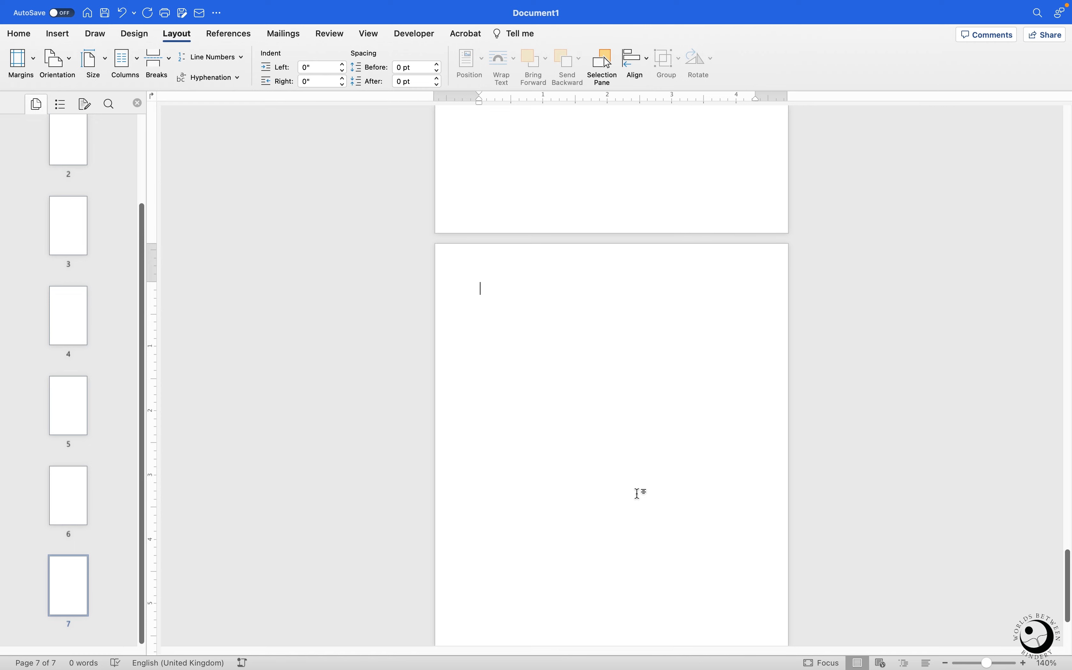
Step: Place the insertion point on the blank third page of the document
{"action": "scroll", "coordinate": [643, 494], "scroll_direction": "up", "scroll_amount": 10}
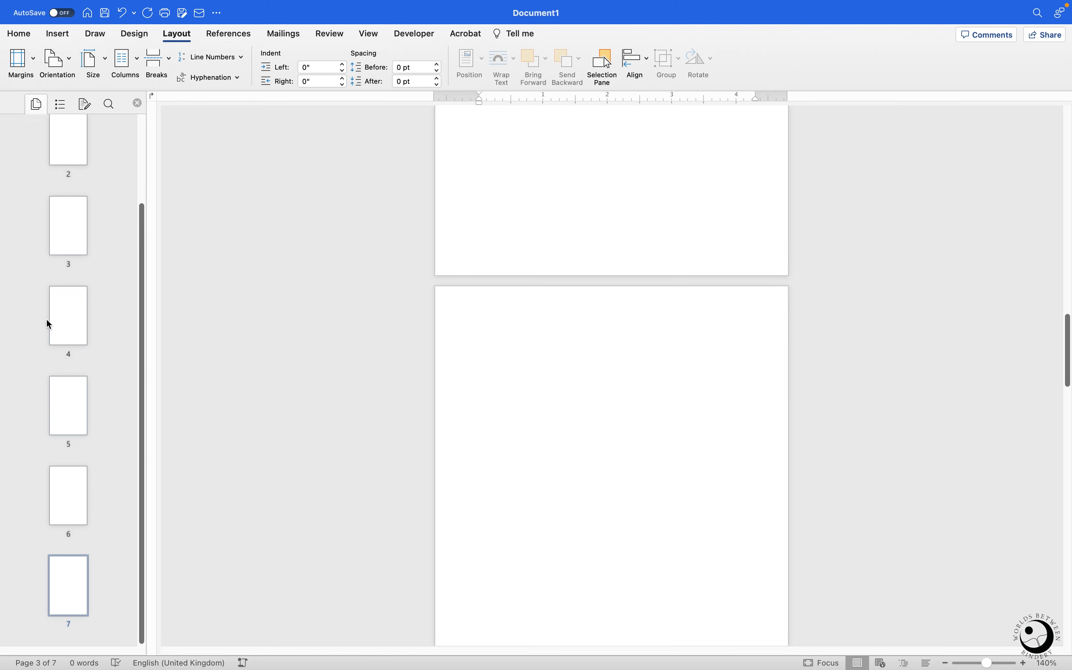
{"action": "scroll", "coordinate": [49, 318], "scroll_direction": "up", "scroll_amount": 5}
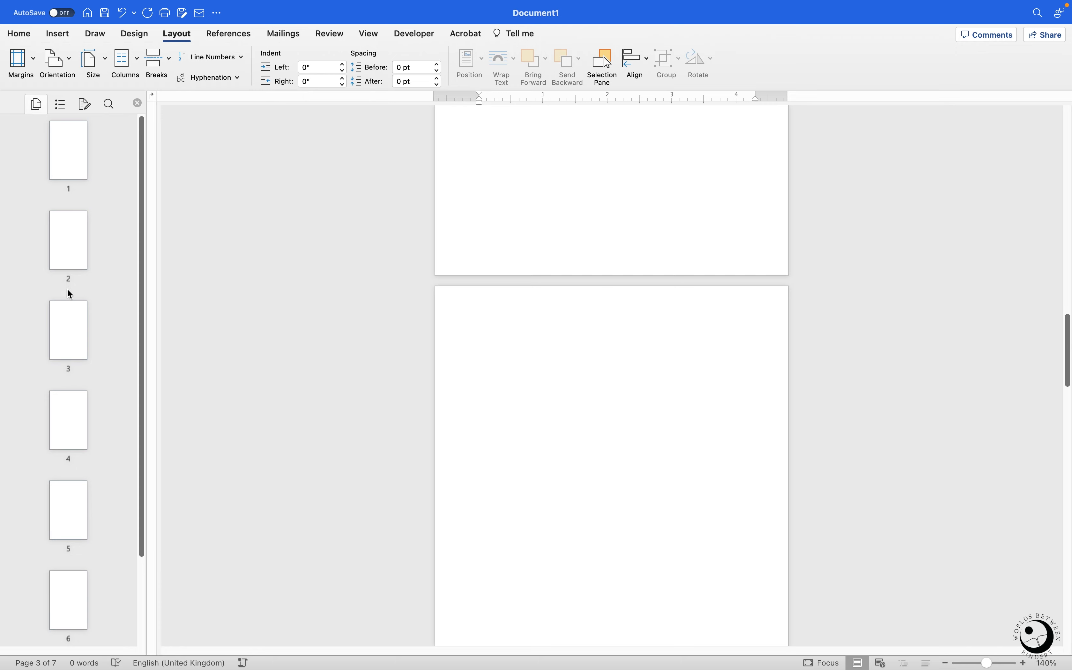
{"action": "left_click", "coordinate": [69, 328]}
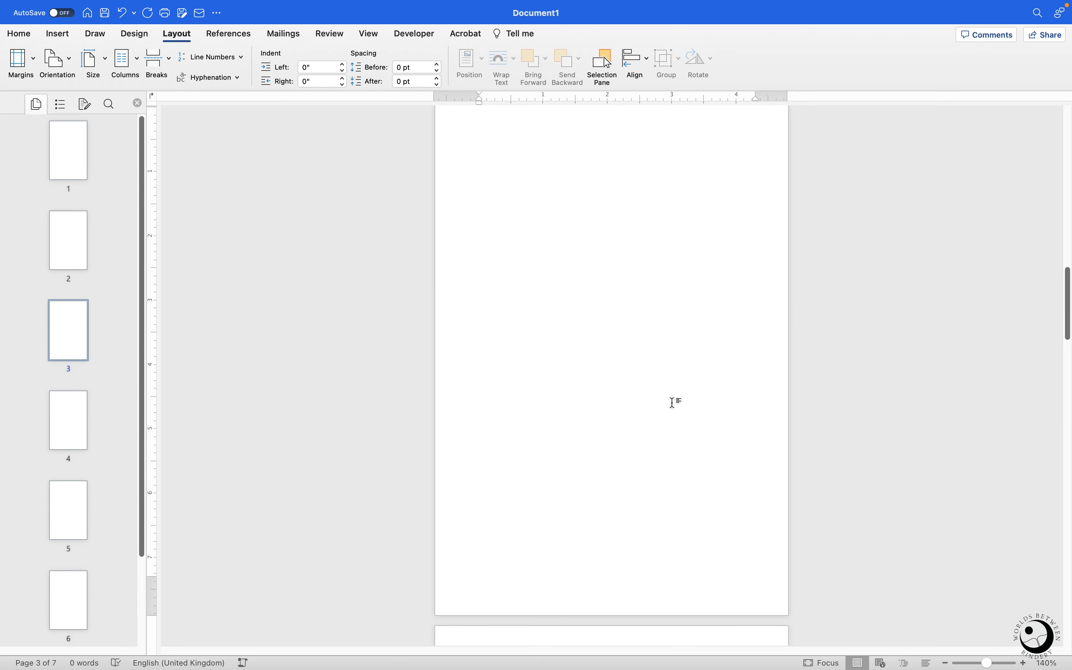
{"action": "scroll", "coordinate": [675, 403], "scroll_direction": "up", "scroll_amount": 15}
{"action": "scroll", "coordinate": [675, 402], "scroll_direction": "up", "scroll_amount": 4}
{"action": "scroll", "coordinate": [674, 402], "scroll_direction": "down", "scroll_amount": 4}
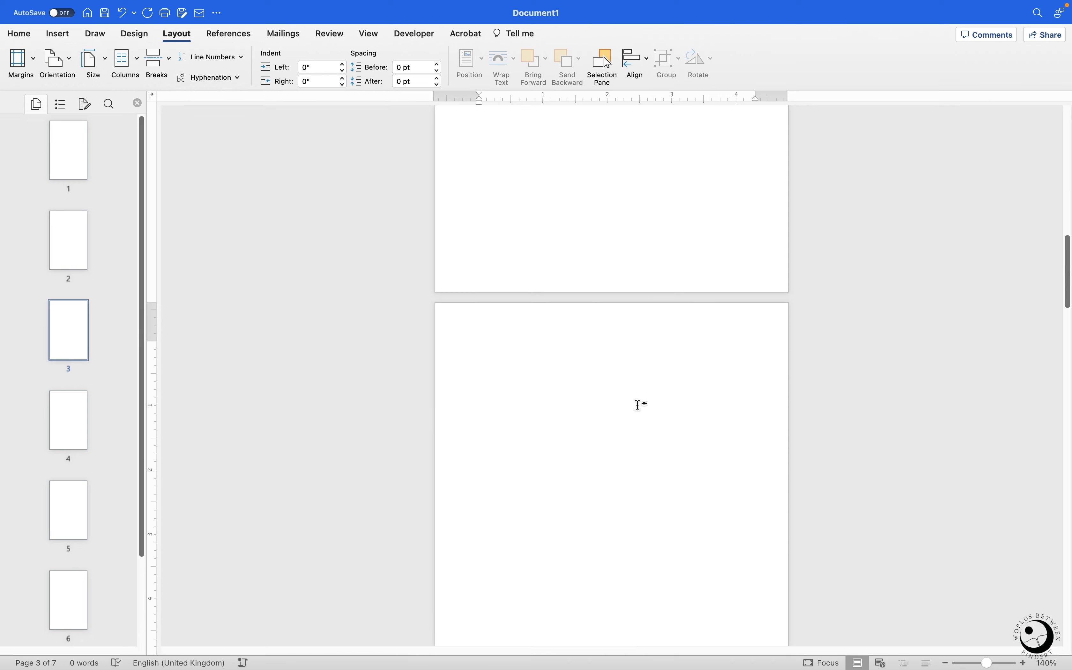
{"action": "scroll", "coordinate": [708, 407], "scroll_direction": "down", "scroll_amount": 3}
{"action": "scroll", "coordinate": [707, 405], "scroll_direction": "down", "scroll_amount": 2}
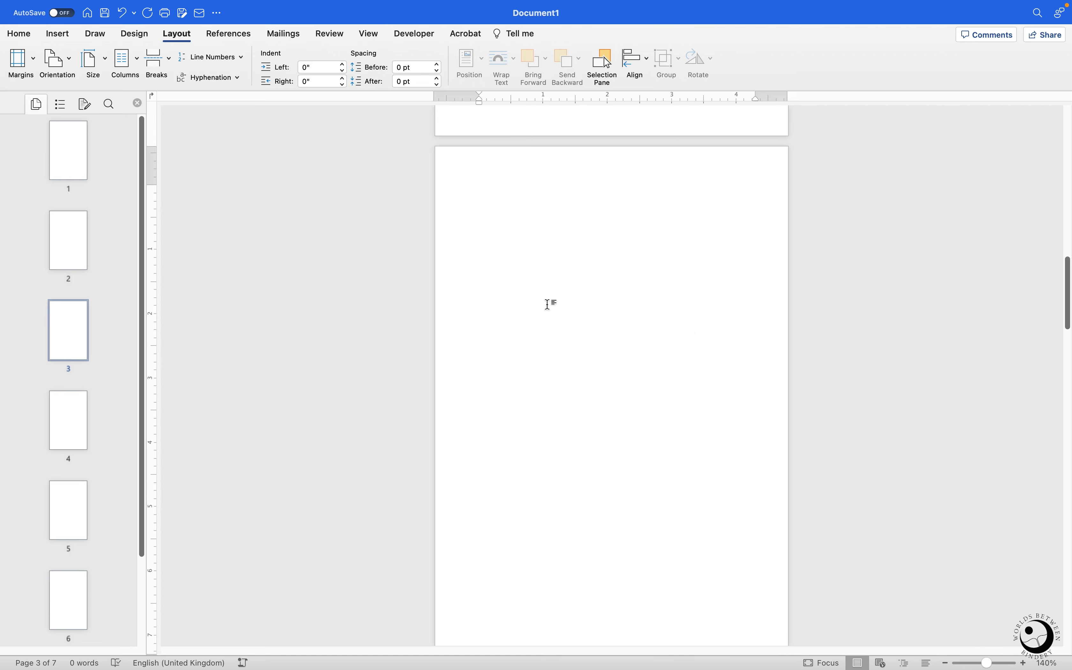
Step: Apply the Title style on page 3 and enter the text "TITLE"
{"action": "left_click", "coordinate": [53, 35]}
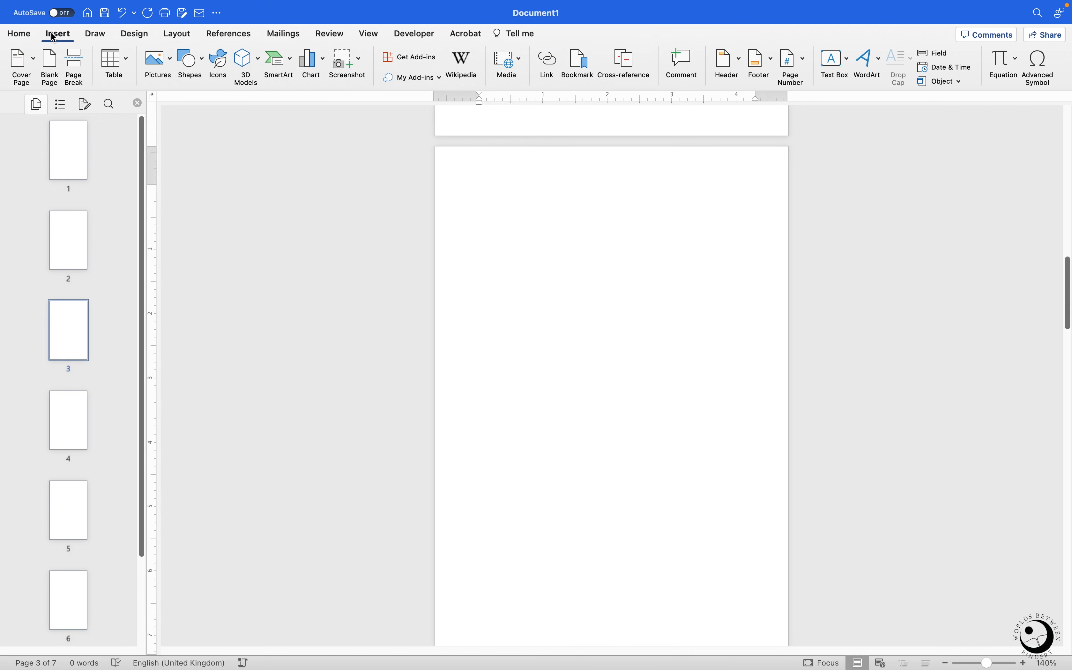
{"action": "left_click", "coordinate": [24, 35]}
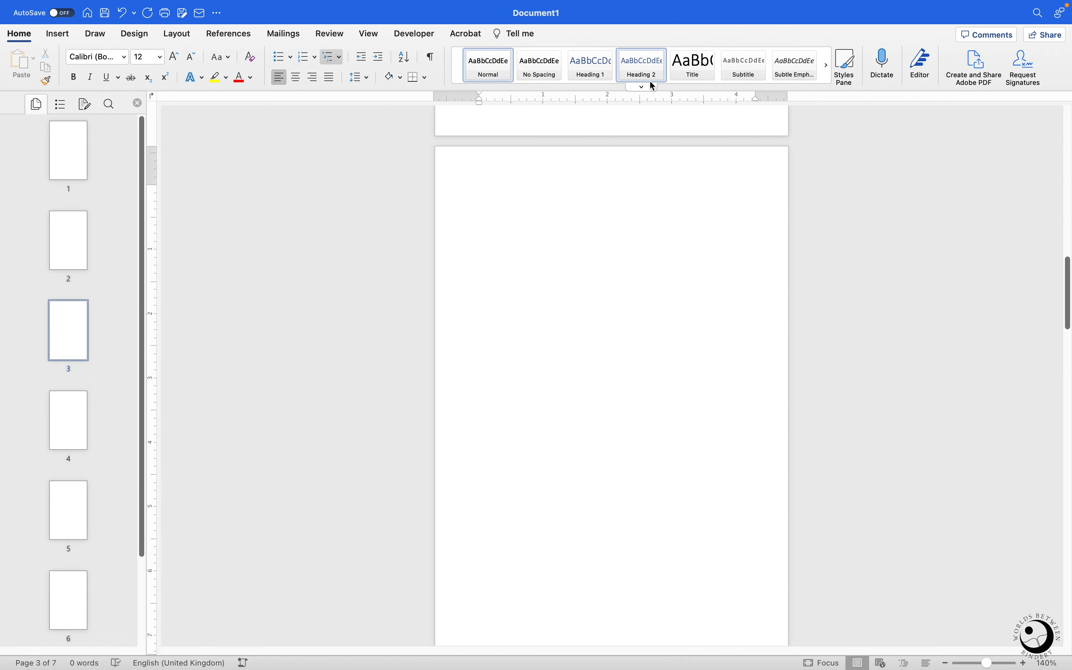
{"action": "left_click", "coordinate": [643, 87]}
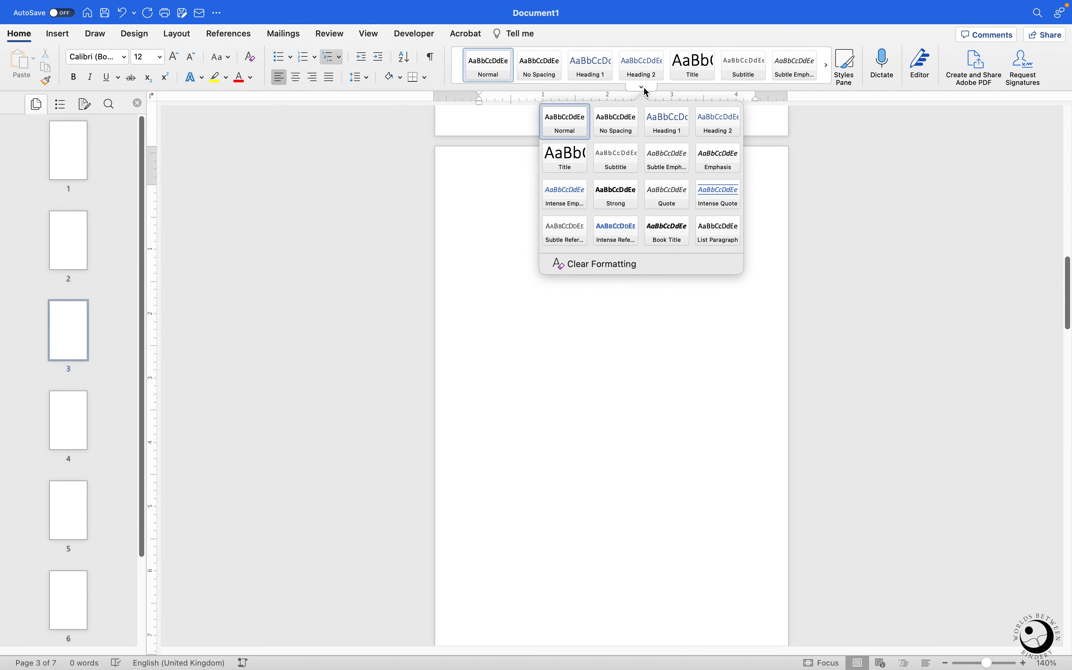
{"action": "left_click", "coordinate": [643, 86]}
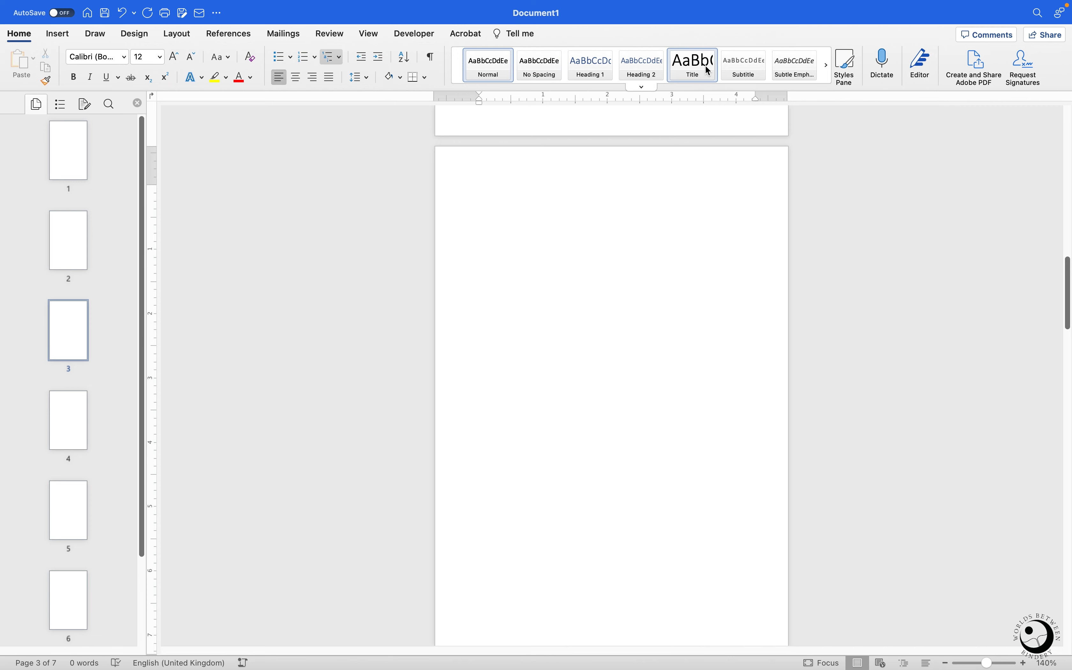
{"action": "left_click", "coordinate": [695, 70]}
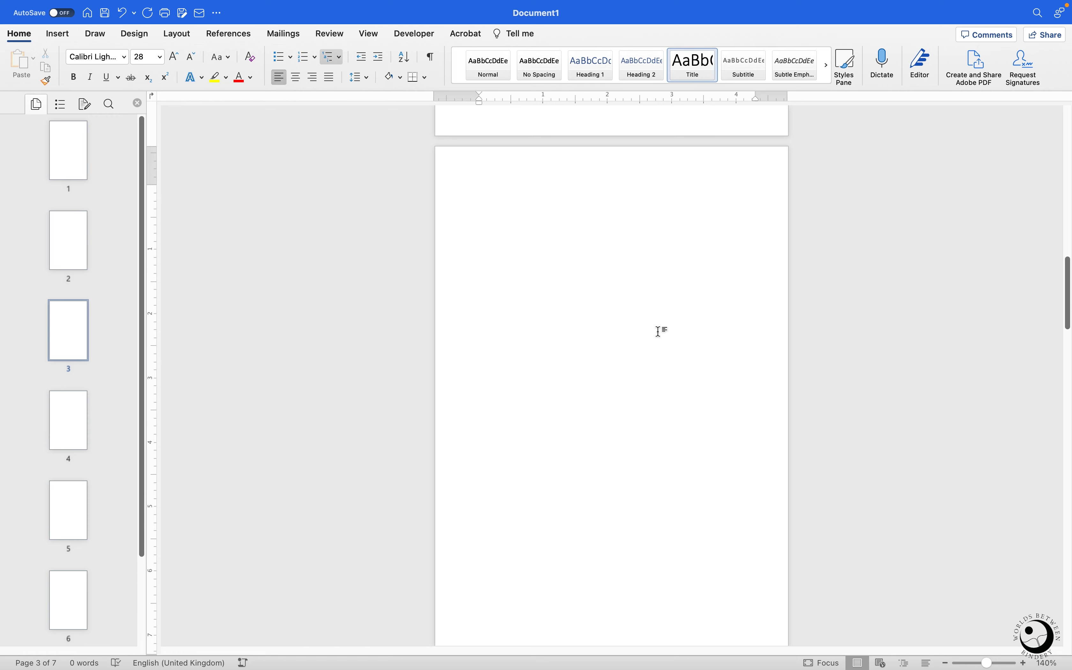
{"action": "type", "text": "TITLE"}
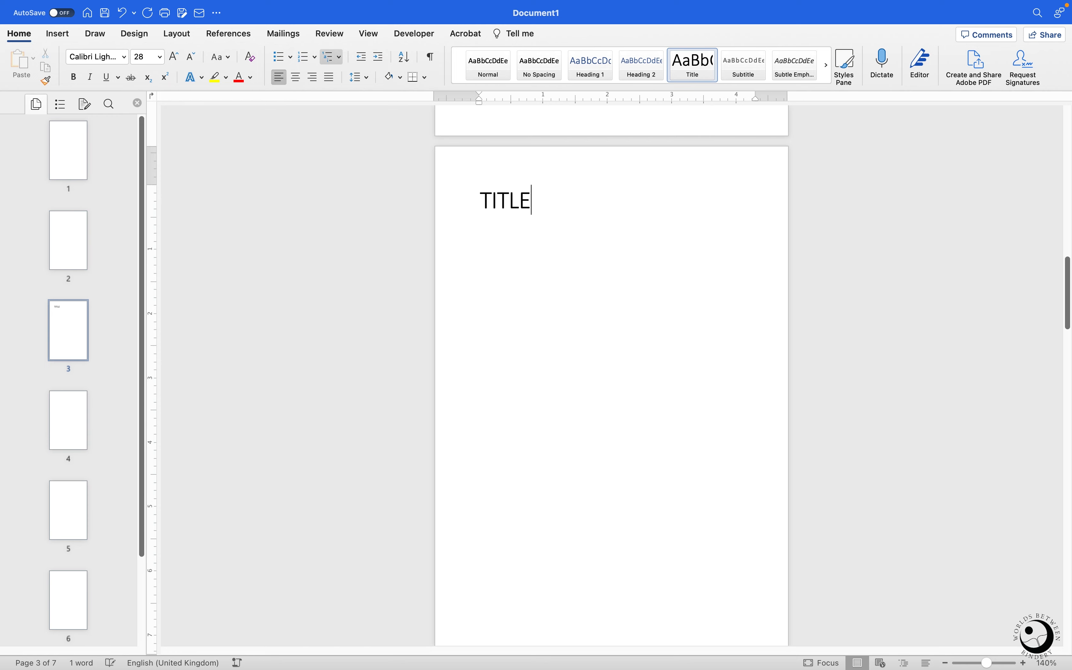
Step: Modify the Title style so it is centred and based on (no style)
{"action": "right_click", "coordinate": [695, 72]}
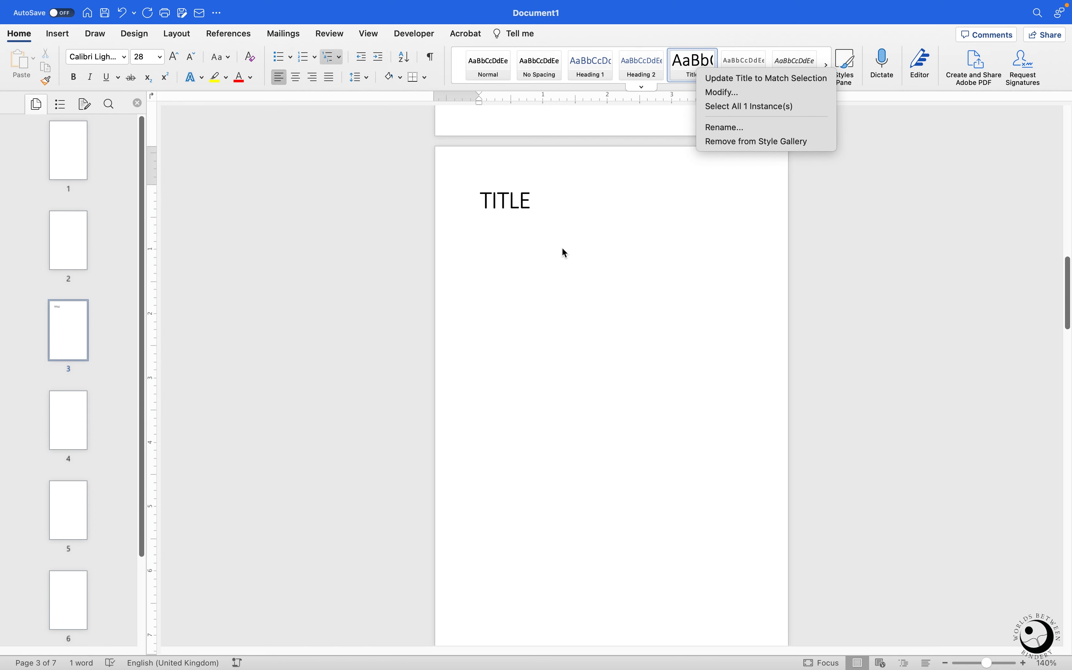
{"action": "left_click", "coordinate": [571, 200]}
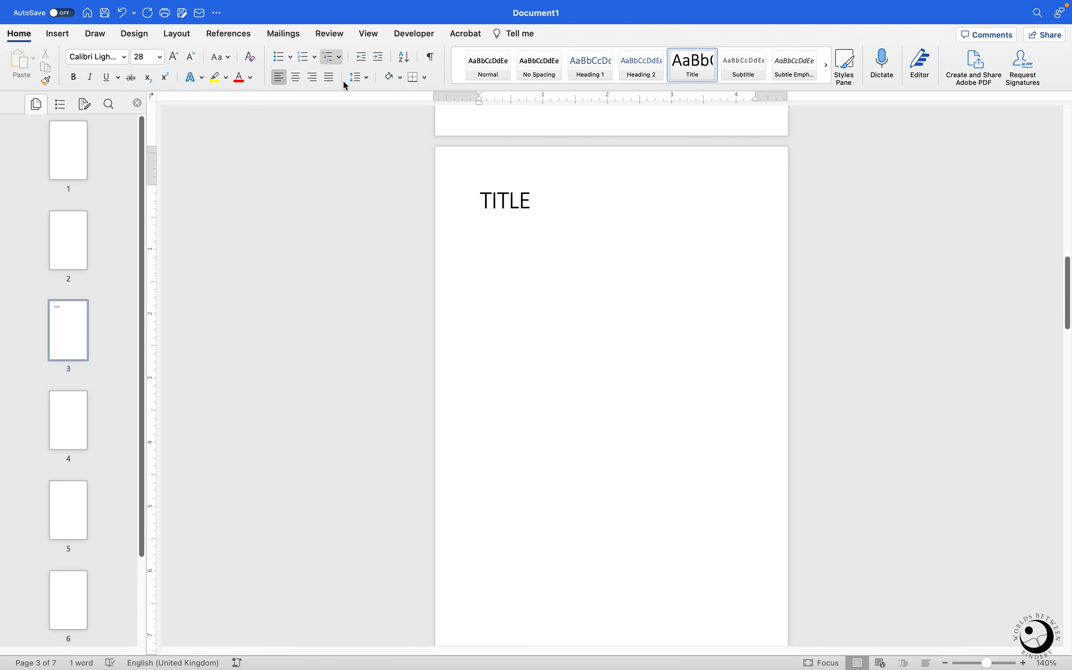
{"action": "right_click", "coordinate": [692, 70]}
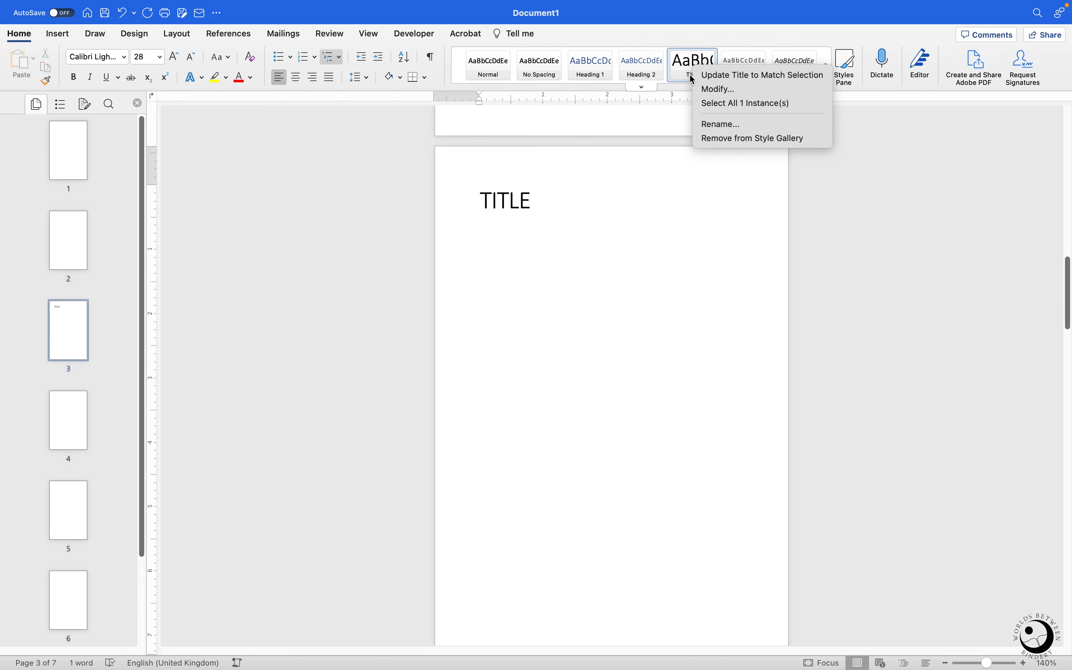
{"action": "right_click", "coordinate": [688, 76]}
{"action": "right_click", "coordinate": [686, 67]}
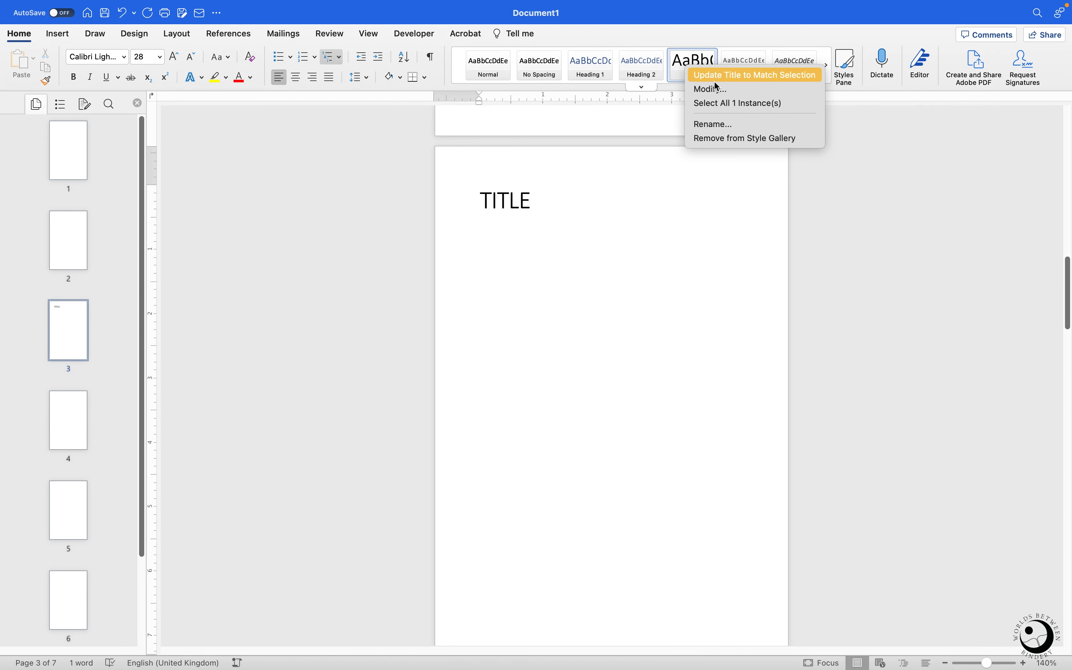
{"action": "left_click", "coordinate": [714, 90]}
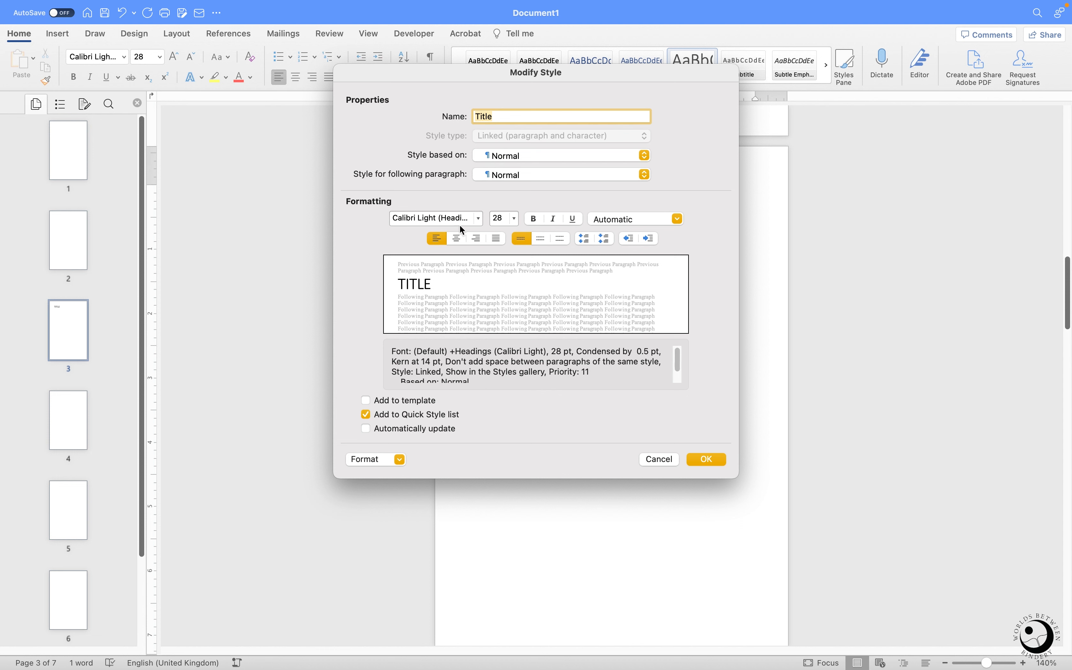
{"action": "left_click", "coordinate": [458, 239]}
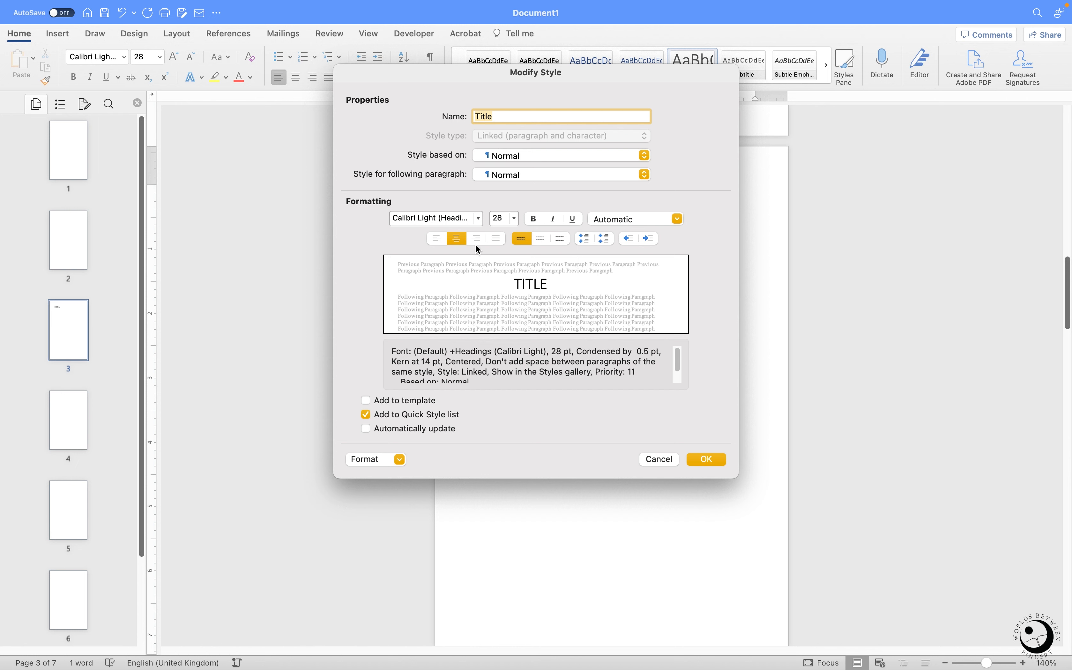
{"action": "left_click", "coordinate": [519, 158]}
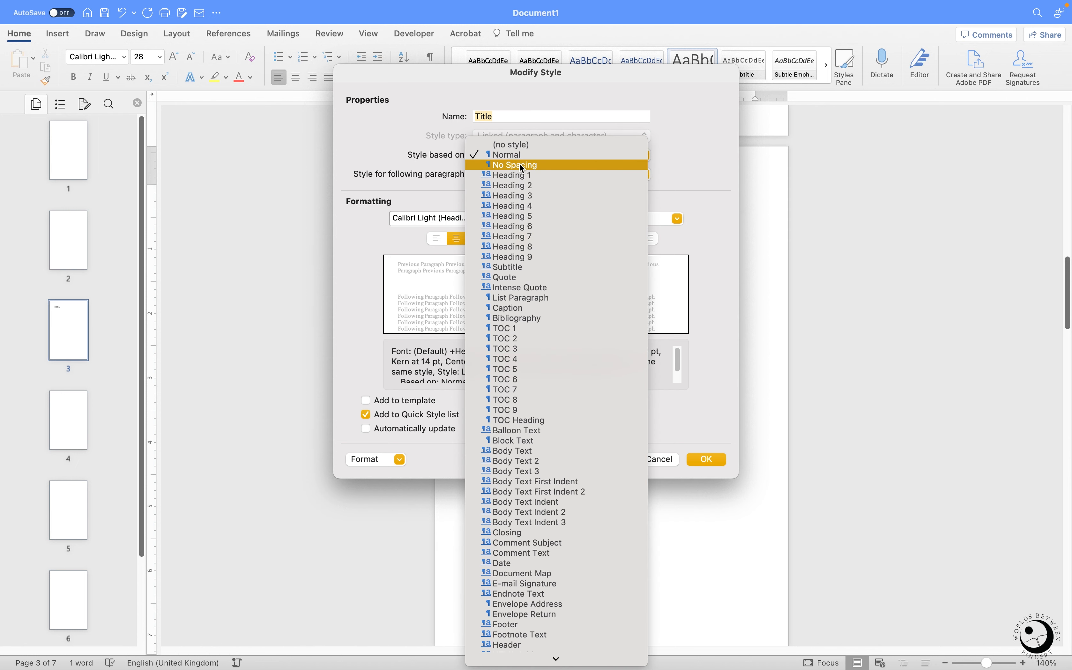
{"action": "left_click", "coordinate": [522, 145]}
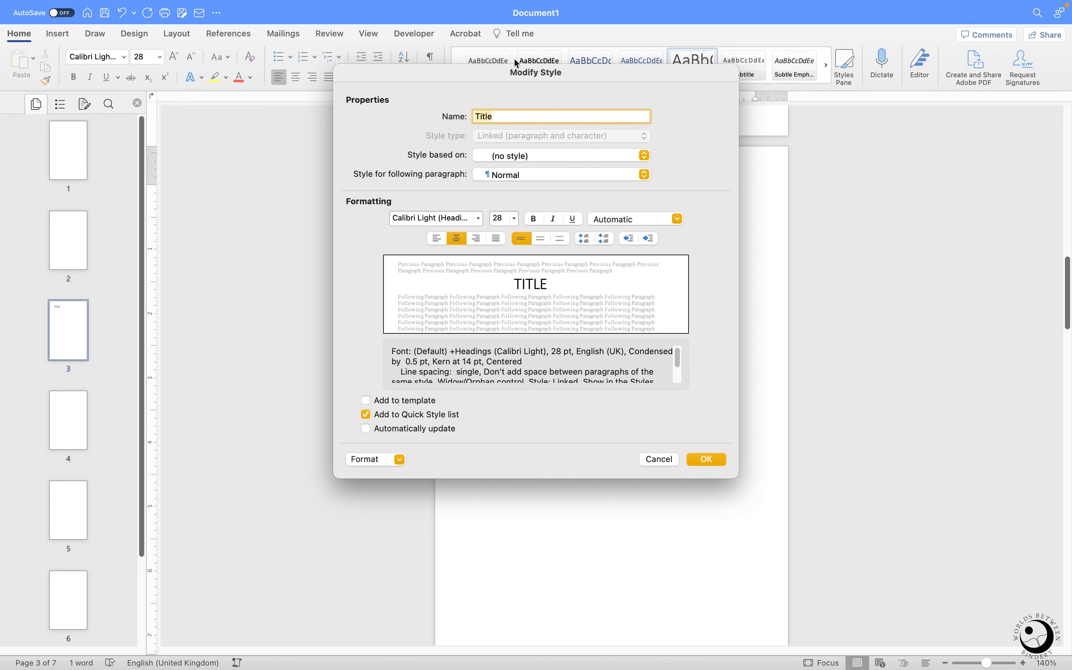
Step: Set the Title style's font size to 36 and make it bold
{"action": "left_click_drag", "start_coordinate": [492, 78], "coordinate": [517, 173]}
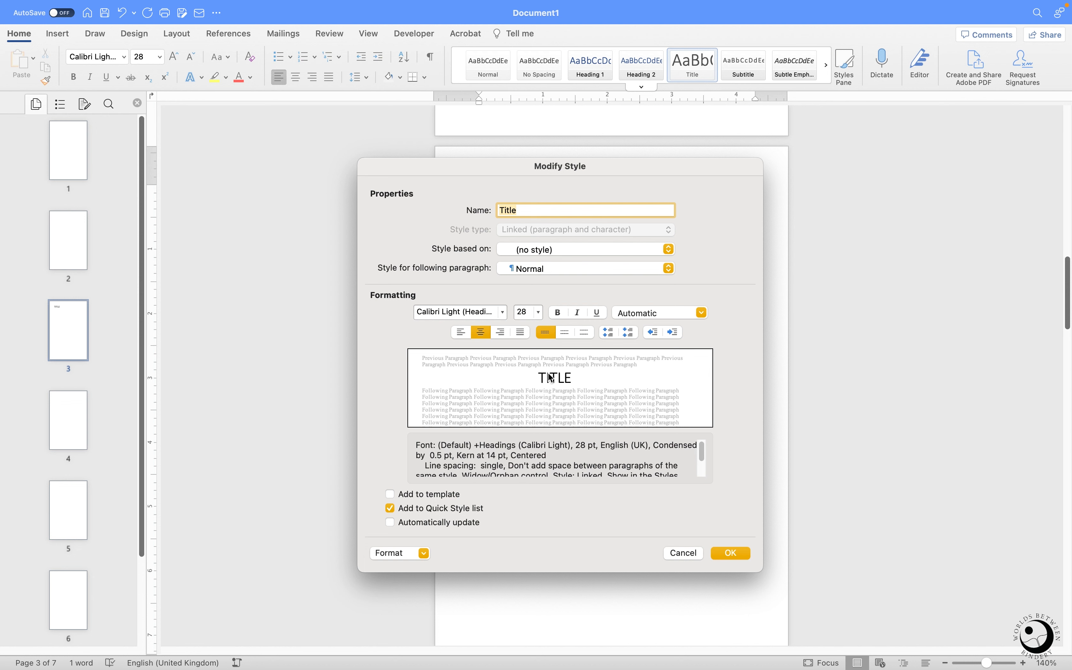
{"action": "left_click", "coordinate": [538, 314]}
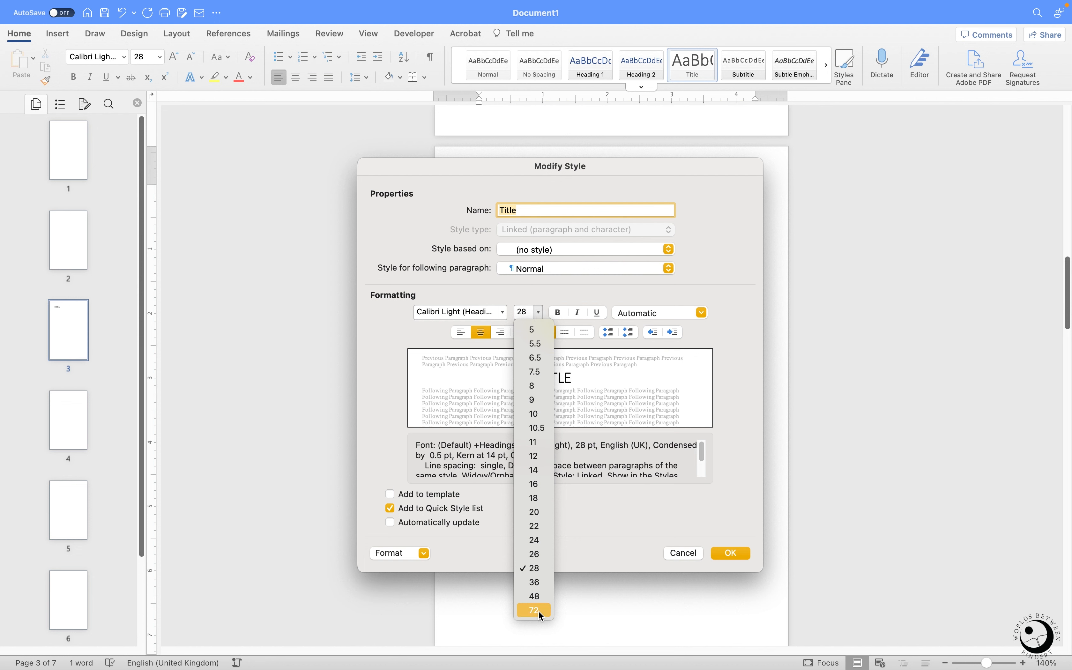
{"action": "left_click", "coordinate": [537, 583]}
{"action": "left_click", "coordinate": [563, 311]}
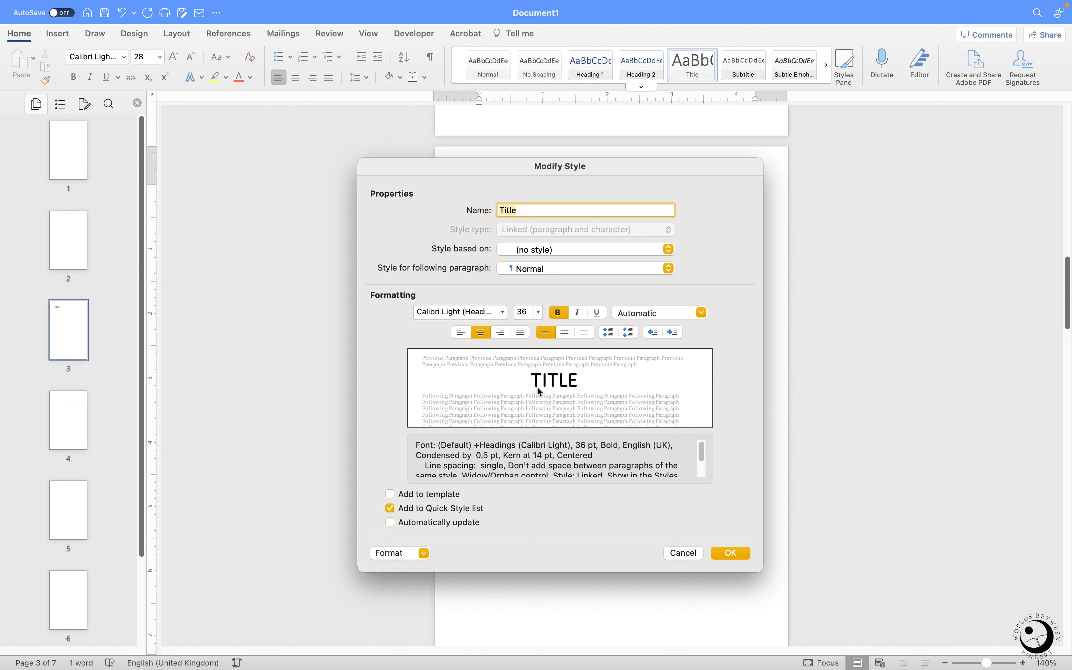
Step: Set the Title style's paragraph spacing before to 60 pt
{"action": "left_click", "coordinate": [420, 554]}
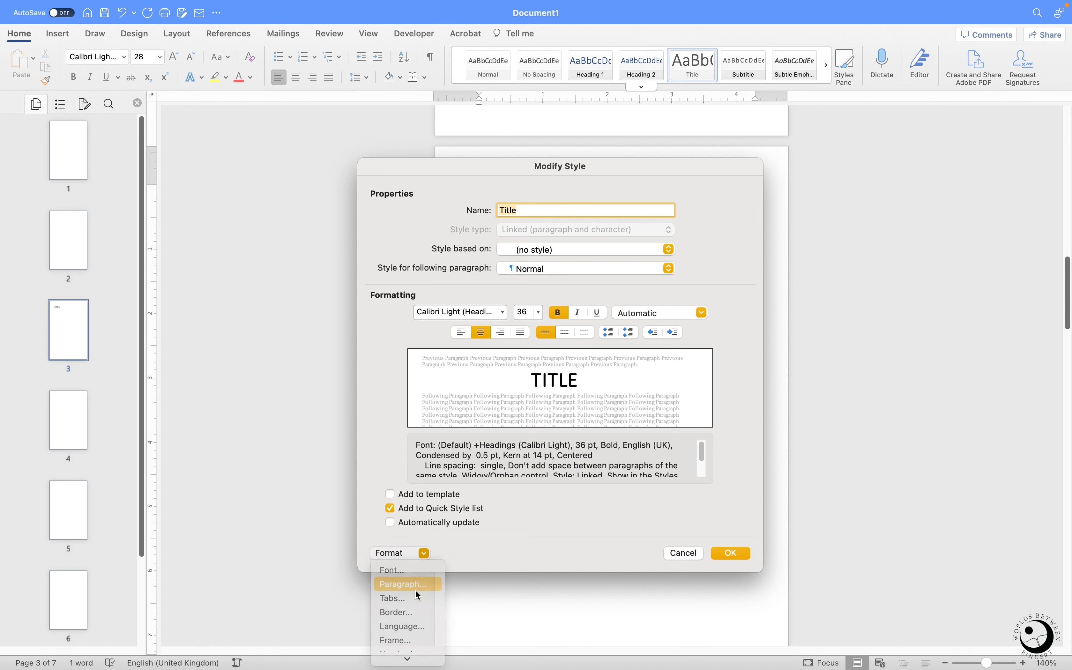
{"action": "left_click", "coordinate": [417, 585]}
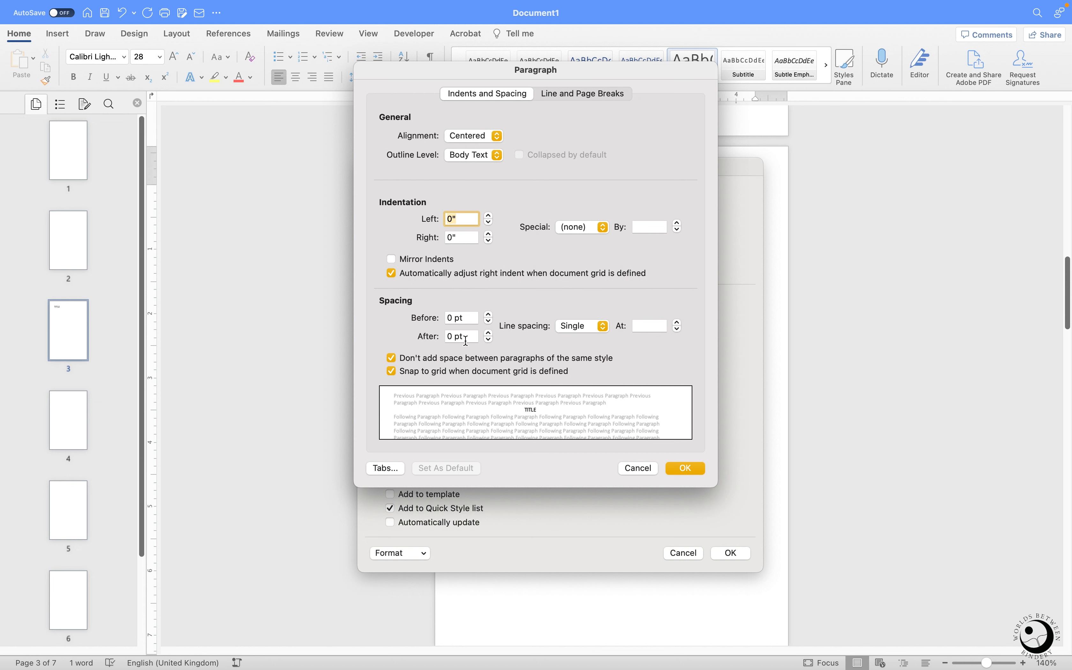
{"action": "left_click", "coordinate": [452, 318]}
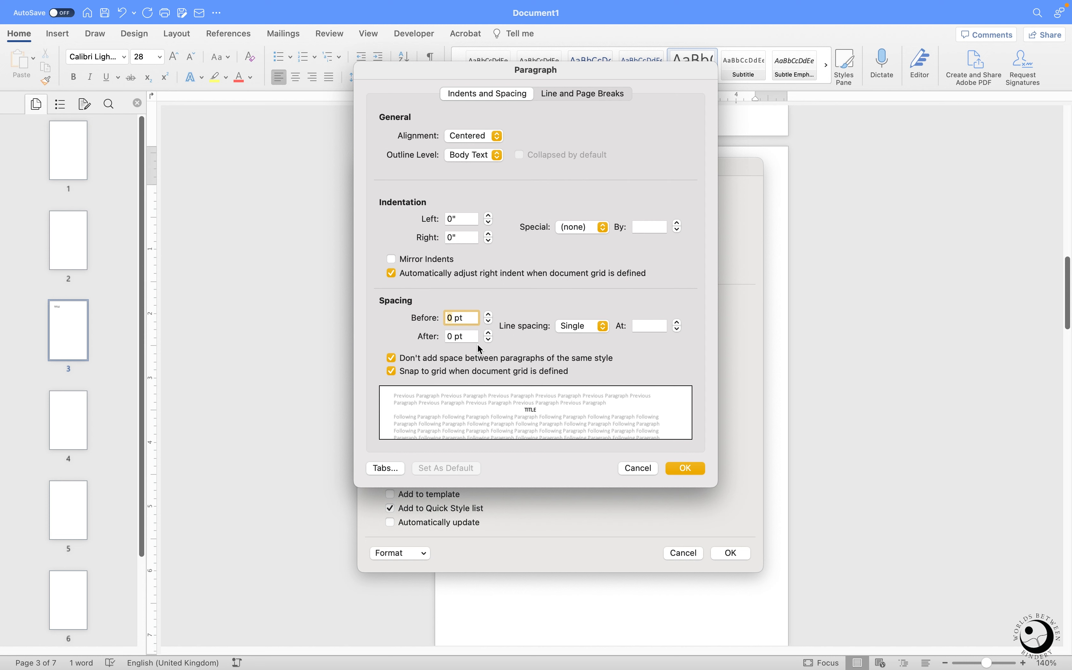
{"action": "type", "text": "60"}
{"action": "left_click", "coordinate": [676, 471]}
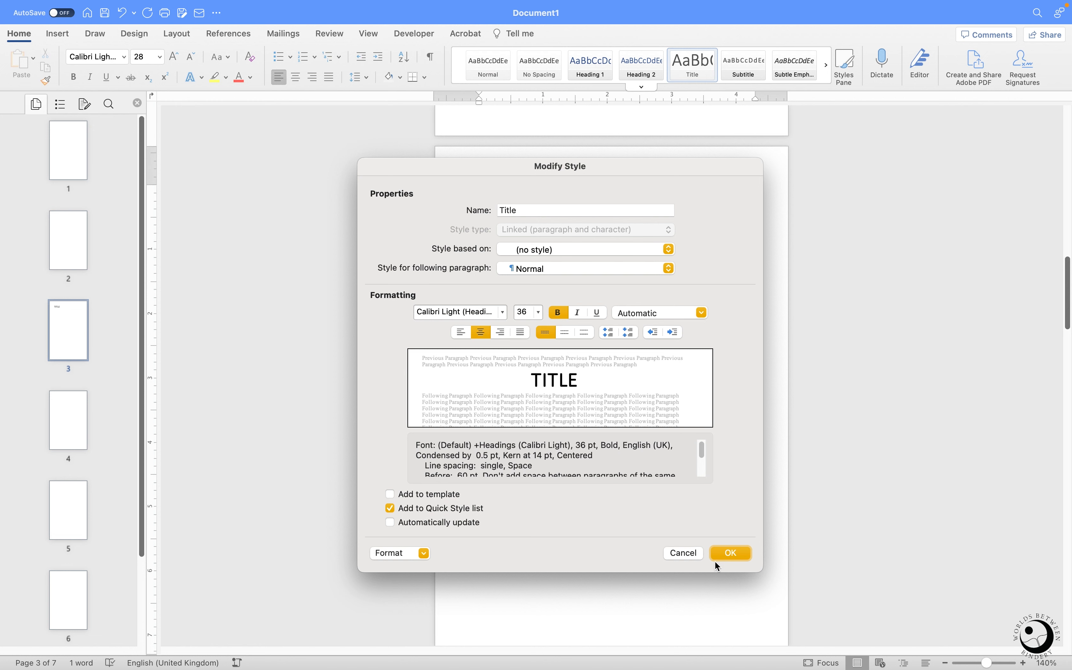
Step: Set the Title style's paragraph spacing after to 40 pt and save the style changes
{"action": "left_click", "coordinate": [393, 555]}
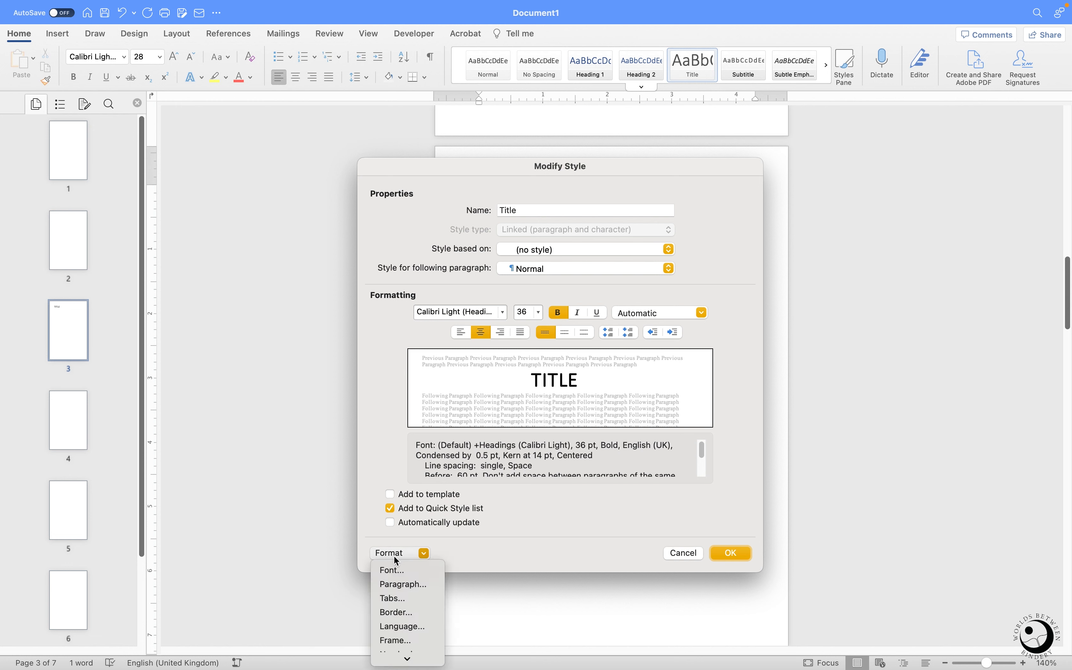
{"action": "left_click", "coordinate": [411, 584]}
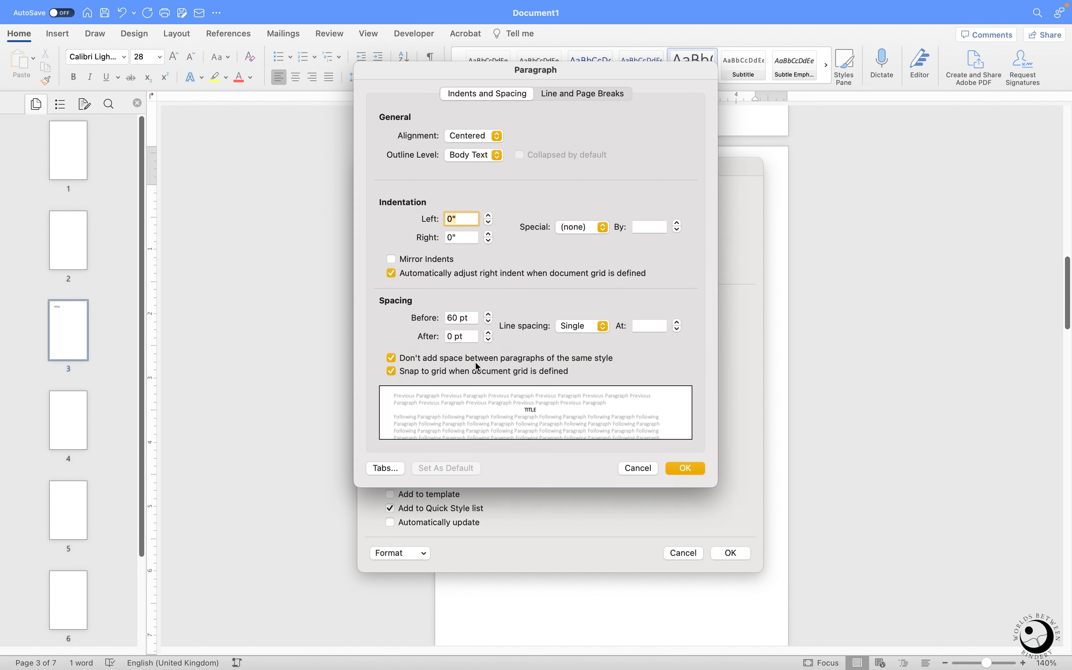
{"action": "left_click", "coordinate": [451, 335]}
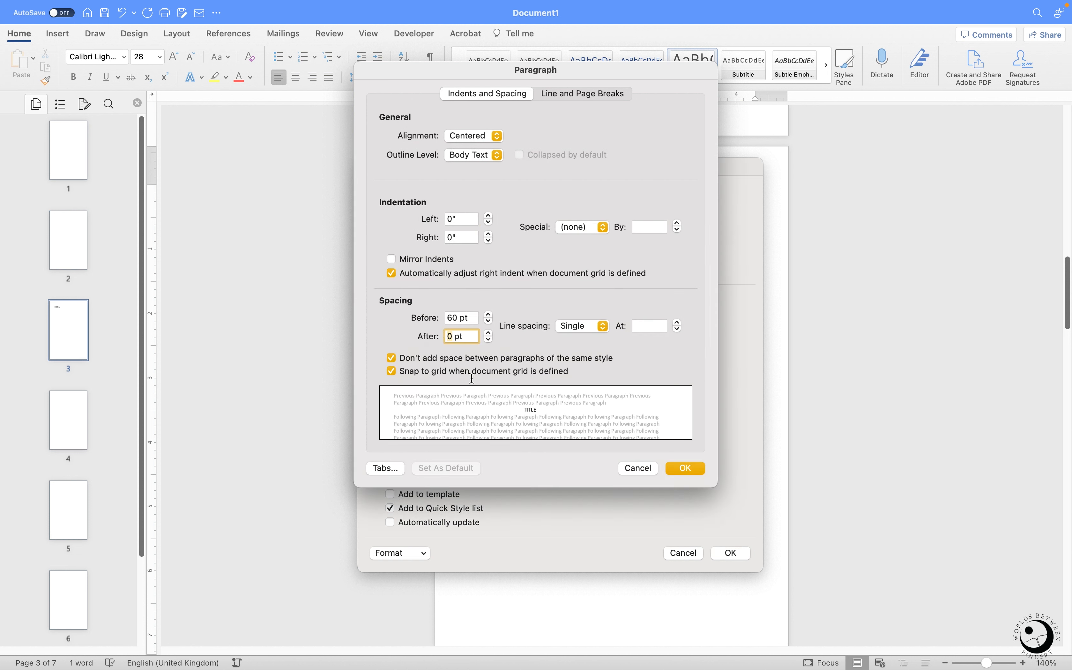
{"action": "type", "text": "40"}
{"action": "left_click", "coordinate": [682, 469]}
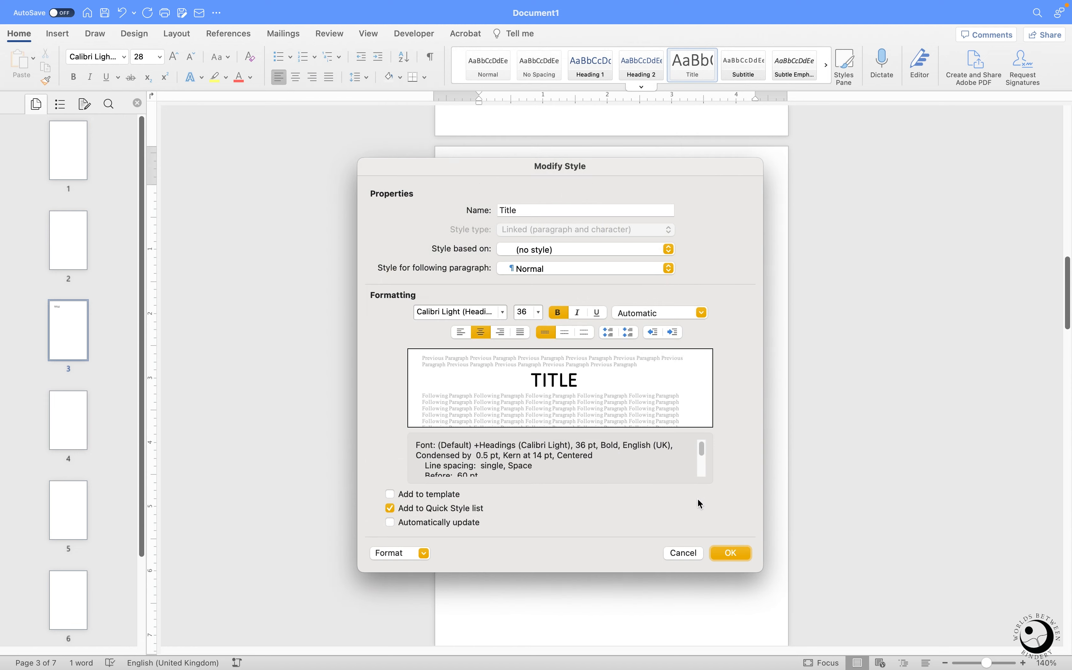
{"action": "left_click", "coordinate": [727, 553]}
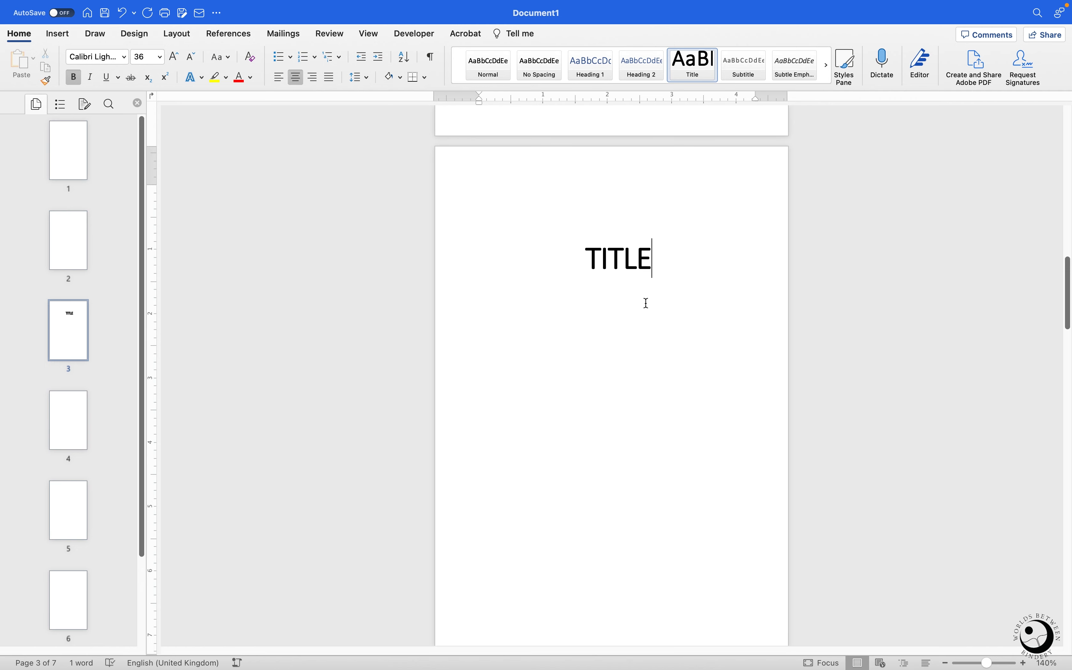
Step: Add a line with the sample text "sd" below the title and view the Normal style's settings without changing them
{"action": "key", "text": "Return"}
{"action": "type", "text": "sd"}
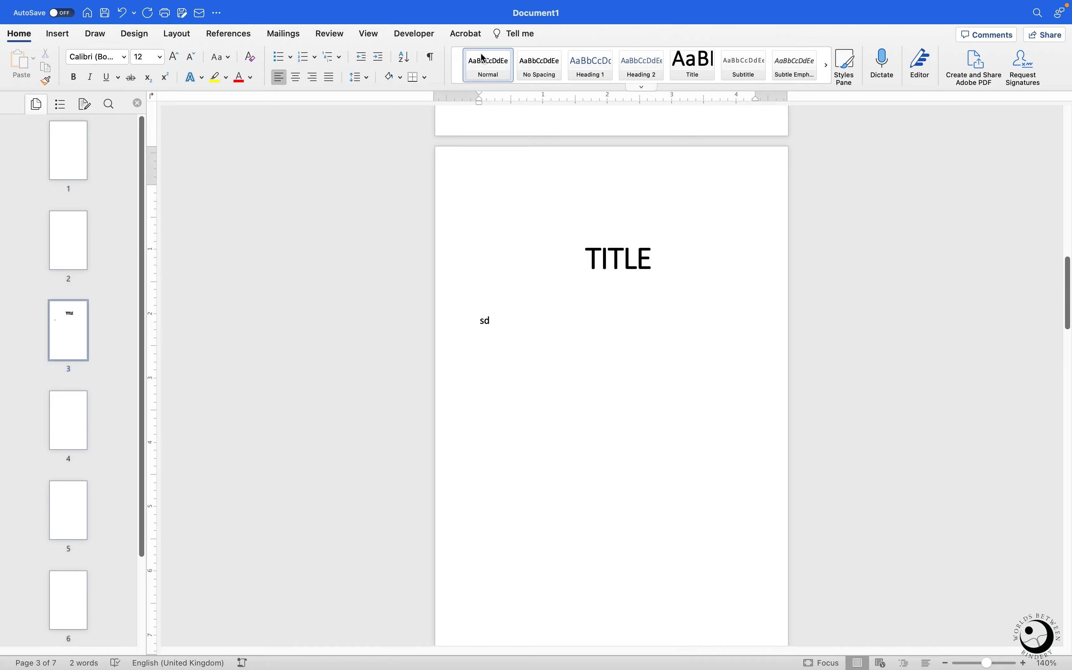
{"action": "right_click", "coordinate": [493, 76]}
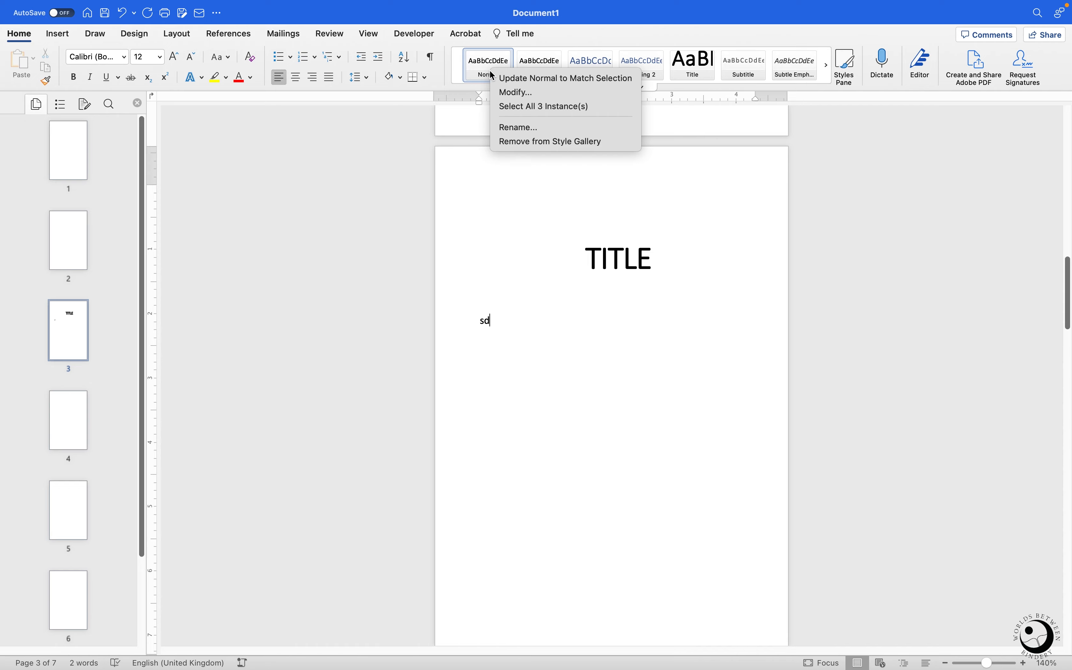
{"action": "left_click", "coordinate": [516, 92]}
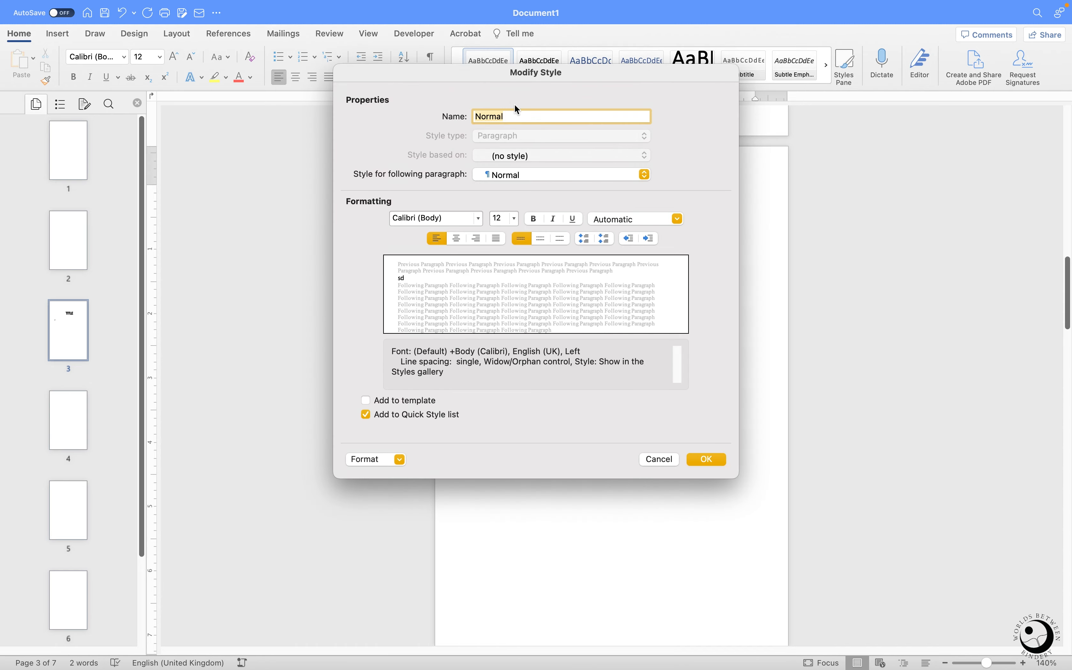
{"action": "left_click", "coordinate": [665, 460]}
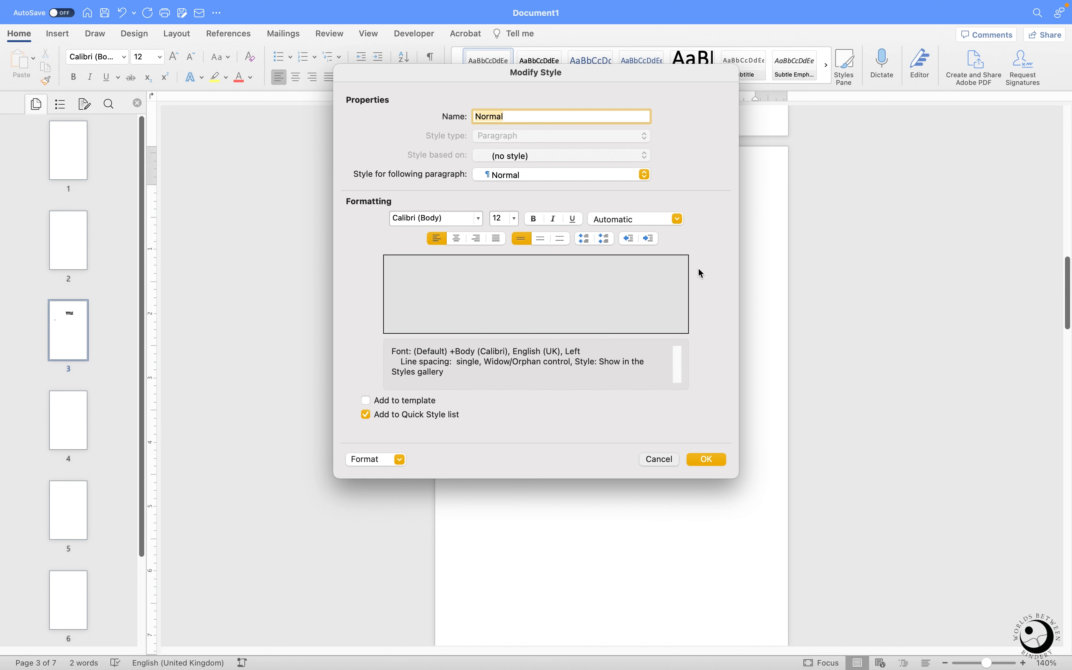
Step: Set the Title style's paragraph spacing to 100 pt before and 100 pt after, and save the style
{"action": "right_click", "coordinate": [707, 73]}
{"action": "left_click", "coordinate": [720, 88]}
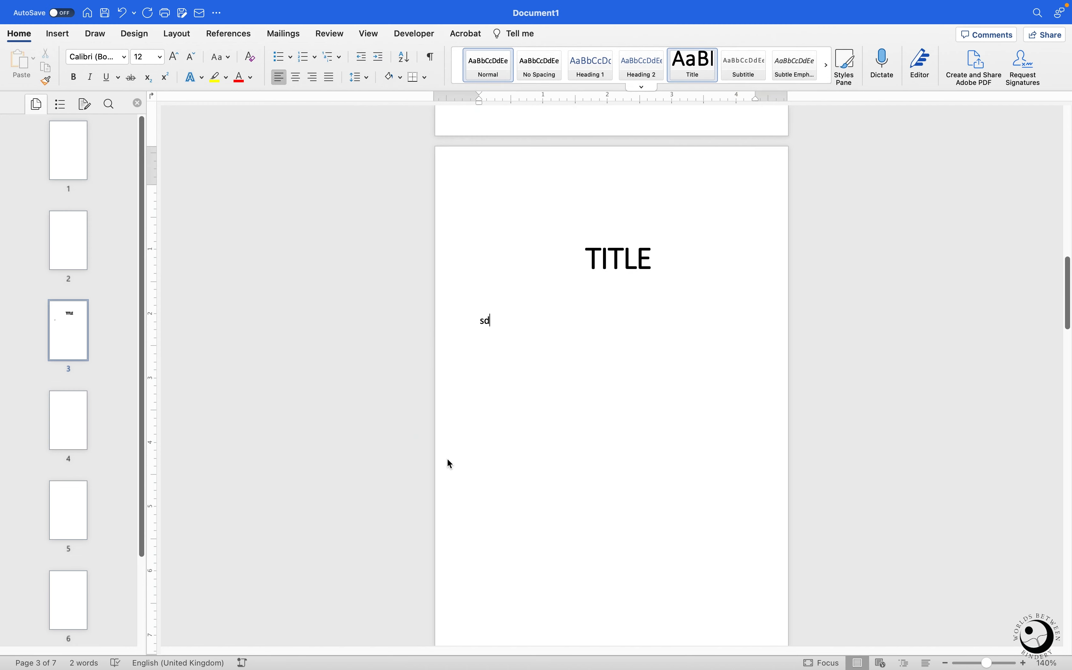
{"action": "left_click", "coordinate": [386, 461]}
{"action": "left_click", "coordinate": [388, 492]}
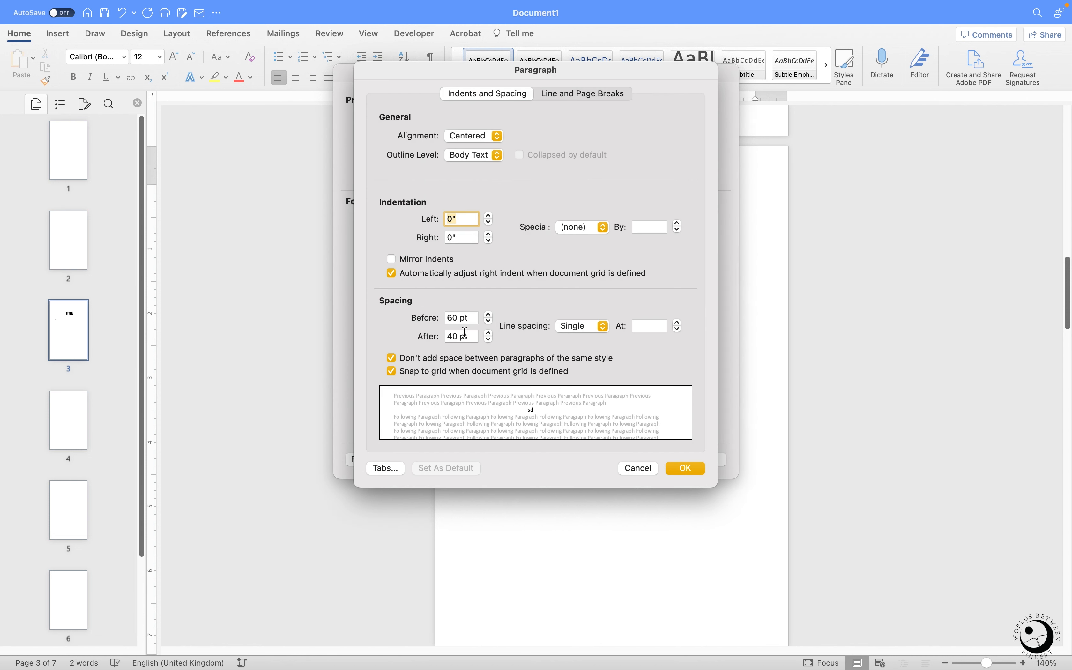
{"action": "left_click", "coordinate": [450, 318]}
{"action": "type", "text": "100"}
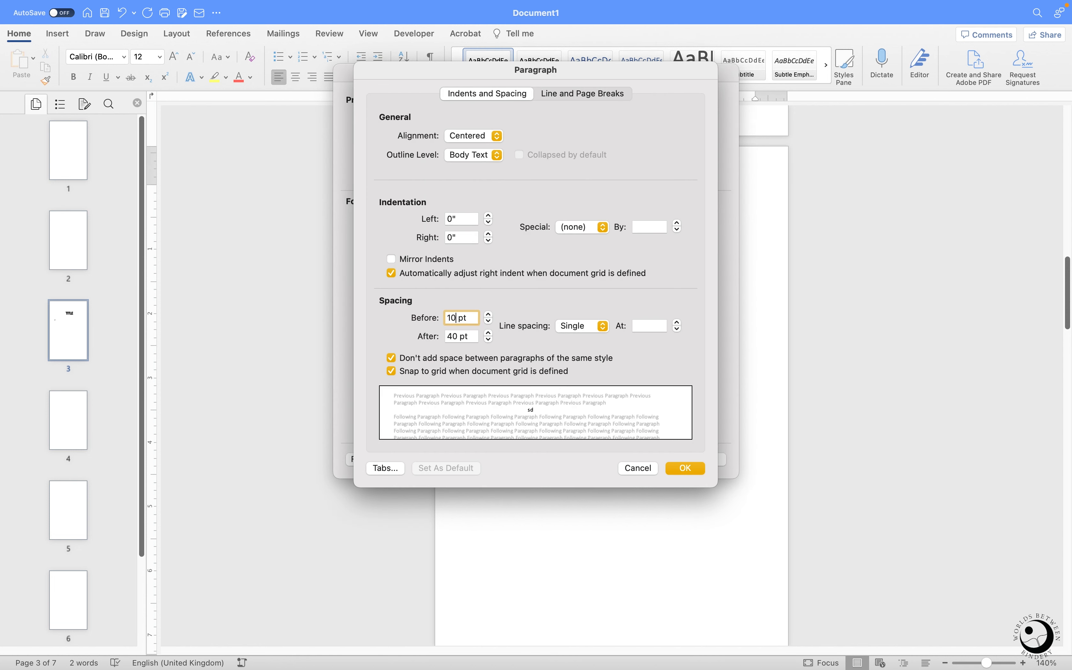
{"action": "double_click", "coordinate": [445, 336]}
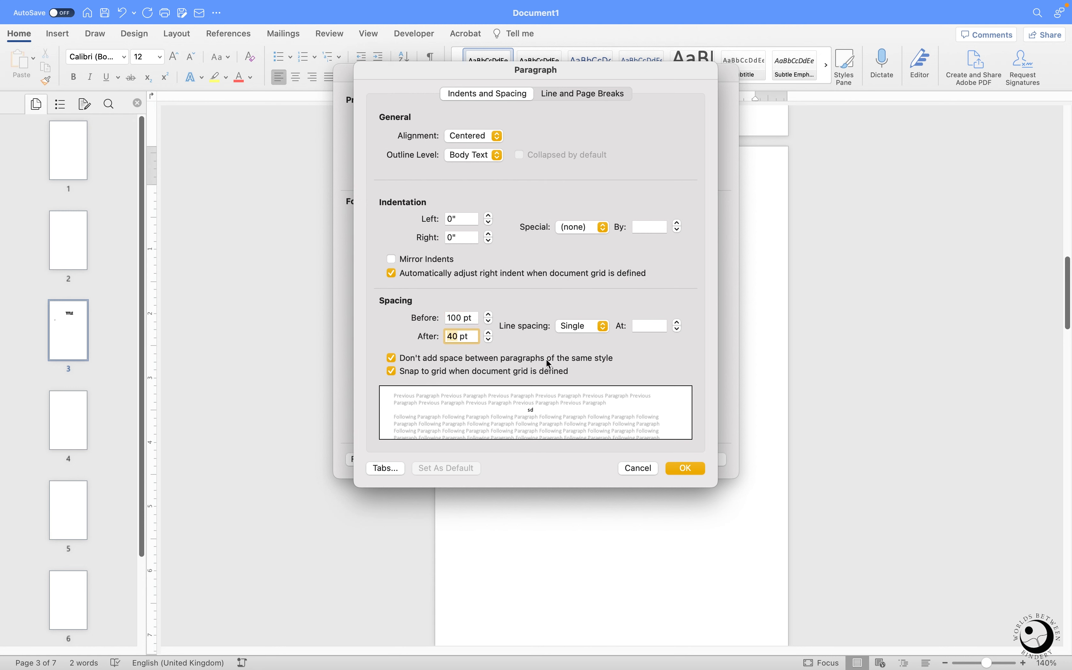
{"action": "type", "text": "100"}
{"action": "key", "text": "Return"}
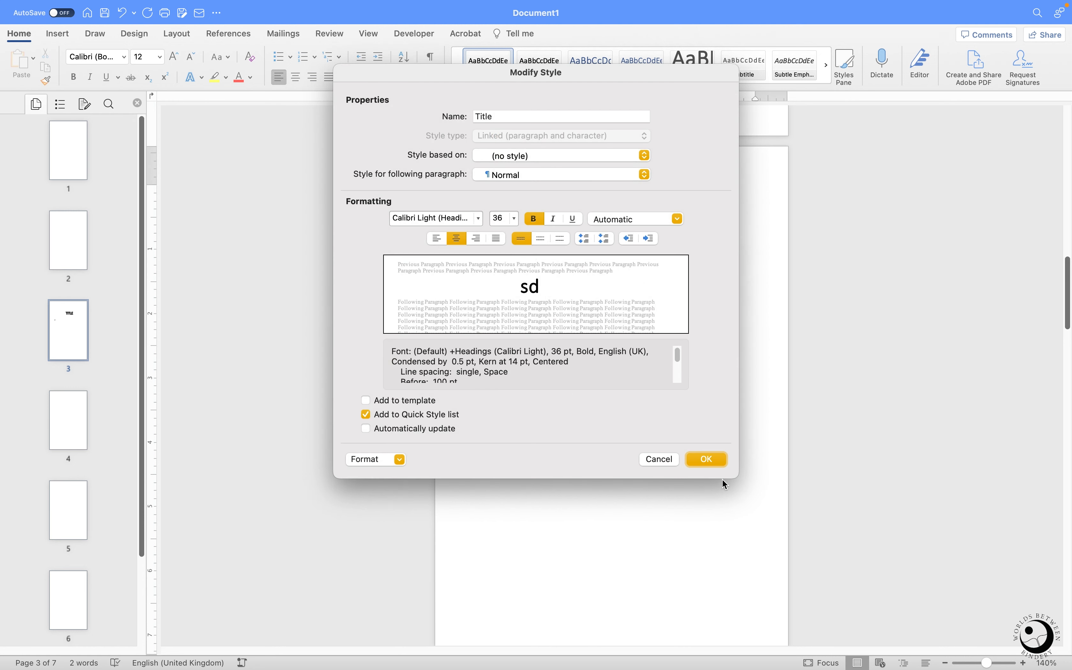
{"action": "left_click", "coordinate": [721, 462]}
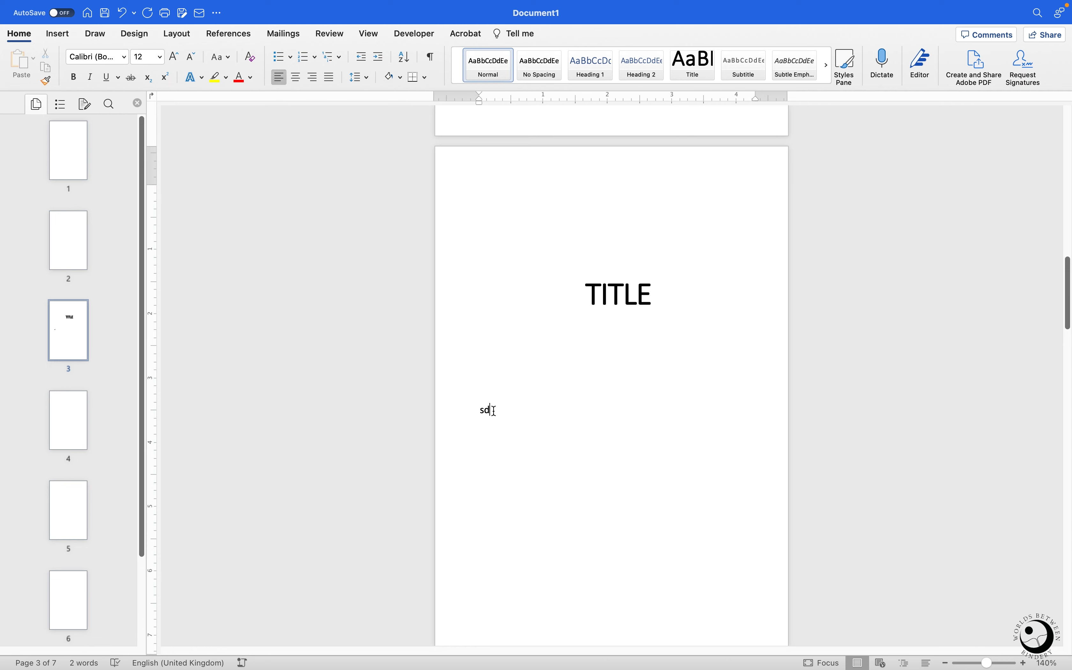
Step: Apply the Title style to the "sd" line and insert blank lines between it and the title
{"action": "left_click", "coordinate": [694, 66]}
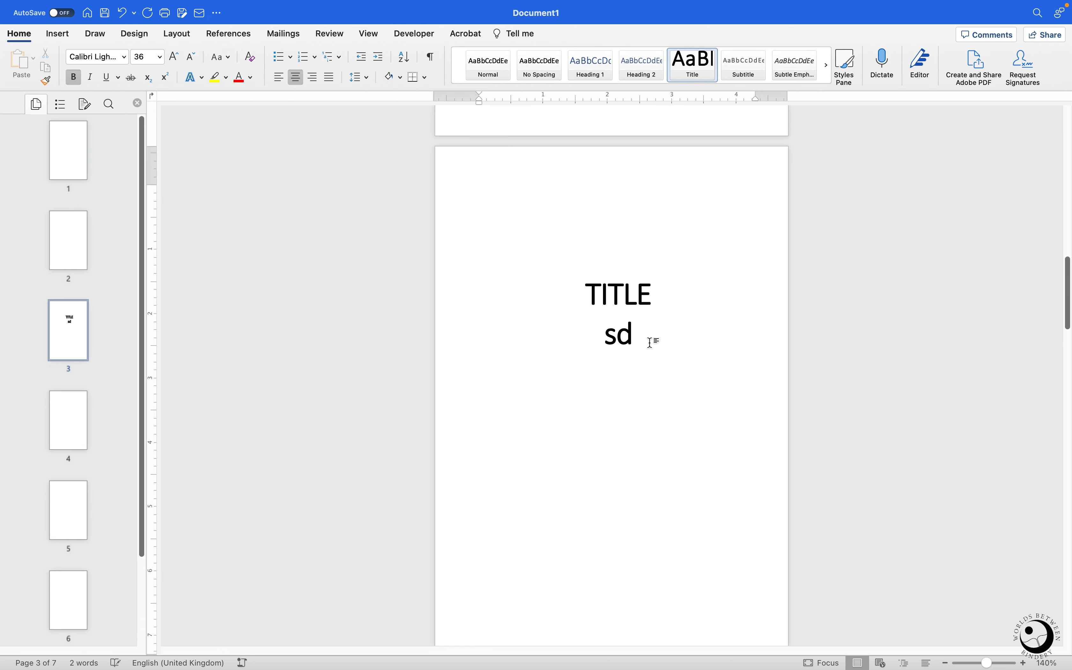
{"action": "left_click", "coordinate": [708, 291]}
{"action": "key", "text": "Return"}
{"action": "key", "text": "Return"}
{"action": "key", "text": "Return"}
{"action": "key", "text": "Return"}
{"action": "key", "text": "Return"}
{"action": "key", "text": "Return"}
{"action": "key", "text": "Return"}
{"action": "key", "text": "Return"}
{"action": "key", "text": "Return"}
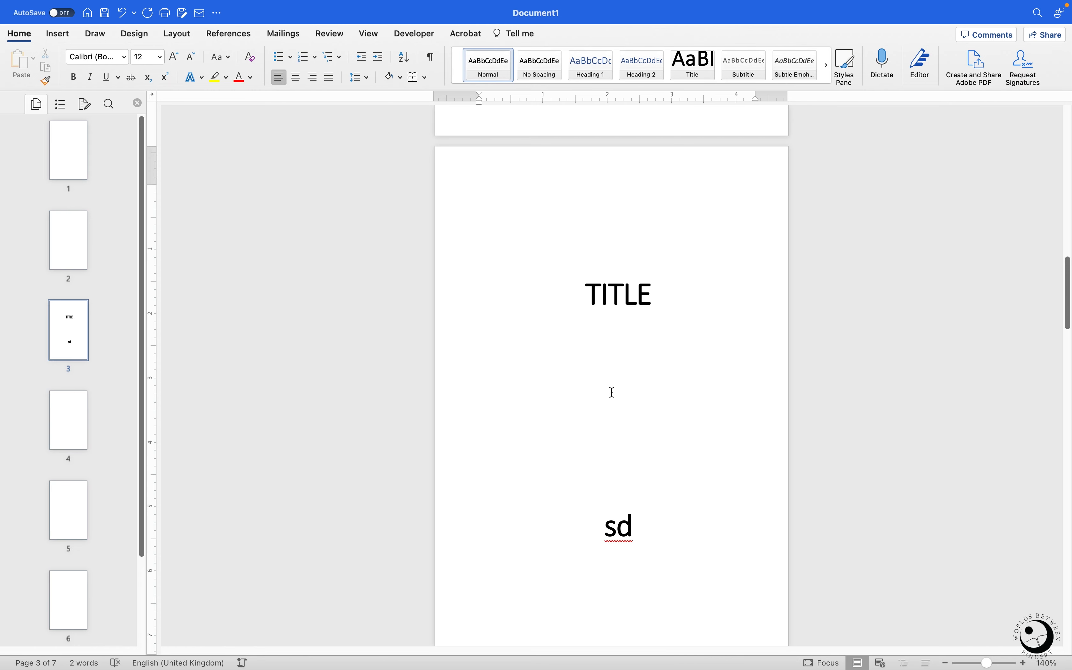
Step: Replace the "sd" sample text in the lower half of the title page with "AUTHOR"
{"action": "scroll", "coordinate": [696, 481], "scroll_direction": "down", "scroll_amount": 3}
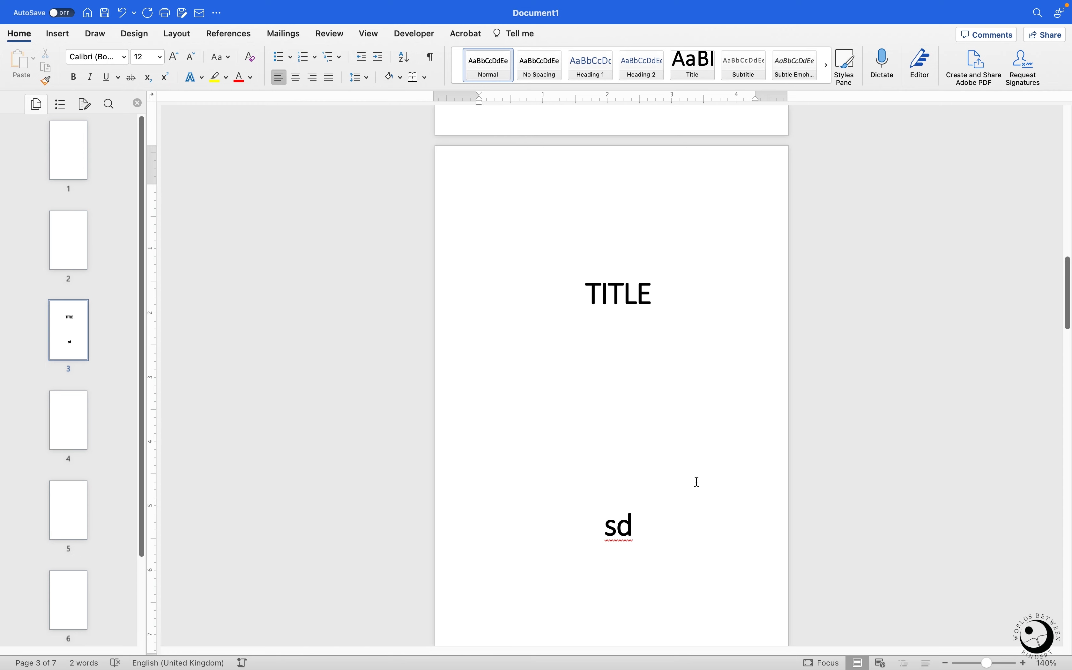
{"action": "left_click", "coordinate": [651, 370]}
{"action": "key", "text": "BackSpace"}
{"action": "key", "text": "BackSpace"}
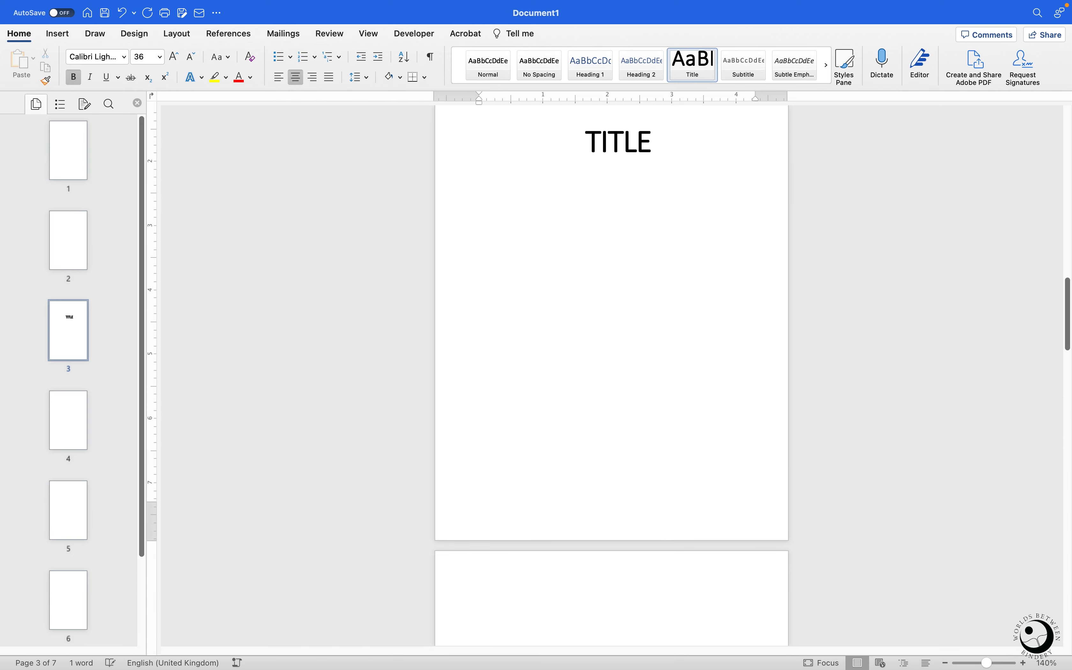
{"action": "type", "text": "AUTHOR"}
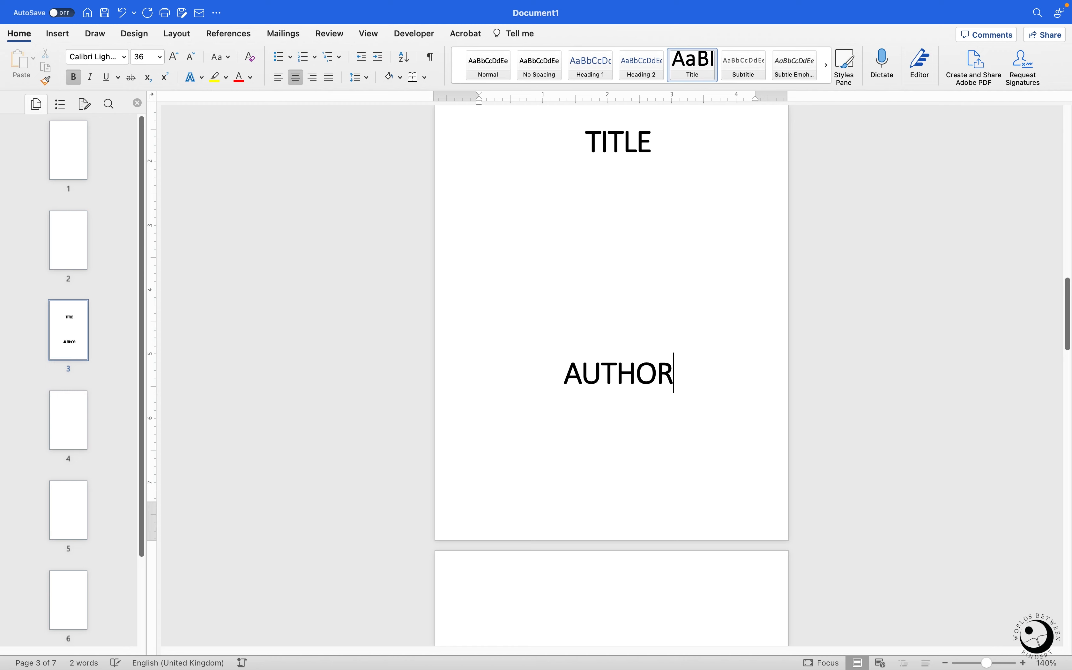
{"action": "double_click", "coordinate": [734, 392]}
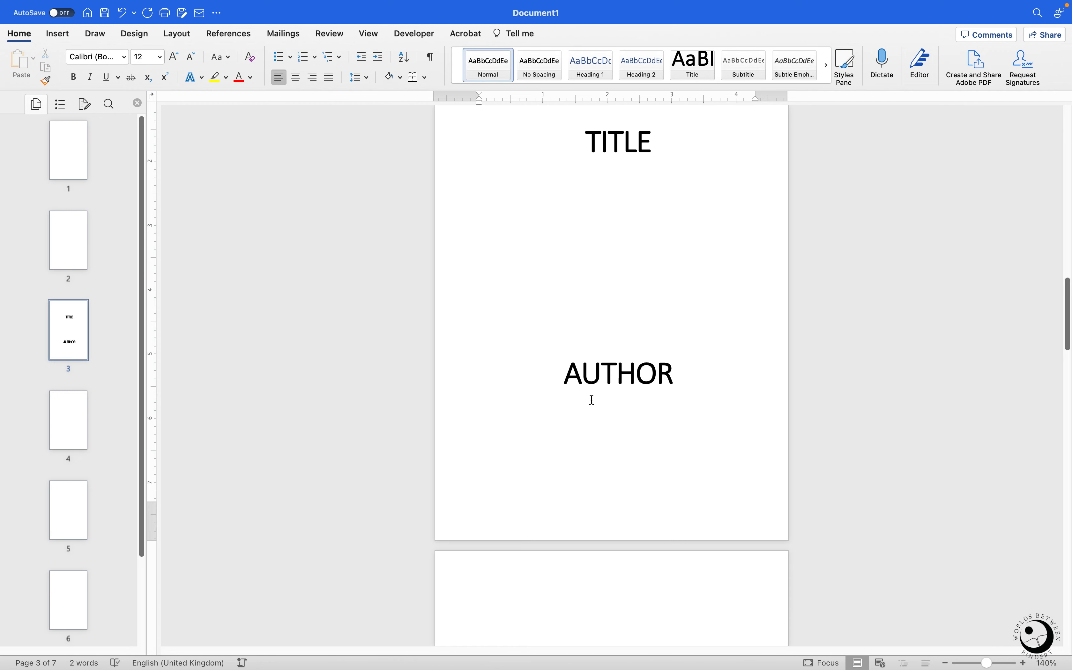
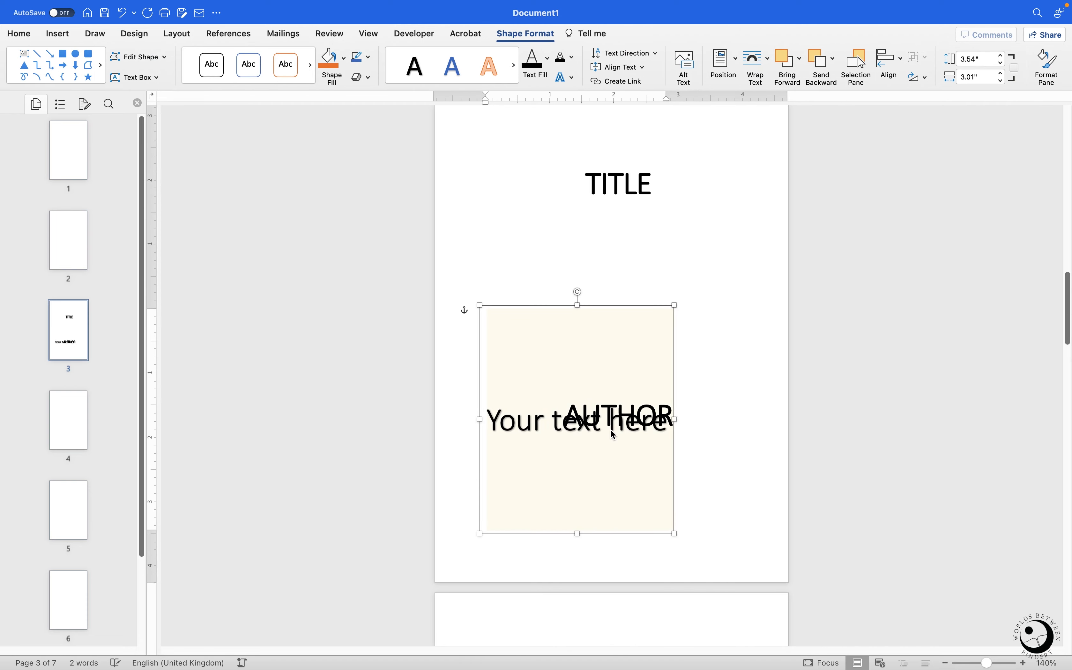
Step: Replace the WordArt's placeholder text with "TITLE" and move it midway between the title and author lines
{"action": "type", "text": "TIUTL"}
{"action": "key", "text": "BackSpace"}
{"action": "key", "text": "BackSpace"}
{"action": "key", "text": "BackSpace"}
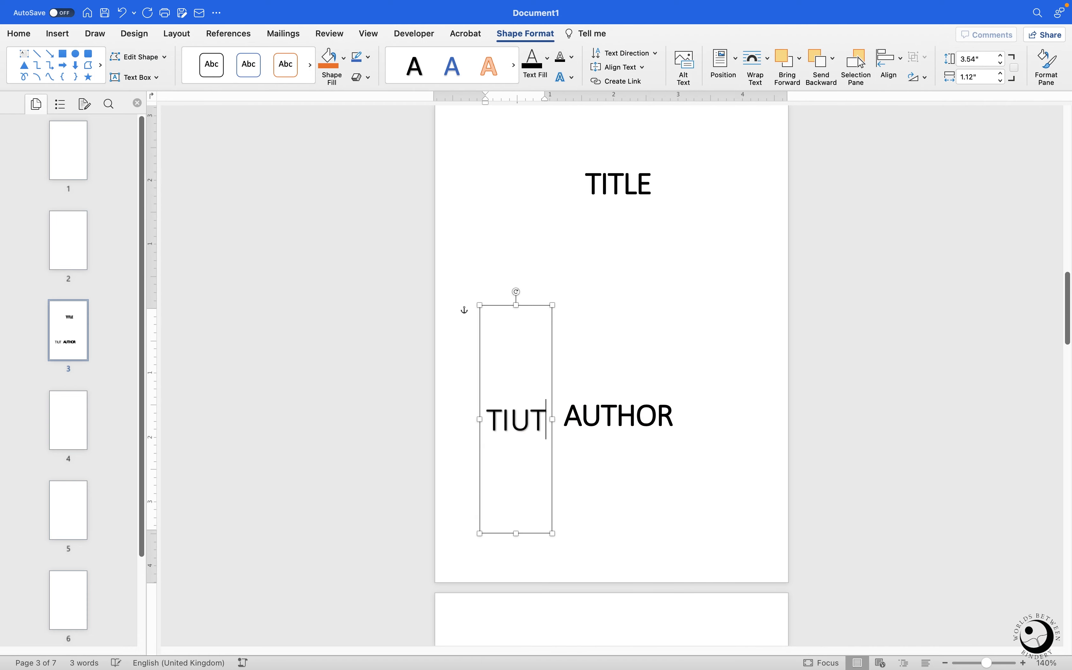
{"action": "type", "text": "TLE"}
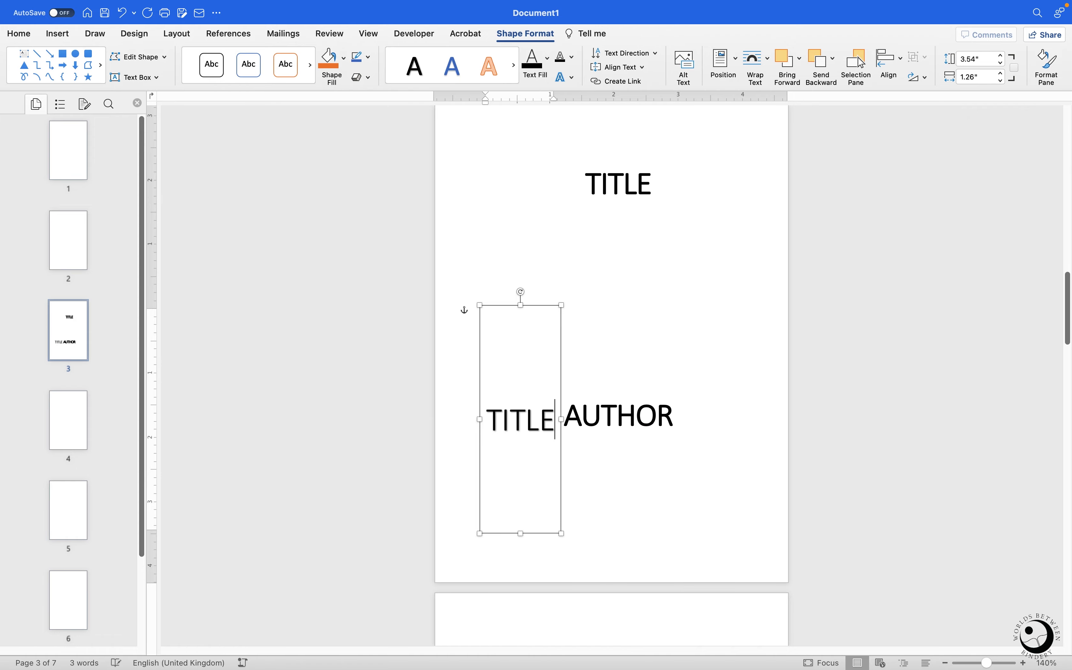
{"action": "left_click", "coordinate": [589, 448]}
{"action": "left_click", "coordinate": [517, 427]}
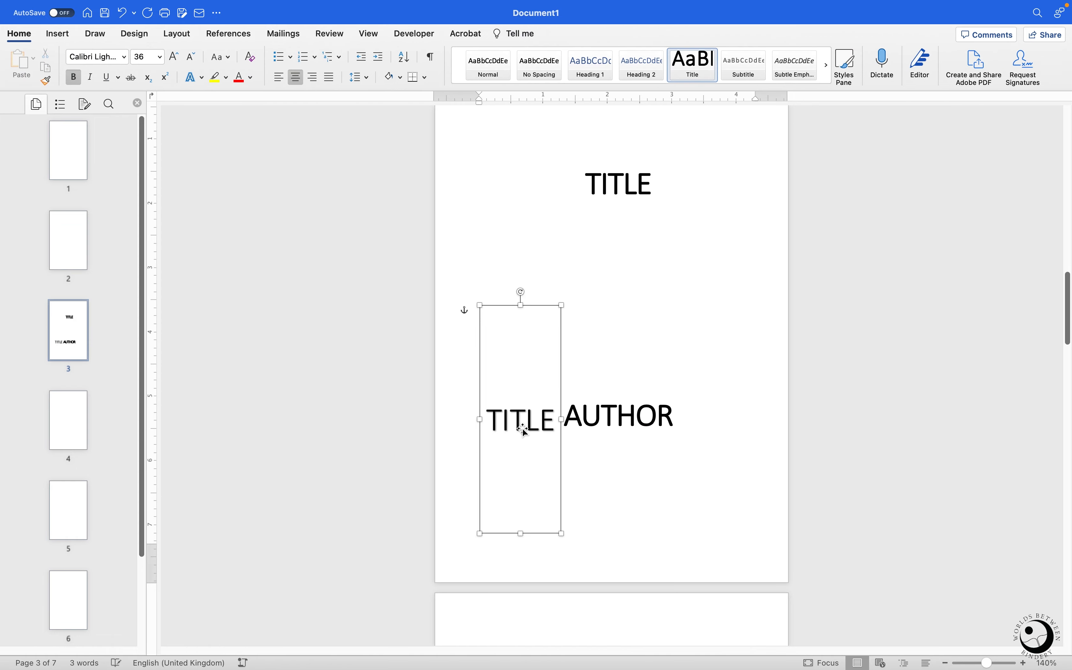
{"action": "left_click_drag", "start_coordinate": [522, 426], "coordinate": [616, 311]}
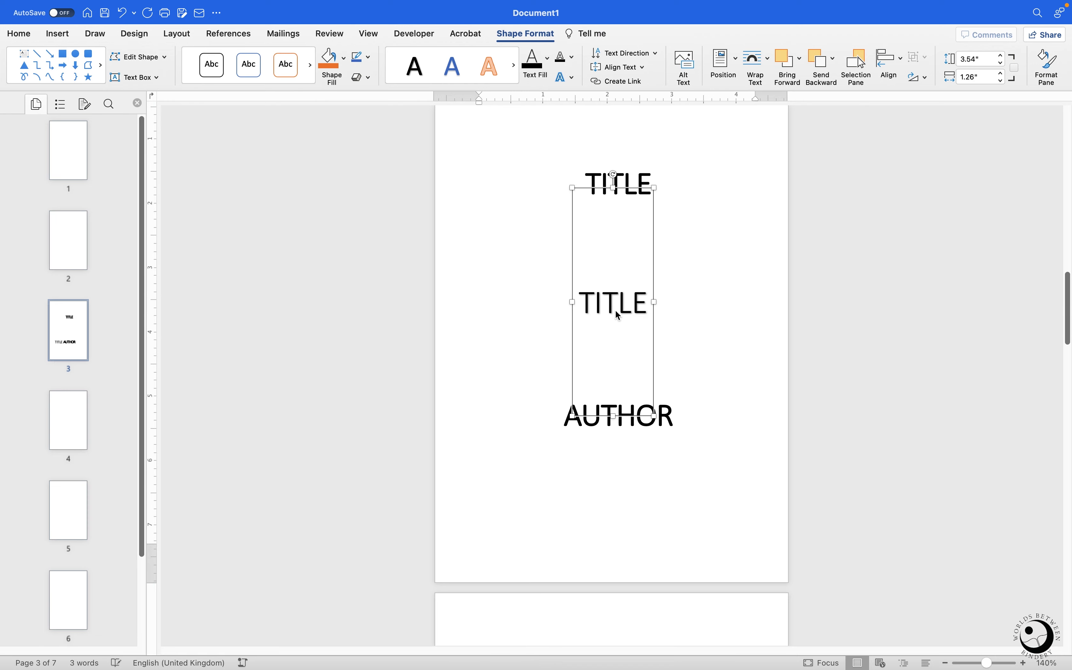
Step: View the position and text-wrapping options for the WordArt, and delete the WordArt from the title page
{"action": "left_click", "coordinate": [725, 61]}
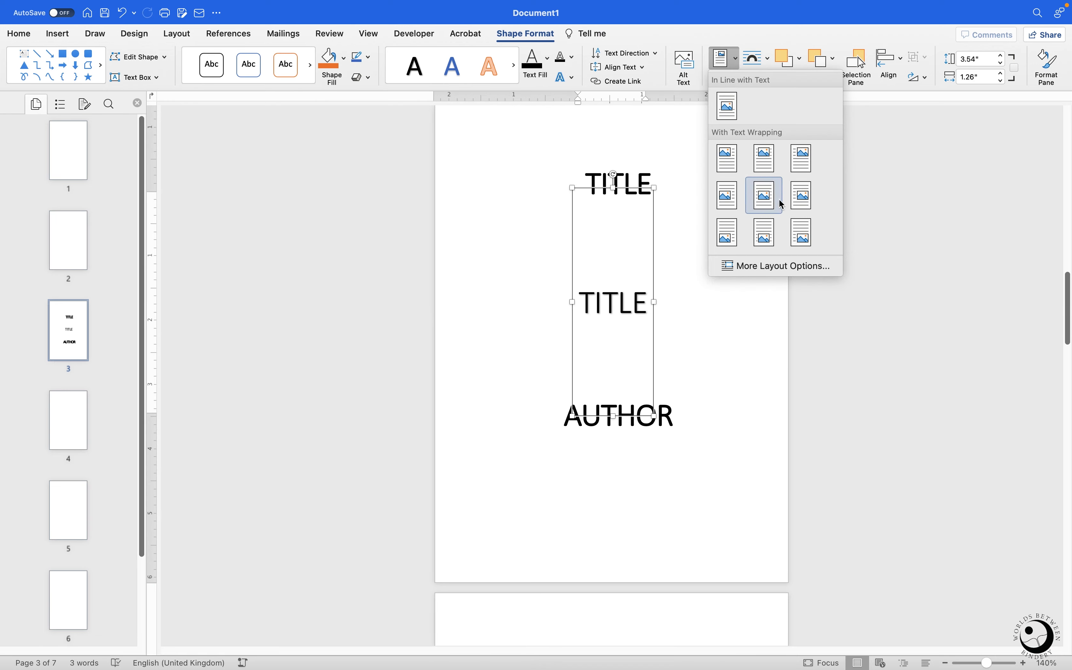
{"action": "left_click", "coordinate": [763, 65]}
{"action": "left_click", "coordinate": [763, 65]}
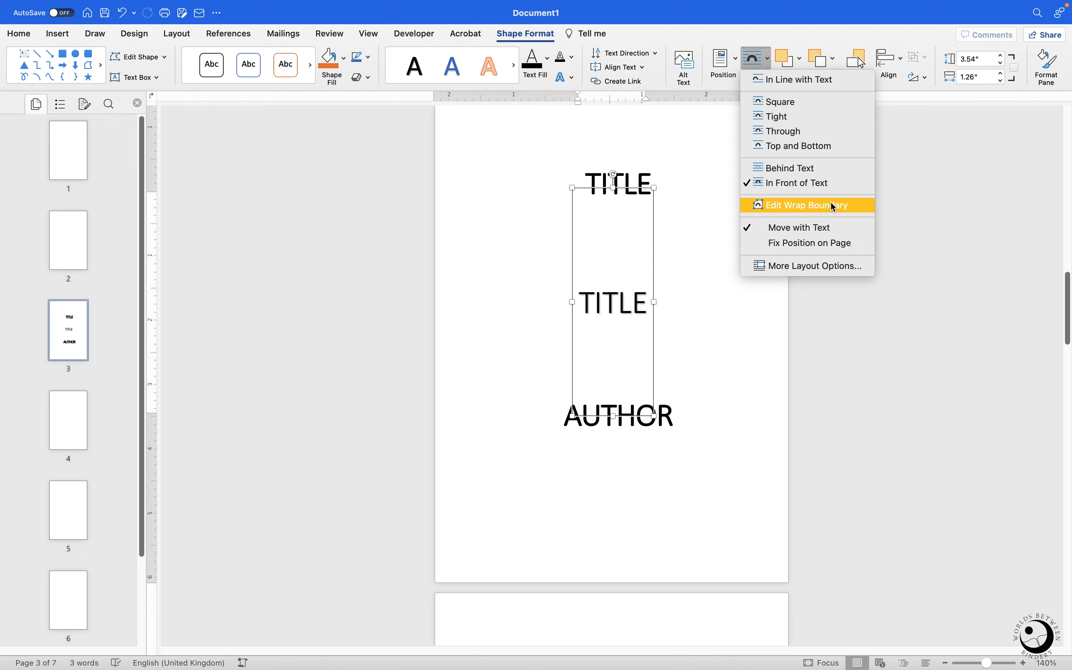
{"action": "left_click", "coordinate": [703, 299]}
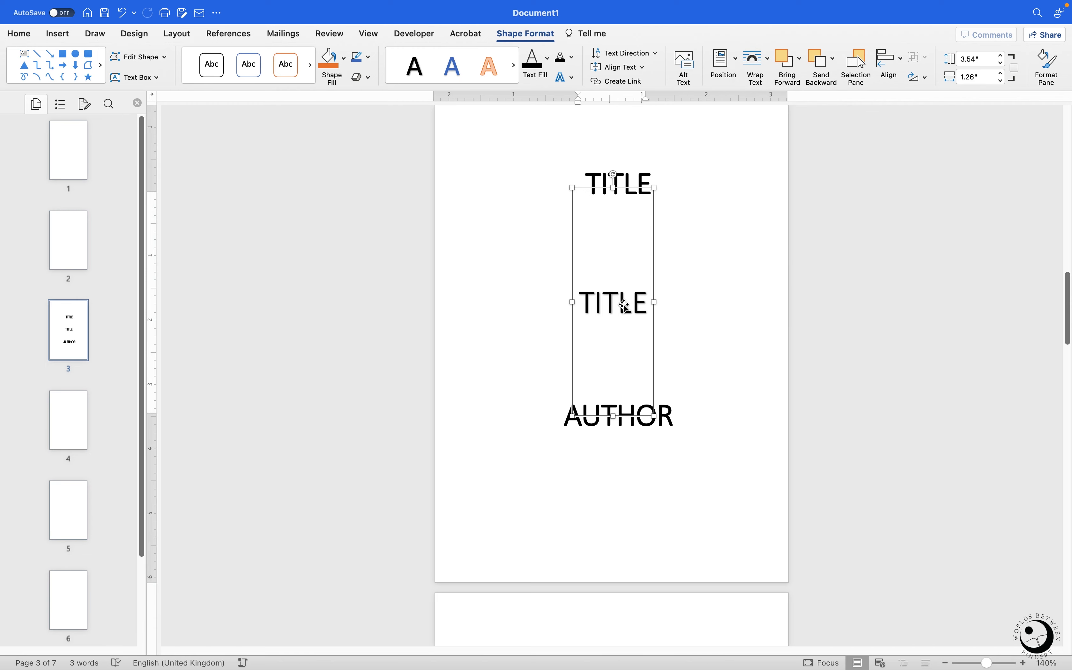
{"action": "left_click", "coordinate": [631, 307]}
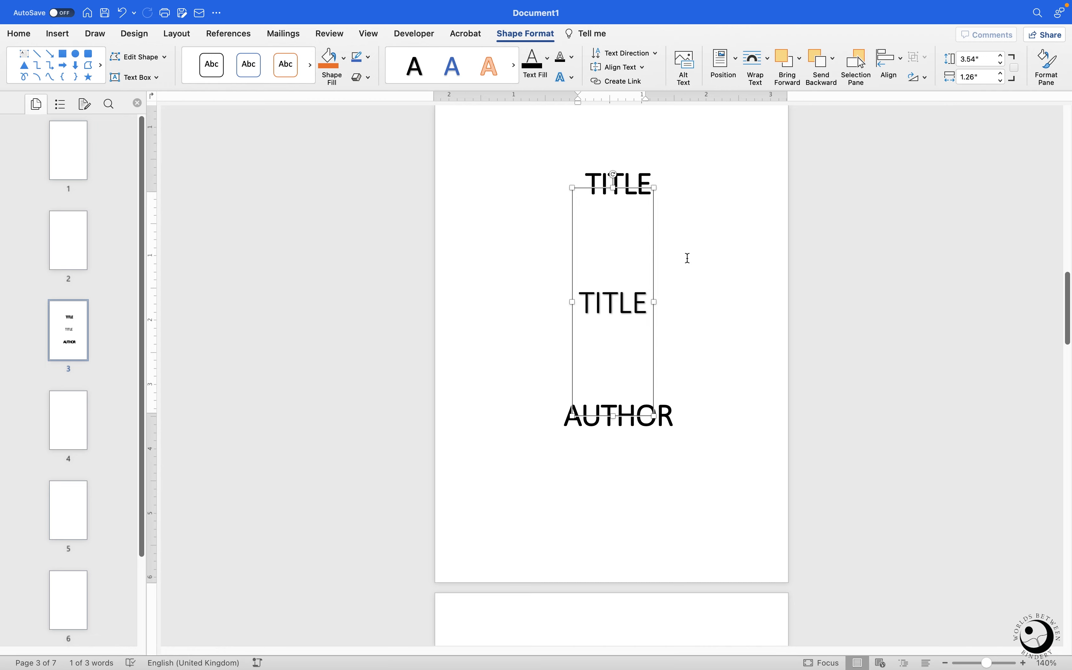
{"action": "key", "text": "BackSpace"}
Step: Place the cursor on the blank page 4 that follows the title page
{"action": "scroll", "coordinate": [667, 310], "scroll_direction": "down", "scroll_amount": 10}
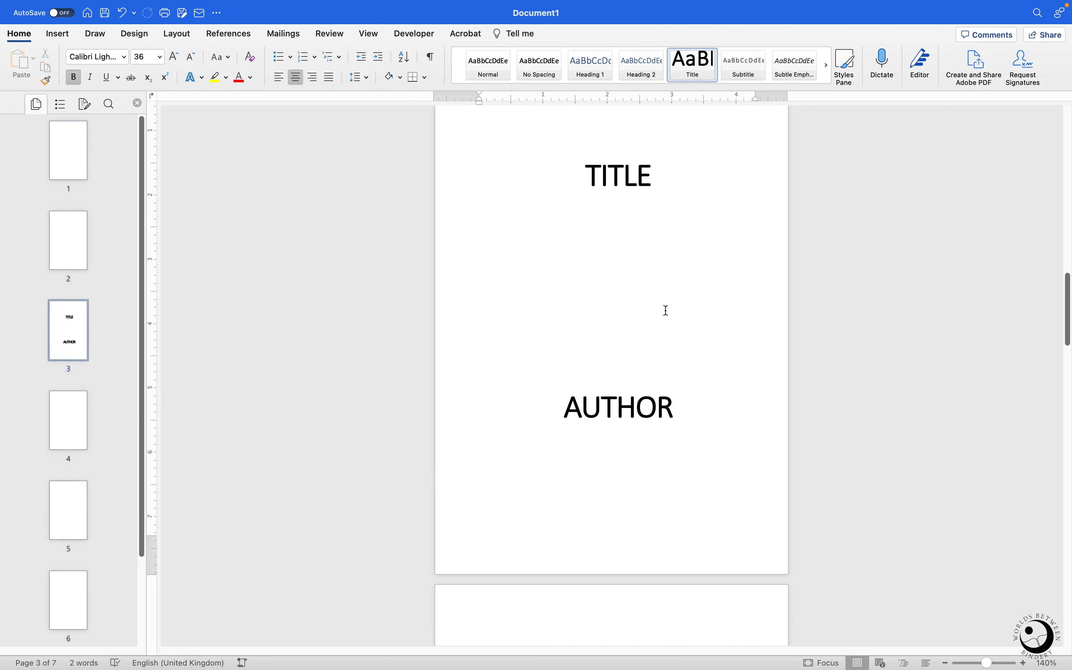
{"action": "scroll", "coordinate": [661, 305], "scroll_direction": "down", "scroll_amount": 5}
{"action": "left_click", "coordinate": [687, 316]}
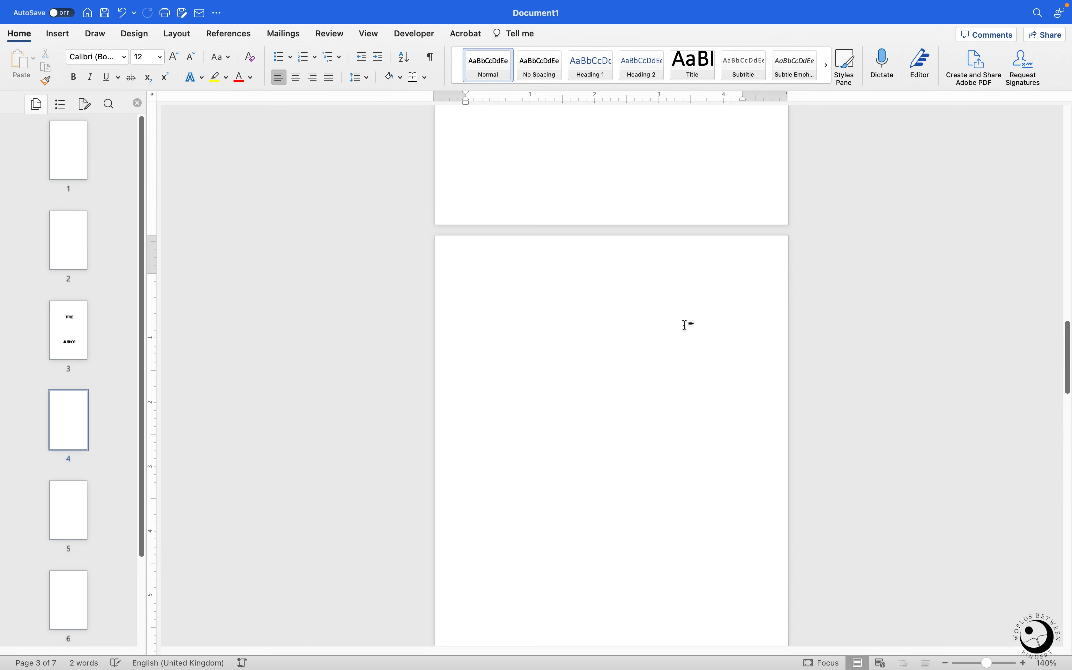
{"action": "scroll", "coordinate": [675, 341], "scroll_direction": "down", "scroll_amount": 2}
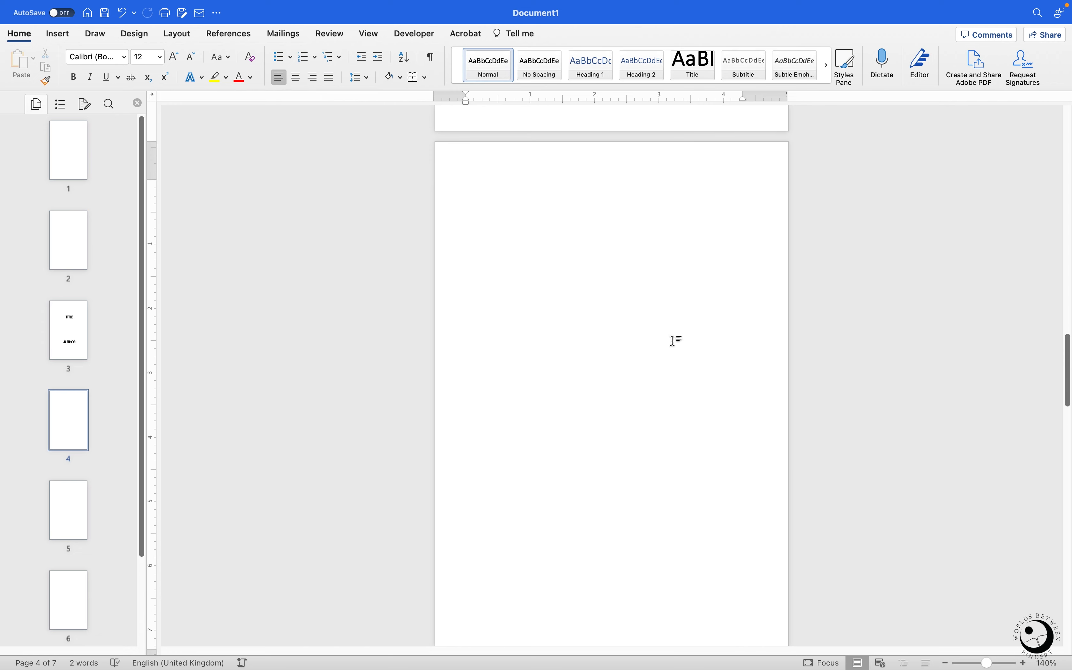
{"action": "scroll", "coordinate": [674, 340], "scroll_direction": "down", "scroll_amount": 1}
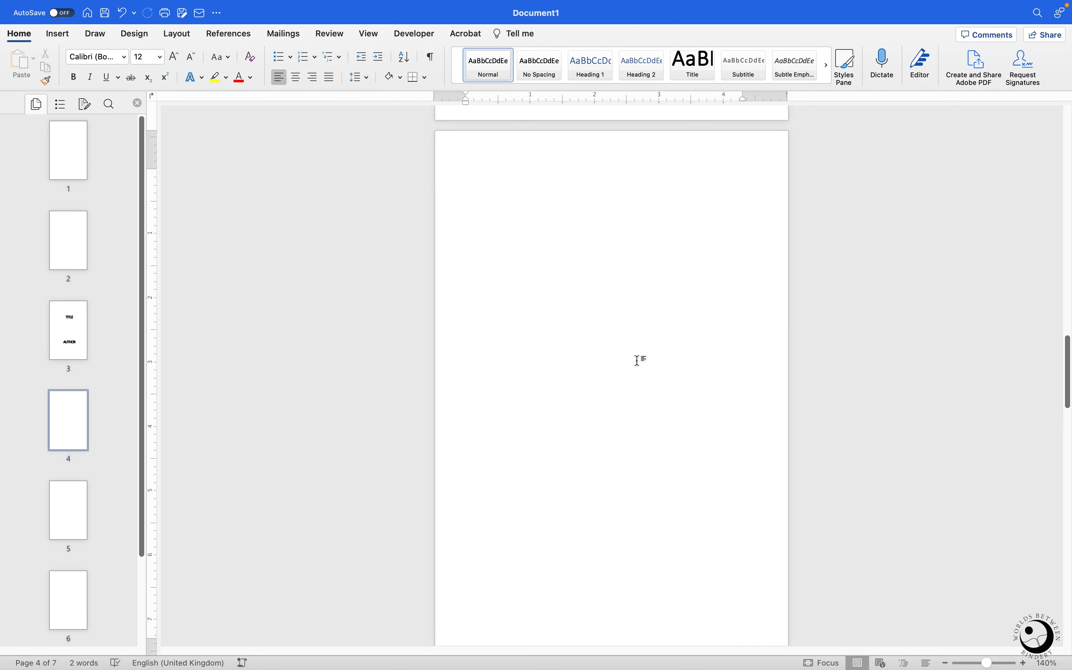
{"action": "scroll", "coordinate": [638, 366], "scroll_direction": "down", "scroll_amount": 4}
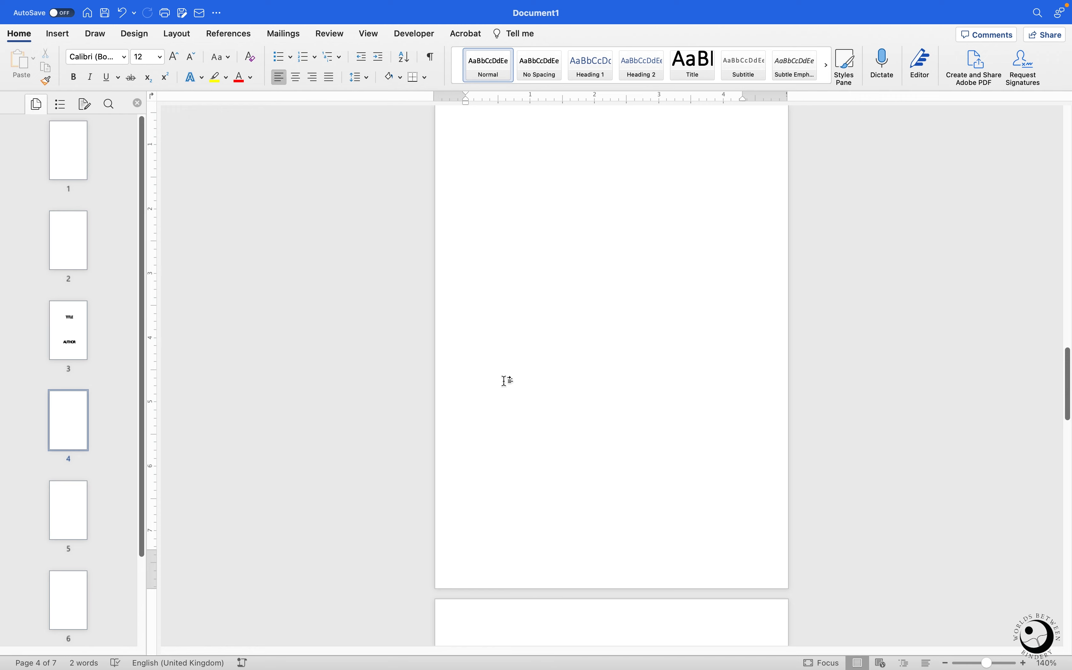
{"action": "scroll", "coordinate": [533, 387], "scroll_direction": "up", "scroll_amount": 2}
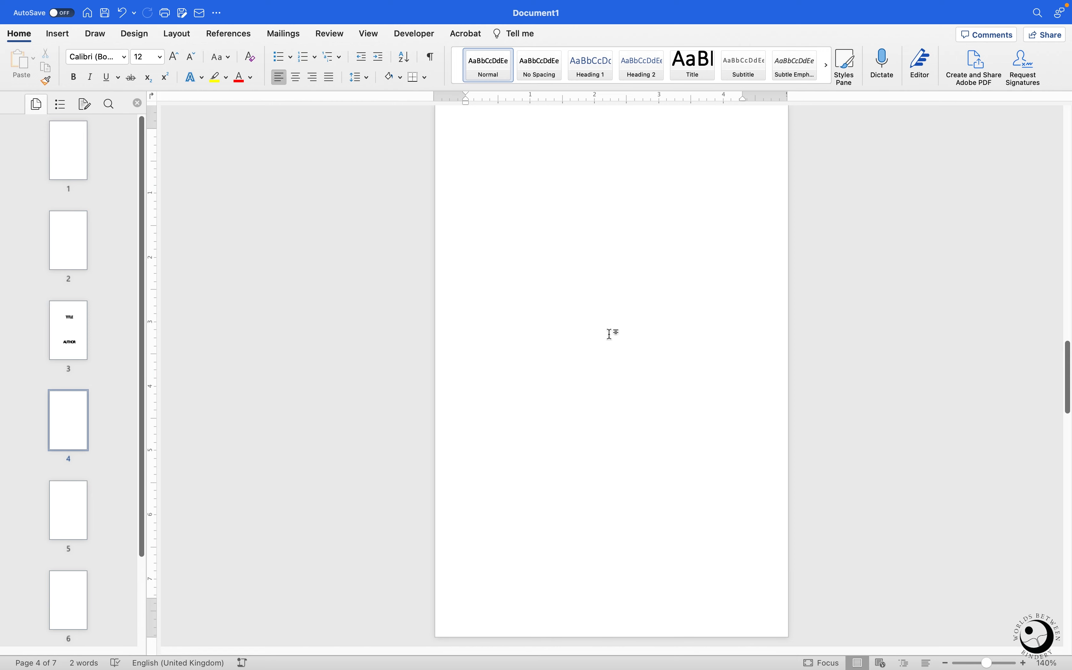
{"action": "scroll", "coordinate": [656, 409], "scroll_direction": "down", "scroll_amount": 10}
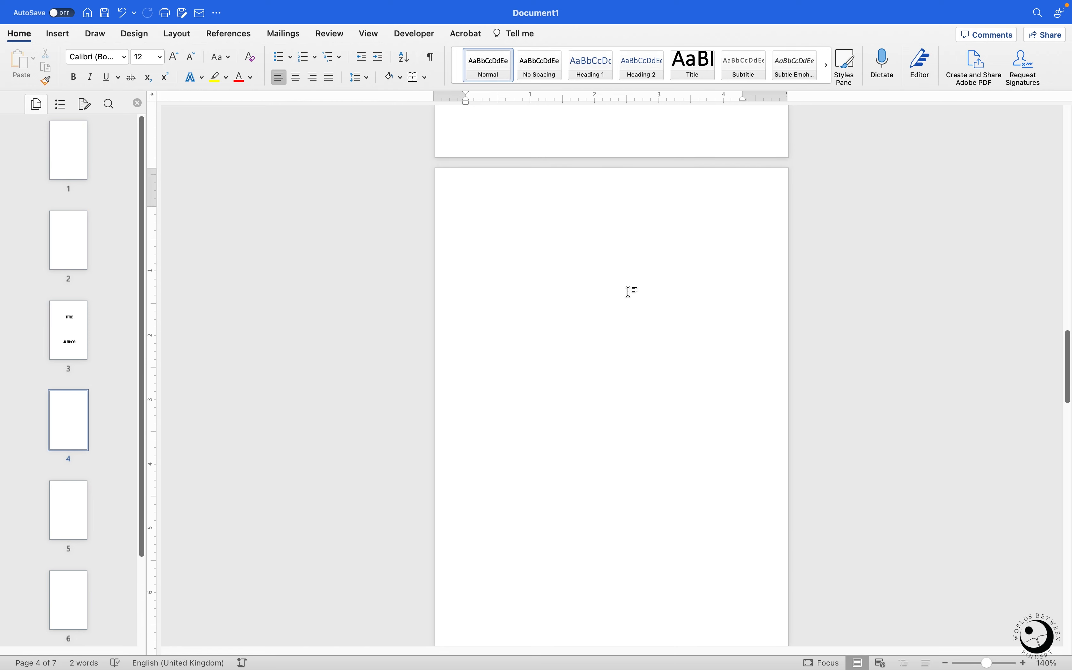
{"action": "scroll", "coordinate": [647, 337], "scroll_direction": "up", "scroll_amount": 7}
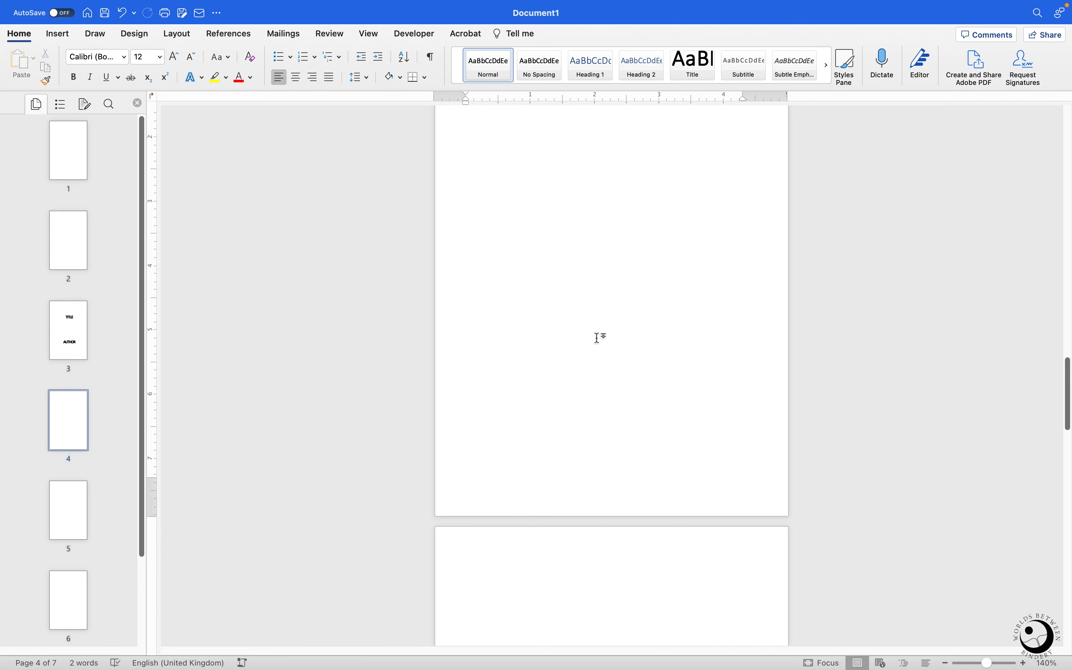
Step: Change the vertical alignment of page 4's section in the document layout settings and apply it without fixing the margins
{"action": "left_click", "coordinate": [182, 37]}
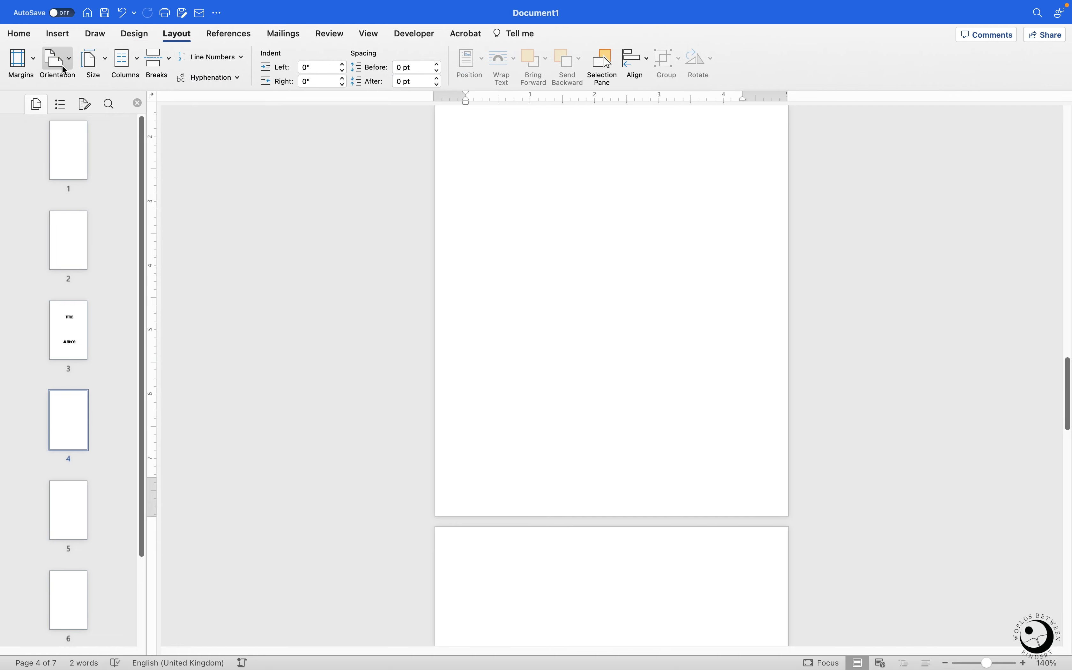
{"action": "left_click", "coordinate": [26, 66]}
{"action": "left_click", "coordinate": [95, 307]}
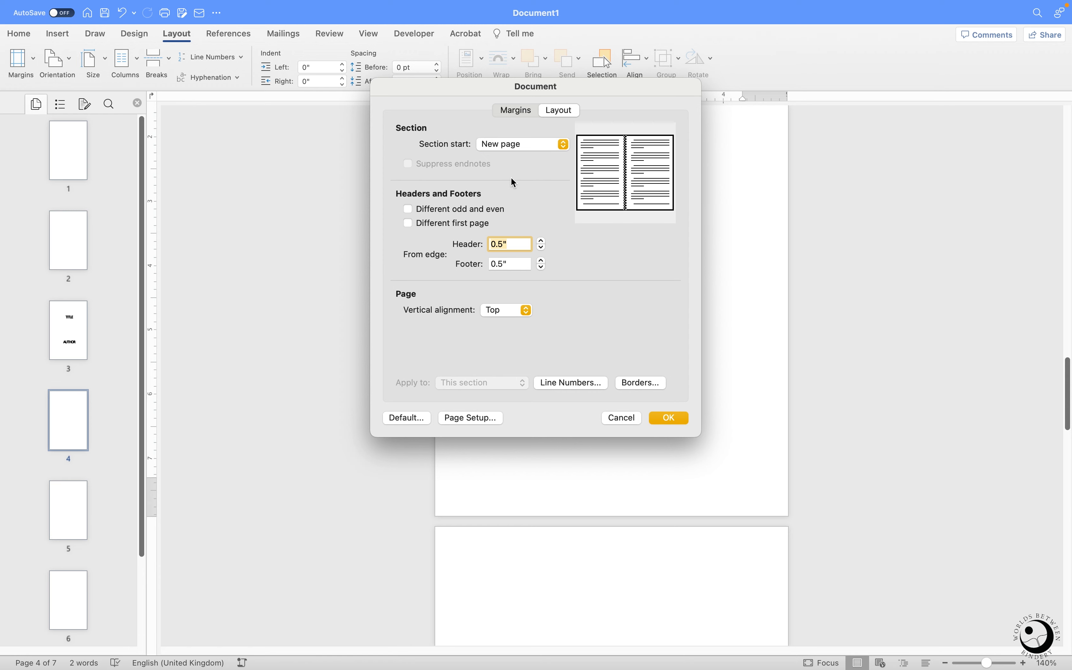
{"action": "left_click", "coordinate": [519, 143]}
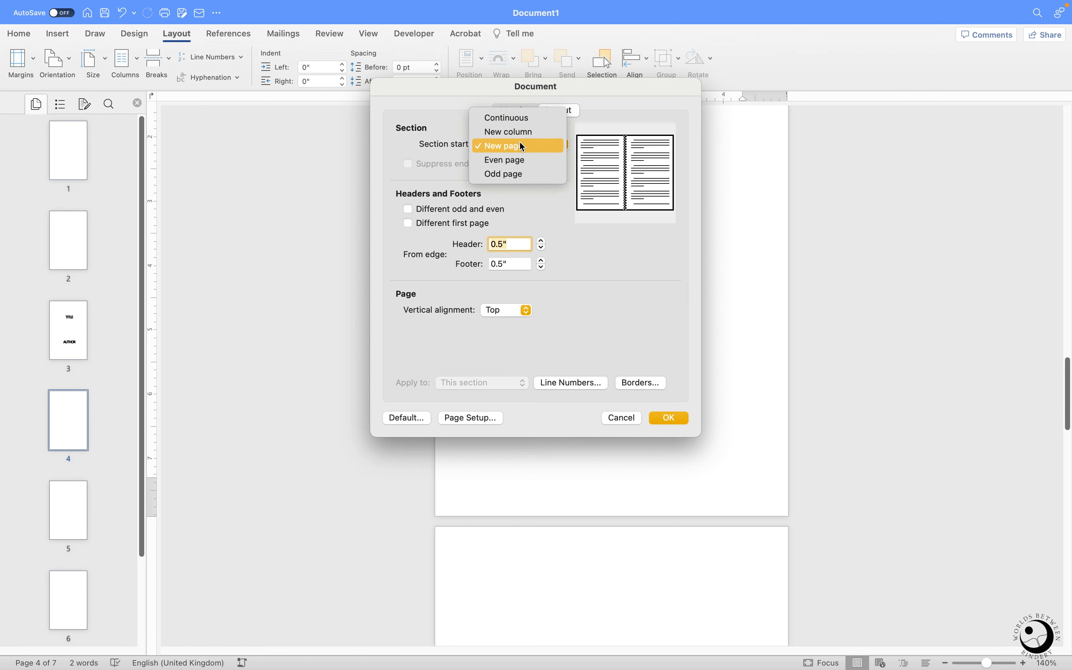
{"action": "left_click", "coordinate": [599, 285]}
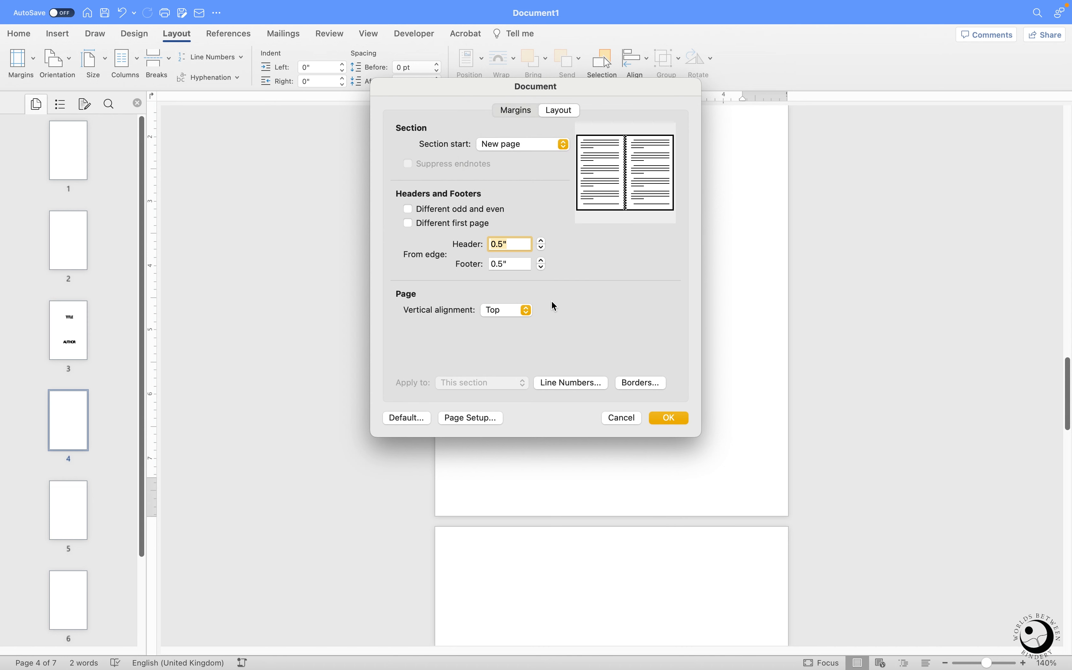
{"action": "left_click", "coordinate": [508, 313]}
{"action": "left_click", "coordinate": [507, 354]}
{"action": "left_click", "coordinate": [660, 420]}
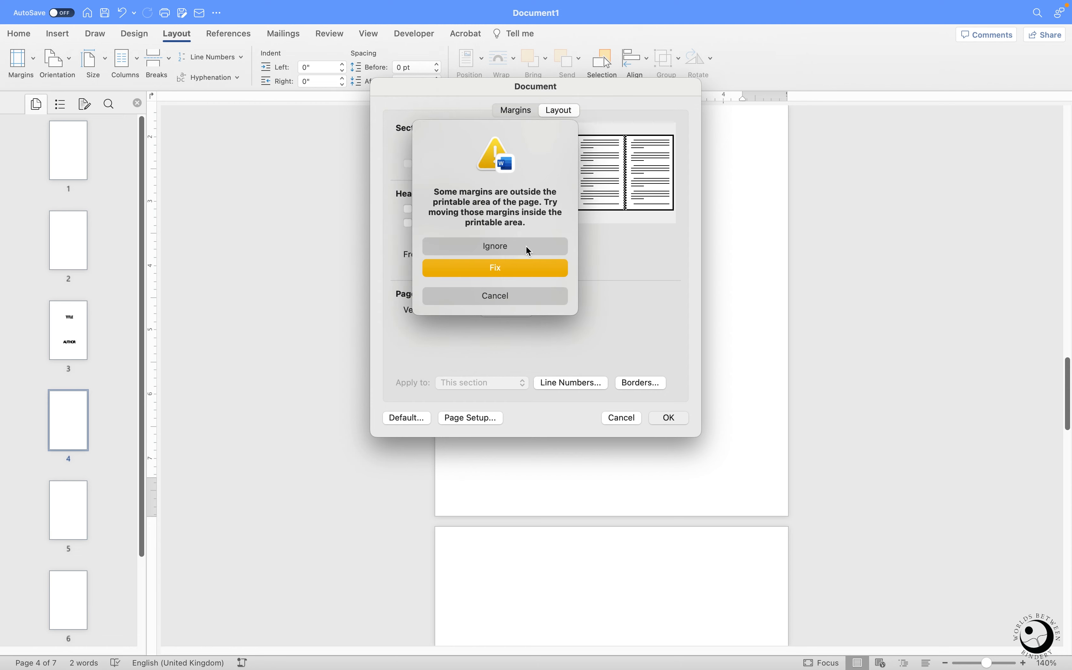
{"action": "left_click", "coordinate": [526, 246]}
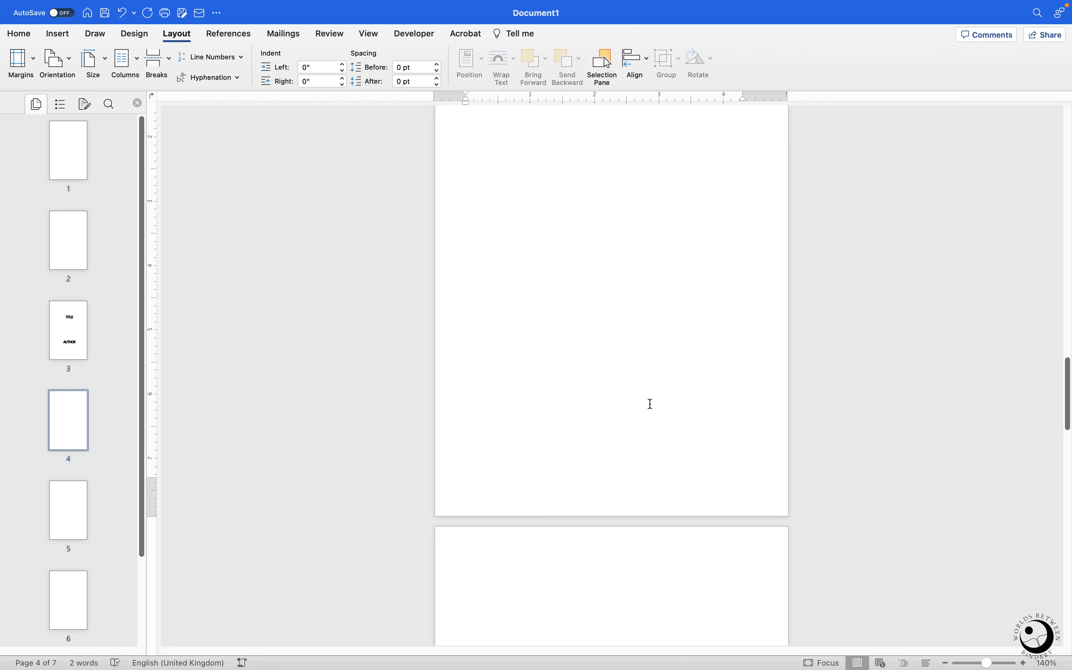
Step: Look through the built-in styles from Normal to List Paragraph in the style gallery
{"action": "left_click", "coordinate": [68, 33]}
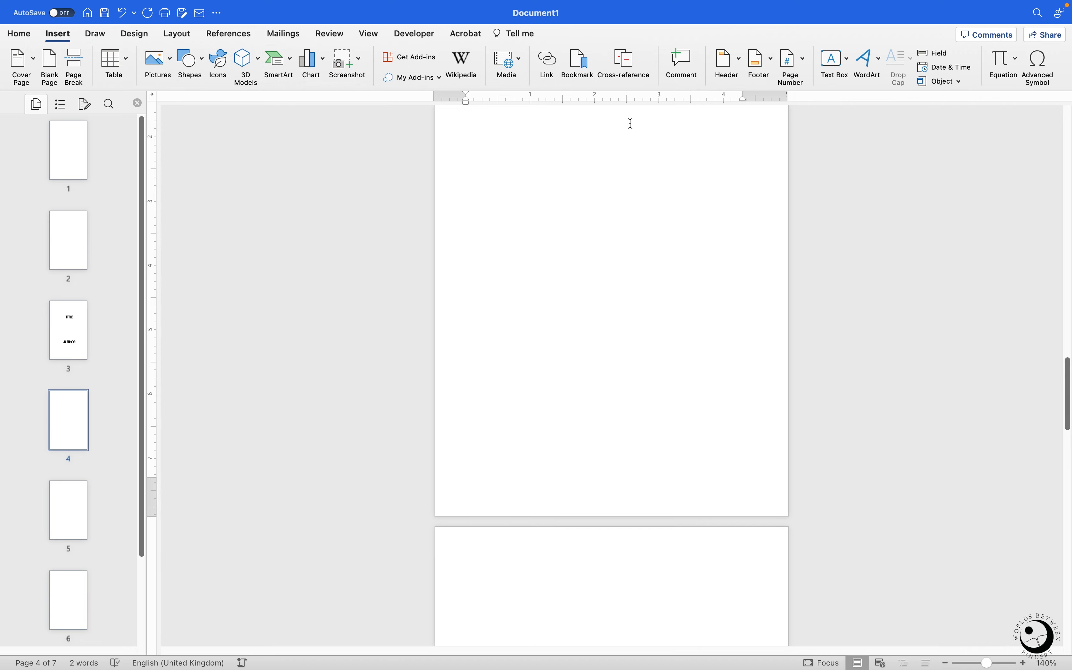
{"action": "left_click", "coordinate": [22, 36]}
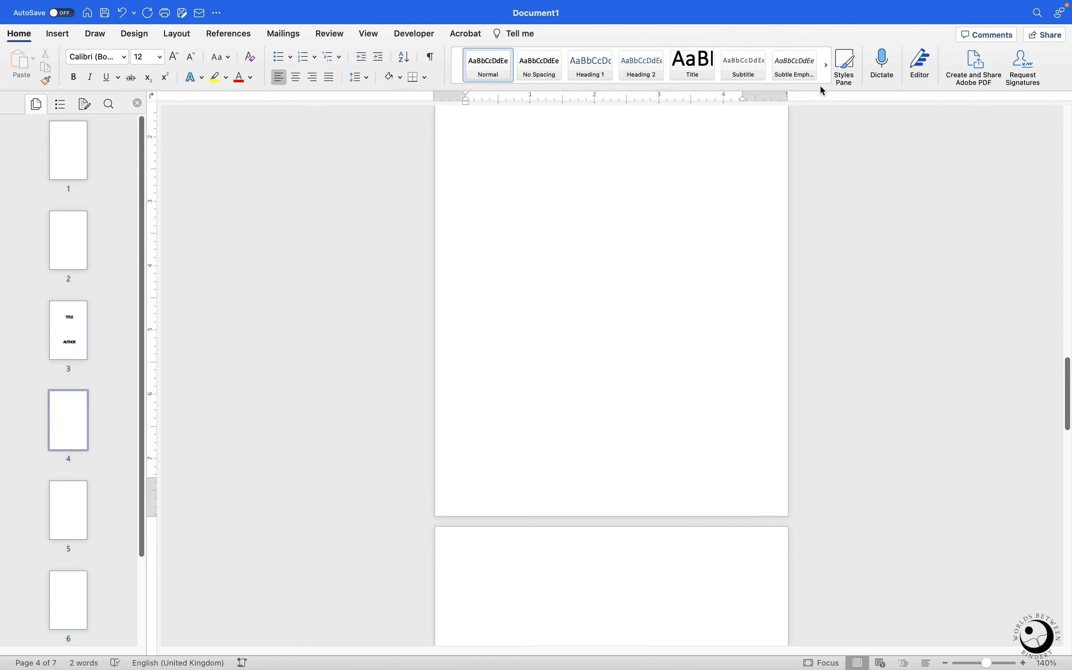
{"action": "left_click", "coordinate": [827, 65]}
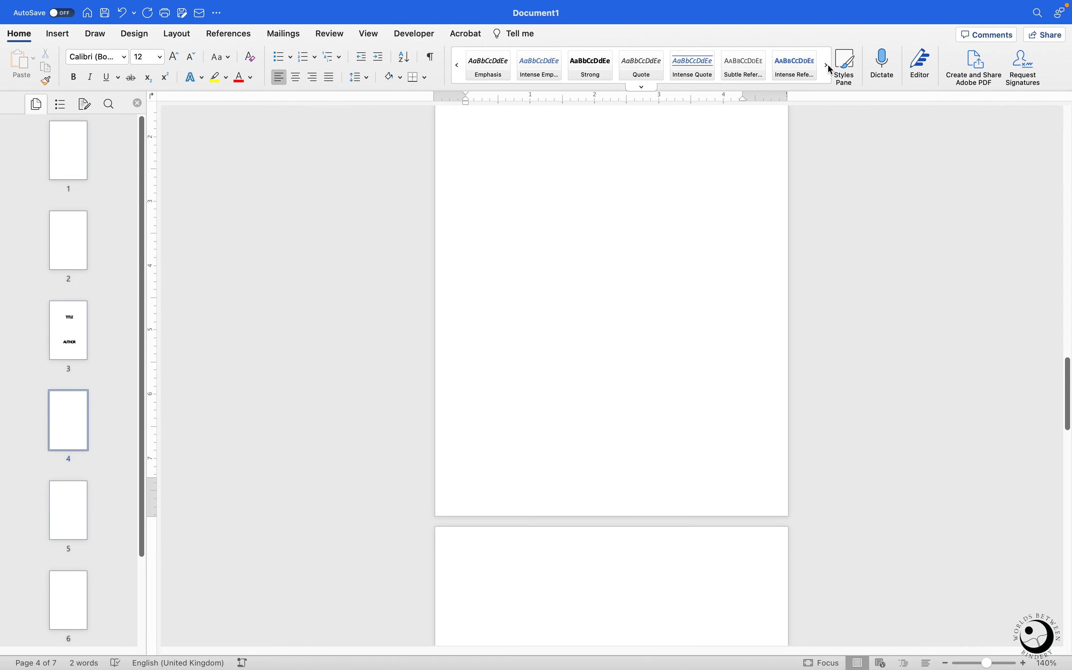
{"action": "left_click", "coordinate": [828, 66]}
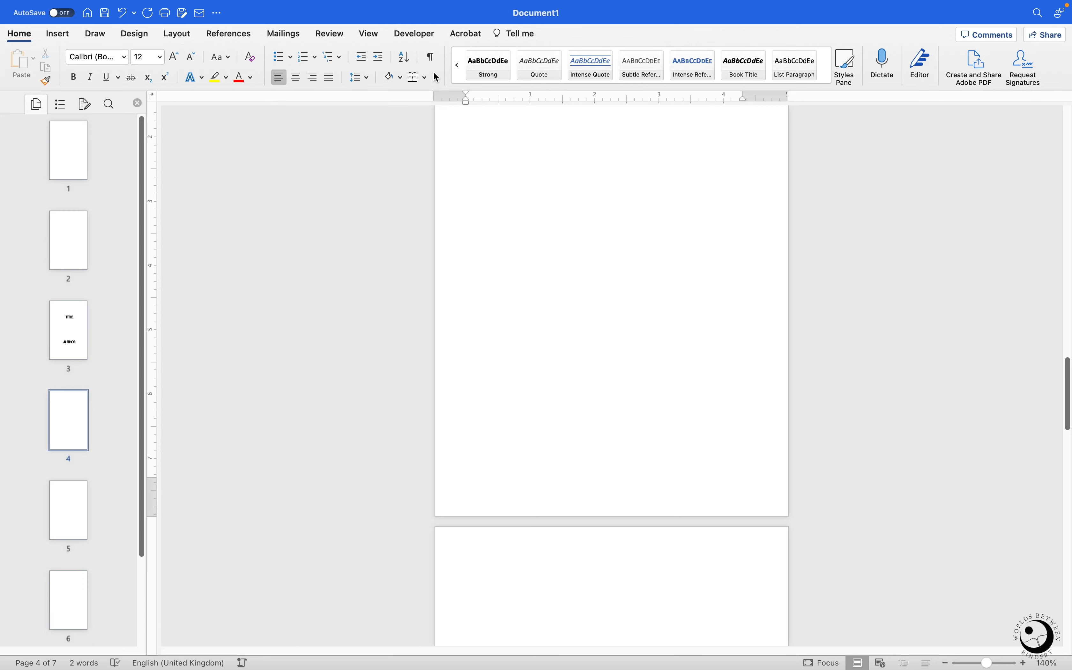
{"action": "left_click", "coordinate": [457, 65]}
{"action": "left_click", "coordinate": [456, 65]}
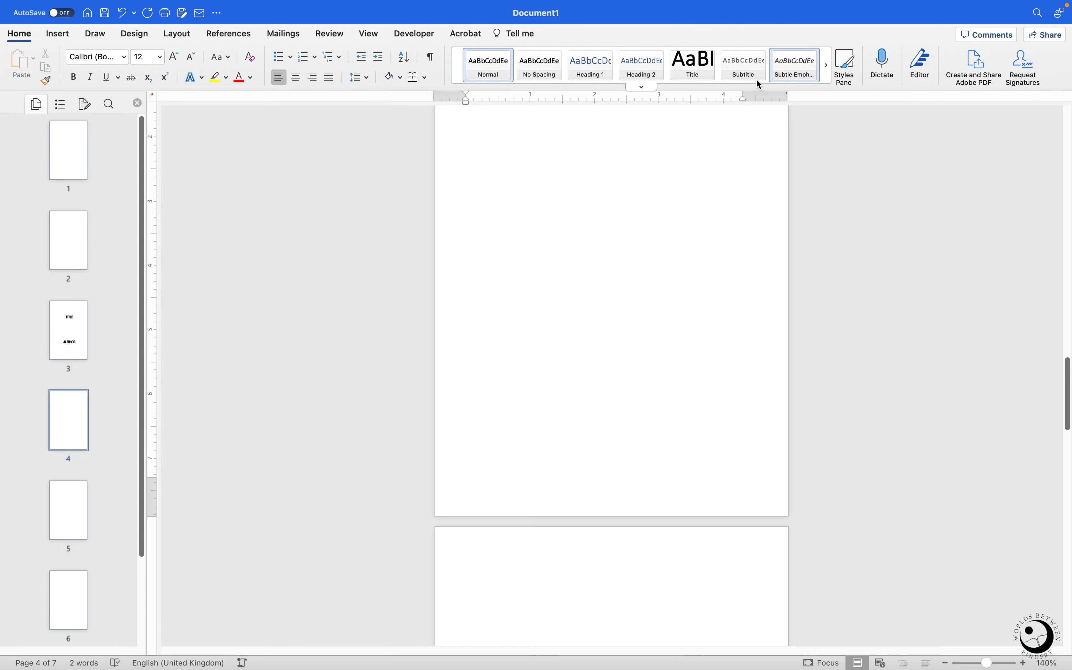
{"action": "left_click", "coordinate": [826, 67]}
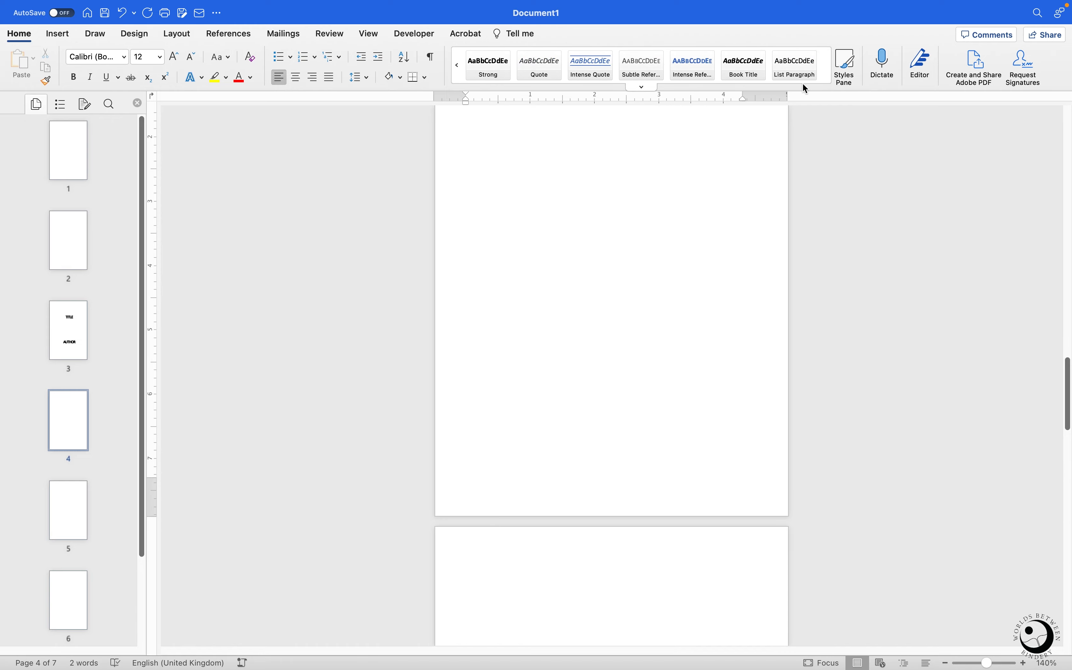
Step: Start a new paragraph style and name it Colophon
{"action": "left_click", "coordinate": [845, 66]}
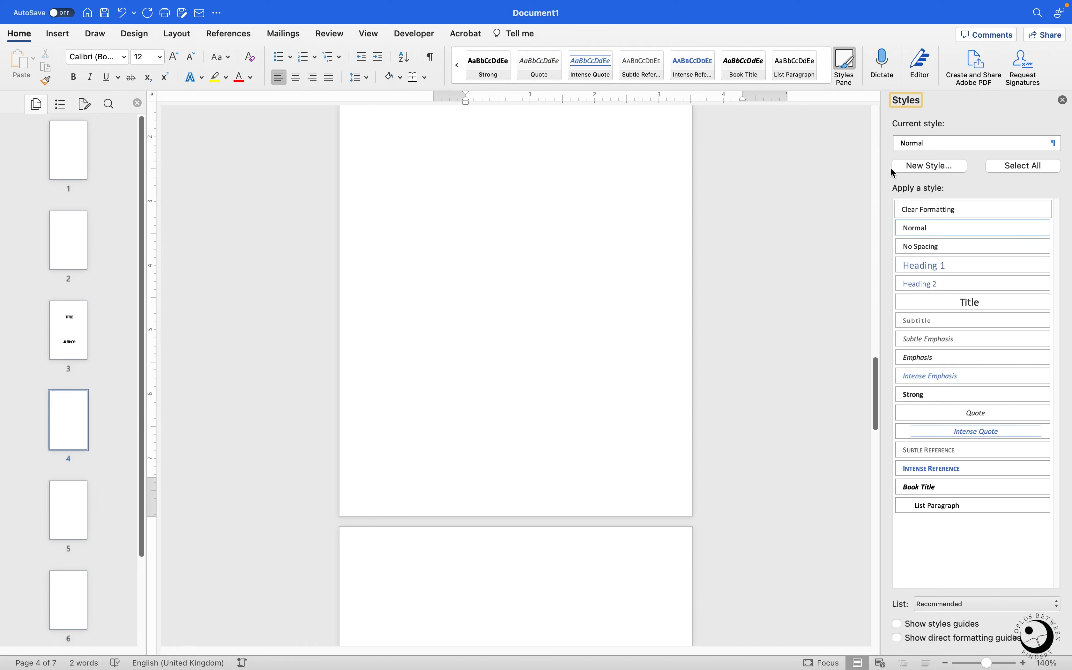
{"action": "left_click", "coordinate": [932, 170]}
{"action": "type", "text": "COLOPHON"}
{"action": "key", "text": "BackSpace"}
{"action": "key", "text": "BackSpace"}
{"action": "key", "text": "BackSpace"}
{"action": "key", "text": "BackSpace"}
{"action": "key", "text": "BackSpace"}
{"action": "key", "text": "BackSpace"}
{"action": "key", "text": "BackSpace"}
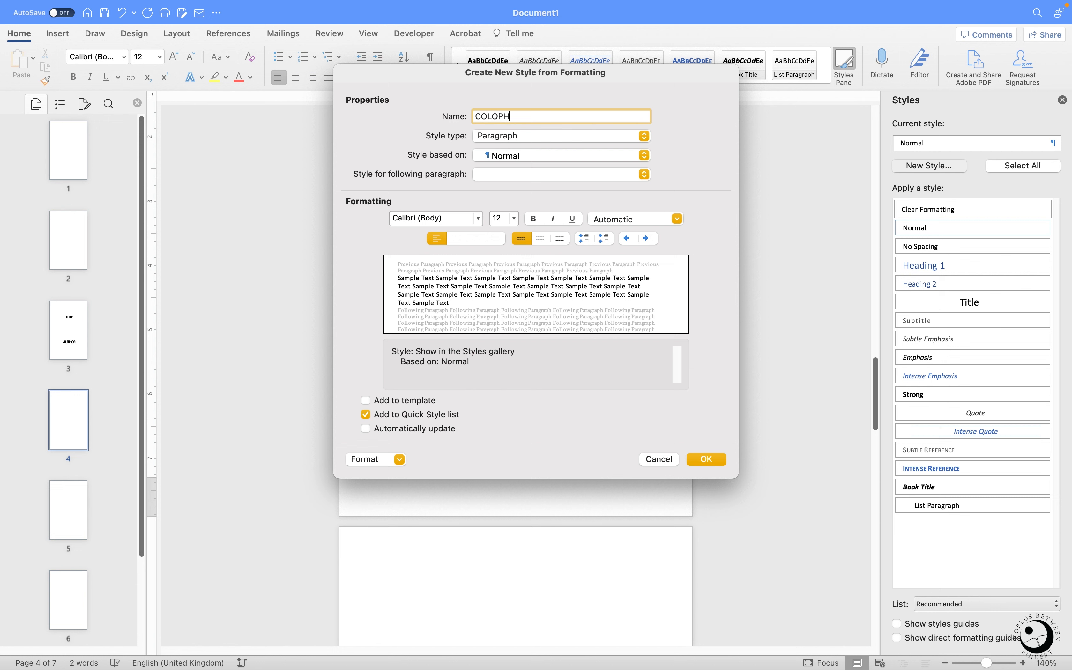
{"action": "type", "text": "olophon"}
Step: Set the Colophon style to be based on (no style) instead of an existing style
{"action": "left_click", "coordinate": [509, 156]}
{"action": "left_click", "coordinate": [510, 154]}
{"action": "left_click", "coordinate": [515, 154]}
{"action": "left_click", "coordinate": [515, 154]}
{"action": "left_click", "coordinate": [514, 153]}
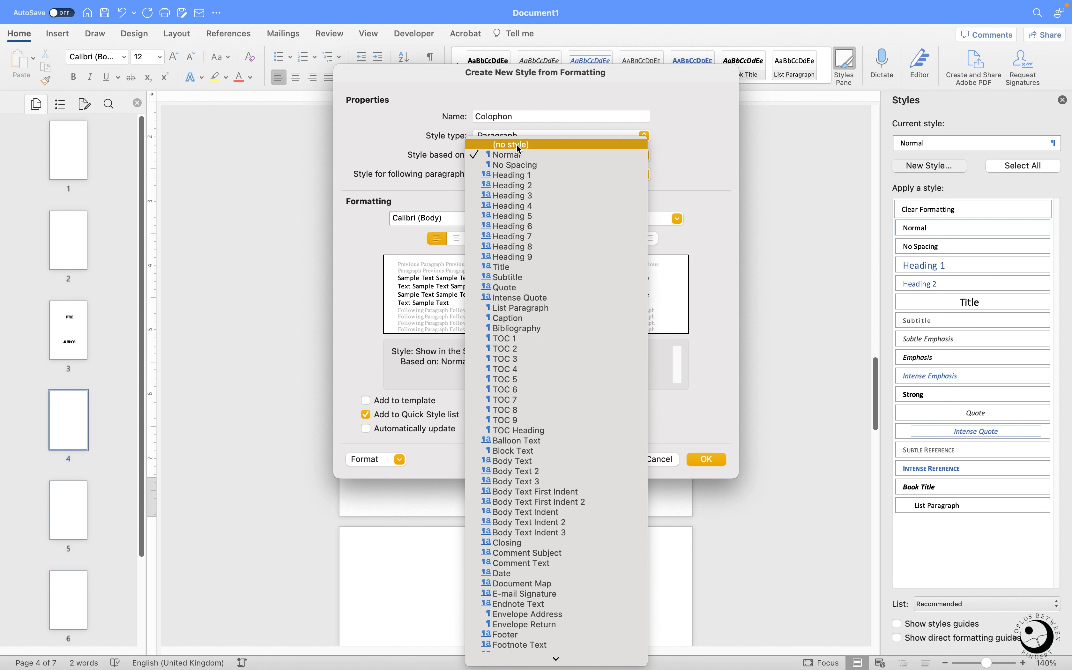
{"action": "left_click", "coordinate": [517, 145]}
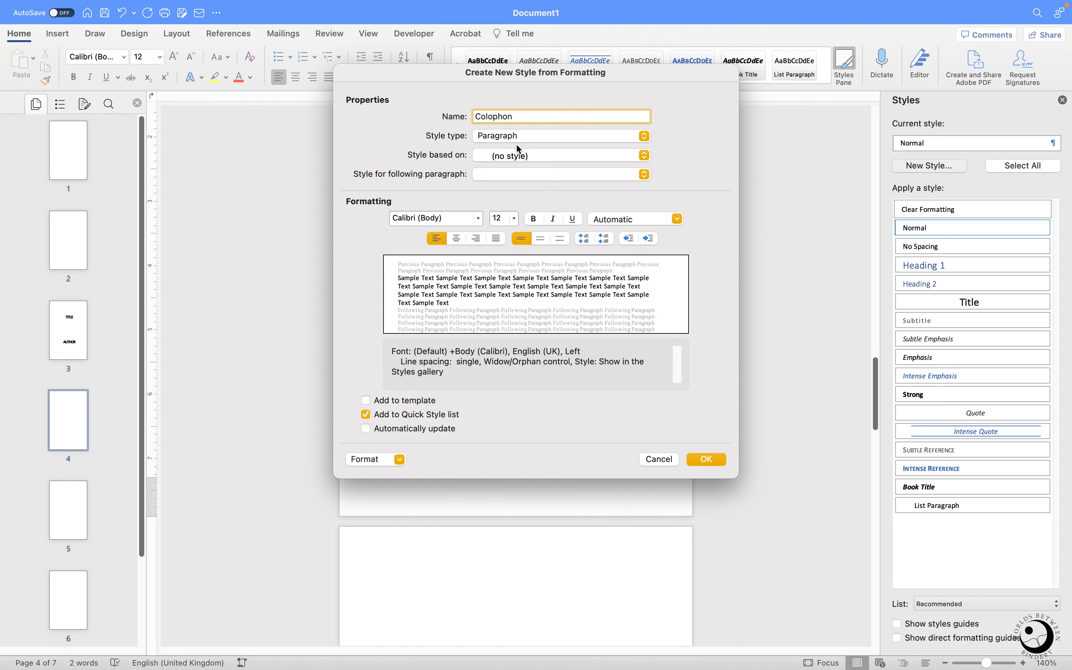
Step: Set the Colophon style's font to Univers Condensed at size 9
{"action": "left_click", "coordinate": [454, 220]}
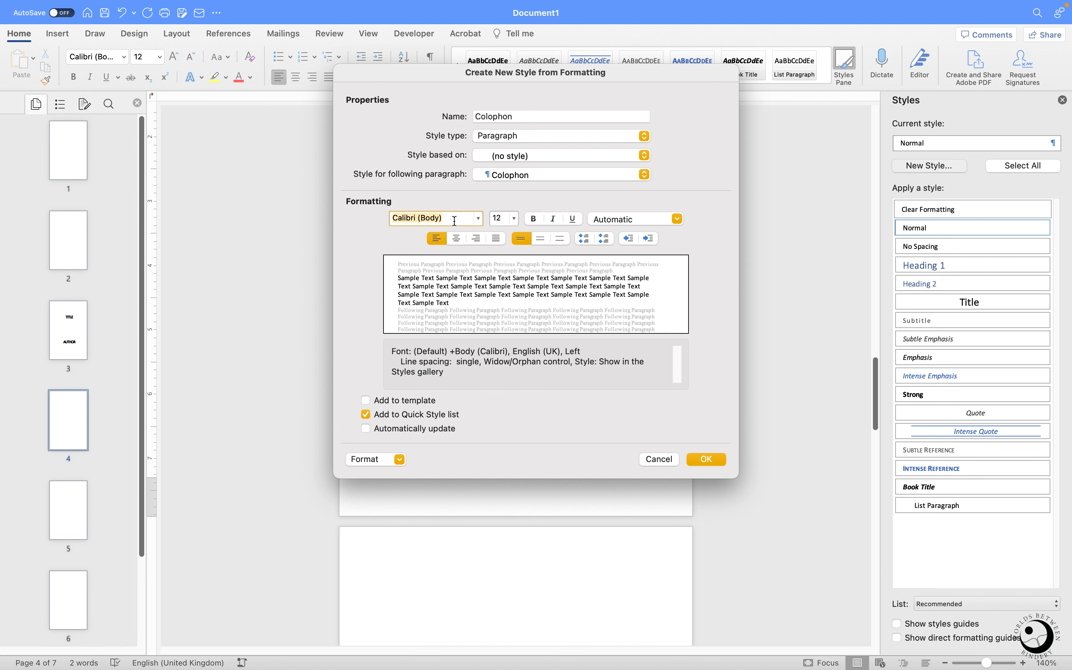
{"action": "type", "text": "univers condensed"}
{"action": "key", "text": "Tab"}
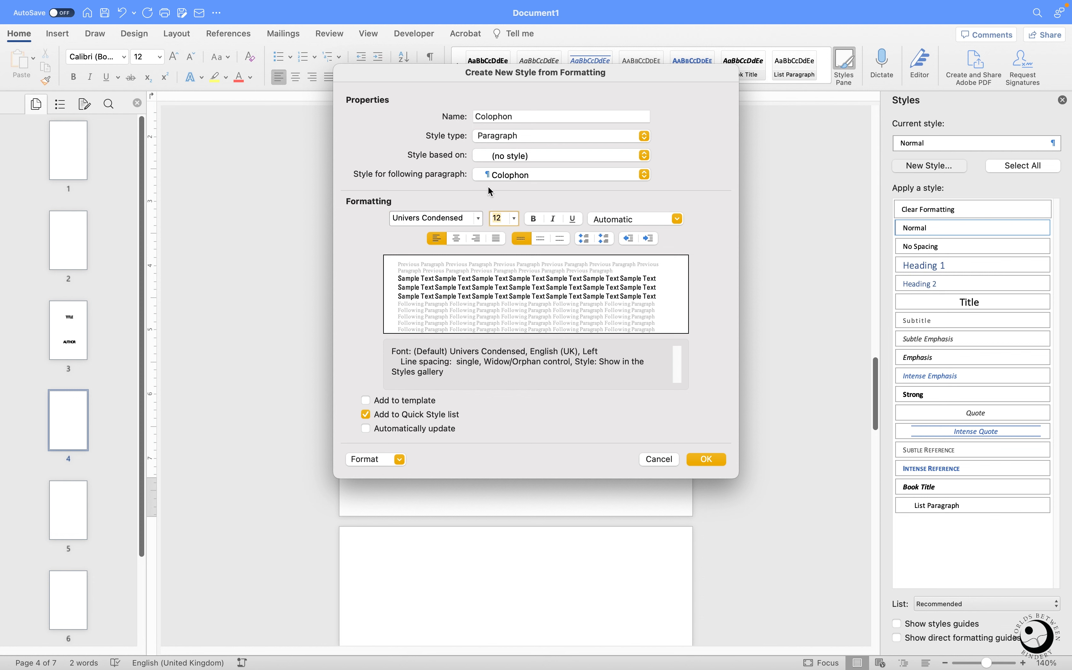
{"action": "left_click", "coordinate": [514, 220]}
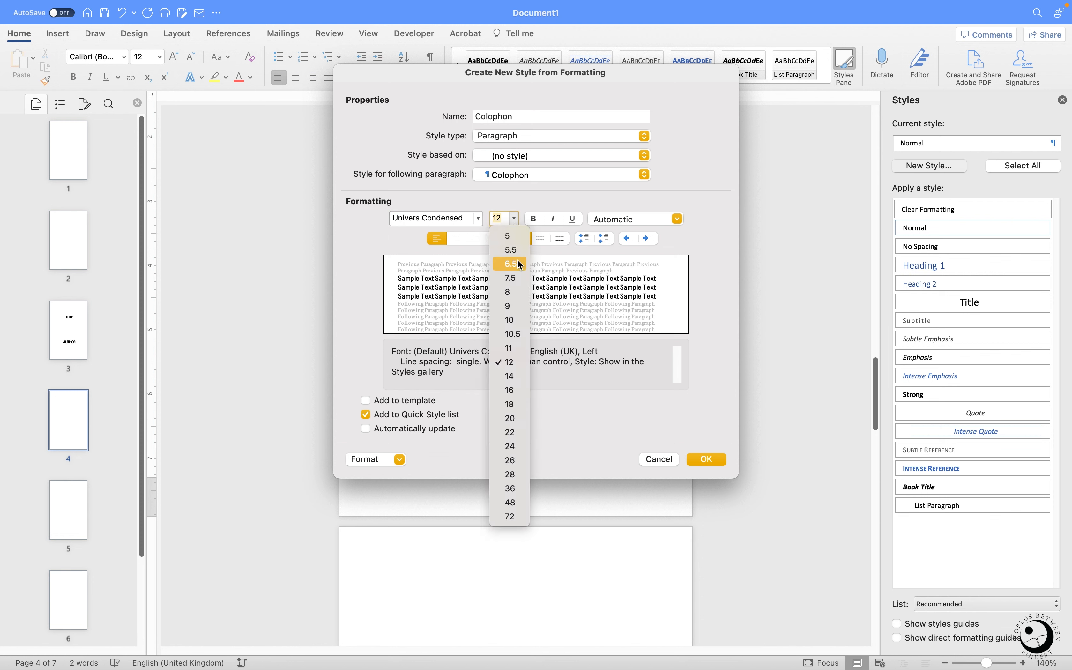
{"action": "left_click", "coordinate": [517, 306]}
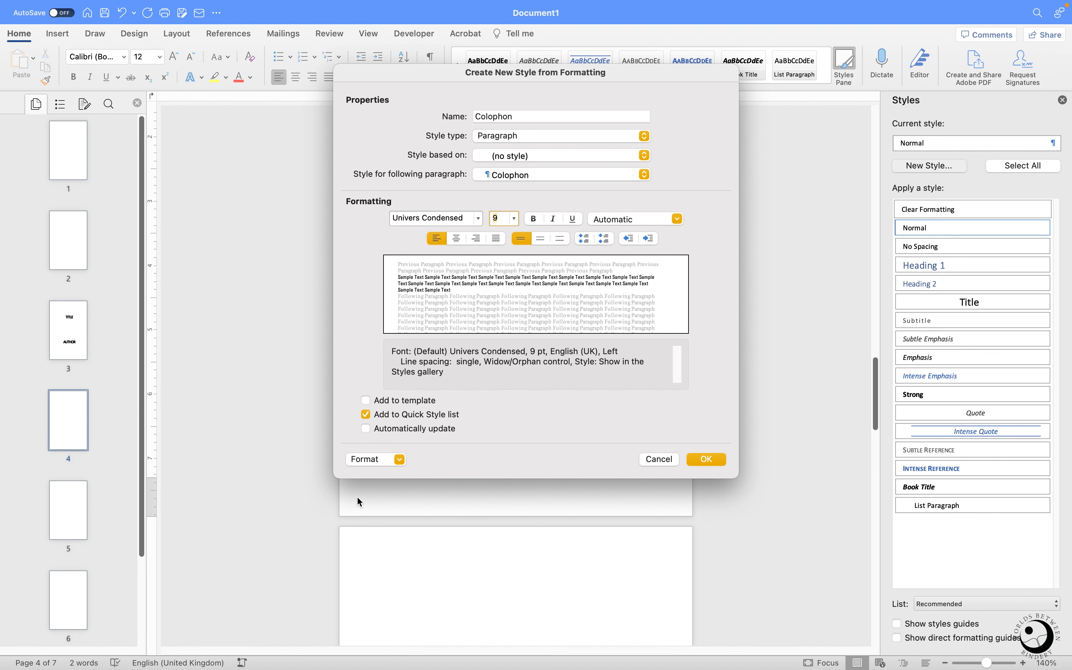
Step: Review the Colophon style's paragraph indents and spacing, accept them as they are, and create the style
{"action": "left_click", "coordinate": [374, 463]}
{"action": "left_click", "coordinate": [381, 489]}
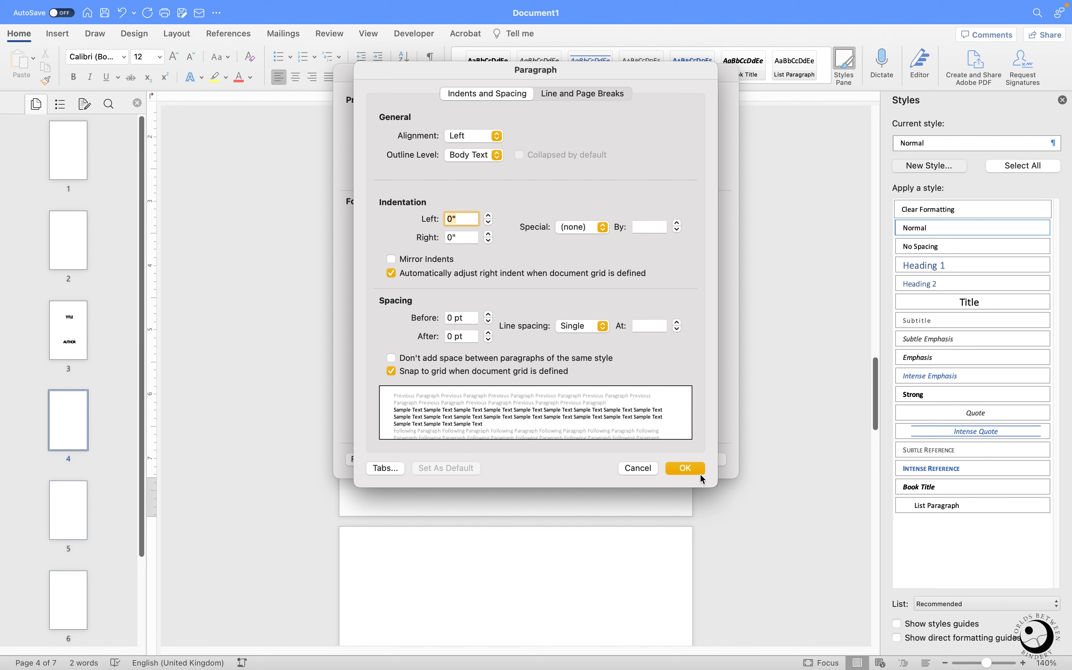
{"action": "left_click", "coordinate": [688, 469]}
{"action": "left_click", "coordinate": [705, 459]}
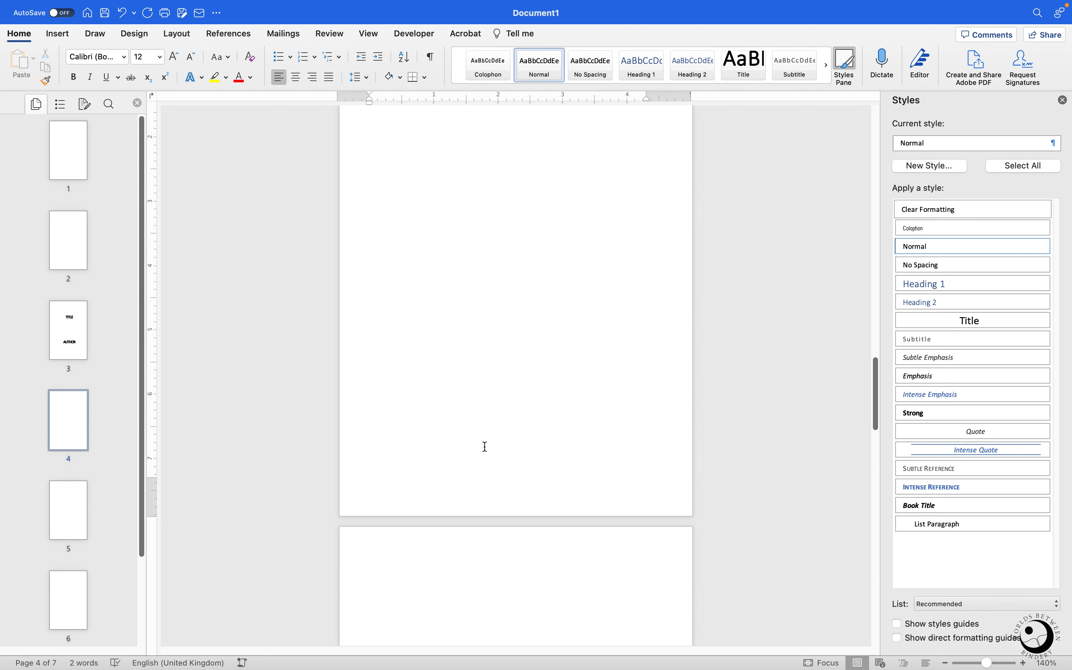
Step: Enter "Title:" on page 4 and apply the Colophon style to it
{"action": "type", "text": "Title:"}
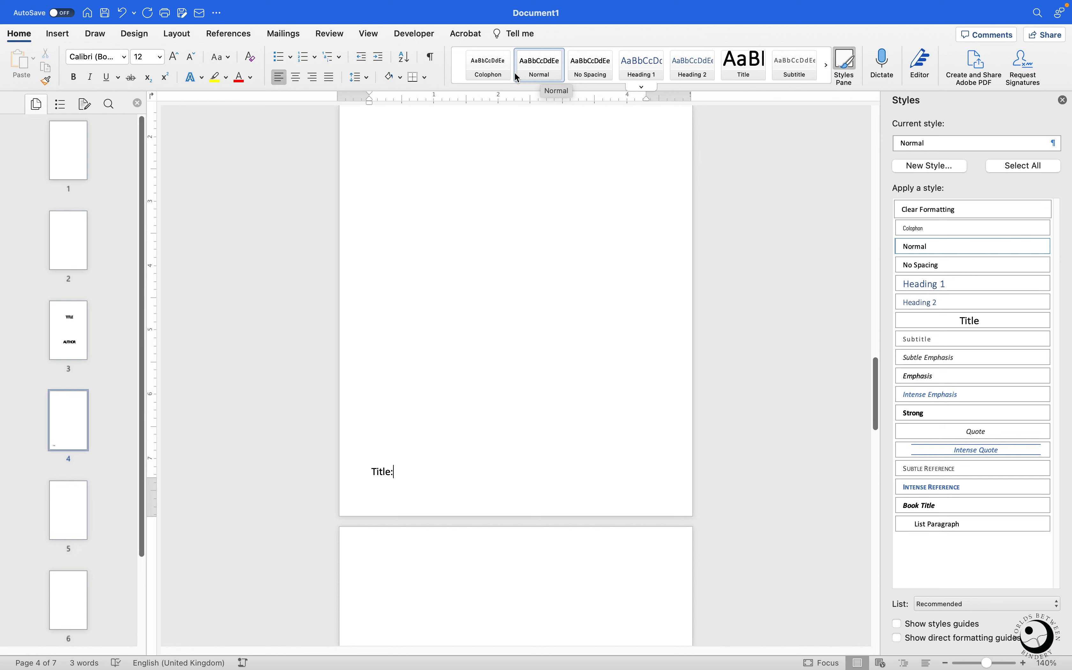
{"action": "left_click", "coordinate": [494, 71]}
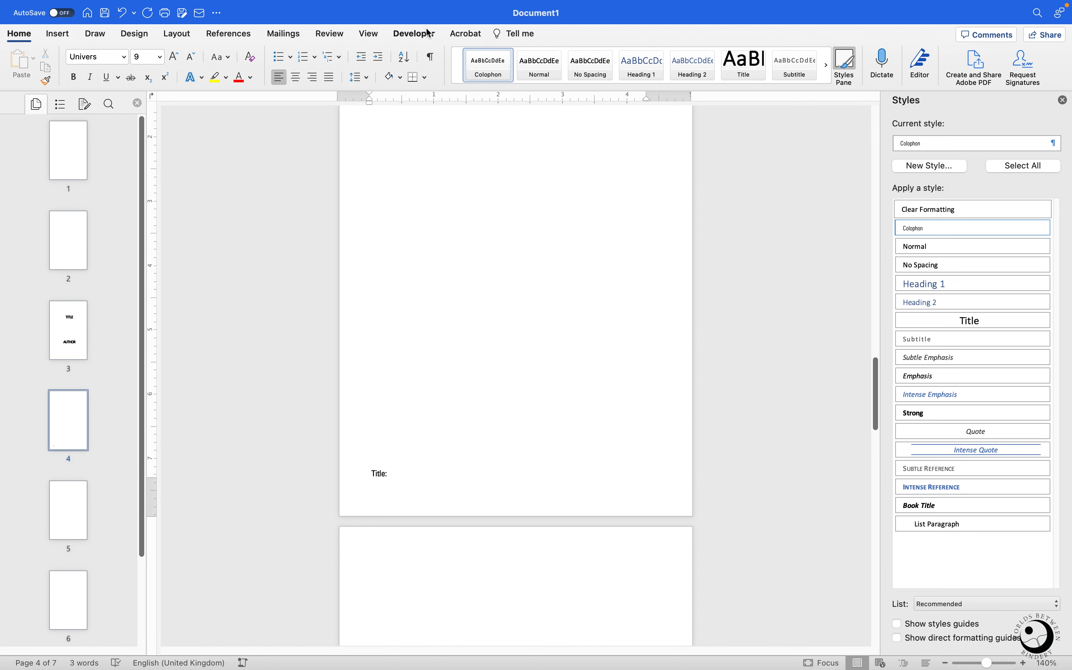
Step: View the Developer tools and the customization preferences for the Quick Access Toolbar and ribbon, and close the preferences without changes
{"action": "left_click", "coordinate": [412, 35]}
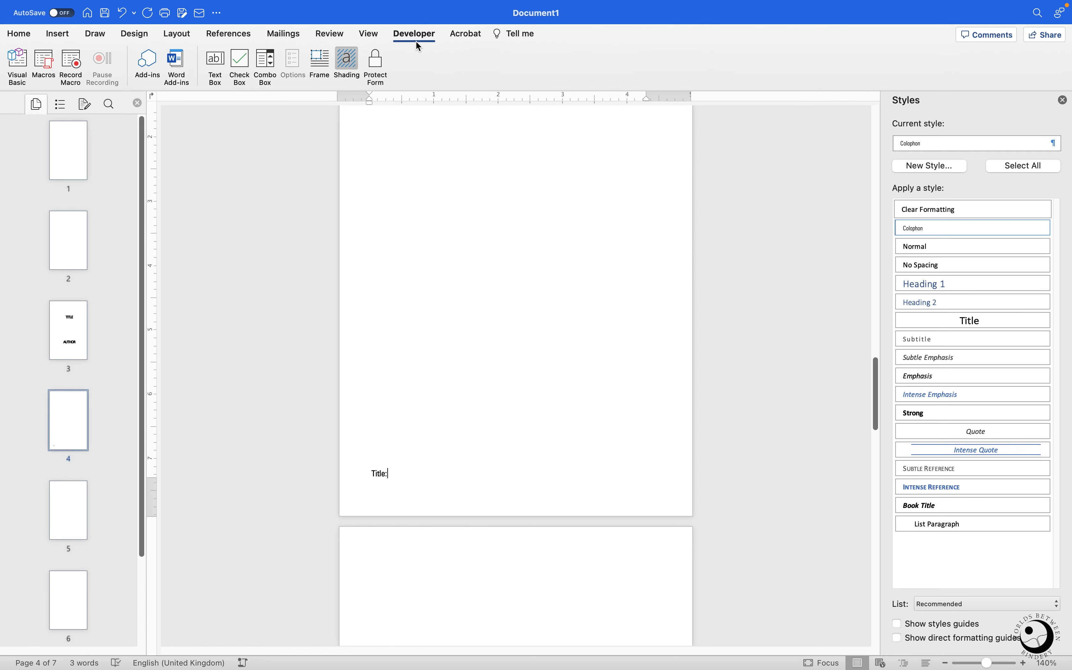
{"action": "left_click", "coordinate": [218, 13]}
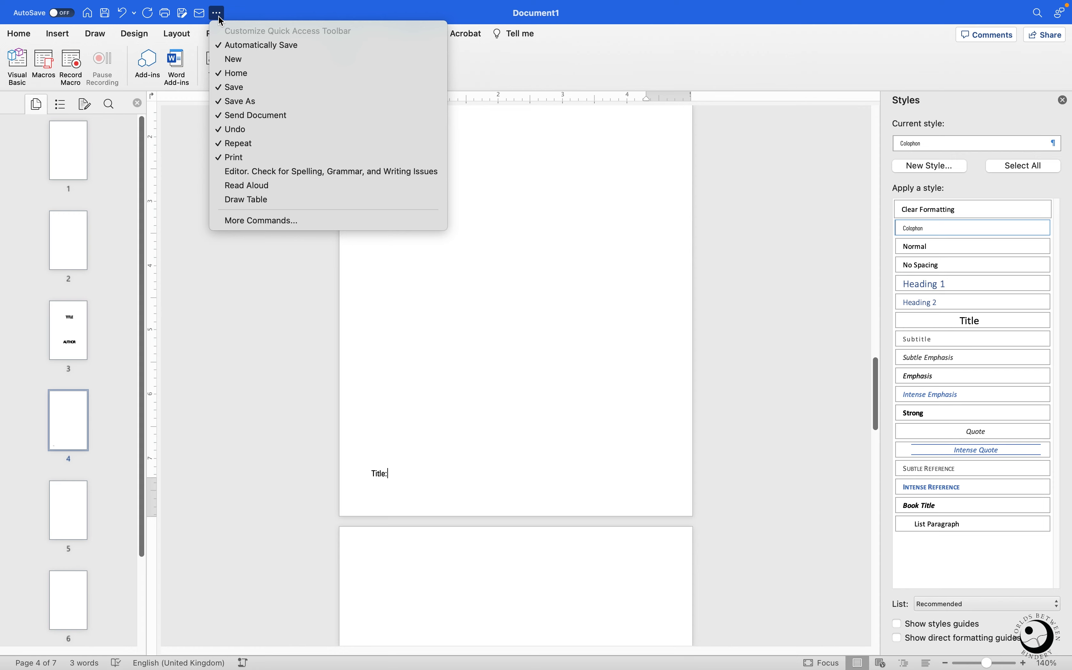
{"action": "left_click", "coordinate": [280, 221]}
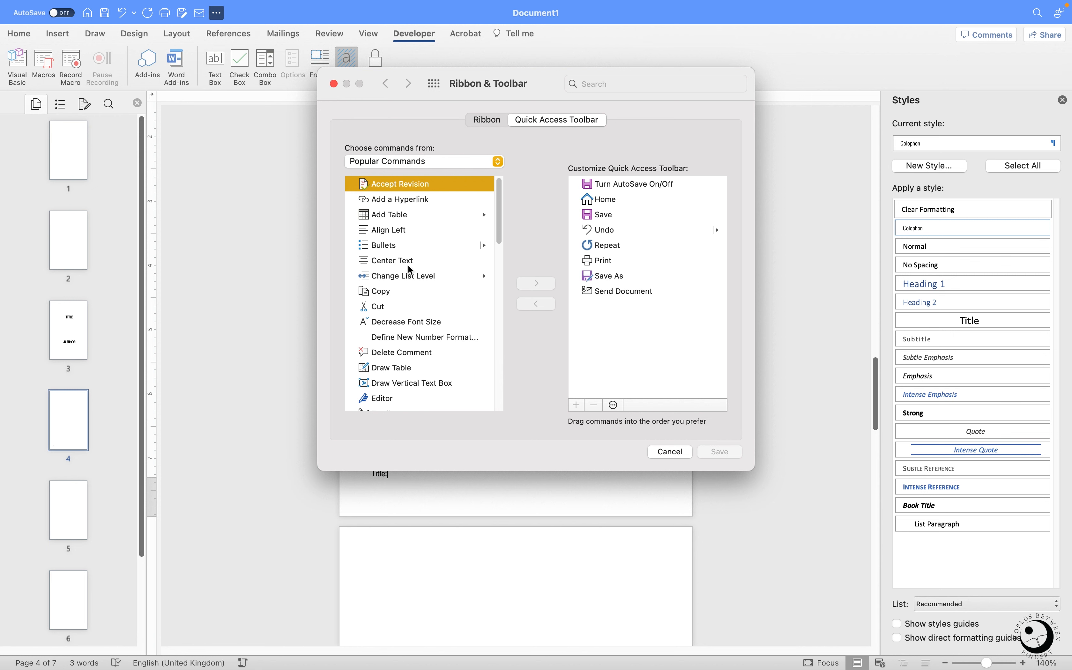
{"action": "scroll", "coordinate": [414, 288], "scroll_direction": "down", "scroll_amount": 10}
{"action": "left_click", "coordinate": [669, 452]}
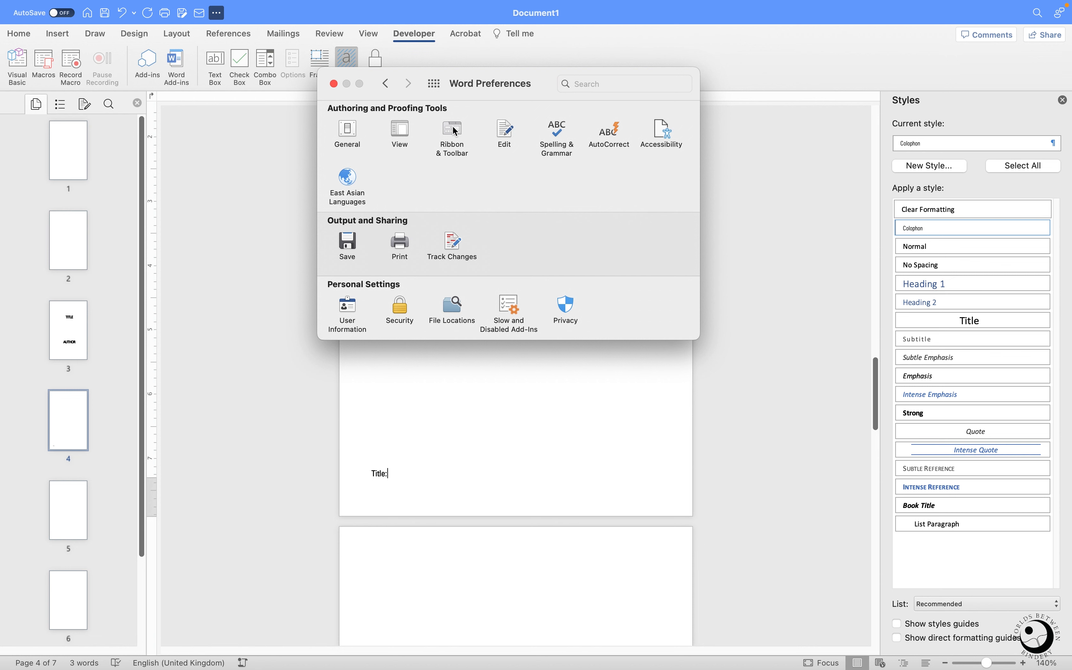
{"action": "left_click", "coordinate": [454, 132]}
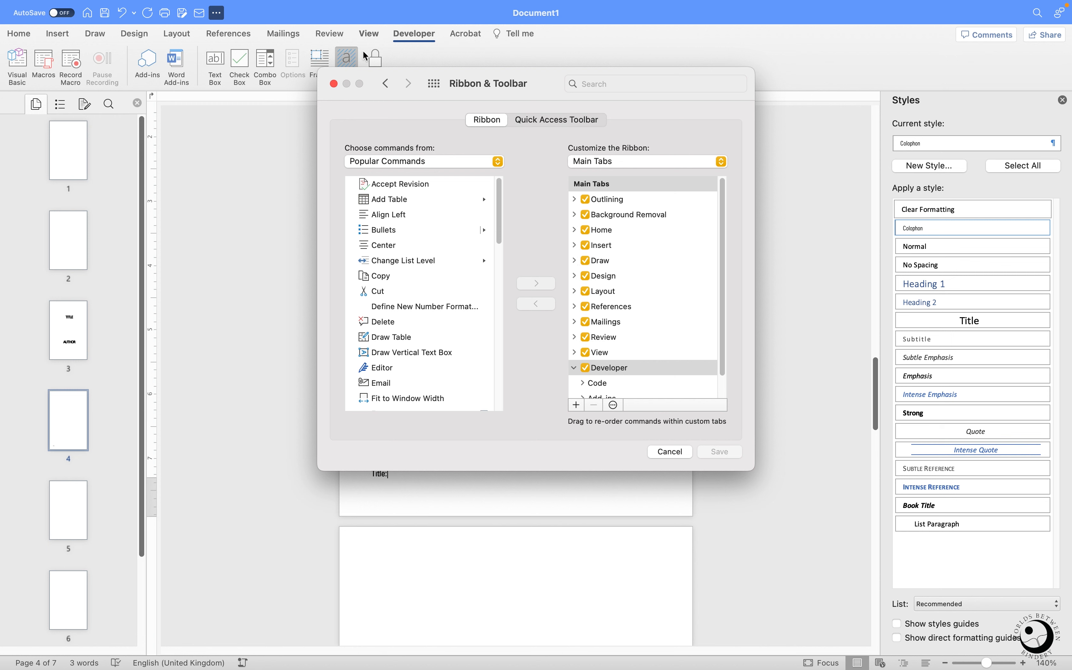
{"action": "left_click", "coordinate": [670, 453]}
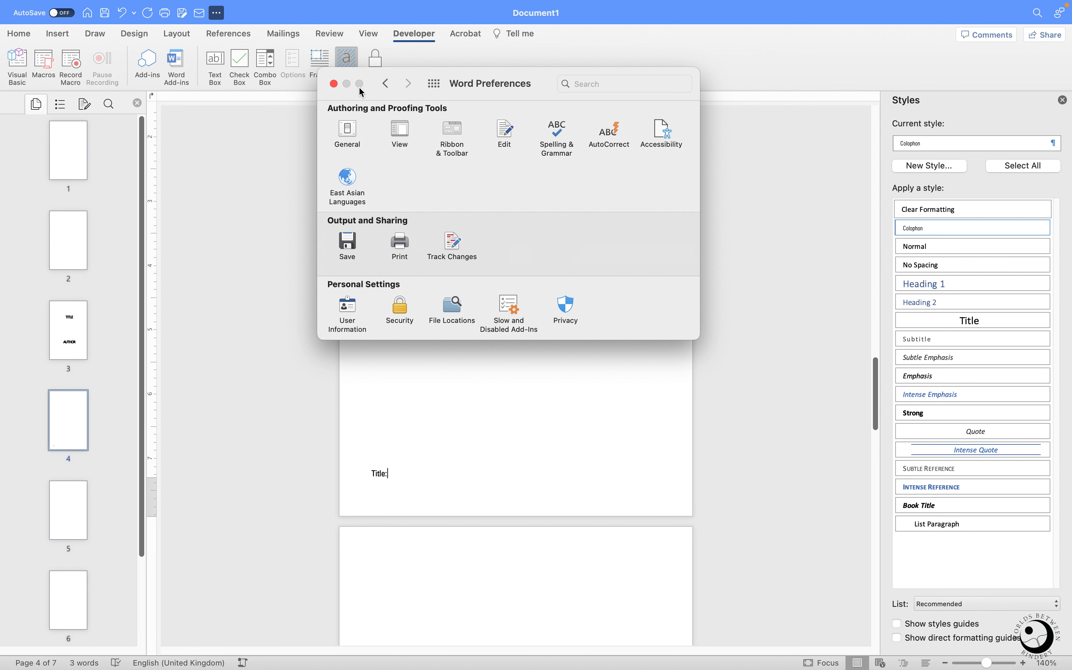
{"action": "left_click", "coordinate": [334, 84]}
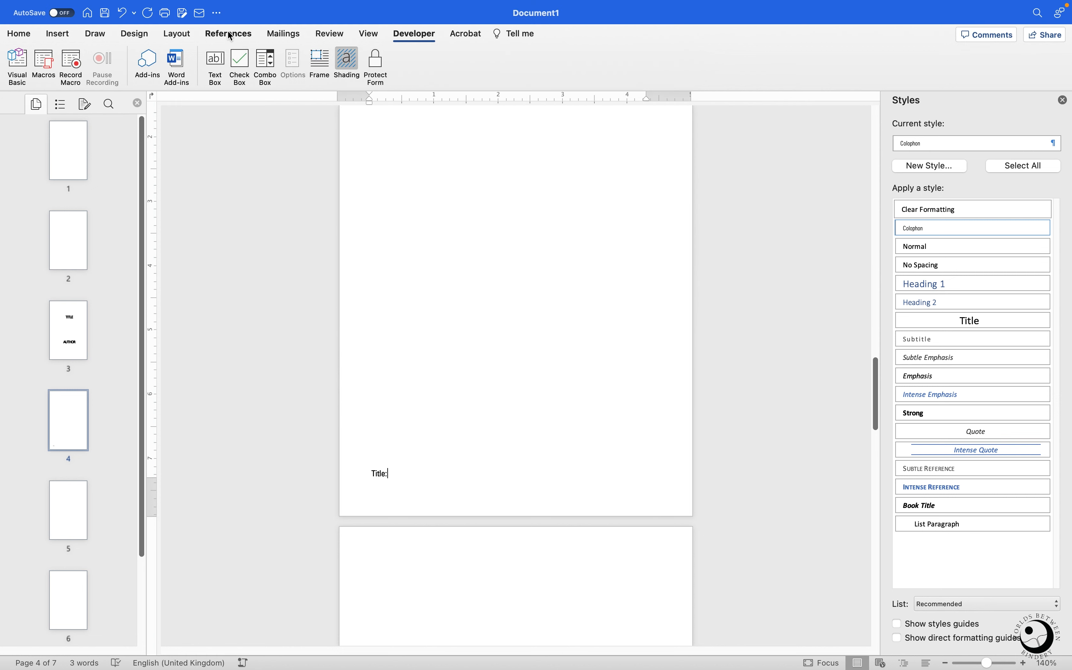
Step: Try to add the Delete command to the Developer group in the ribbon customization preferences, and discard the changes
{"action": "left_click", "coordinate": [218, 13]}
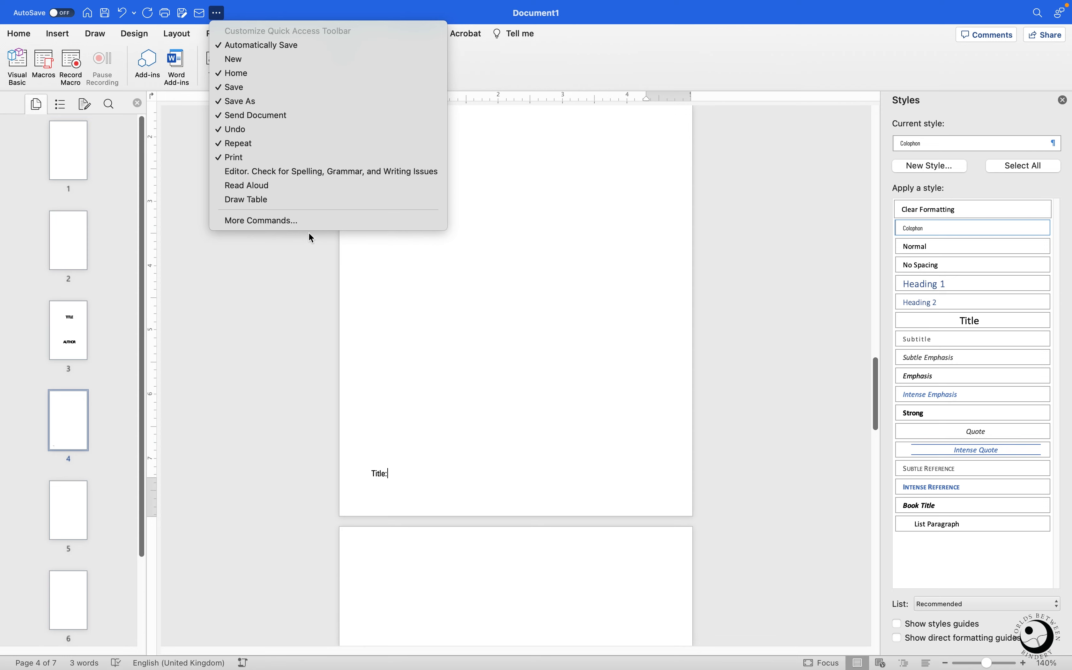
{"action": "left_click", "coordinate": [311, 221]}
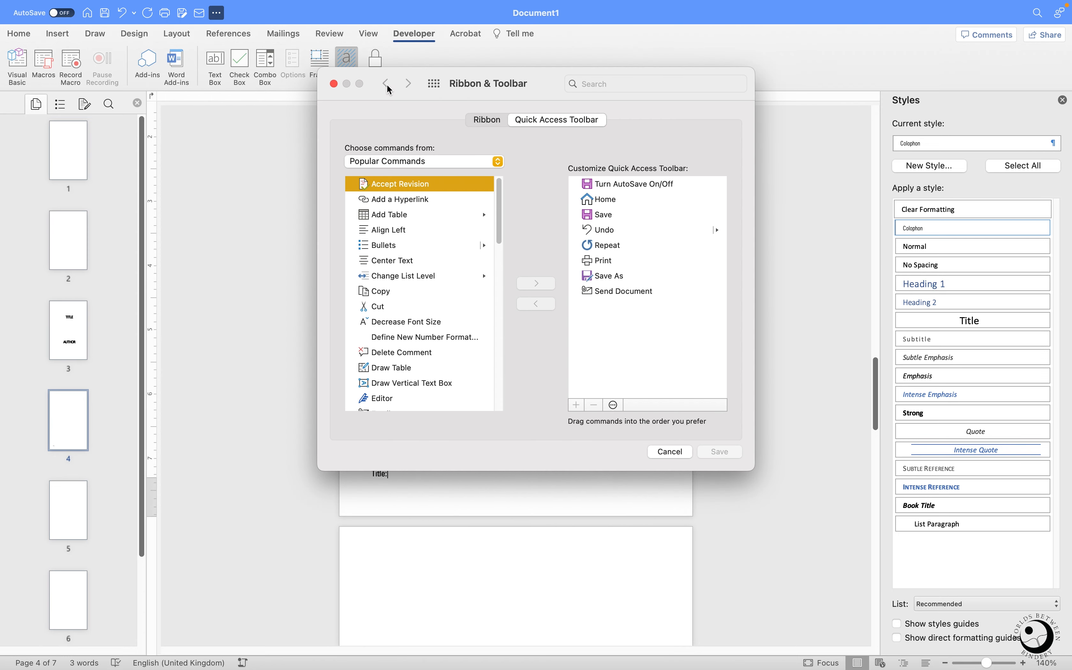
{"action": "left_click", "coordinate": [437, 86]}
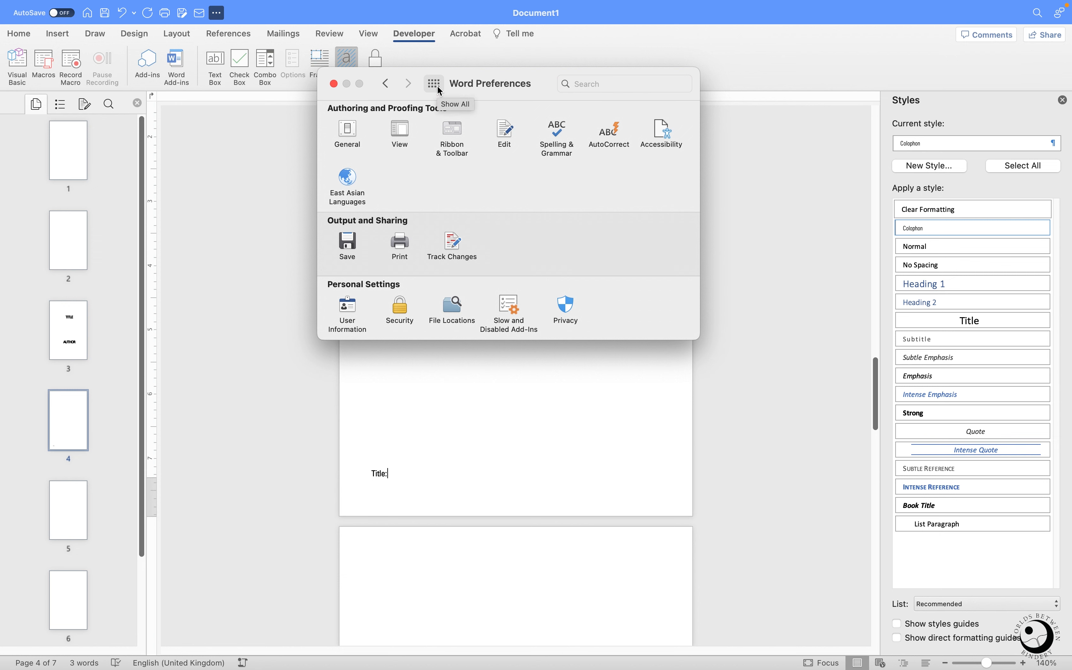
{"action": "left_click", "coordinate": [455, 132]}
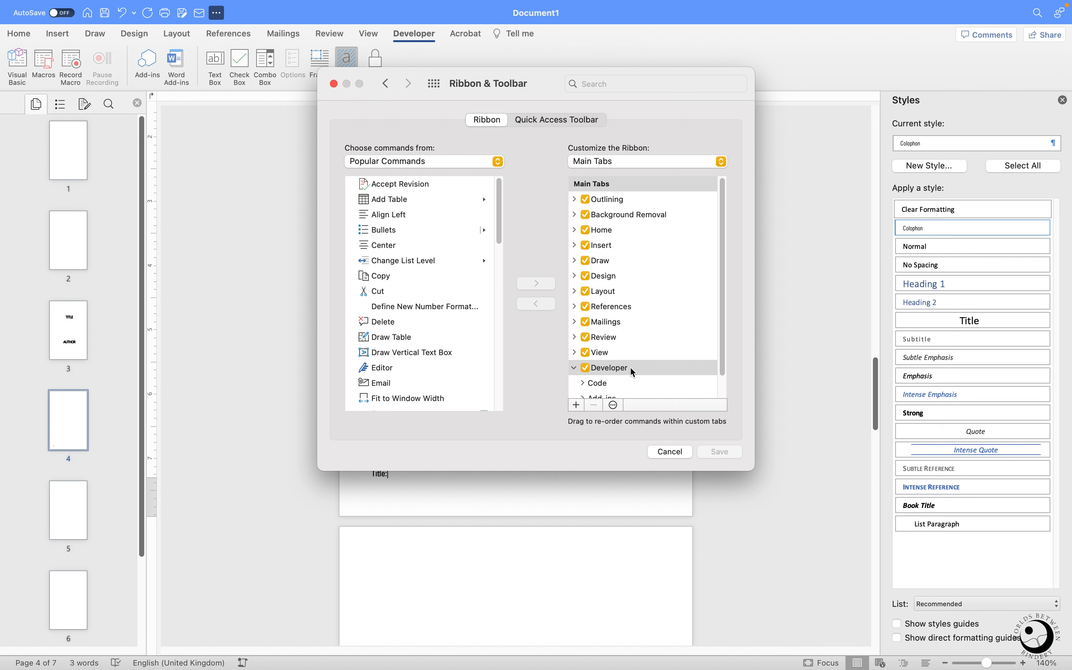
{"action": "scroll", "coordinate": [392, 307], "scroll_direction": "down", "scroll_amount": 1}
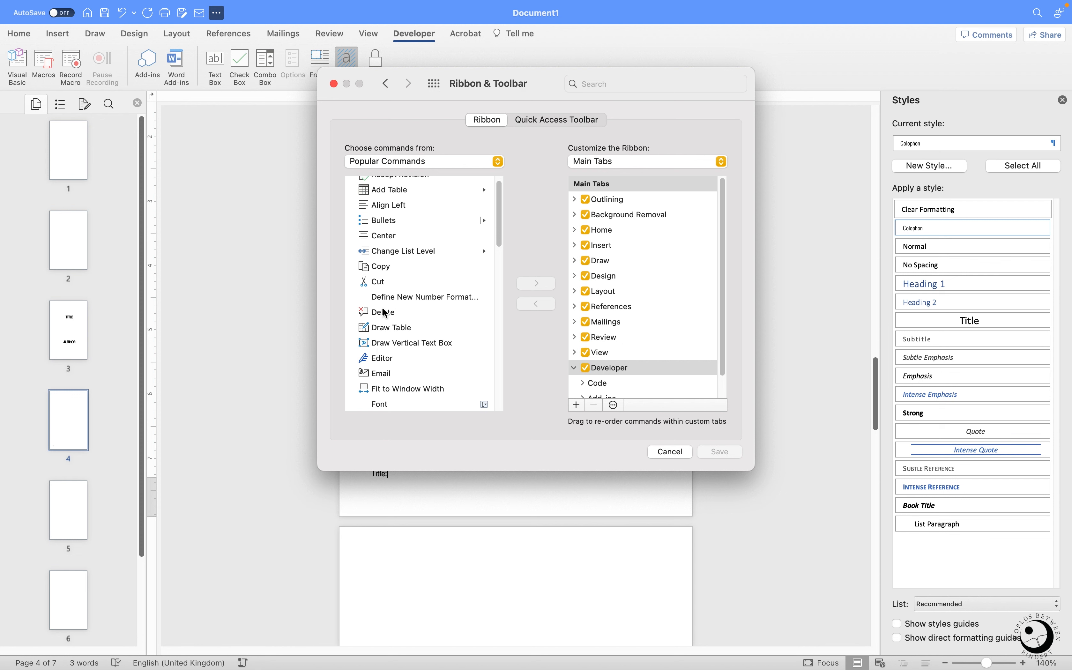
{"action": "left_click", "coordinate": [393, 313]}
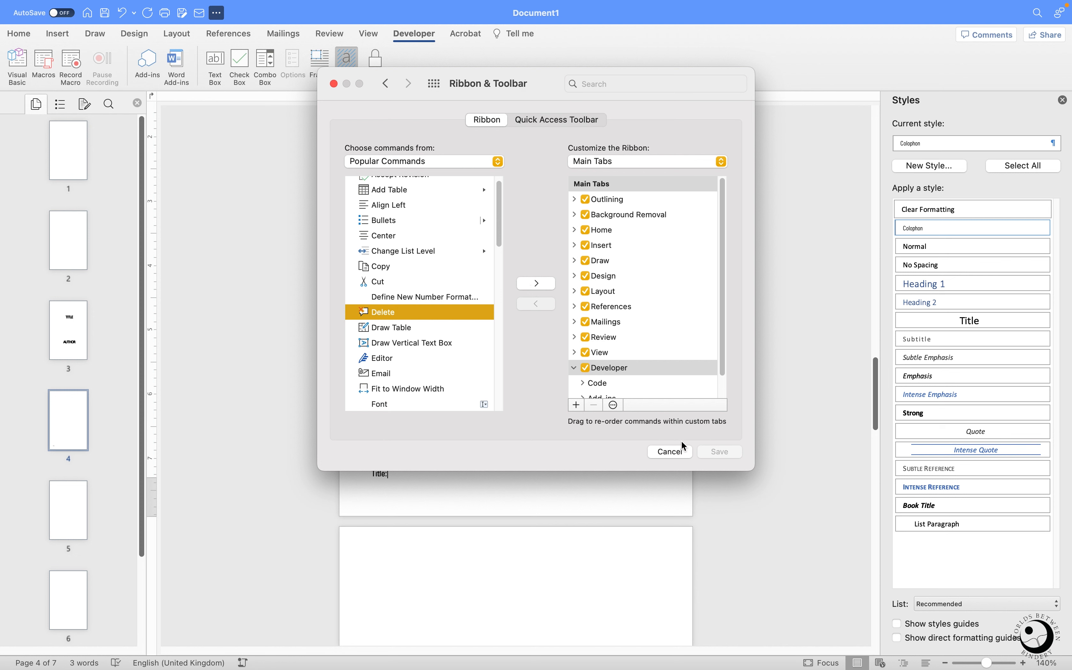
{"action": "left_click", "coordinate": [536, 284]}
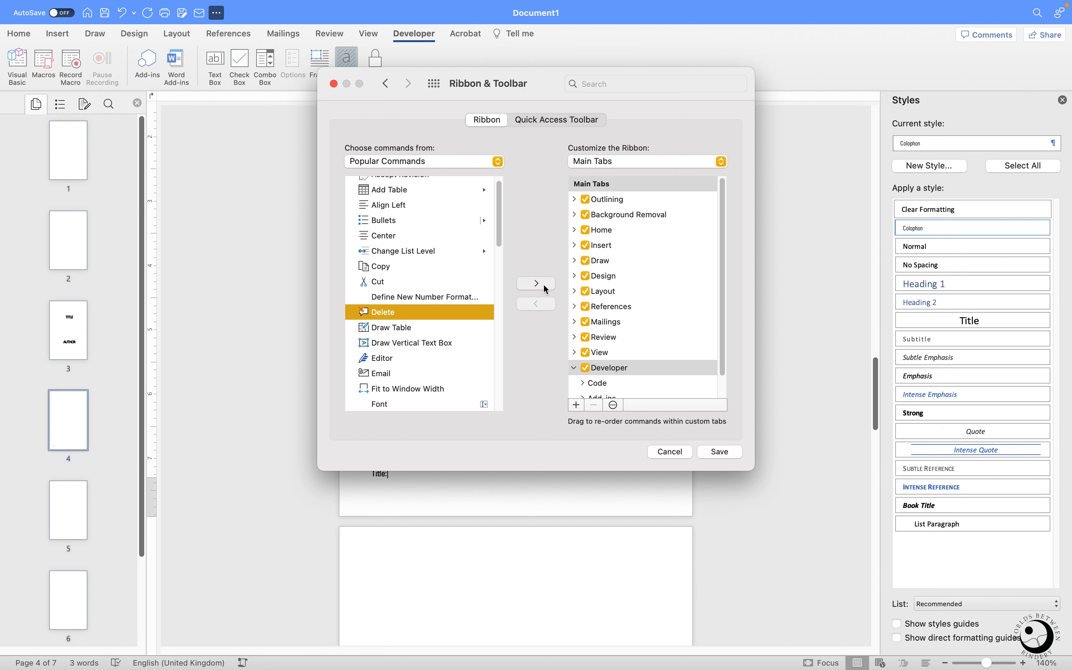
{"action": "left_click", "coordinate": [490, 240]}
{"action": "scroll", "coordinate": [609, 326], "scroll_direction": "down", "scroll_amount": 1}
{"action": "scroll", "coordinate": [609, 326], "scroll_direction": "down", "scroll_amount": 1}
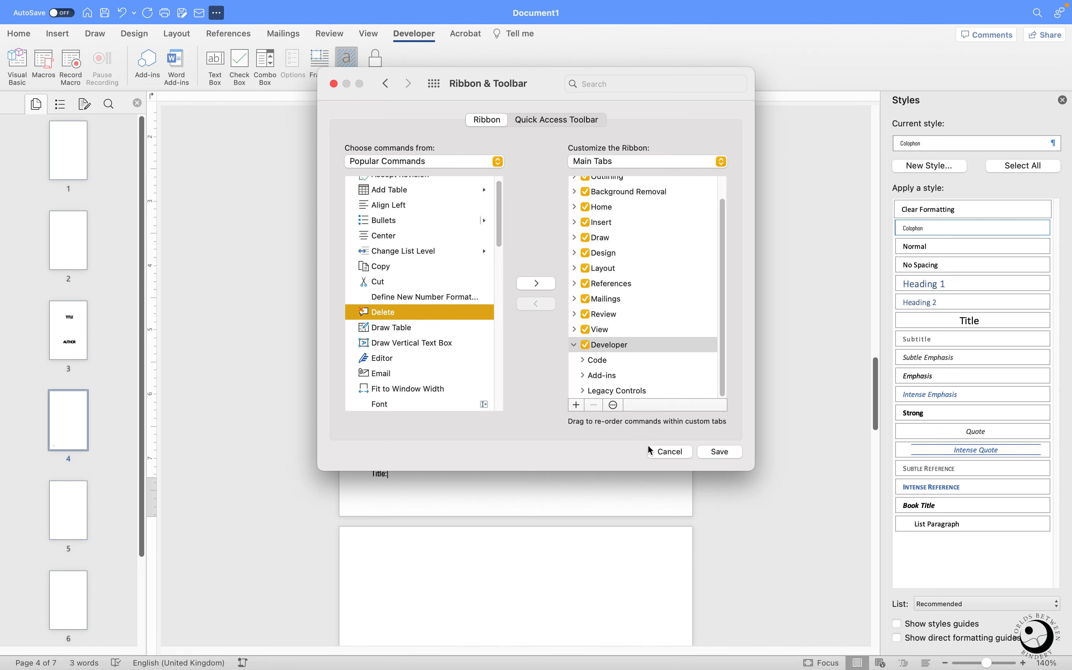
{"action": "left_click", "coordinate": [675, 452]}
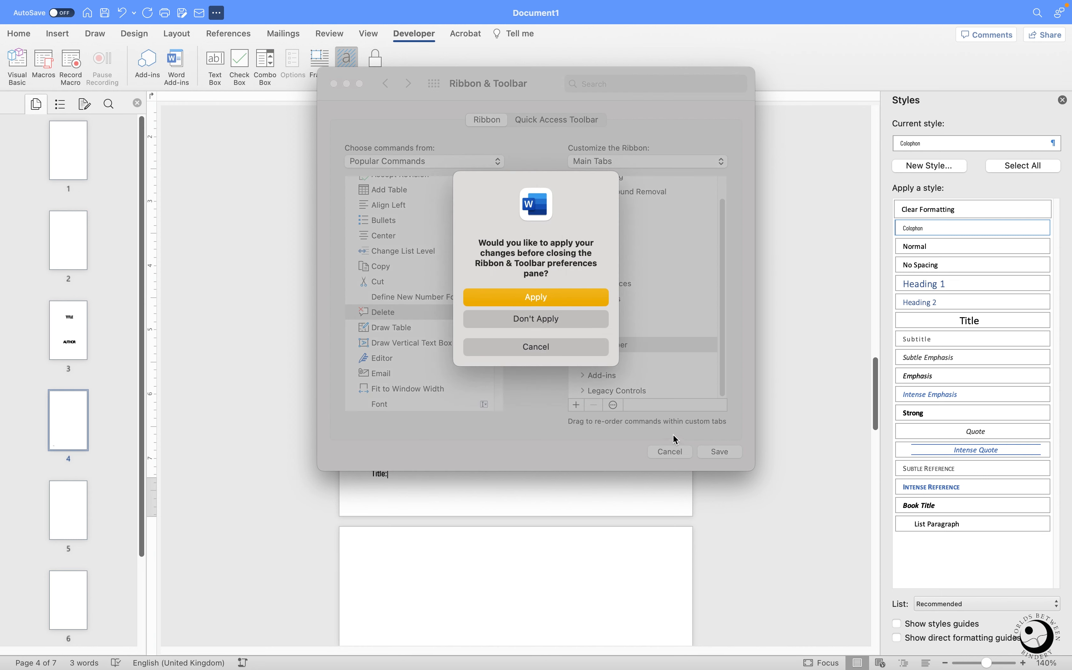
{"action": "left_click", "coordinate": [562, 317]}
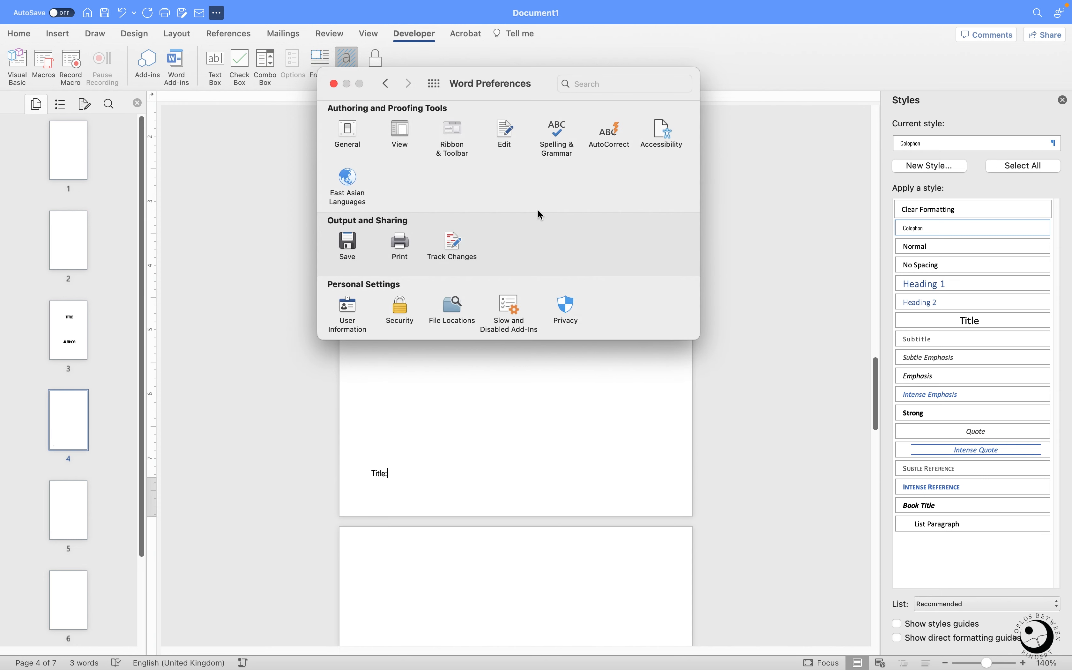
Step: Close the preferences, insert a text form field after "Title:", and add an "Author:" line with its own text form field
{"action": "left_click", "coordinate": [334, 84]}
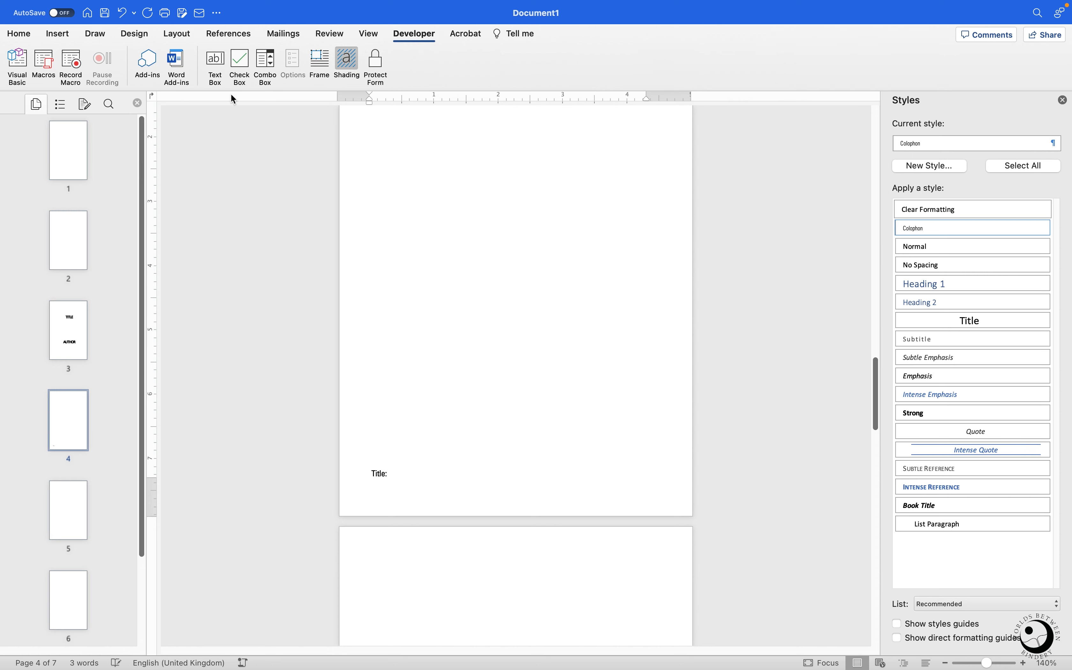
{"action": "left_click", "coordinate": [216, 62]}
{"action": "left_click", "coordinate": [480, 487]}
{"action": "key", "text": "Return"}
{"action": "type", "text": "Author:"}
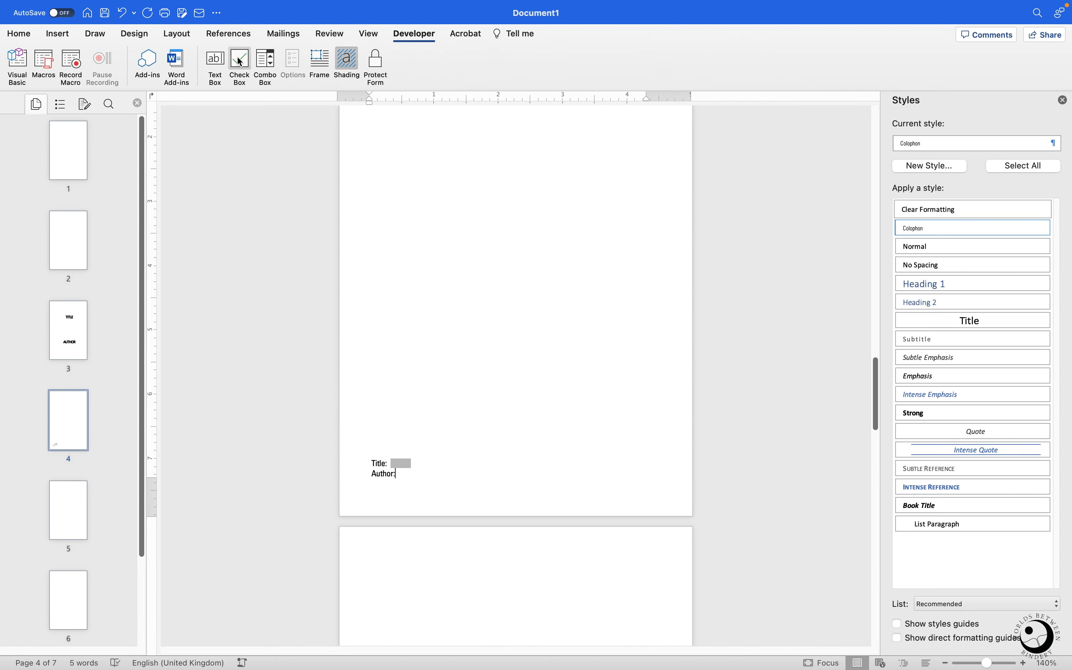
{"action": "left_click", "coordinate": [218, 59]}
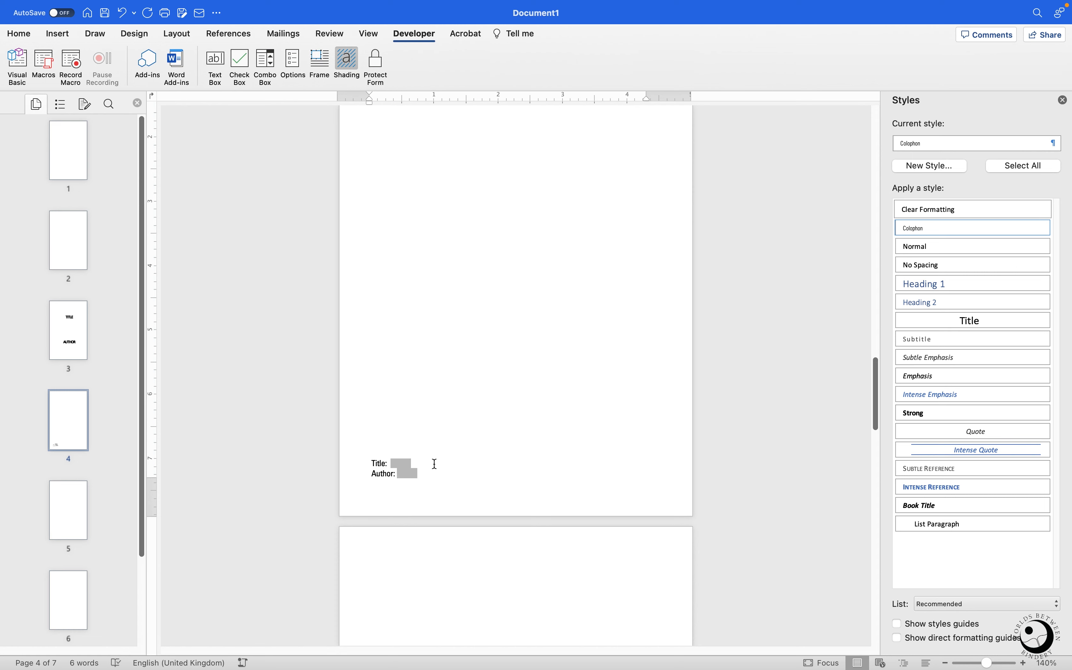
Step: Try out the text form field after "Title:" with sample text and undo the entry
{"action": "left_click", "coordinate": [402, 463]}
{"action": "type", "text": "sdjflsjfl"}
{"action": "key", "text": "super+z"}
{"action": "left_click", "coordinate": [451, 484]}
{"action": "left_click", "coordinate": [401, 463]}
{"action": "left_click", "coordinate": [429, 465]}
{"action": "left_click", "coordinate": [431, 476]}
Step: Add a "Fandom:" line with a text form field below the Author line
{"action": "left_click", "coordinate": [444, 474]}
{"action": "key", "text": "Return"}
{"action": "type", "text": "Fandom:"}
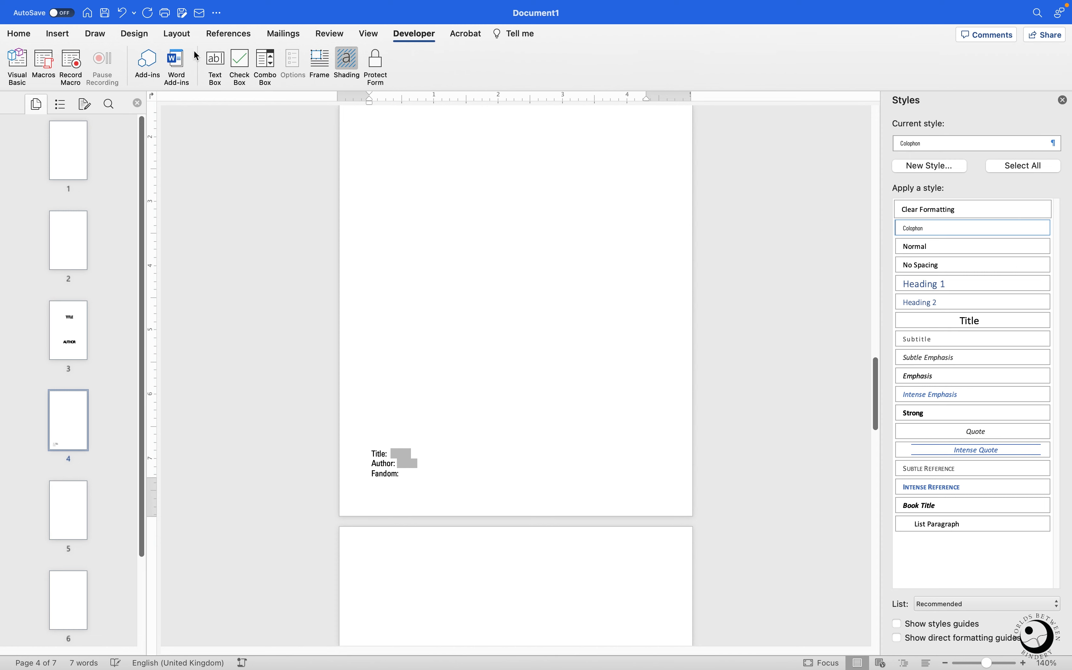
{"action": "left_click", "coordinate": [215, 62]}
Step: Try to add a "Relationship:" line with a text form field below the Fandom line, and undo it
{"action": "key", "text": "Return"}
{"action": "type", "text": "S"}
{"action": "type", "text": "elationship:"}
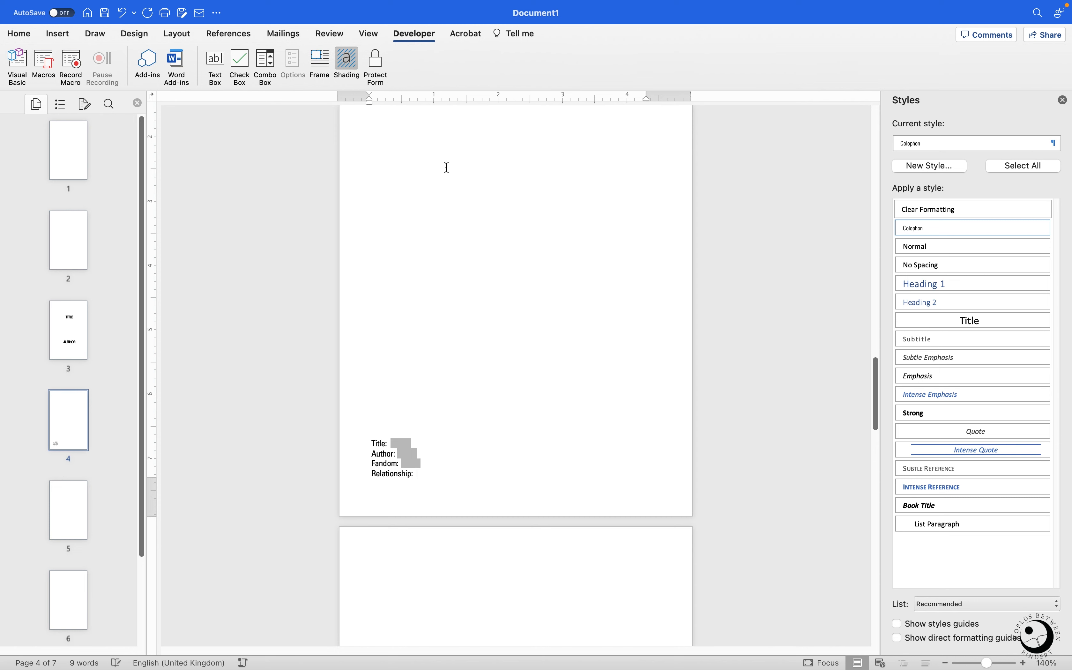
{"action": "left_click", "coordinate": [212, 64]}
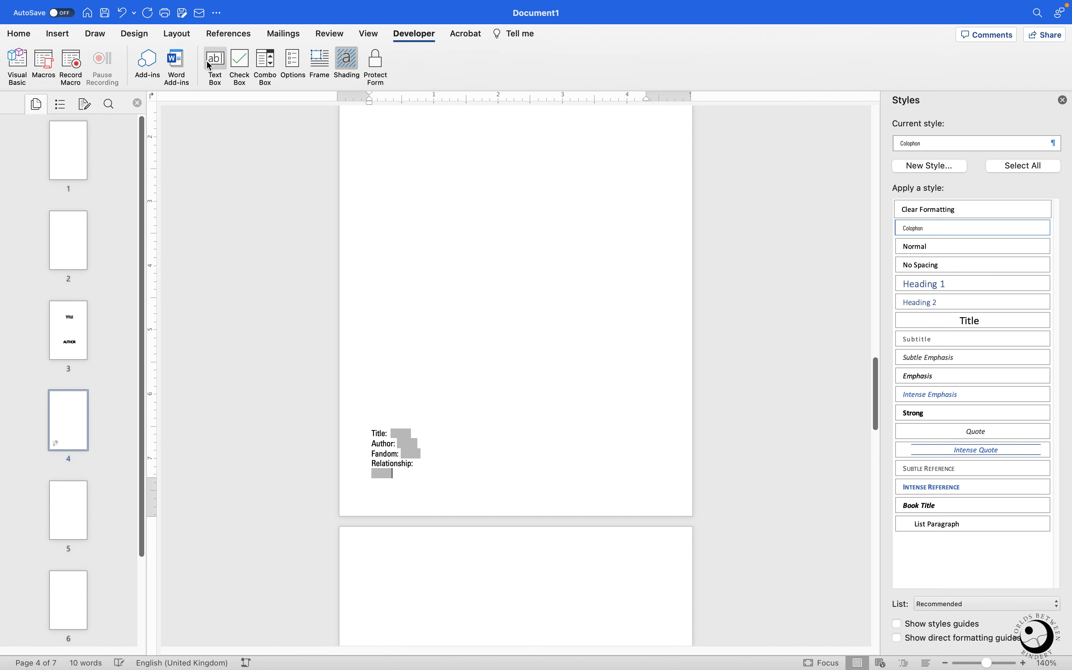
{"action": "key", "text": "super+z"}
{"action": "key", "text": "super+z"}
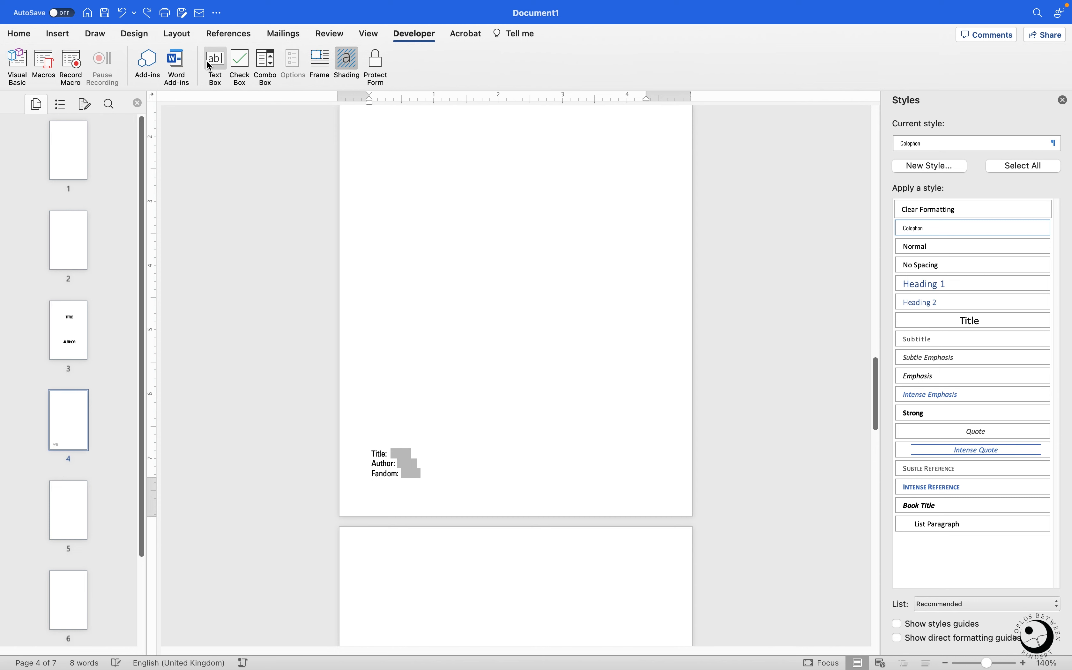
{"action": "key", "text": "Return"}
{"action": "key", "text": "Return"}
{"action": "type", "text": "Rel"}
{"action": "key", "text": "BackSpace"}
{"action": "key", "text": "BackSpace"}
{"action": "key", "text": "BackSpace"}
{"action": "key", "text": "BackSpace"}
{"action": "key", "text": "BackSpace"}
Step: Add "Relationship:" and "Rating:" lines below the Fandom line, each with a text form field
{"action": "key", "text": "Return"}
{"action": "type", "text": "Relationship:"}
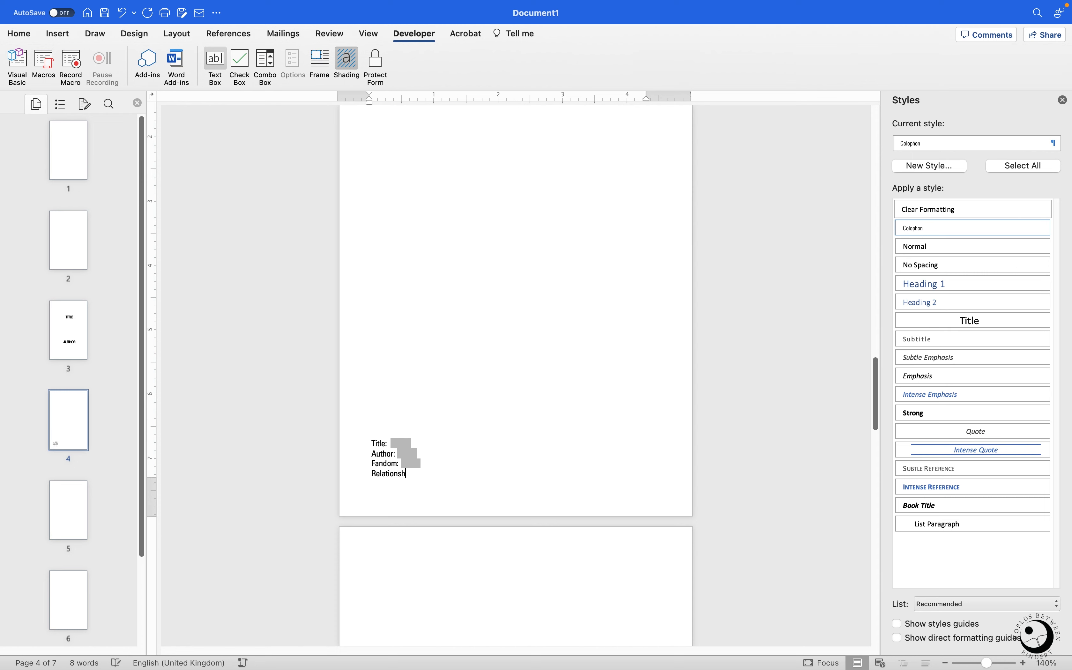
{"action": "left_click", "coordinate": [219, 61]}
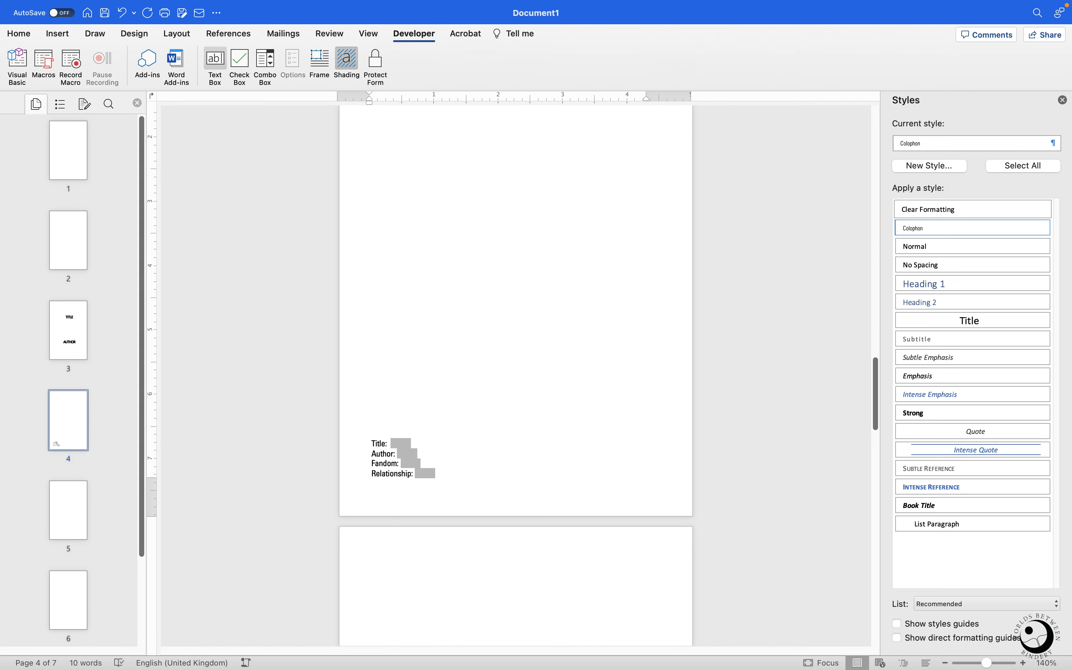
{"action": "key", "text": "Return"}
{"action": "type", "text": "Rating:"}
{"action": "left_click", "coordinate": [219, 62]}
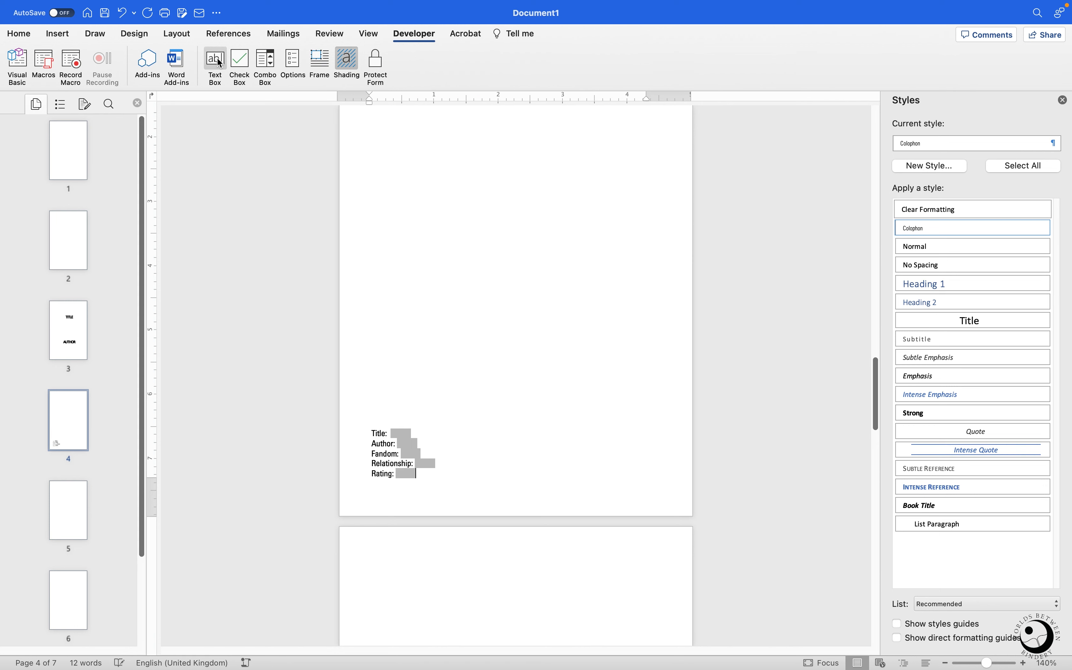
Step: Leave a blank line and add "Published on" and "Completed on" lines, each with a text form field
{"action": "key", "text": "Return"}
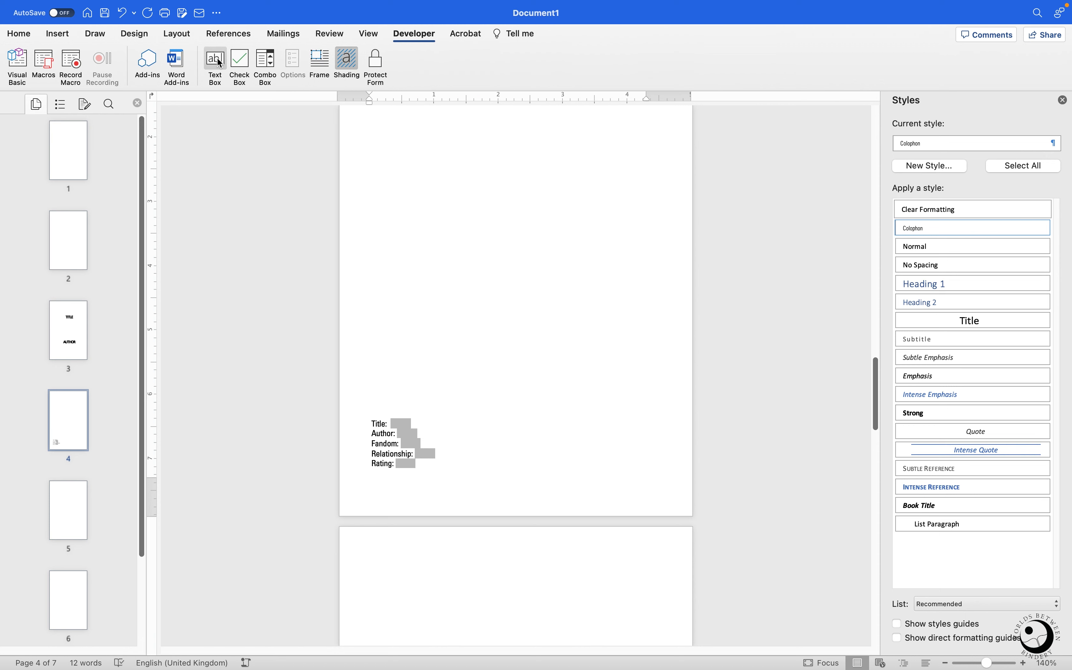
{"action": "key", "text": "Return"}
{"action": "type", "text": "PUbli"}
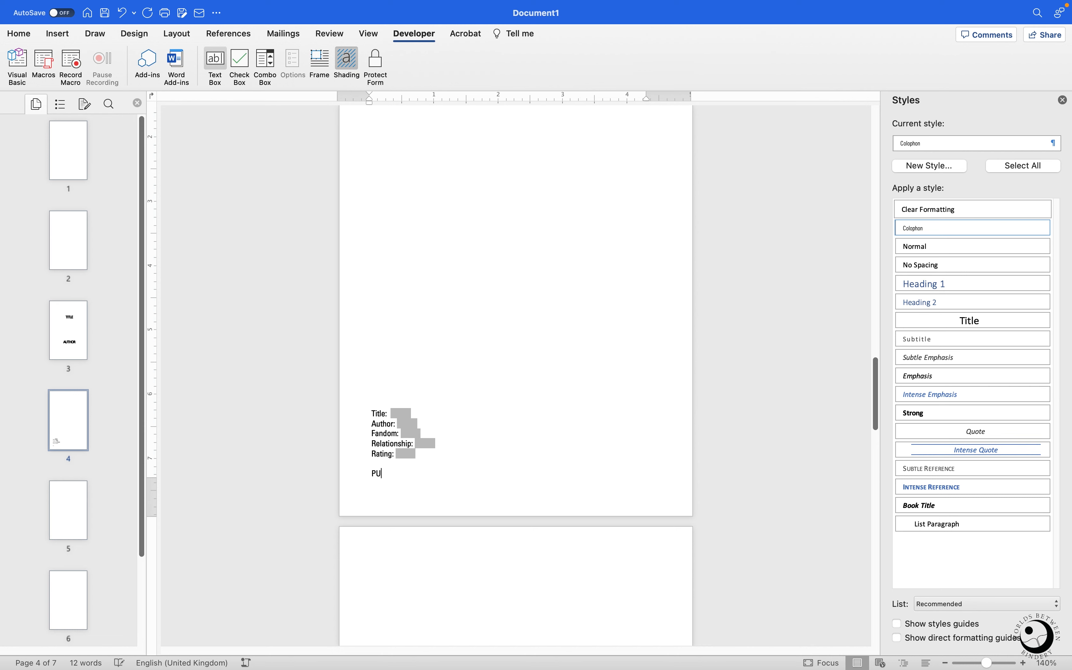
{"action": "key", "text": "BackSpace"}
{"action": "key", "text": "BackSpace"}
{"action": "type", "text": "ublished on"}
{"action": "left_click", "coordinate": [220, 64]}
{"action": "key", "text": "Return"}
{"action": "type", "text": "Completed on"}
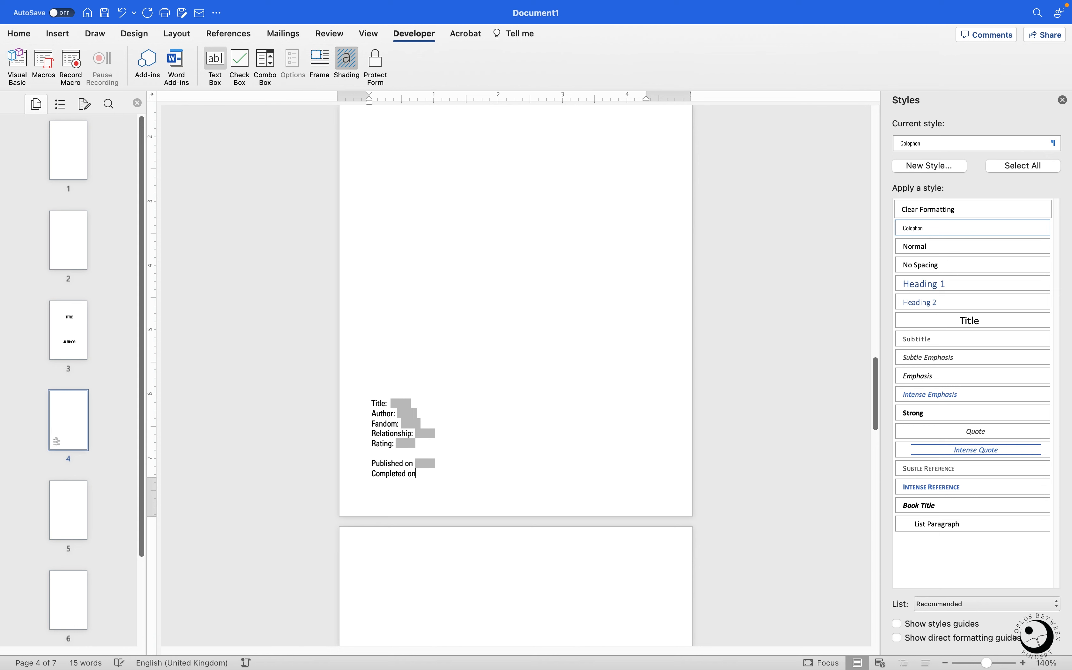
{"action": "left_click", "coordinate": [220, 63]}
Step: Add the placeholder "<< Summary >>" below the Completed on line, separated by a blank line
{"action": "key", "text": "Return"}
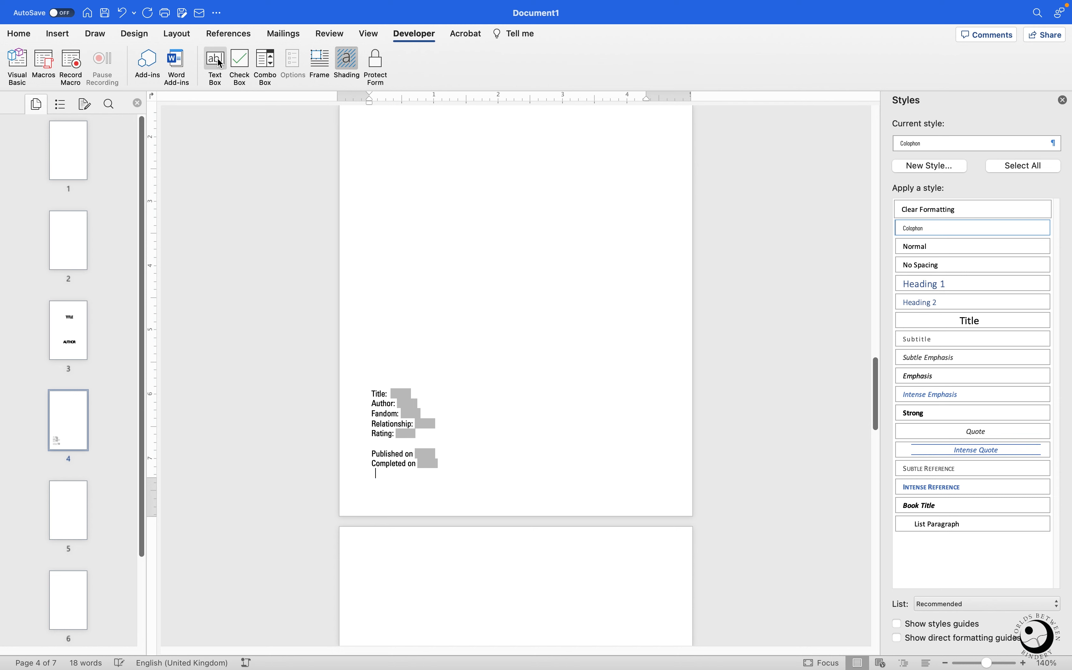
{"action": "key", "text": "Return"}
{"action": "type", "text": "Summary >>"}
{"action": "key", "text": "Left"}
{"action": "key", "text": "Left"}
{"action": "key", "text": "Left"}
{"action": "key", "text": "Left"}
{"action": "key", "text": "Left"}
{"action": "key", "text": "Left"}
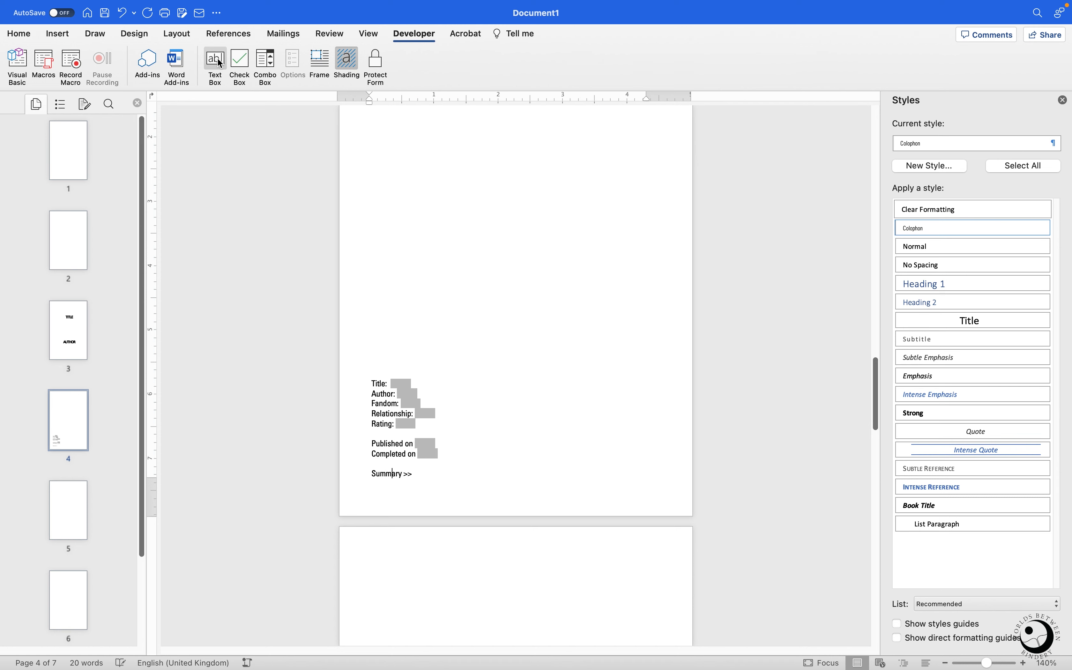
{"action": "type", "text": "<<"}
Step: Below the summary placeholder, leave a blank line and add the centered imprint "Worlds Between Bindery © 2023"
{"action": "left_click", "coordinate": [589, 468]}
{"action": "key", "text": "Return"}
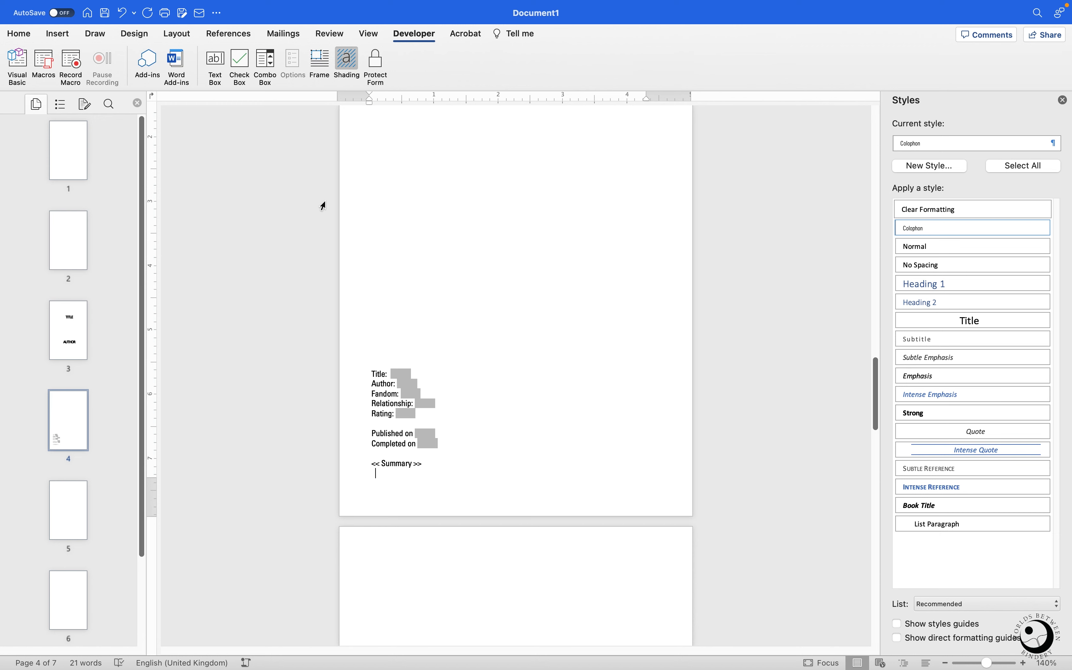
{"action": "key", "text": "super+i"}
{"action": "key", "text": "super+i"}
{"action": "key", "text": "super+e"}
{"action": "key", "text": "Return"}
{"action": "type", "text": "fg"}
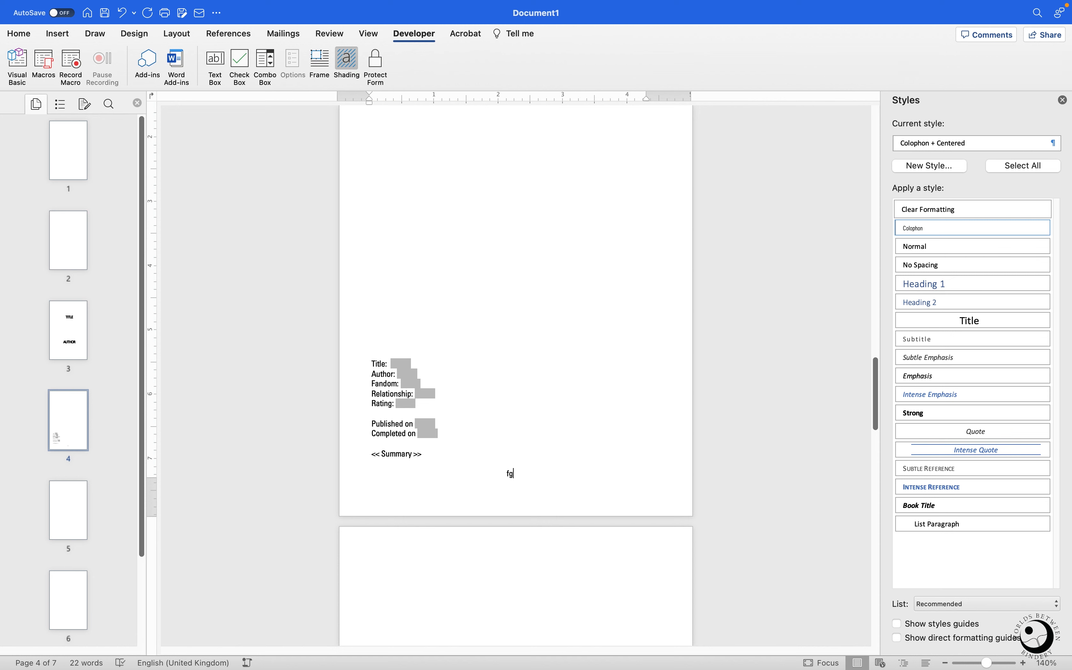
{"action": "key", "text": "BackSpace"}
{"action": "key", "text": "BackSpace"}
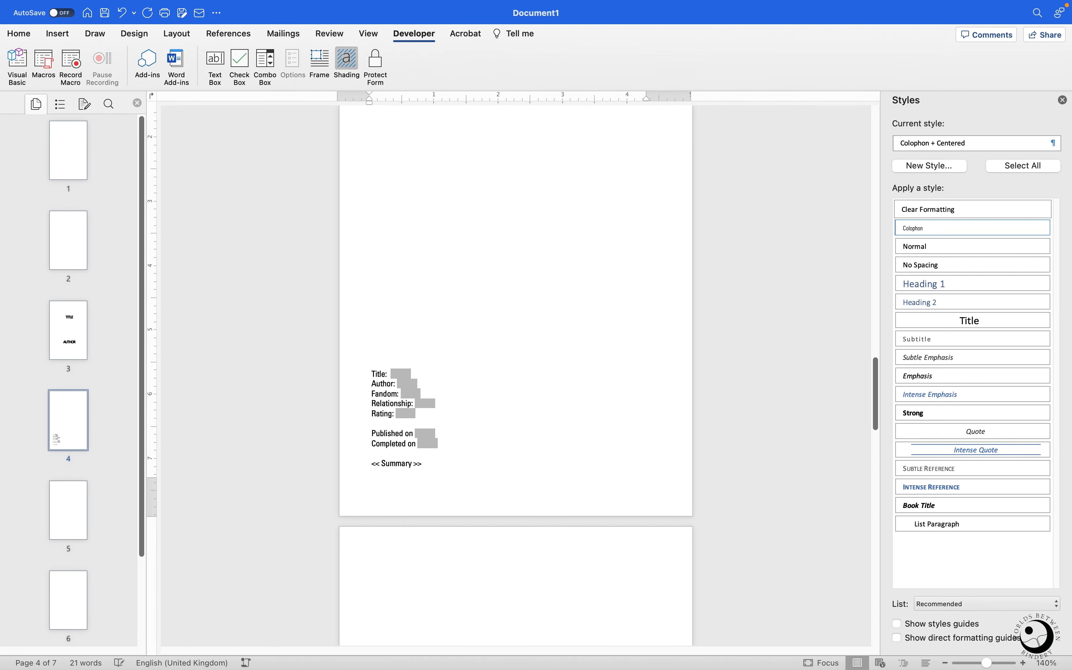
{"action": "type", "text": "sd"}
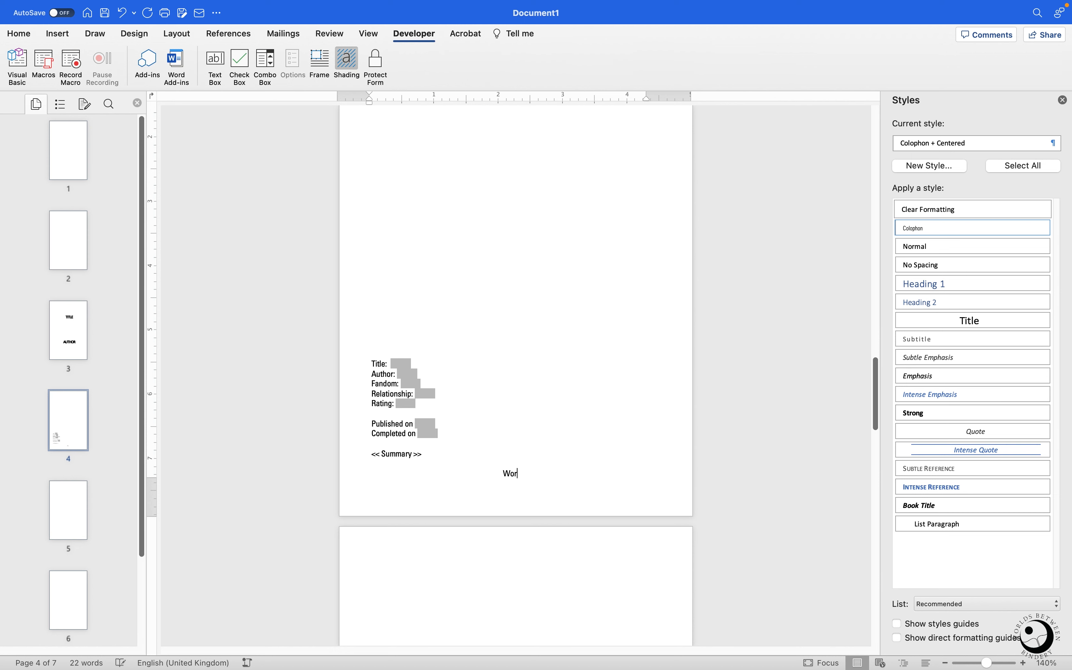
{"action": "type", "text": "Bindery © 2023 For"}
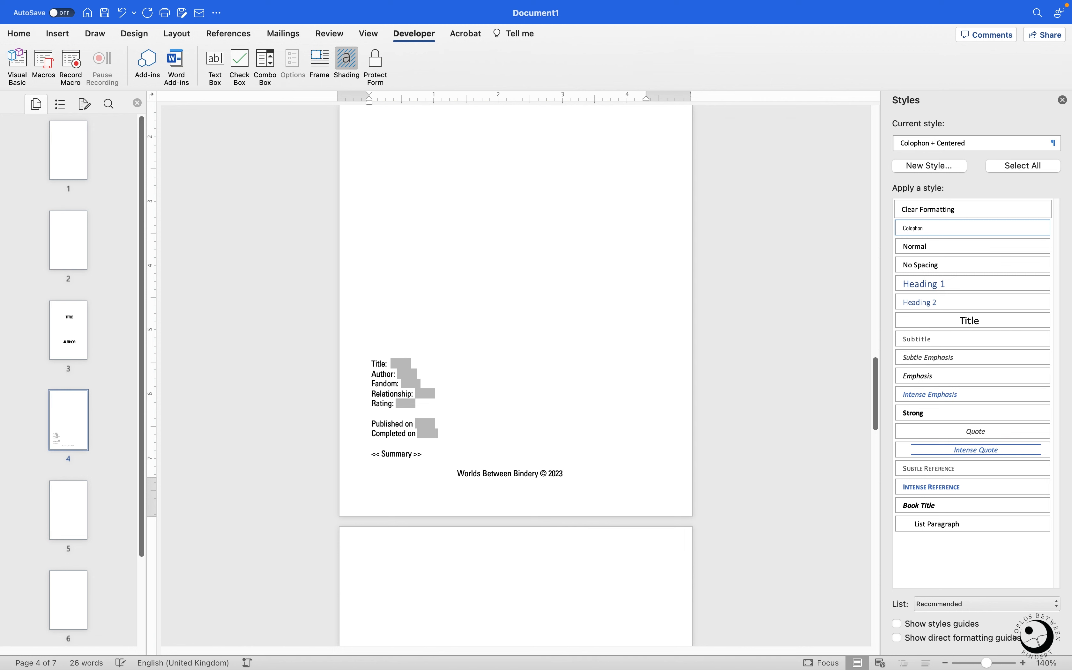
Step: Add the centered notice "For personal use only. Not for purchase." beneath the imprint line
{"action": "key", "text": "Return"}
{"action": "type", "text": "For personal"}
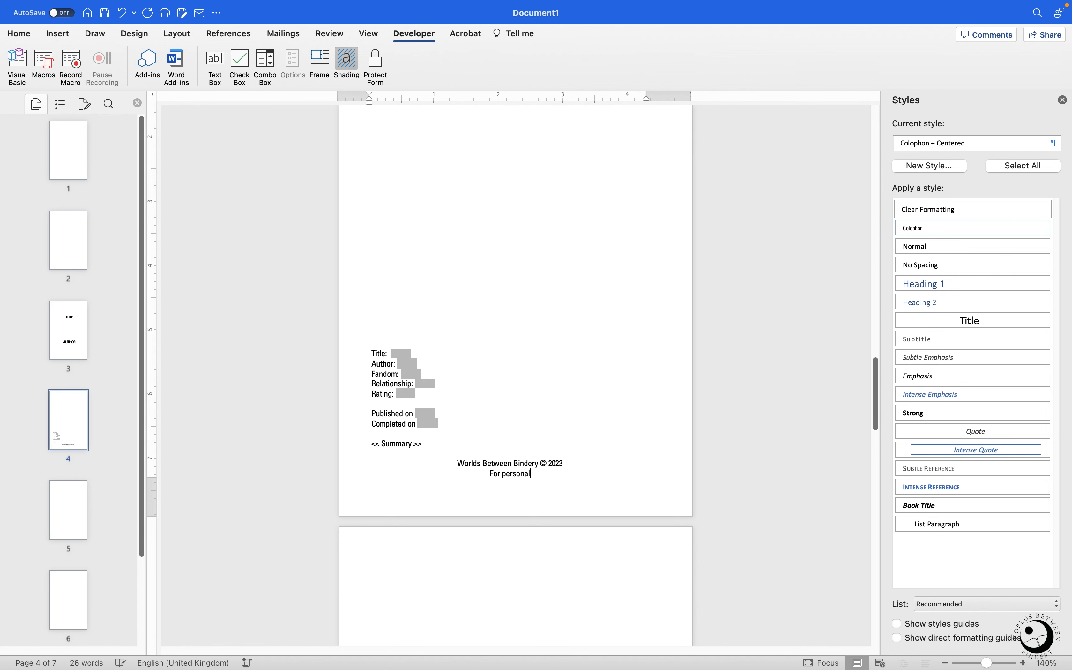
{"action": "type", "text": " use only. Not for purchase."}
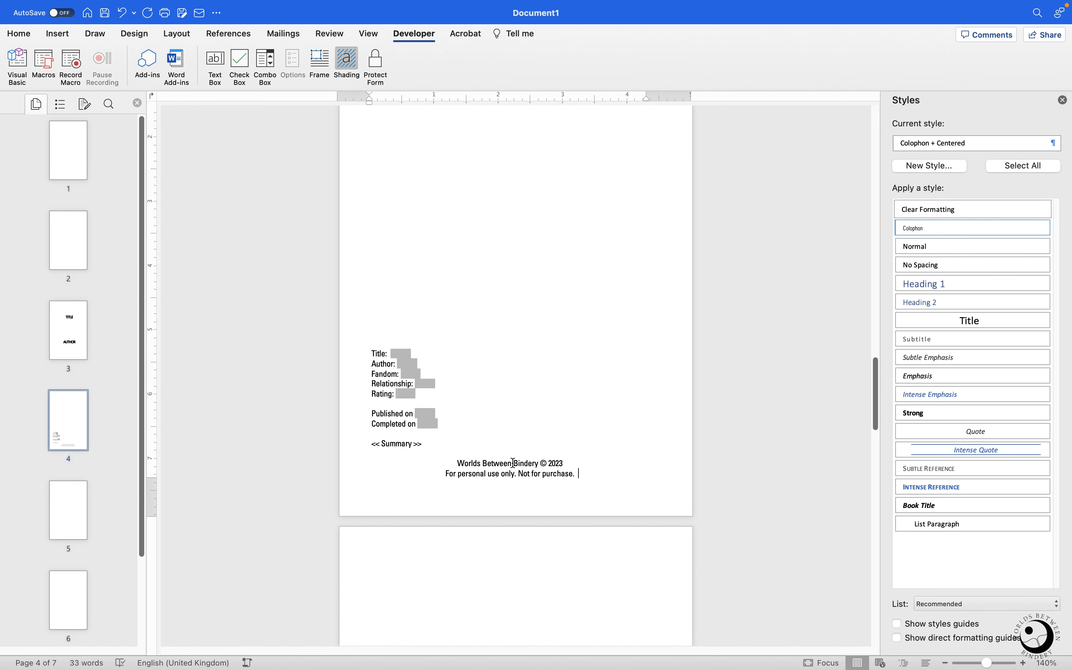
Step: Insert the credit line "Frontispiece by <<artist>>. Cover illustration by <<sdfsdf>>" between the summary placeholder and the imprint, set off by blank lines
{"action": "left_click", "coordinate": [446, 446]}
{"action": "key", "text": "Return"}
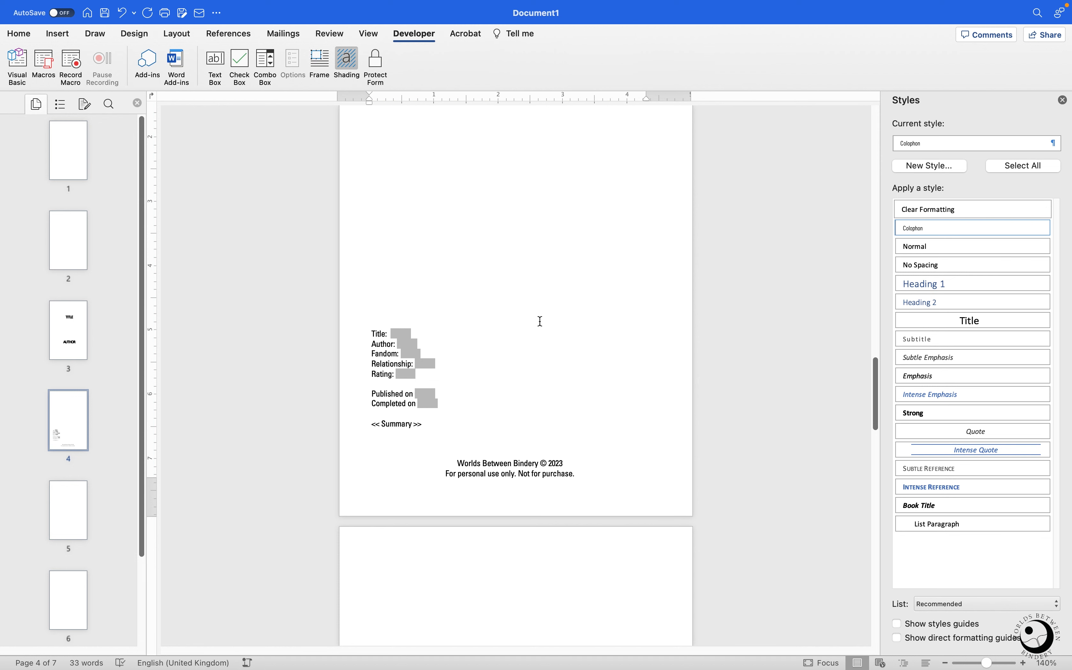
{"action": "type", "text": "Frontispiece by <<artist>>. Cover art b"}
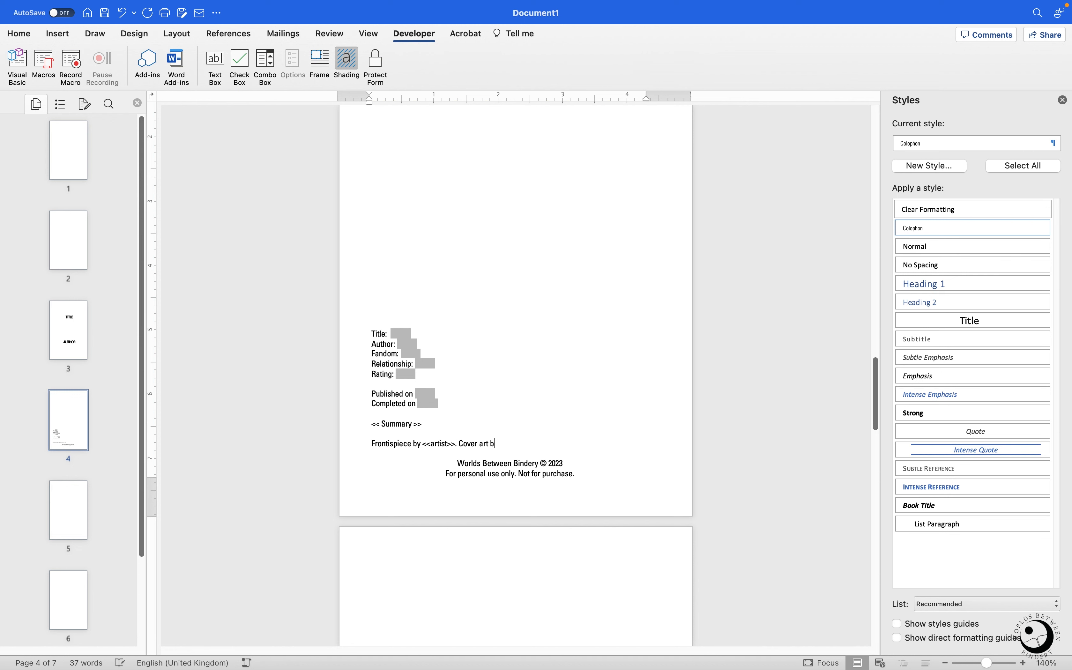
{"action": "key", "text": "BackSpace"}
{"action": "key", "text": "BackSpace"}
{"action": "key", "text": "BackSpace"}
{"action": "key", "text": "BackSpace"}
{"action": "key", "text": "BackSpace"}
{"action": "type", "text": "illustration by <<sdfsdf>>"}
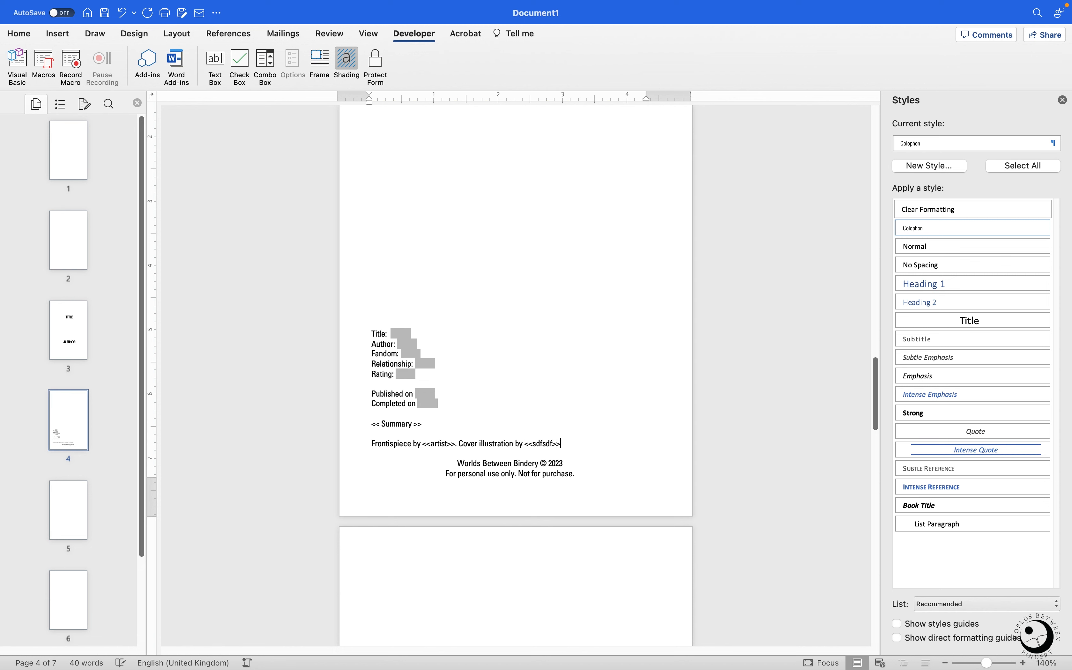
Step: Look over the layout of the whole colophon page on page 4
{"action": "scroll", "coordinate": [591, 413], "scroll_direction": "down", "scroll_amount": 1}
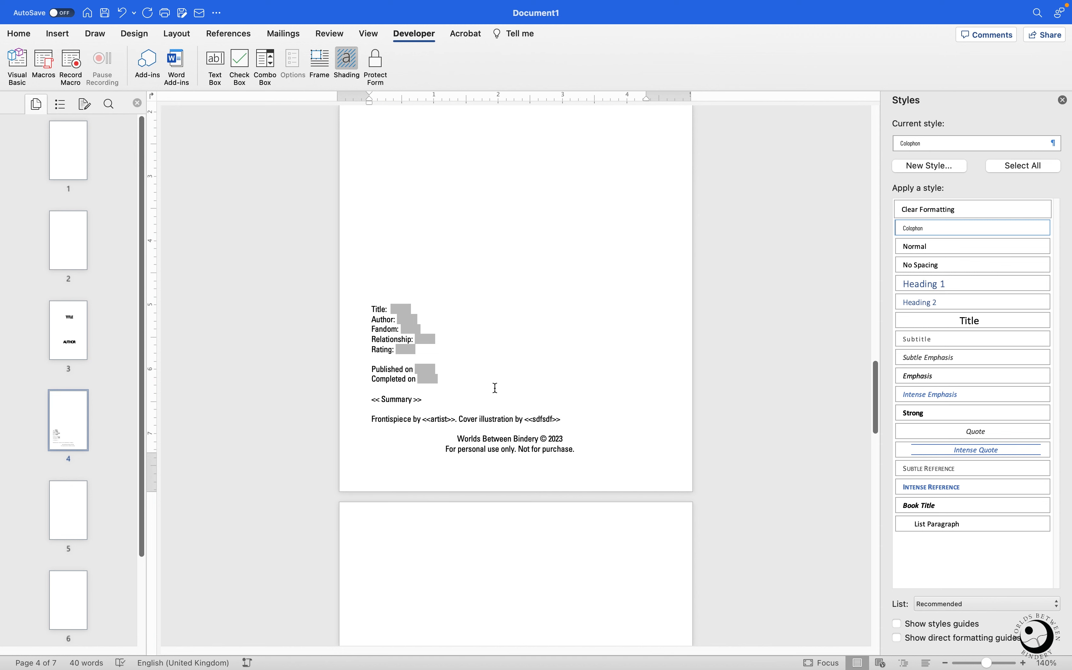
{"action": "scroll", "coordinate": [572, 437], "scroll_direction": "up", "scroll_amount": 3}
{"action": "scroll", "coordinate": [571, 438], "scroll_direction": "up", "scroll_amount": 8}
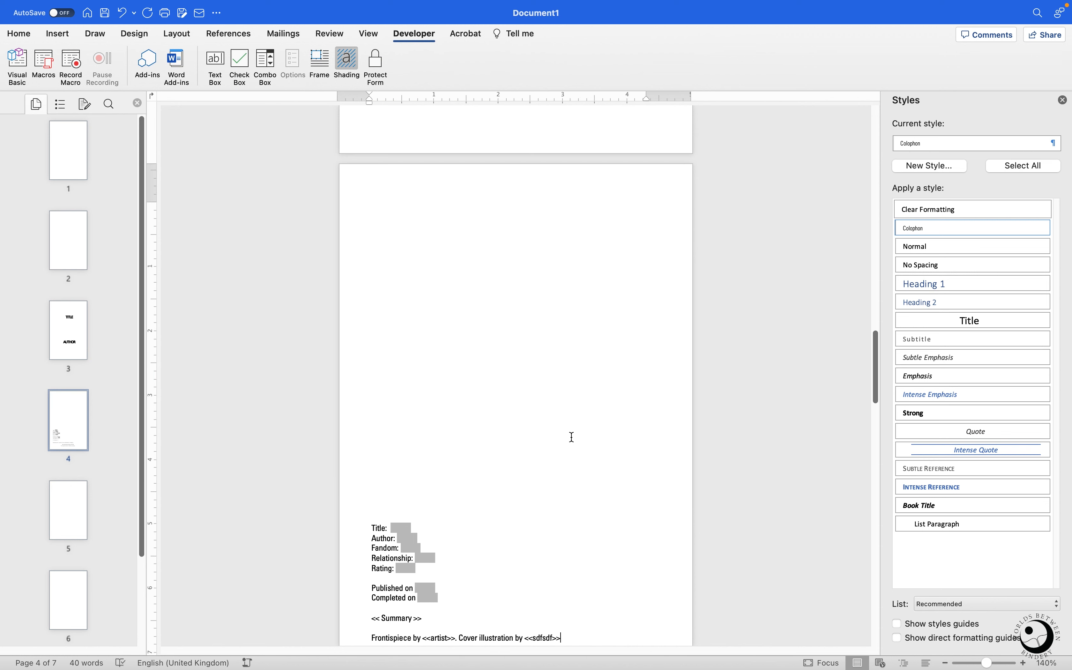
{"action": "scroll", "coordinate": [572, 437], "scroll_direction": "down", "scroll_amount": 1}
{"action": "scroll", "coordinate": [559, 448], "scroll_direction": "down", "scroll_amount": 3}
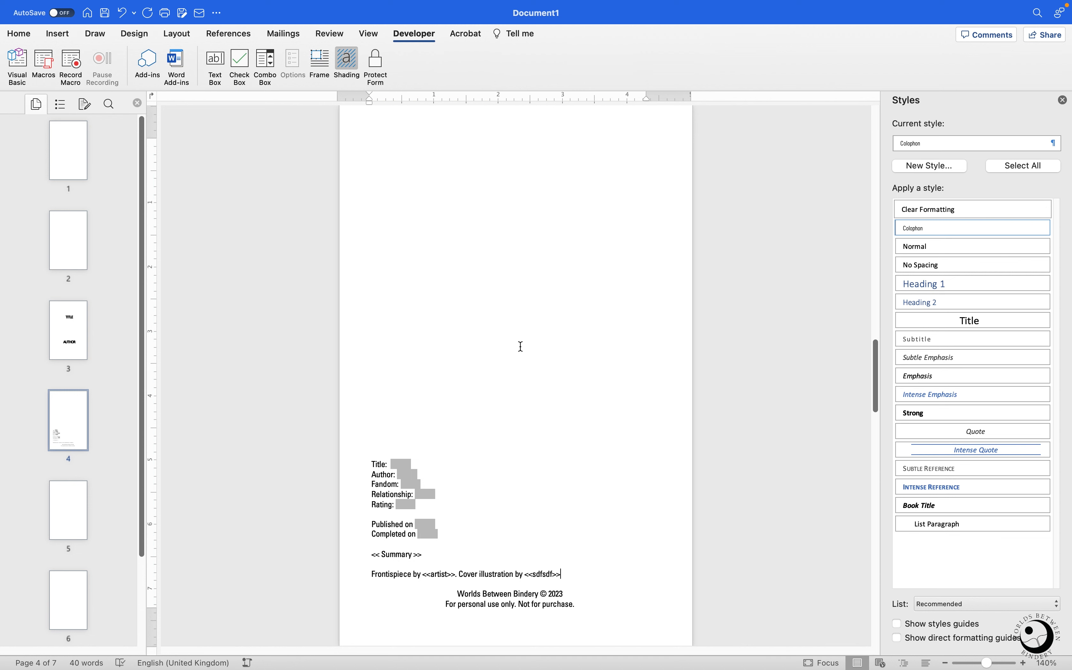
{"action": "scroll", "coordinate": [527, 368], "scroll_direction": "down", "scroll_amount": 3}
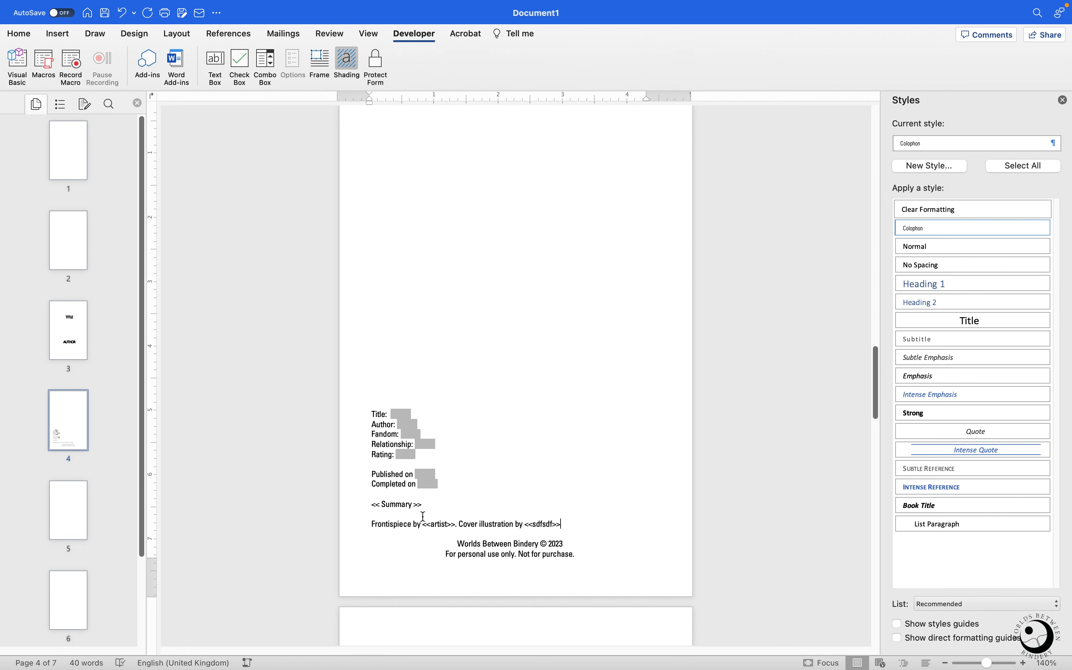
{"action": "scroll", "coordinate": [543, 394], "scroll_direction": "down", "scroll_amount": 10}
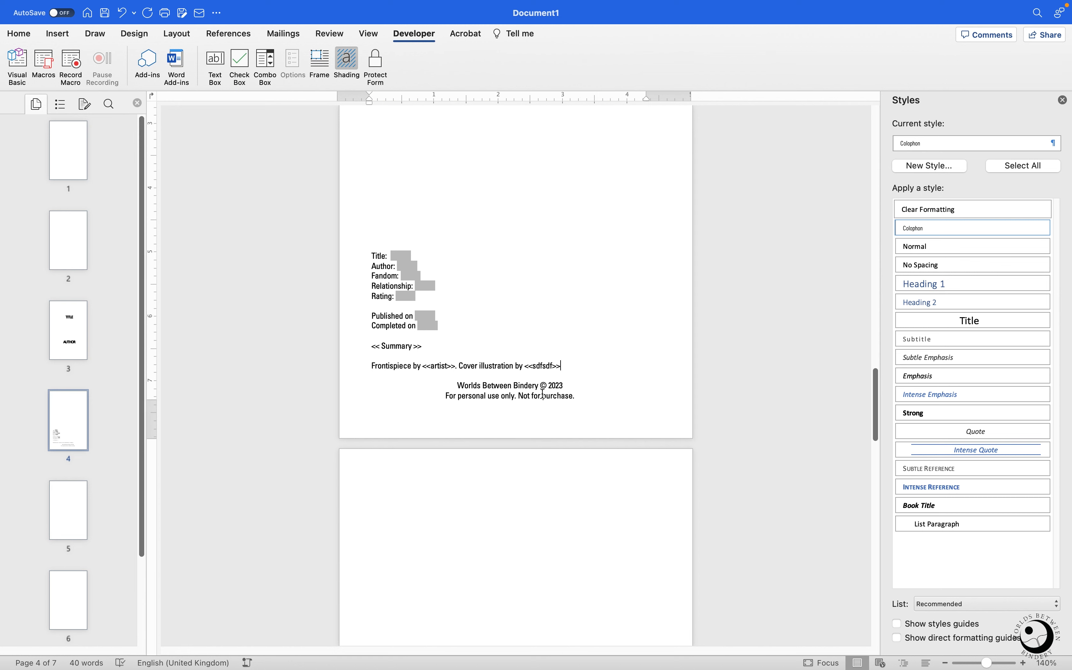
Step: Enter "HALF-TITLE" in the first line of page 5
{"action": "left_click", "coordinate": [531, 477]}
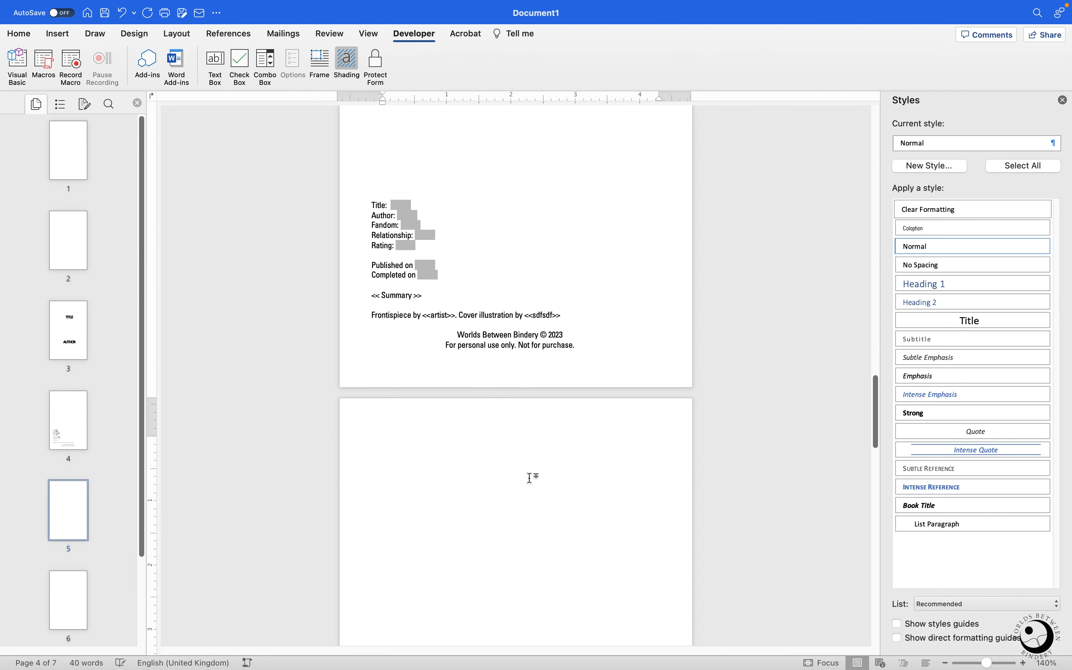
{"action": "scroll", "coordinate": [534, 476], "scroll_direction": "down", "scroll_amount": 5}
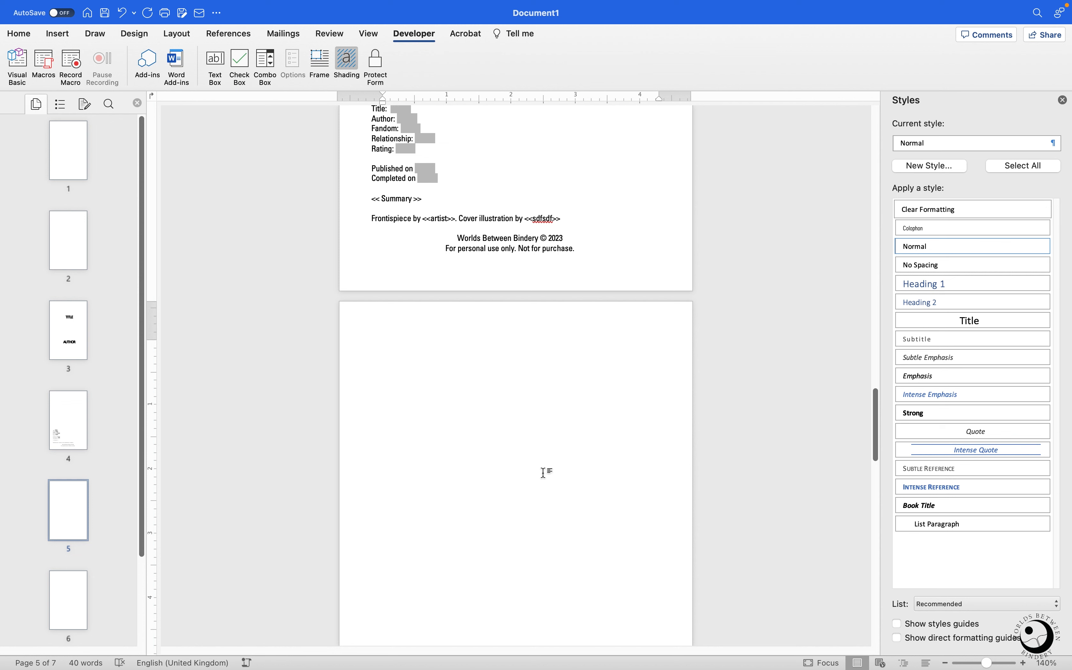
{"action": "type", "text": "HL"}
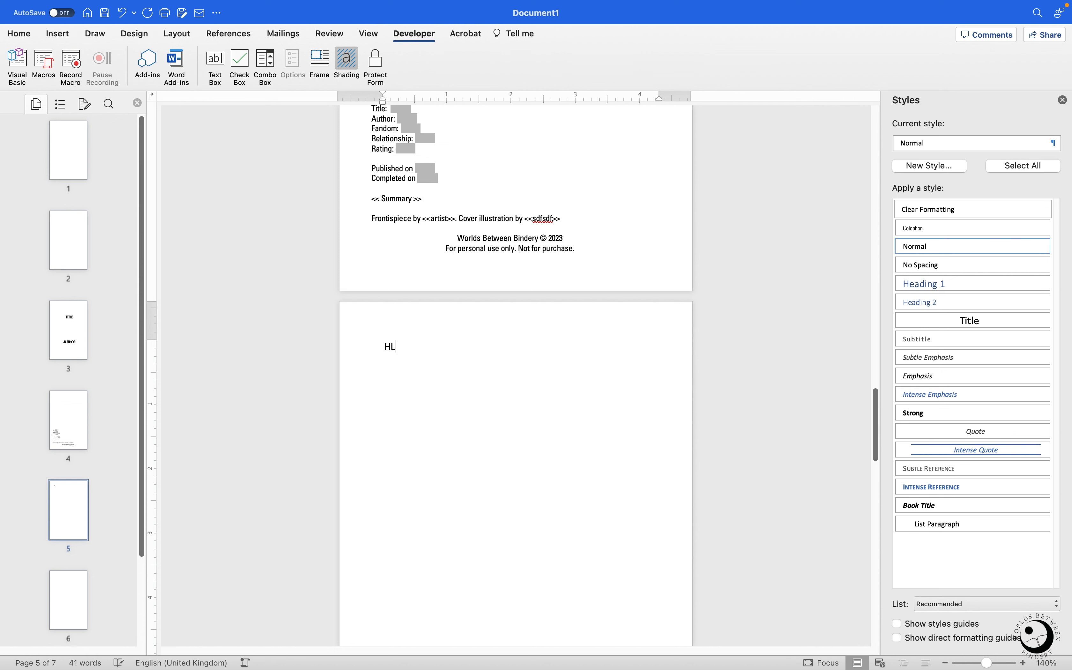
{"action": "key", "text": "BackSpace"}
{"action": "type", "text": "ALF-TITLE"}
{"action": "left_click", "coordinate": [57, 34]}
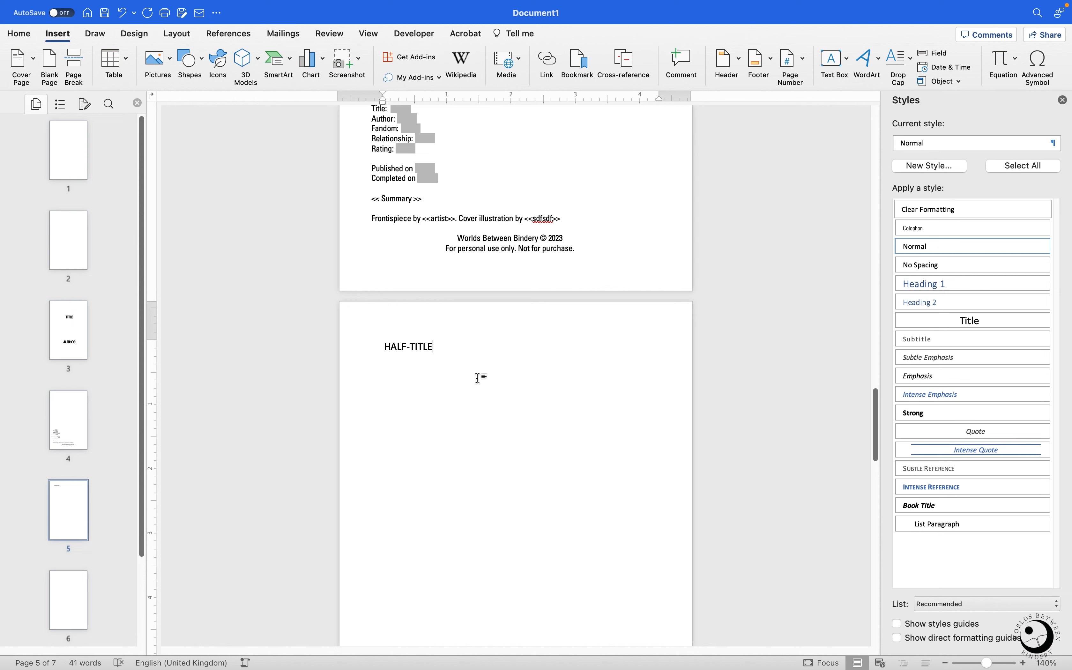
{"action": "scroll", "coordinate": [623, 391], "scroll_direction": "down", "scroll_amount": 1}
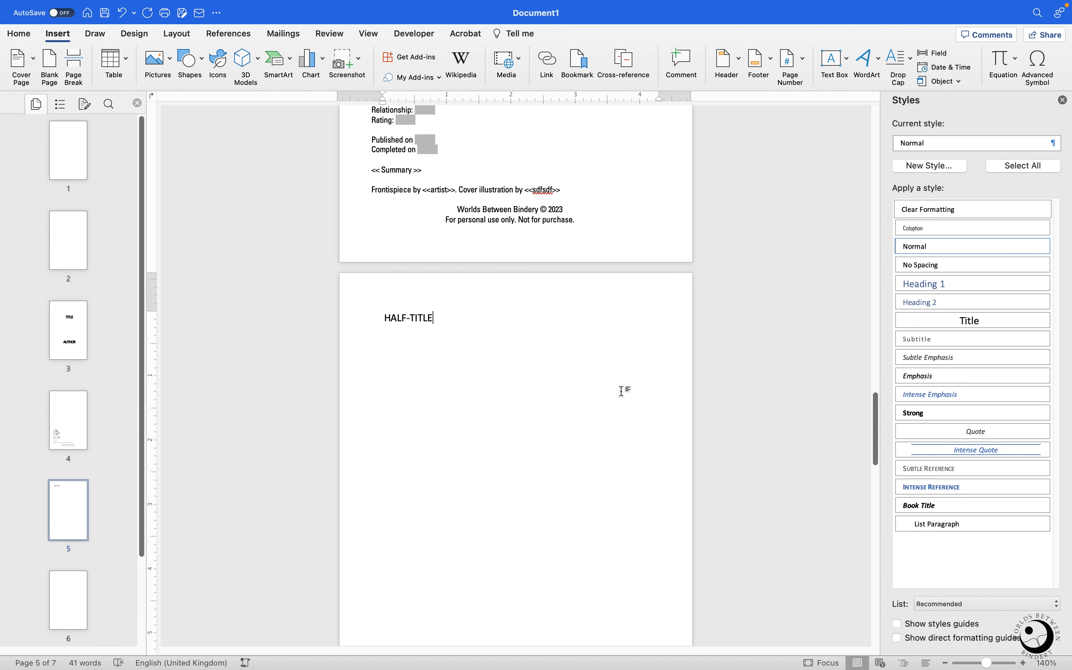
Step: Center the HALF-TITLE line horizontally on page 5
{"action": "scroll", "coordinate": [609, 394], "scroll_direction": "down", "scroll_amount": 1}
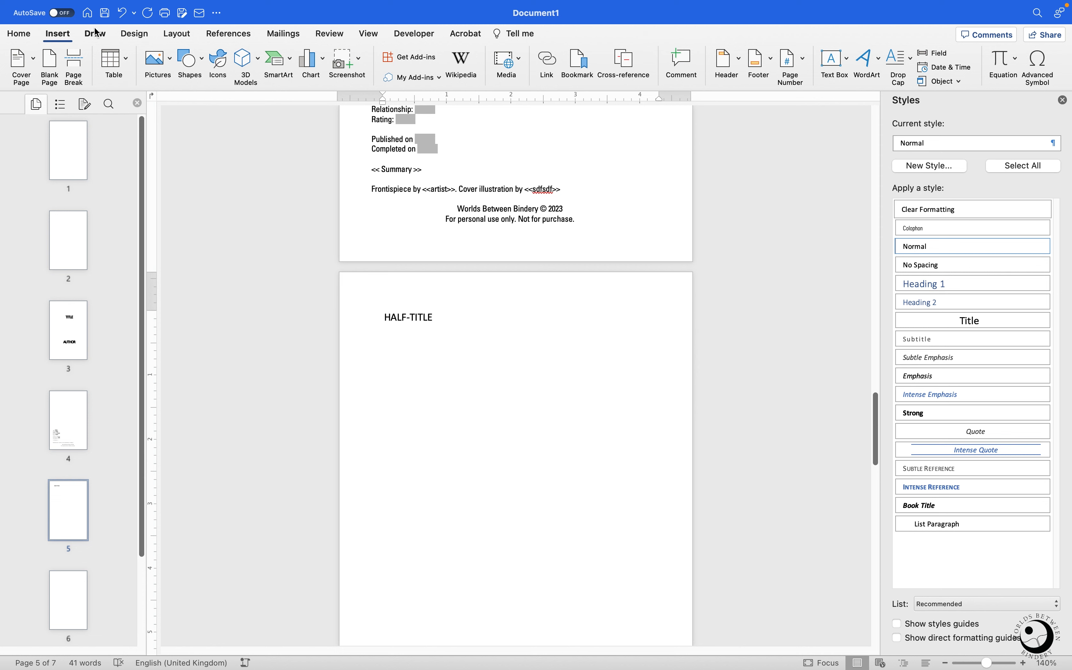
{"action": "left_click", "coordinate": [162, 35]}
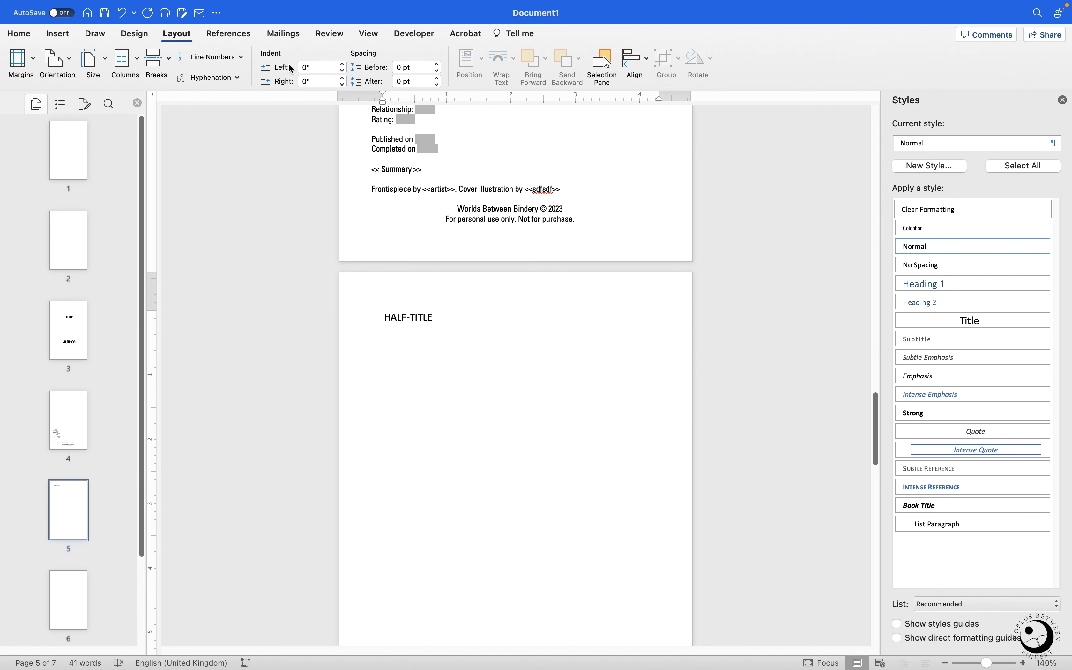
{"action": "left_click", "coordinate": [19, 34]}
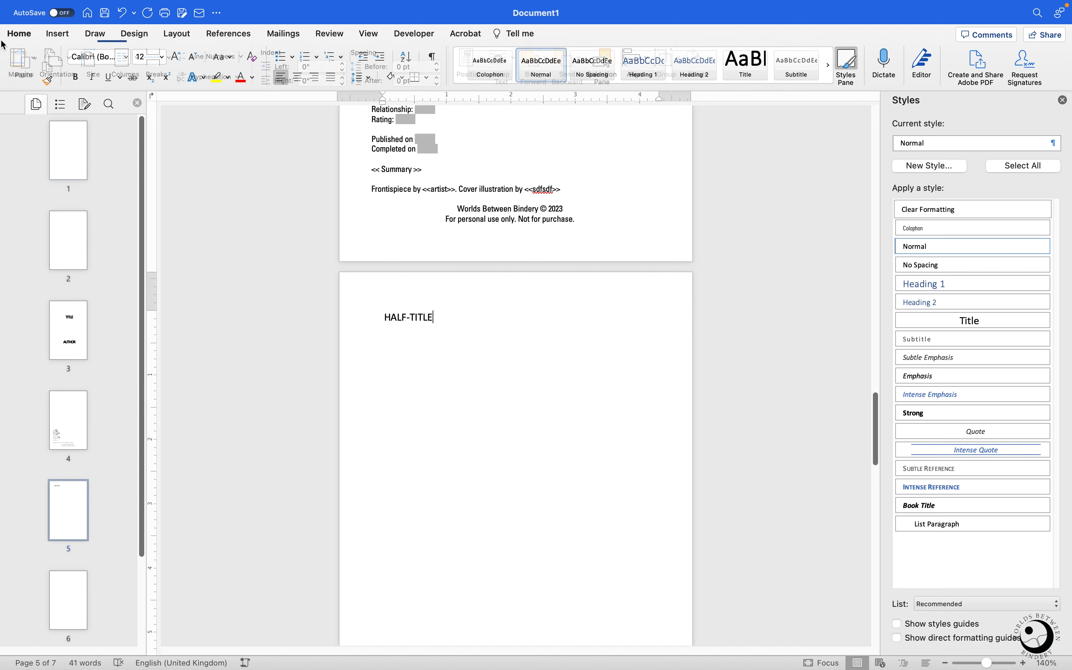
{"action": "left_click", "coordinate": [294, 79]}
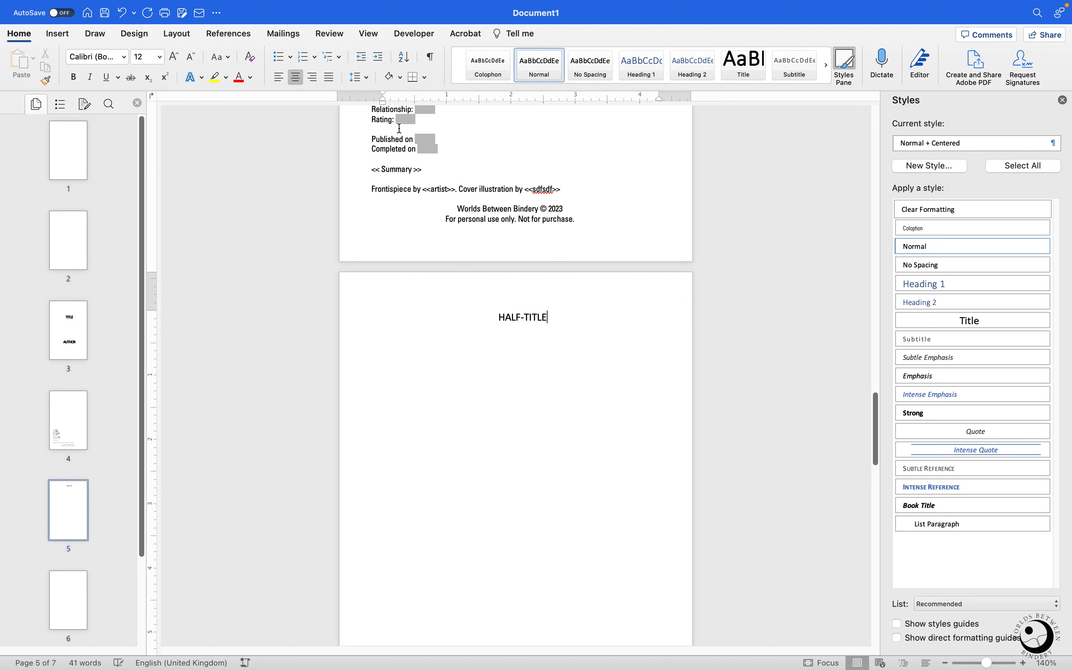
Step: Set the paragraph spacing before the HALF-TITLE line to 200 pt
{"action": "scroll", "coordinate": [505, 223], "scroll_direction": "down", "scroll_amount": 3}
{"action": "left_click_drag", "start_coordinate": [493, 242], "coordinate": [600, 239]}
{"action": "right_click", "coordinate": [543, 236]}
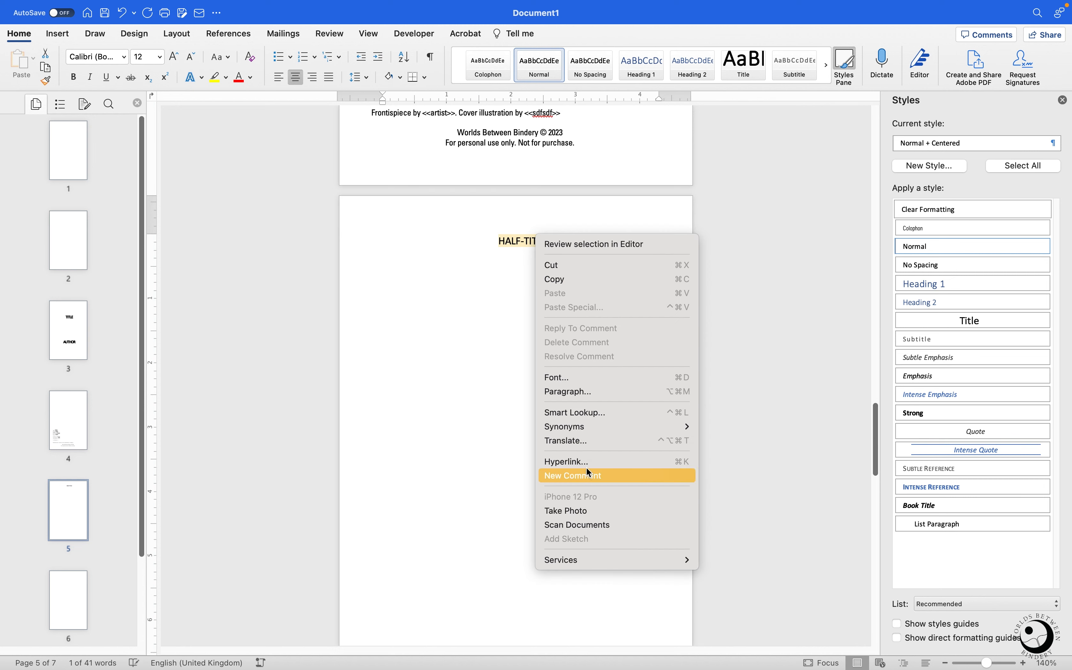
{"action": "left_click", "coordinate": [600, 393]}
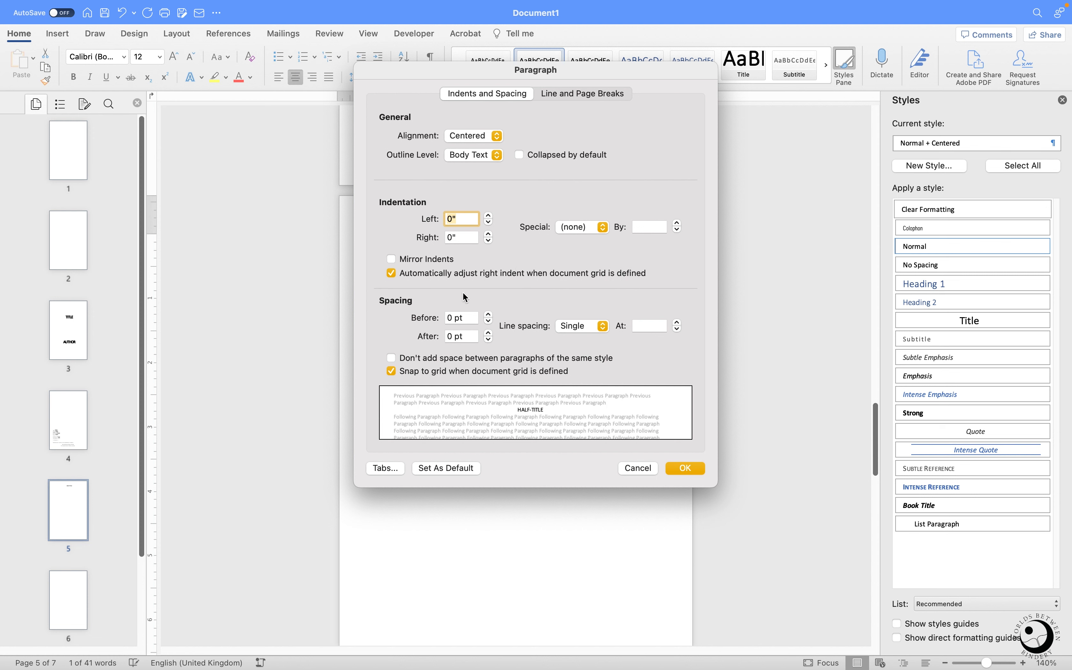
{"action": "double_click", "coordinate": [450, 318]}
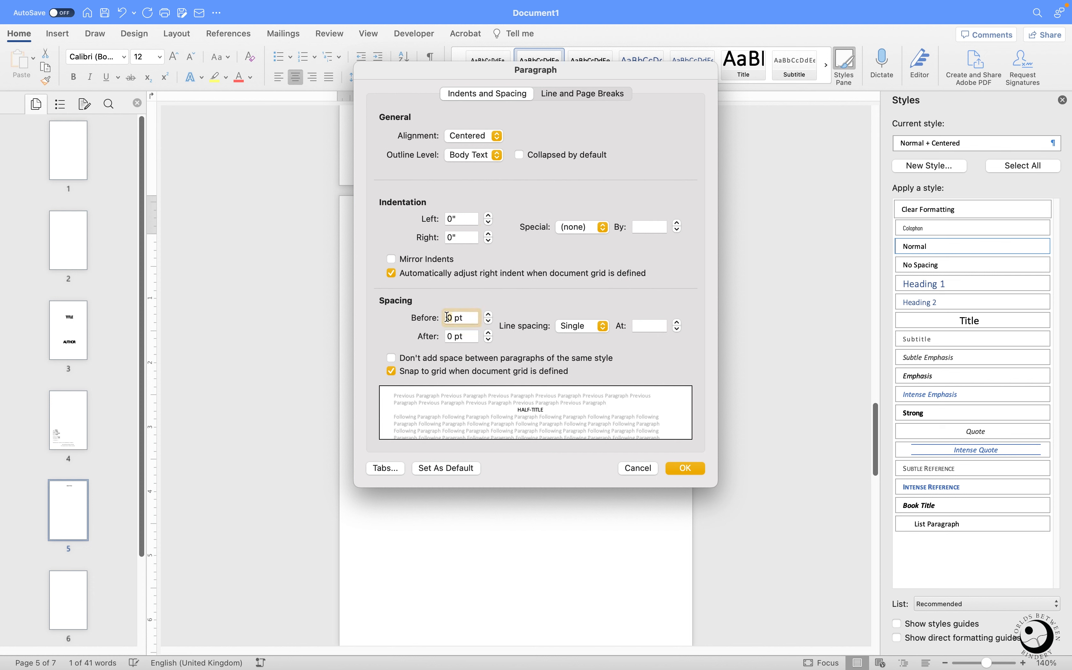
{"action": "type", "text": "200"}
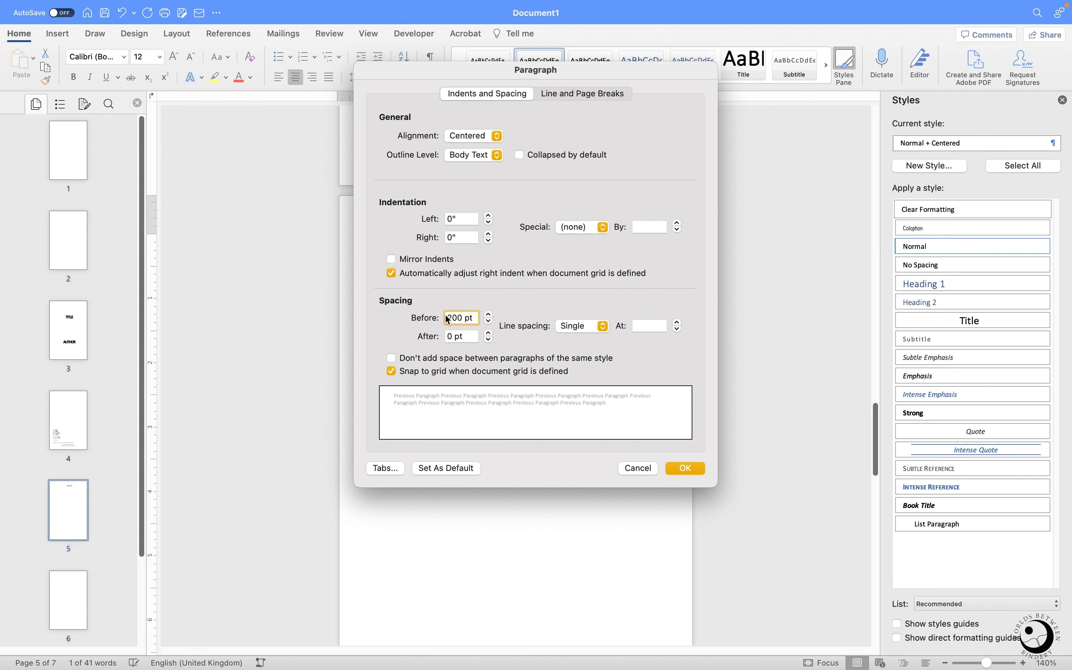
{"action": "left_click", "coordinate": [694, 468]}
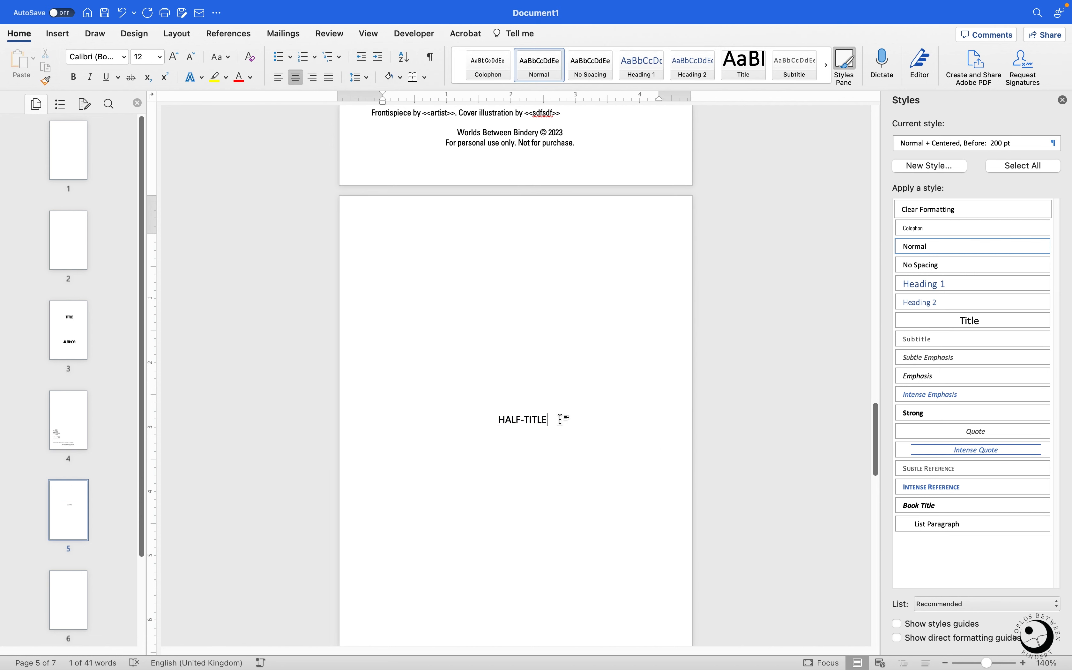
Step: Look over the half-title placement on page 5 and the blank pages that follow it
{"action": "scroll", "coordinate": [576, 417], "scroll_direction": "down", "scroll_amount": 10}
{"action": "scroll", "coordinate": [562, 311], "scroll_direction": "up", "scroll_amount": 6}
{"action": "scroll", "coordinate": [561, 317], "scroll_direction": "up", "scroll_amount": 2}
{"action": "scroll", "coordinate": [566, 313], "scroll_direction": "up", "scroll_amount": 2}
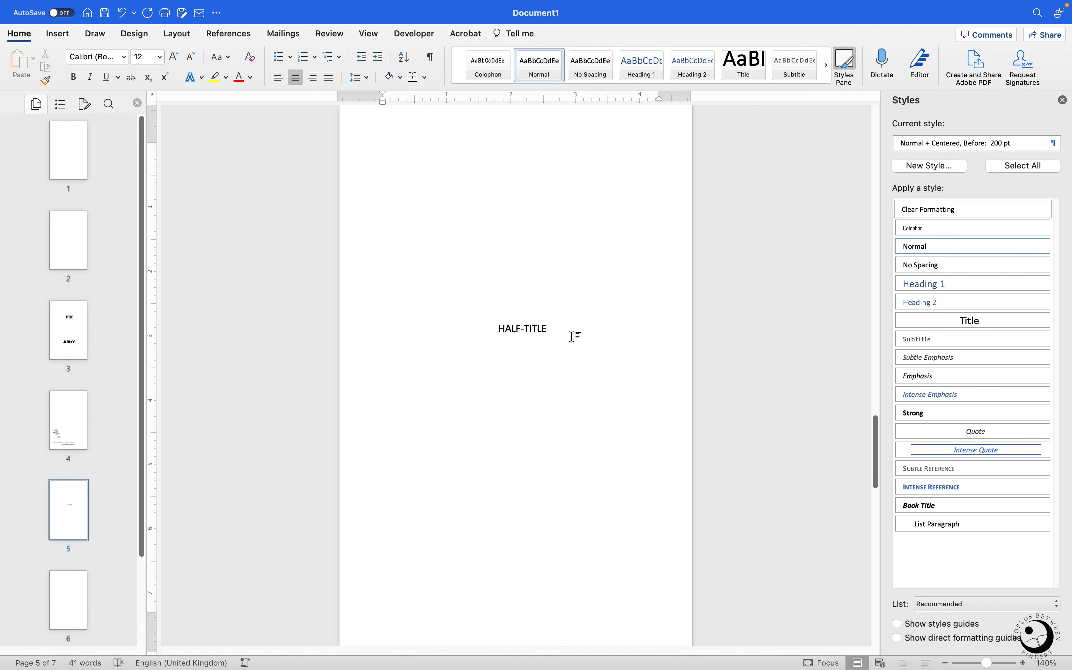
{"action": "scroll", "coordinate": [584, 341], "scroll_direction": "down", "scroll_amount": 10}
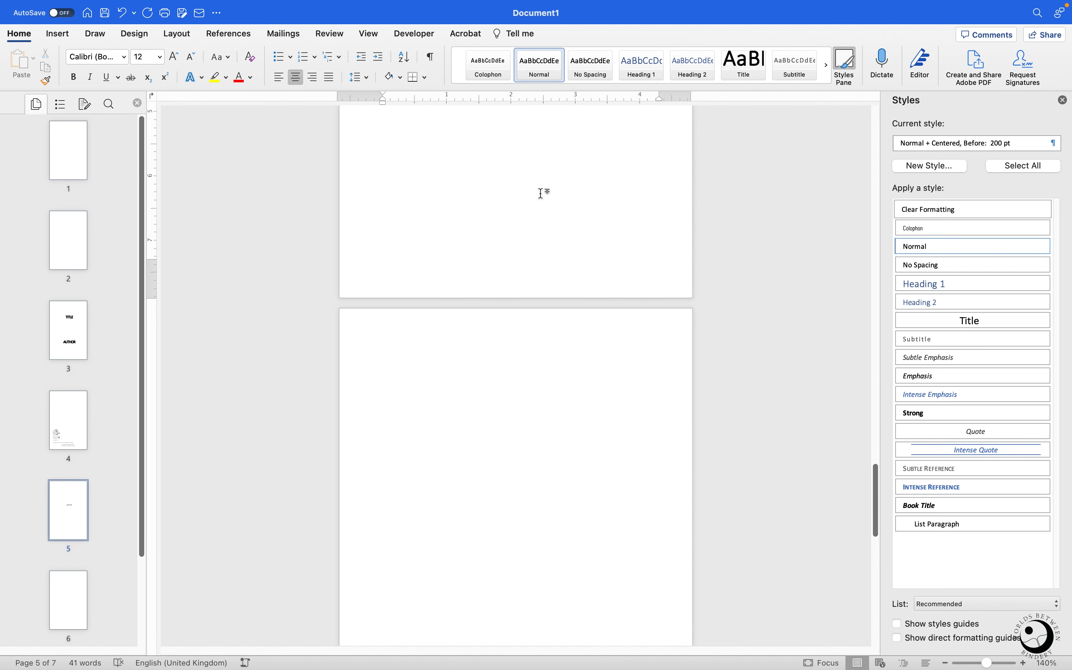
{"action": "scroll", "coordinate": [562, 205], "scroll_direction": "up", "scroll_amount": 10}
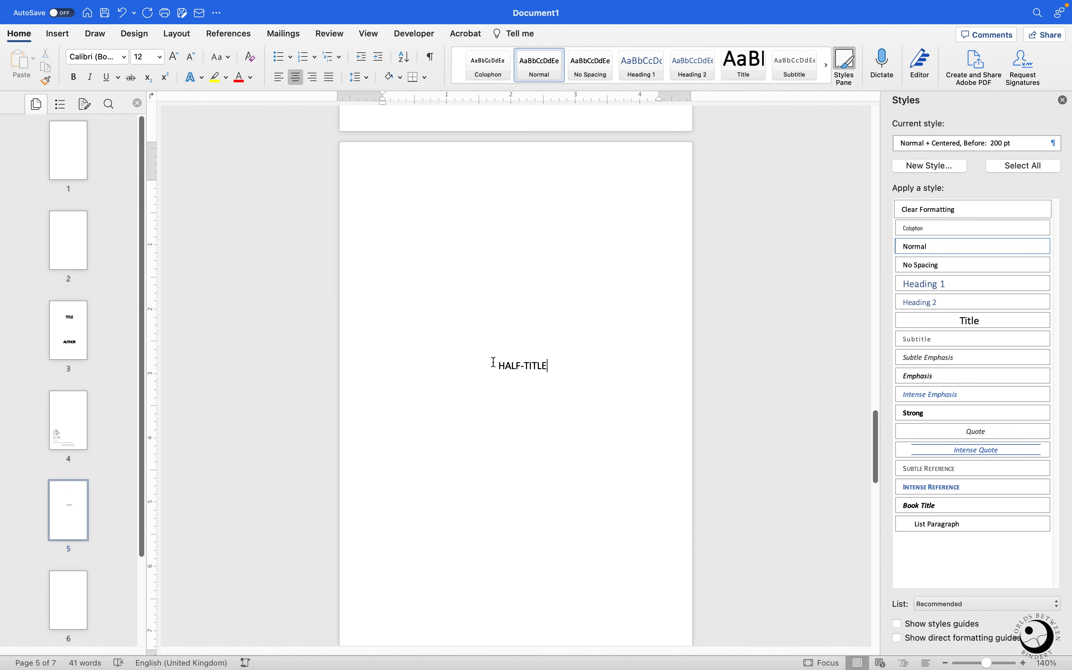
{"action": "scroll", "coordinate": [495, 362], "scroll_direction": "down", "scroll_amount": 10}
{"action": "scroll", "coordinate": [495, 362], "scroll_direction": "down", "scroll_amount": 3}
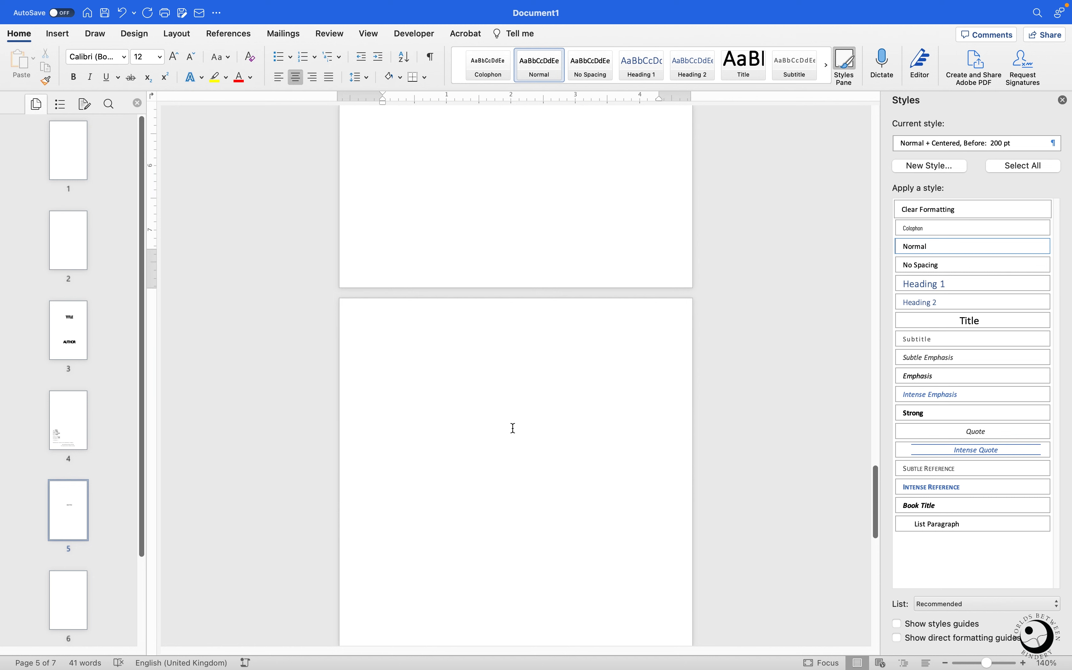
{"action": "scroll", "coordinate": [512, 424], "scroll_direction": "up", "scroll_amount": 6}
{"action": "scroll", "coordinate": [514, 418], "scroll_direction": "down", "scroll_amount": 5}
{"action": "scroll", "coordinate": [514, 419], "scroll_direction": "up", "scroll_amount": 6}
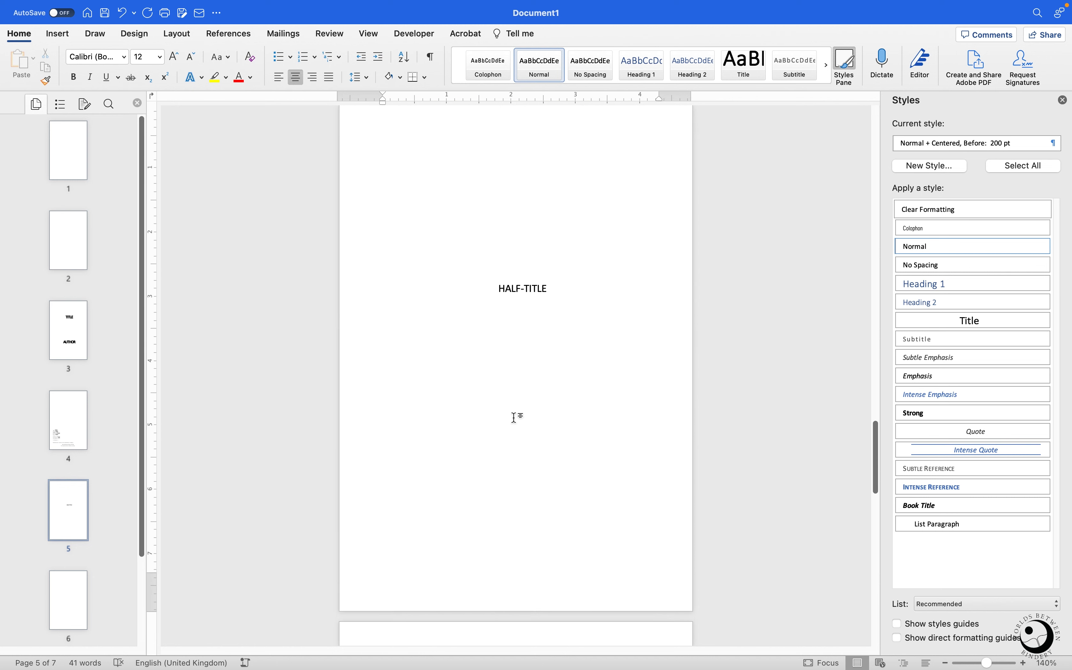
{"action": "scroll", "coordinate": [517, 408], "scroll_direction": "up", "scroll_amount": 1}
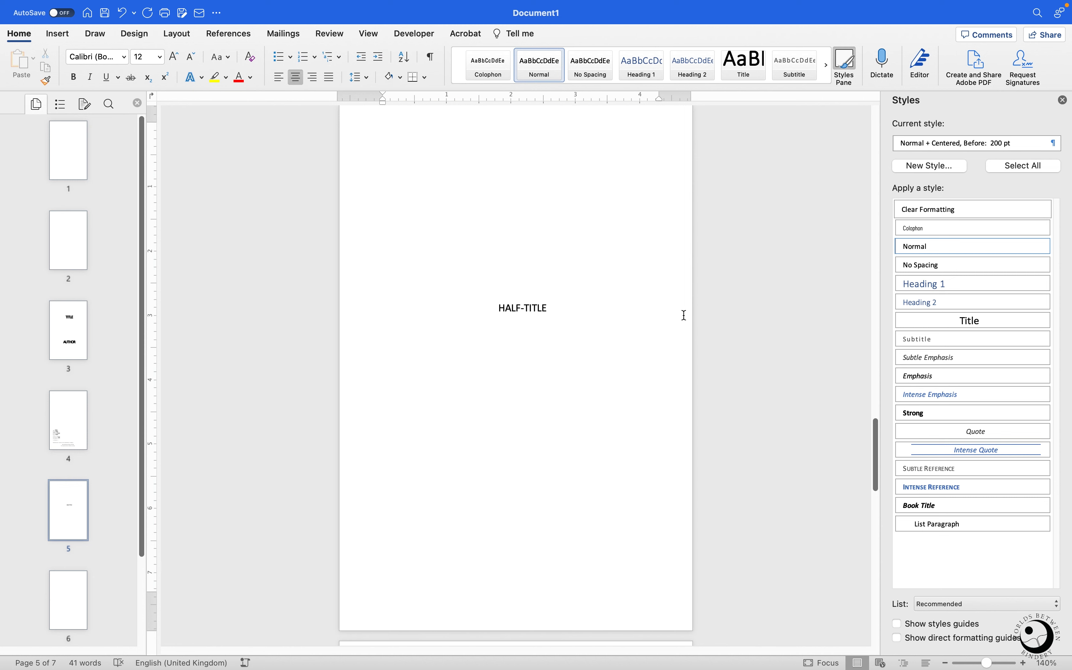
{"action": "scroll", "coordinate": [668, 314], "scroll_direction": "down", "scroll_amount": 10}
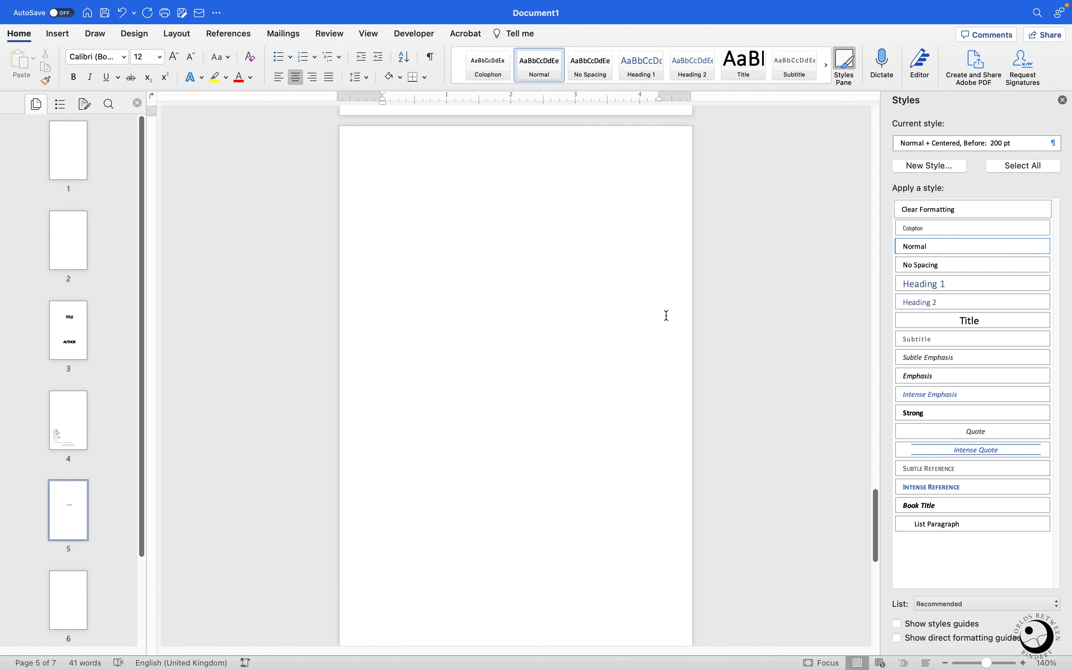
{"action": "scroll", "coordinate": [622, 305], "scroll_direction": "up", "scroll_amount": 5}
{"action": "scroll", "coordinate": [584, 440], "scroll_direction": "down", "scroll_amount": 5}
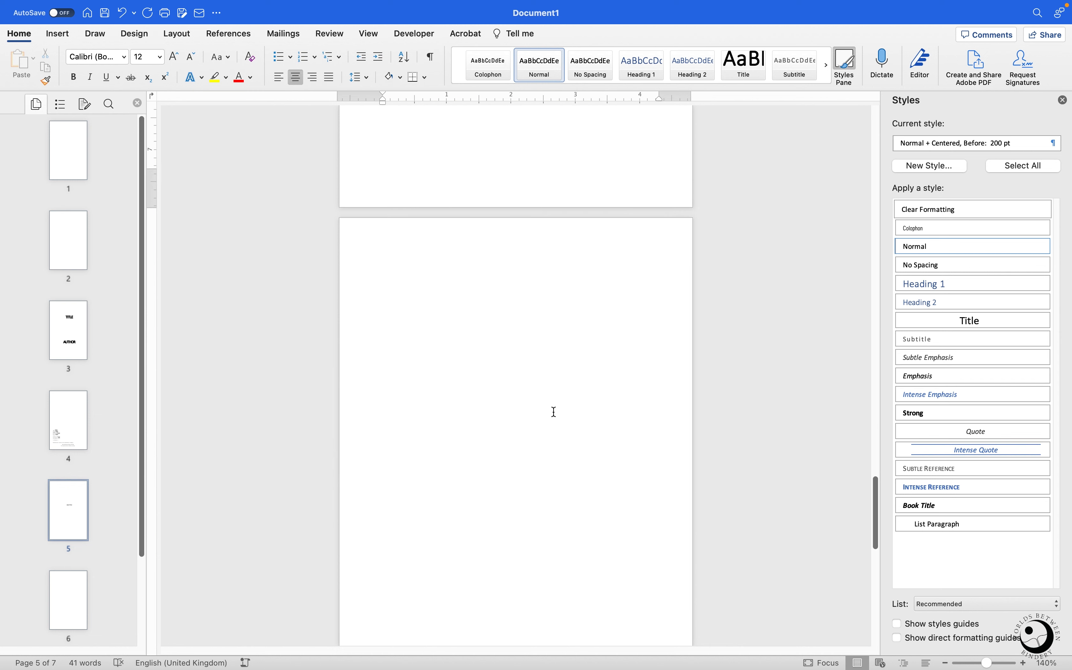
{"action": "scroll", "coordinate": [591, 454], "scroll_direction": "up", "scroll_amount": 5}
{"action": "scroll", "coordinate": [586, 450], "scroll_direction": "down", "scroll_amount": 7}
Step: Place the text cursor at the start of the blank page 7
{"action": "left_click", "coordinate": [588, 450]}
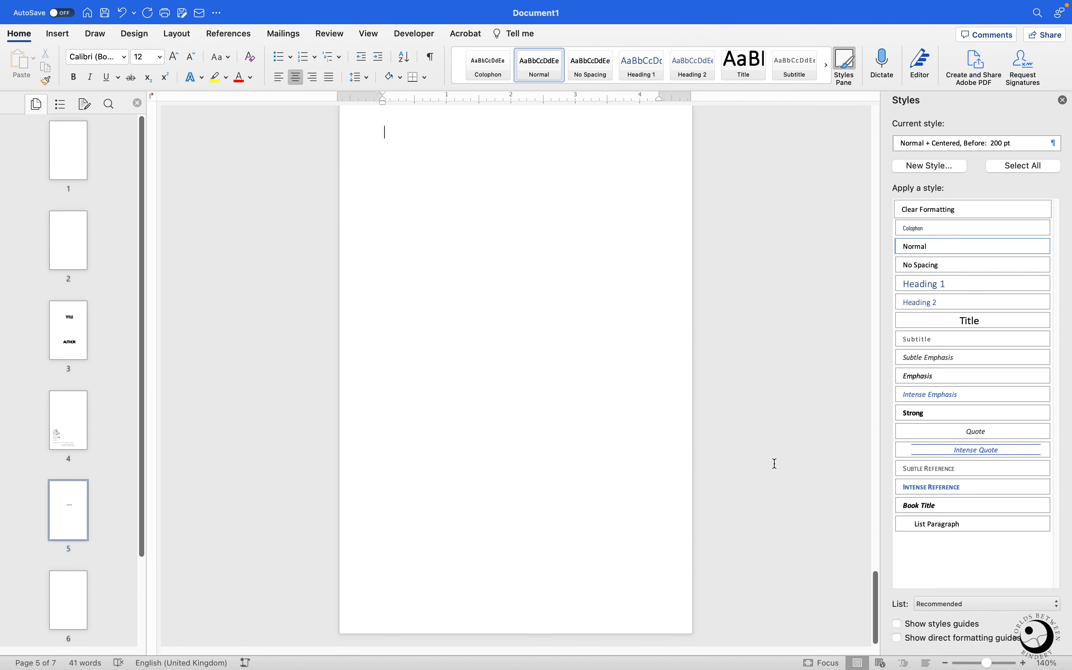
{"action": "scroll", "coordinate": [662, 448], "scroll_direction": "up", "scroll_amount": 1}
{"action": "scroll", "coordinate": [667, 451], "scroll_direction": "down", "scroll_amount": 2}
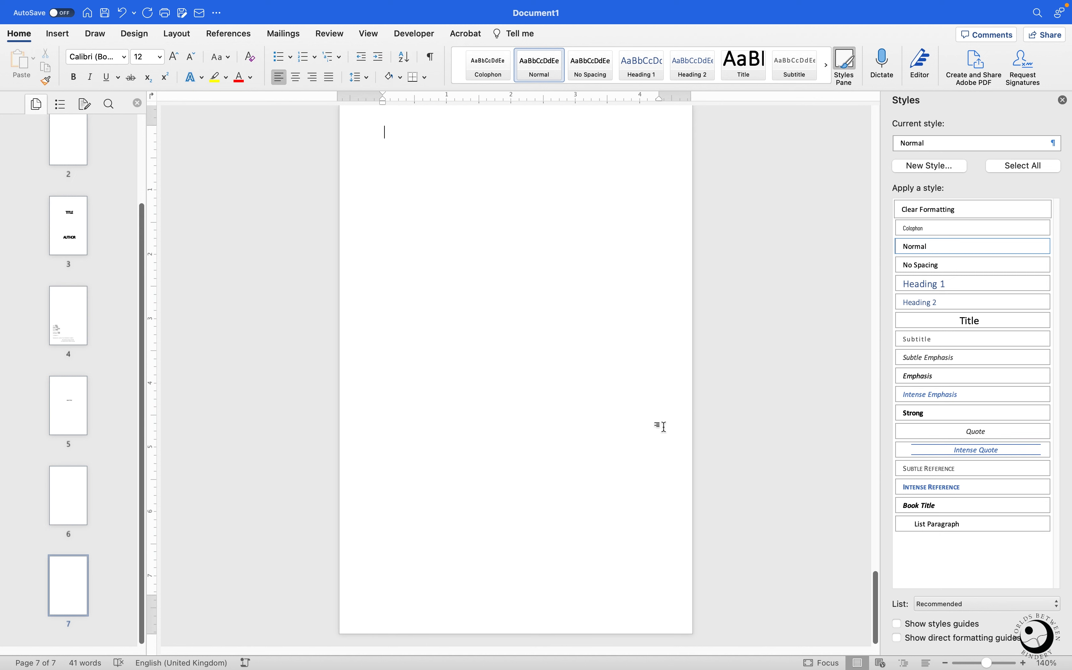
{"action": "scroll", "coordinate": [663, 426], "scroll_direction": "up", "scroll_amount": 5}
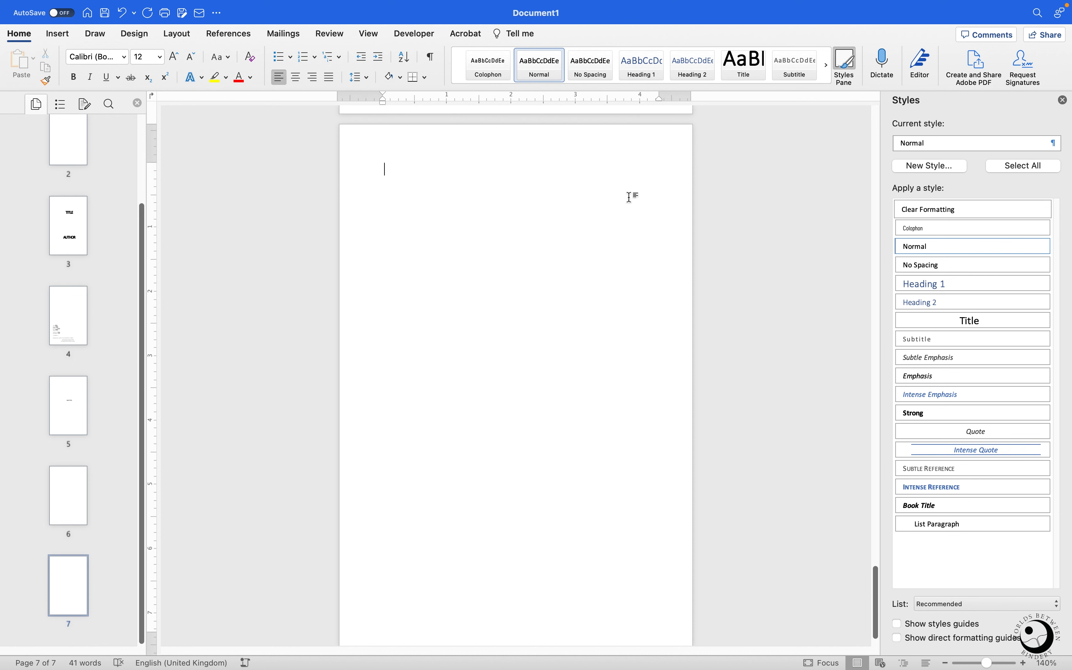
Step: Modify the Heading 1 style to use the Blood Orange font at 20 pt in the Automatic color
{"action": "right_click", "coordinate": [645, 67]}
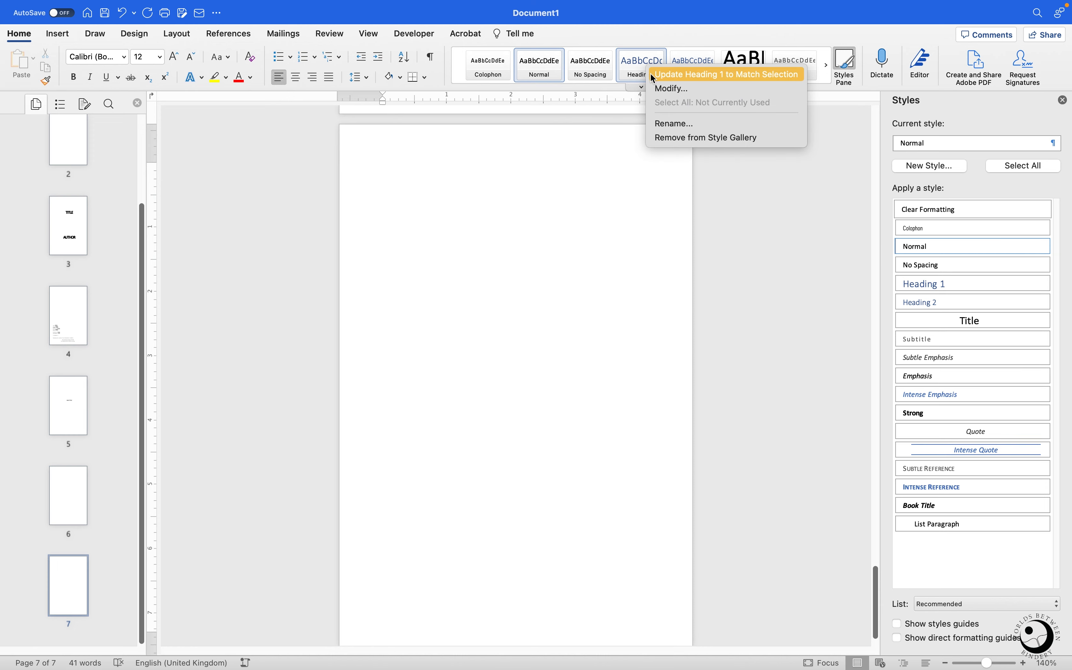
{"action": "left_click", "coordinate": [660, 90]}
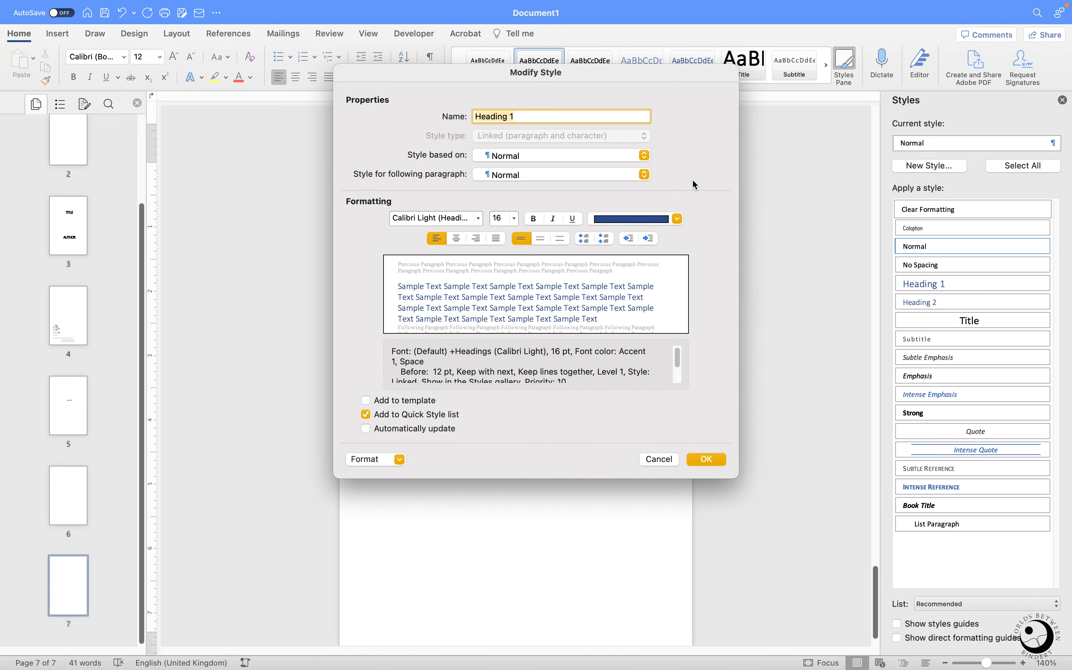
{"action": "left_click", "coordinate": [659, 224]}
{"action": "left_click", "coordinate": [639, 243]}
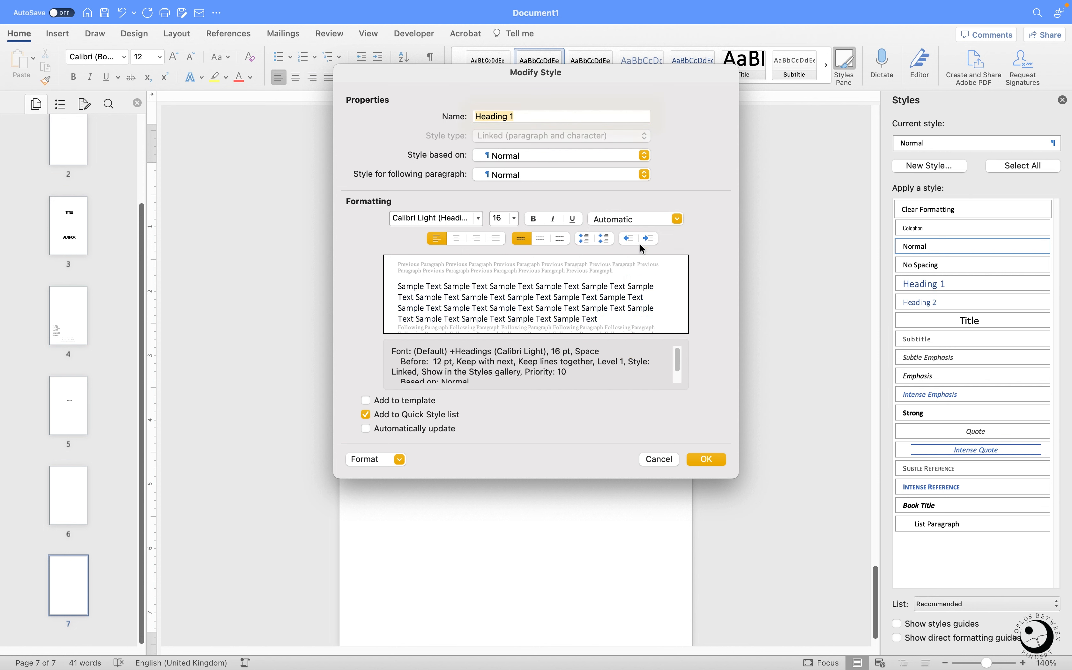
{"action": "left_click", "coordinate": [439, 218]}
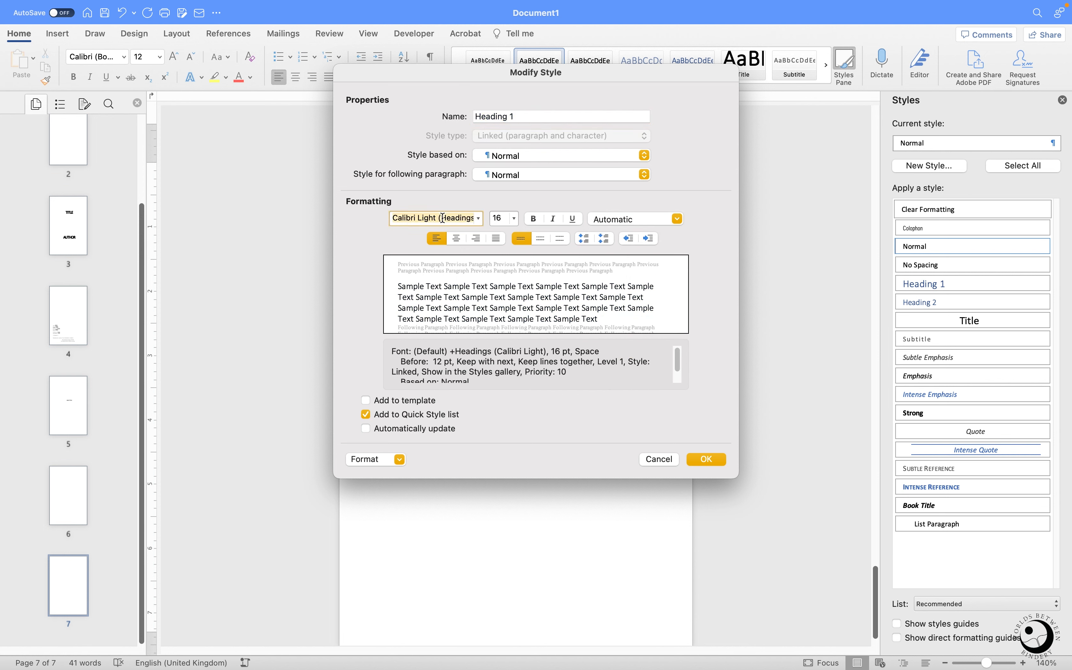
{"action": "left_click", "coordinate": [479, 218]}
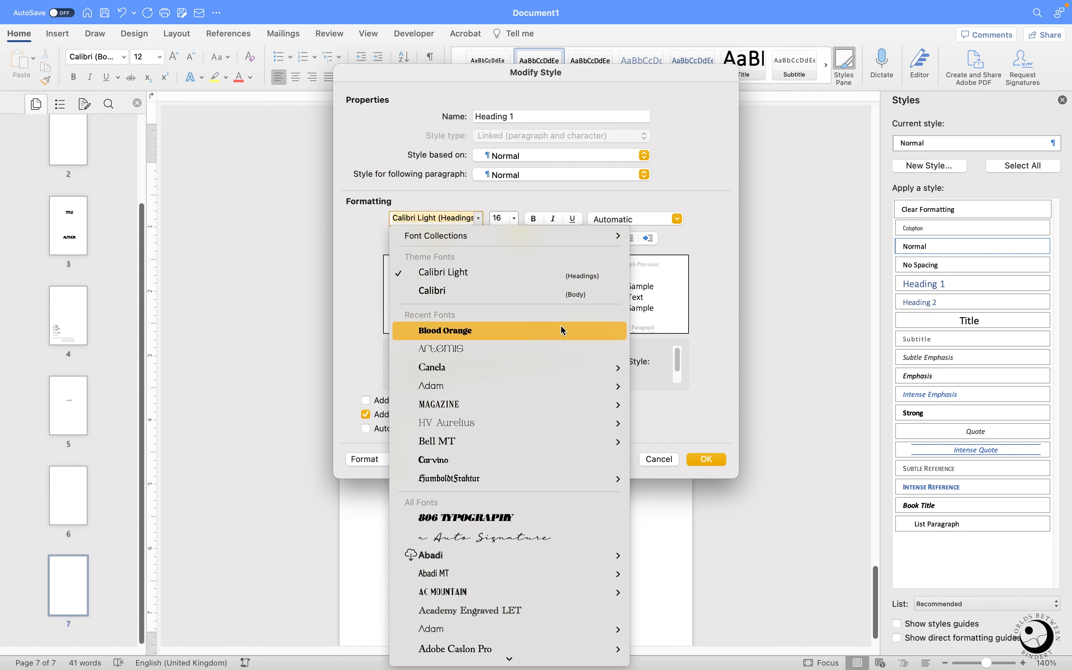
{"action": "left_click", "coordinate": [533, 329]}
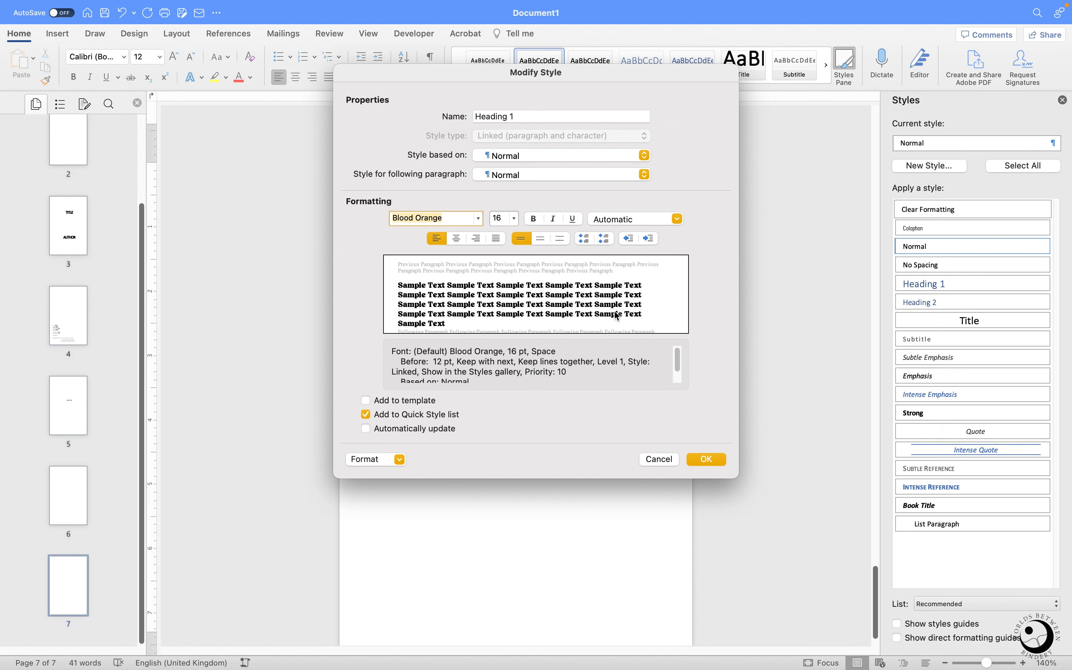
{"action": "left_click", "coordinate": [515, 222]}
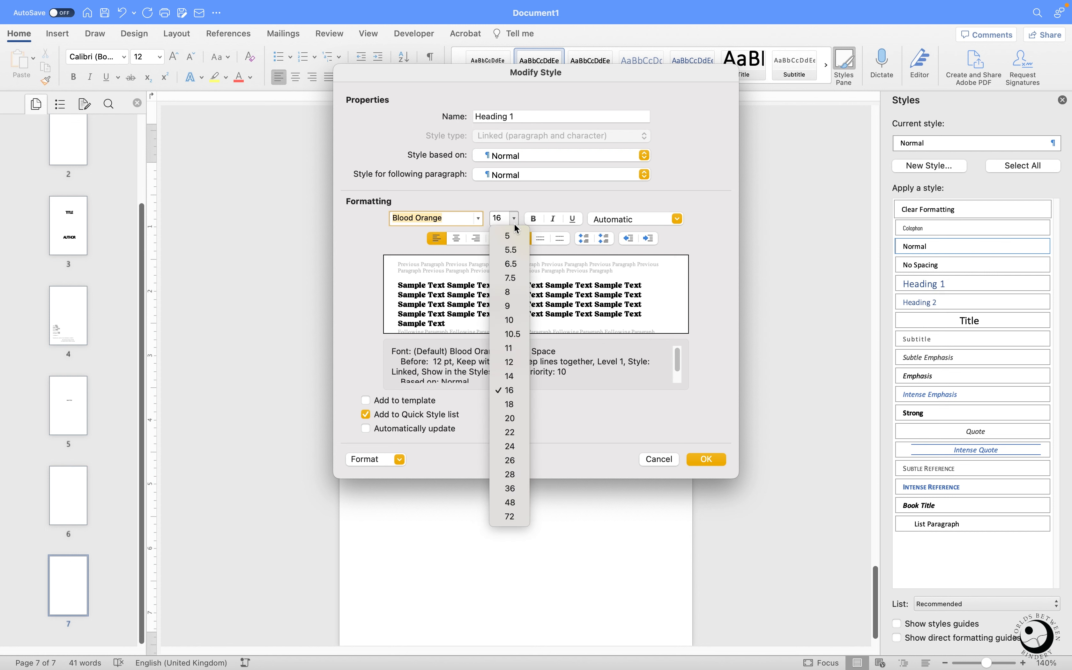
{"action": "left_click", "coordinate": [506, 421]}
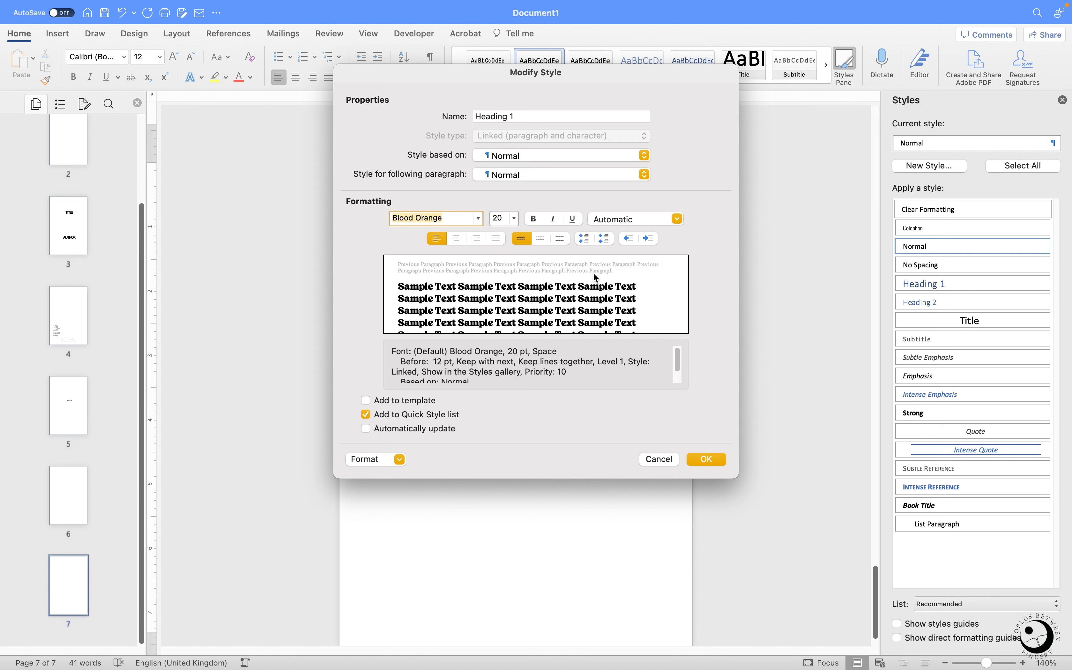
Step: Base the Heading 1 style on (no style) and make Heading 2 the style for the following paragraph
{"action": "left_click", "coordinate": [510, 154]}
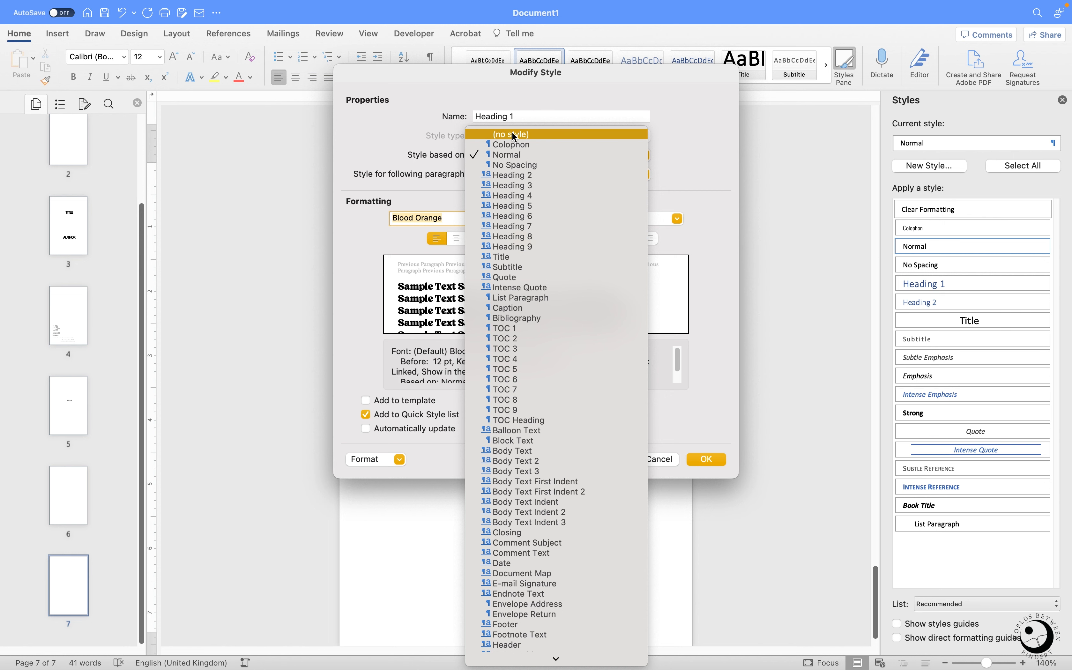
{"action": "left_click", "coordinate": [512, 132]}
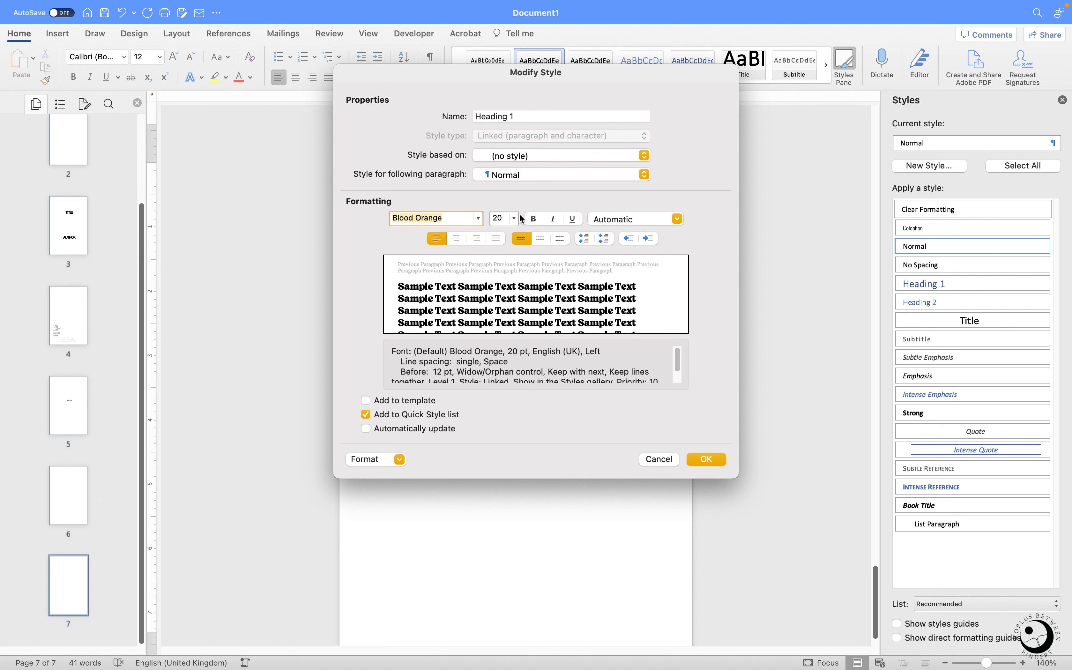
{"action": "left_click", "coordinate": [523, 178]}
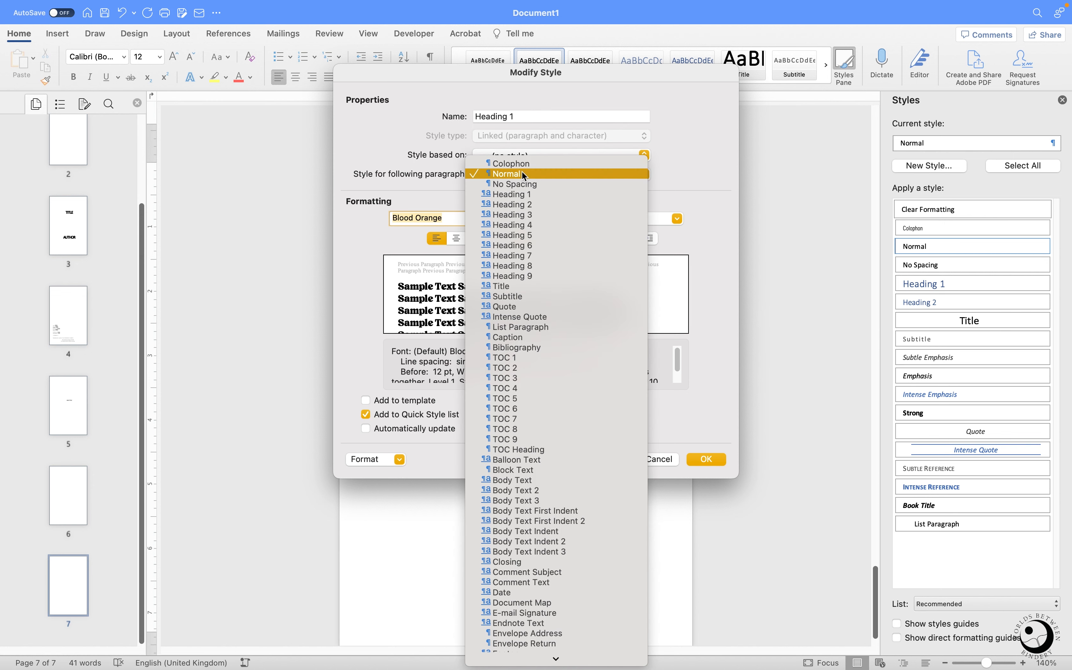
{"action": "left_click", "coordinate": [522, 204]}
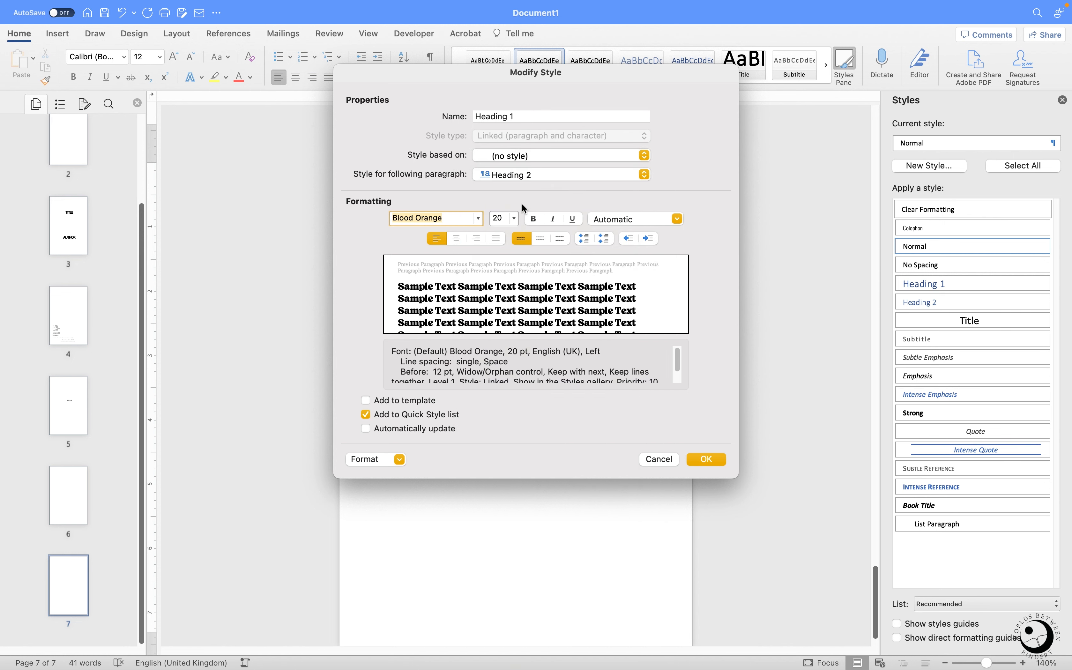
{"action": "left_click", "coordinate": [530, 175]}
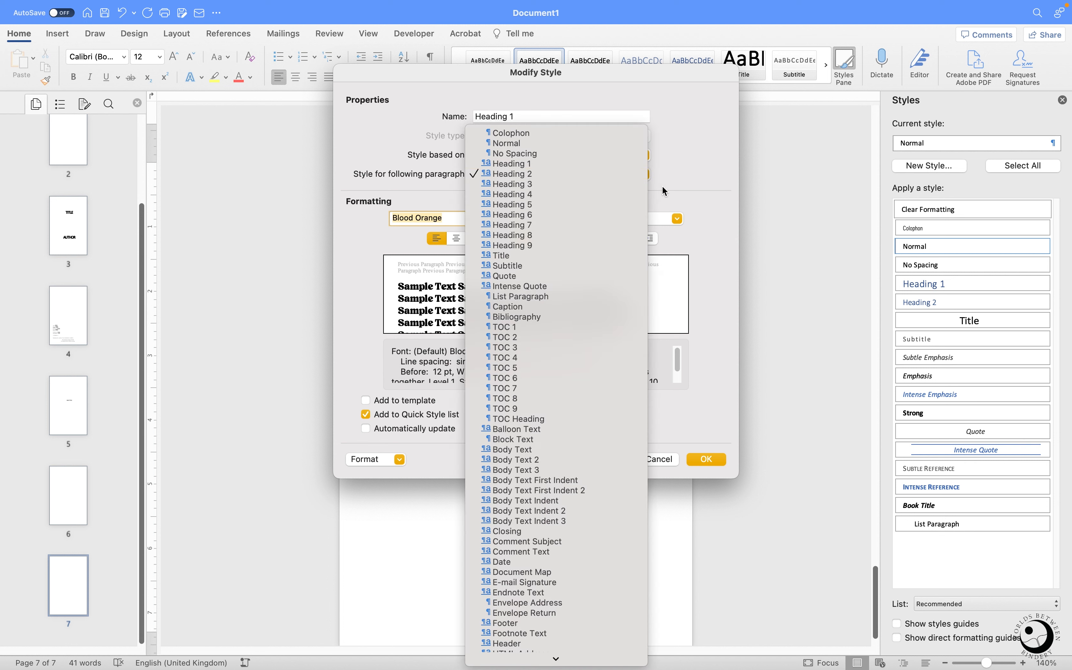
{"action": "left_click", "coordinate": [708, 206]}
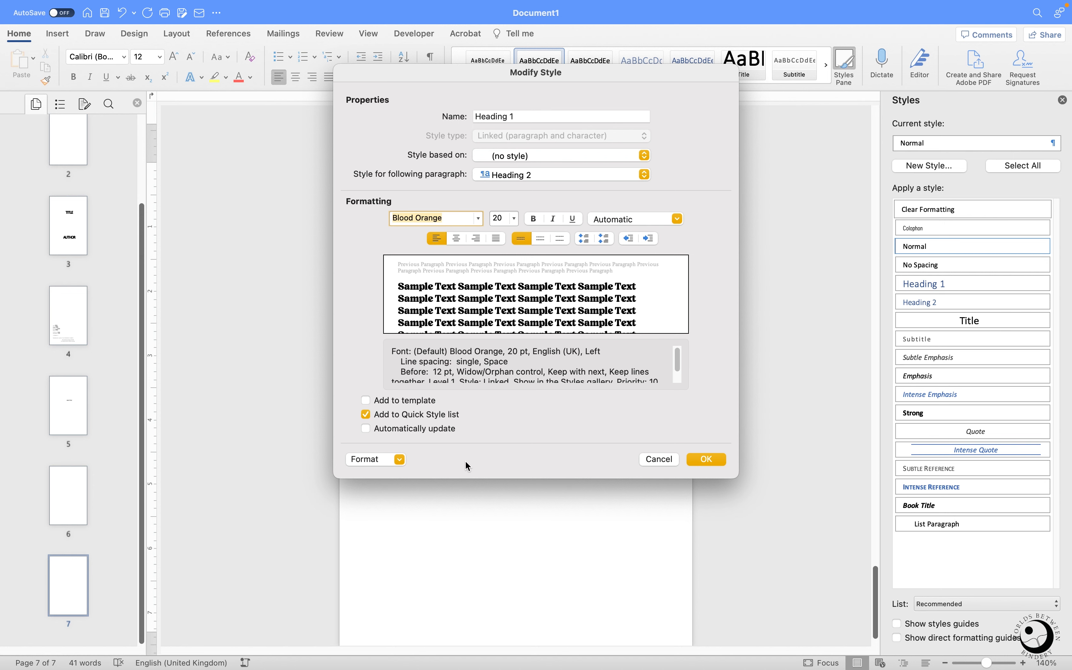
Step: Set the Heading 1 style's paragraph spacing to 80 pt before and 10 pt after, and centre its alignment
{"action": "left_click", "coordinate": [392, 460]}
{"action": "left_click", "coordinate": [382, 489]}
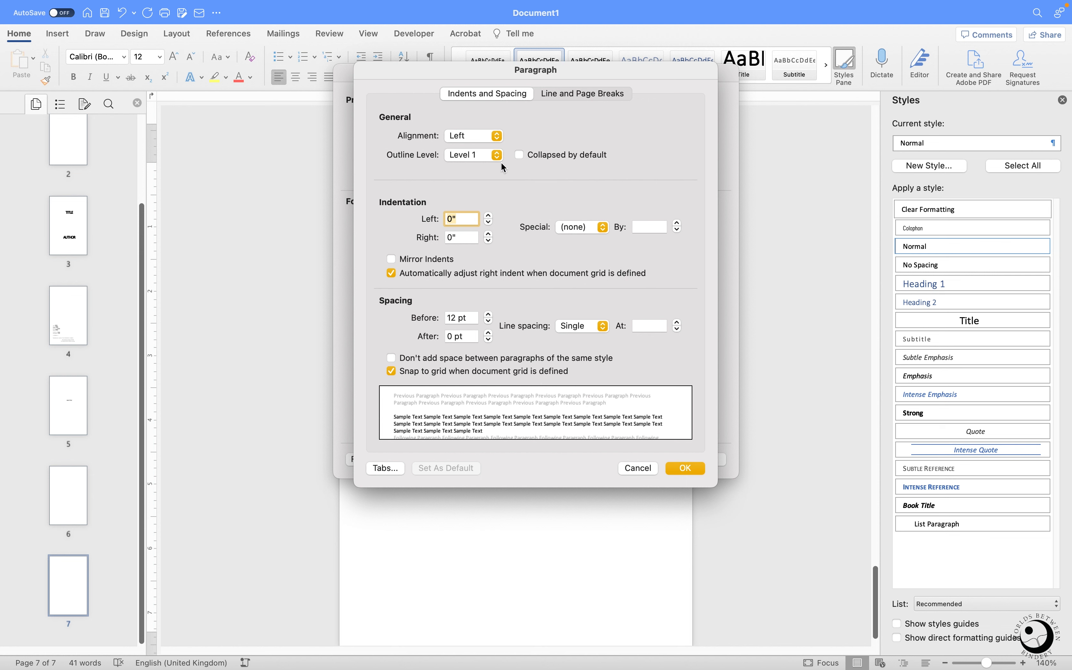
{"action": "left_click", "coordinate": [450, 318]}
{"action": "left_click_drag", "start_coordinate": [452, 318], "coordinate": [448, 320]}
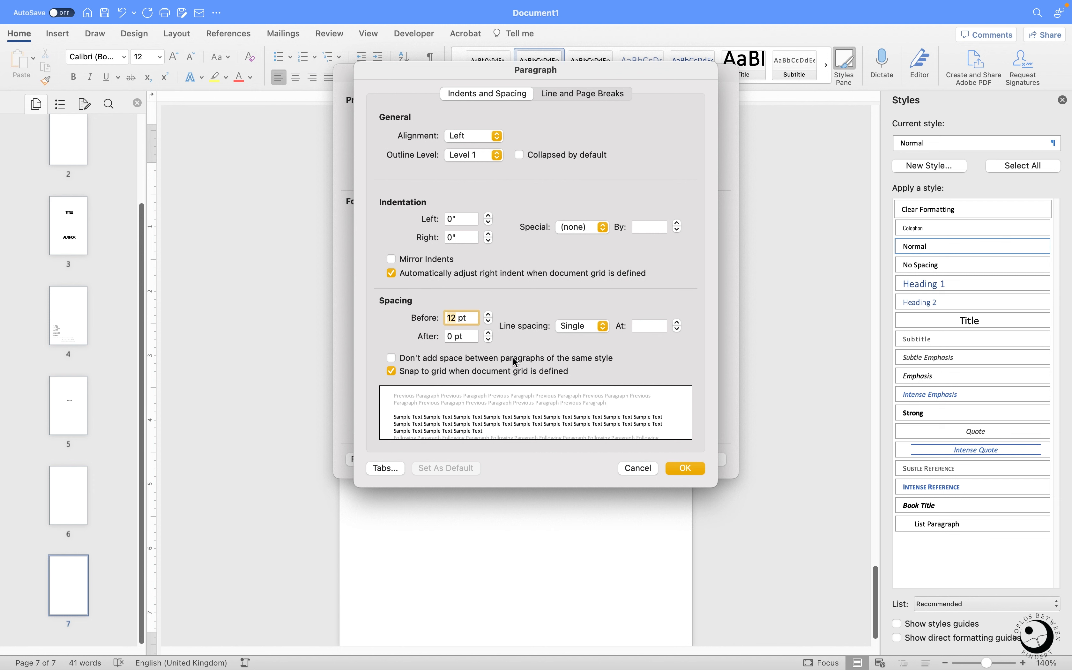
{"action": "type", "text": "80"}
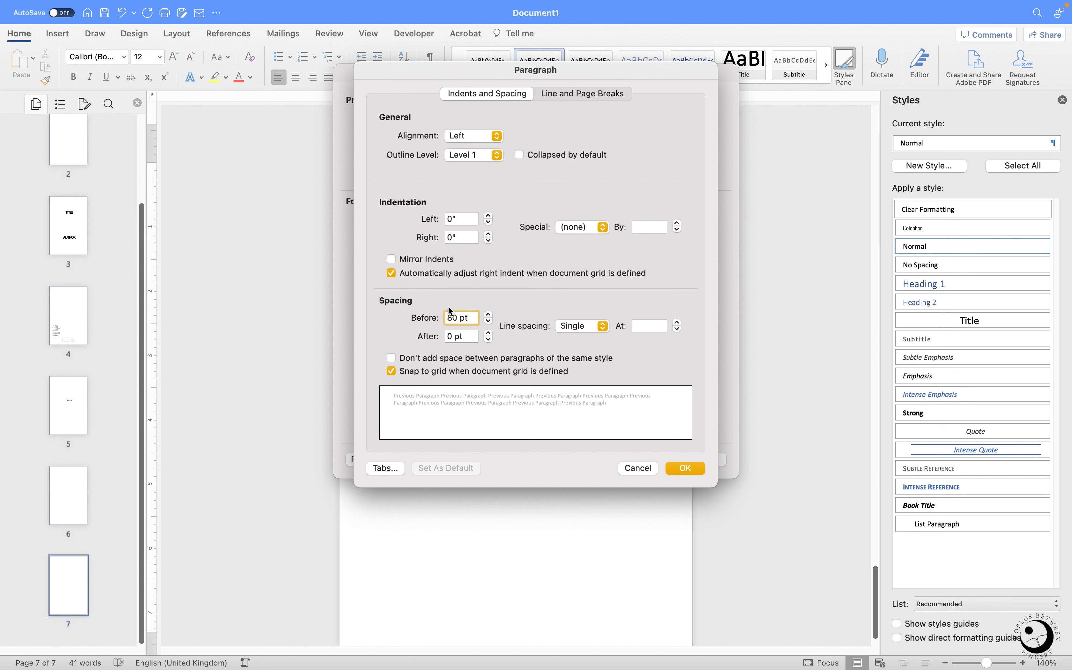
{"action": "double_click", "coordinate": [451, 337]}
{"action": "type", "text": "10"}
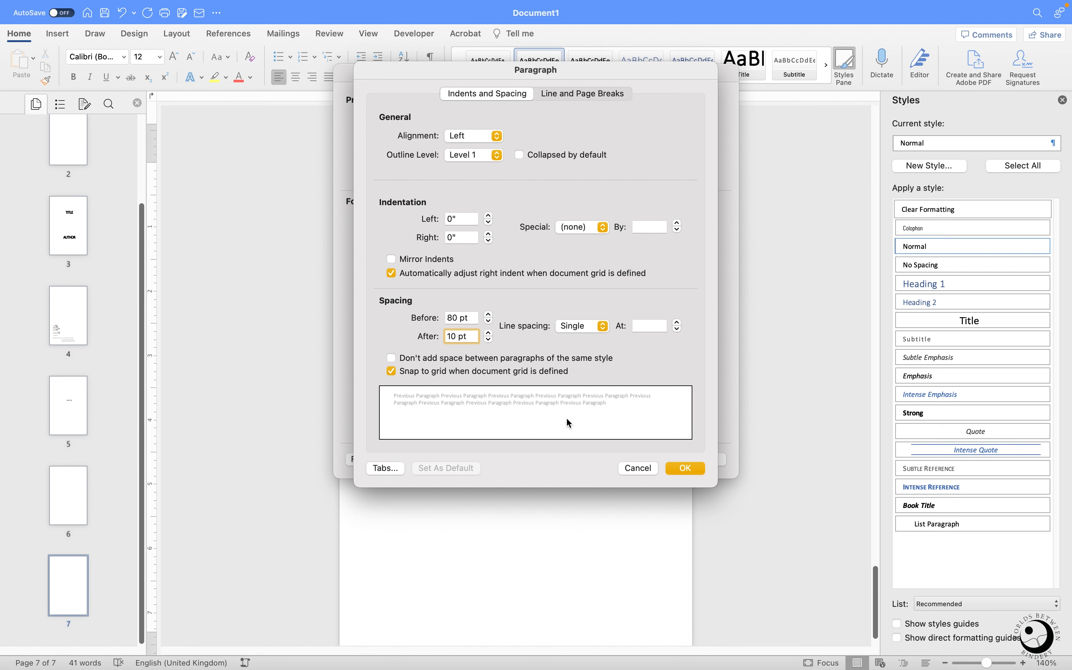
{"action": "left_click", "coordinate": [693, 468]}
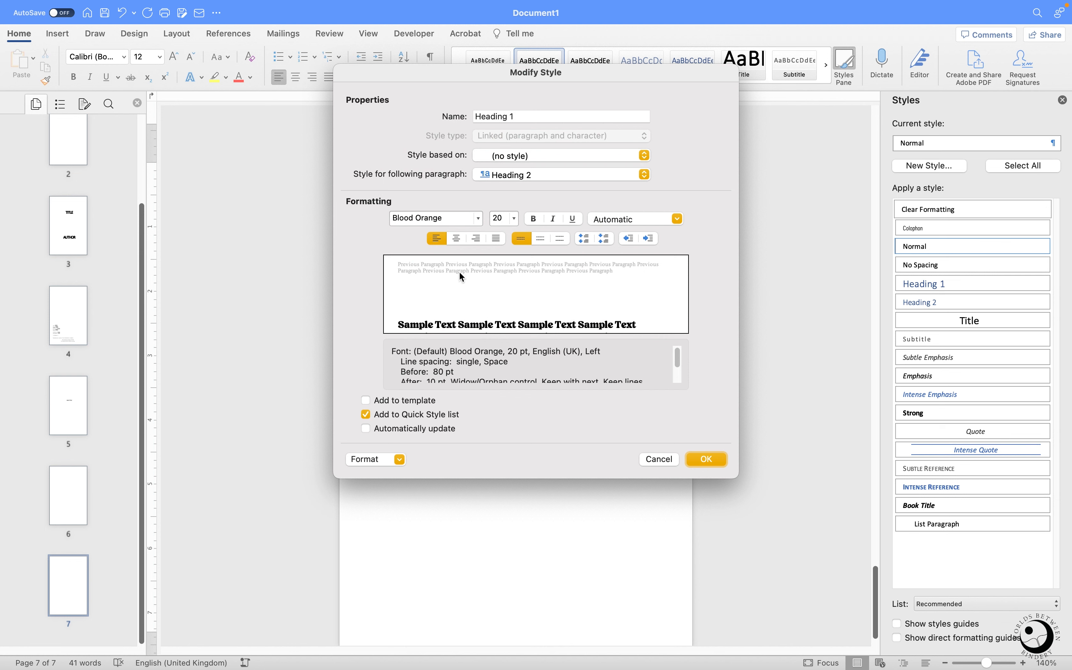
{"action": "left_click", "coordinate": [454, 241]}
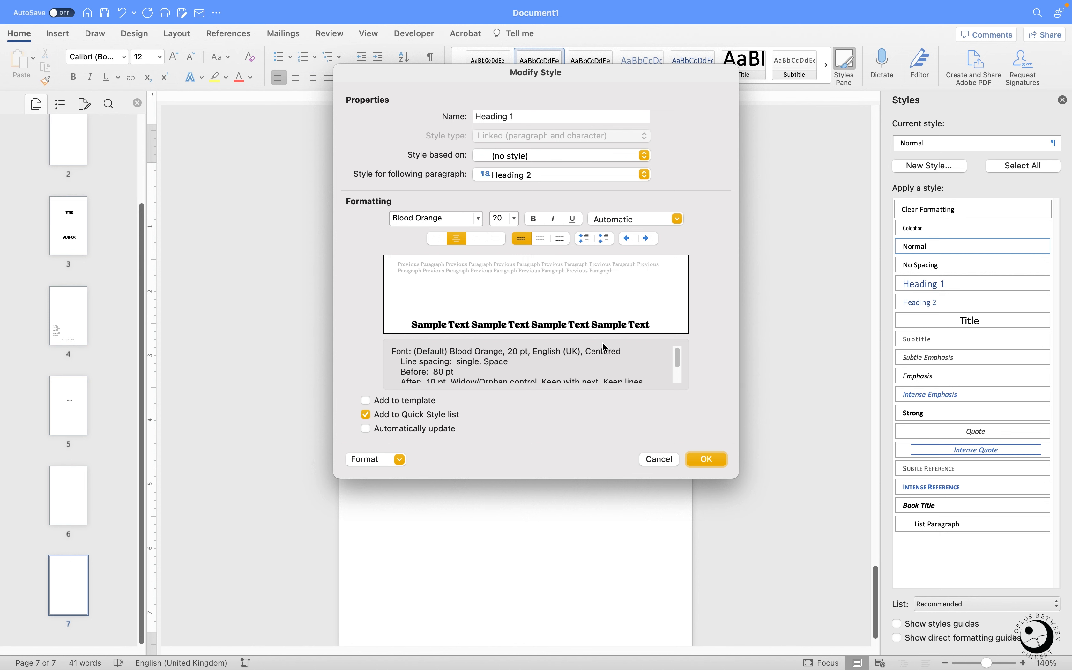
{"action": "left_click", "coordinate": [714, 458]}
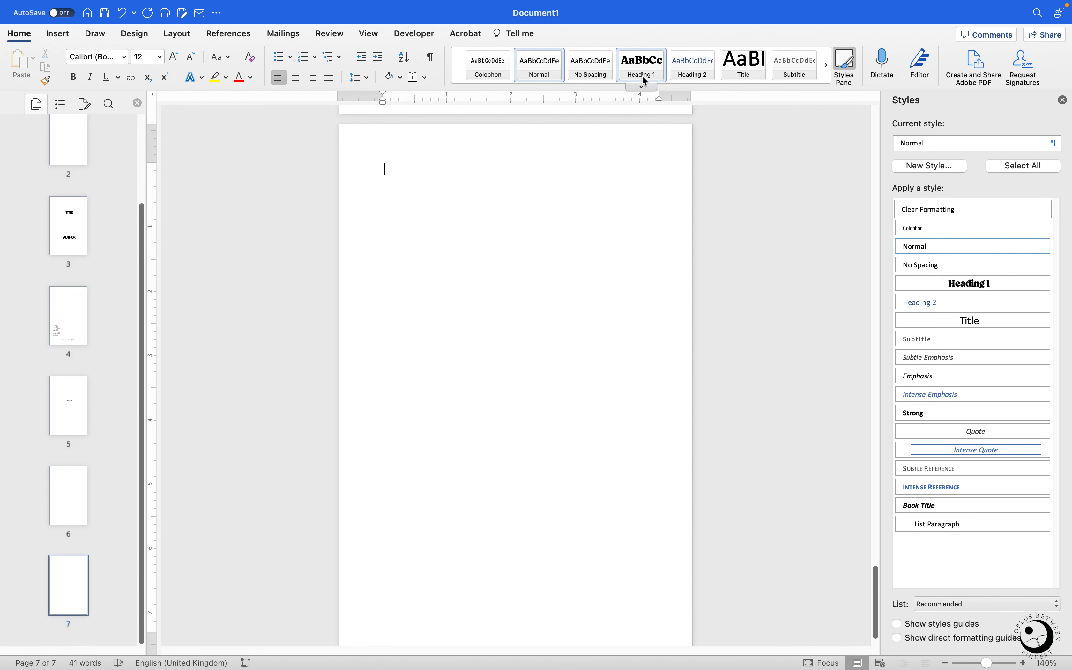
Step: Apply the Heading 1 style to the empty paragraph on page 7 and enter the heading "Chapter 1"
{"action": "left_click", "coordinate": [643, 76]}
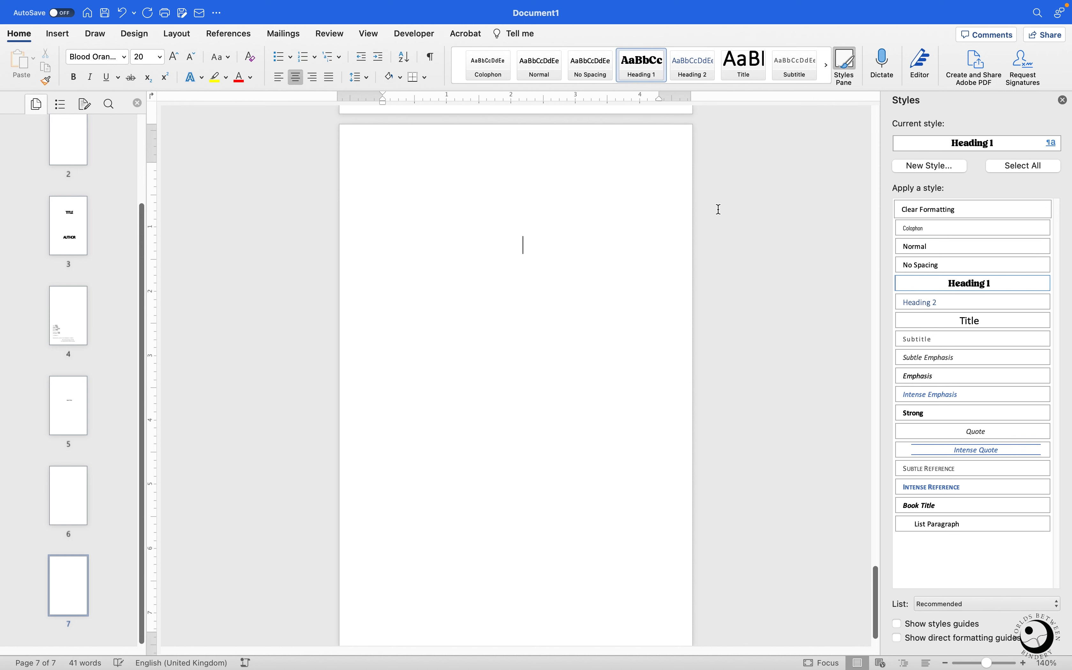
{"action": "type", "text": "Chapter 1"}
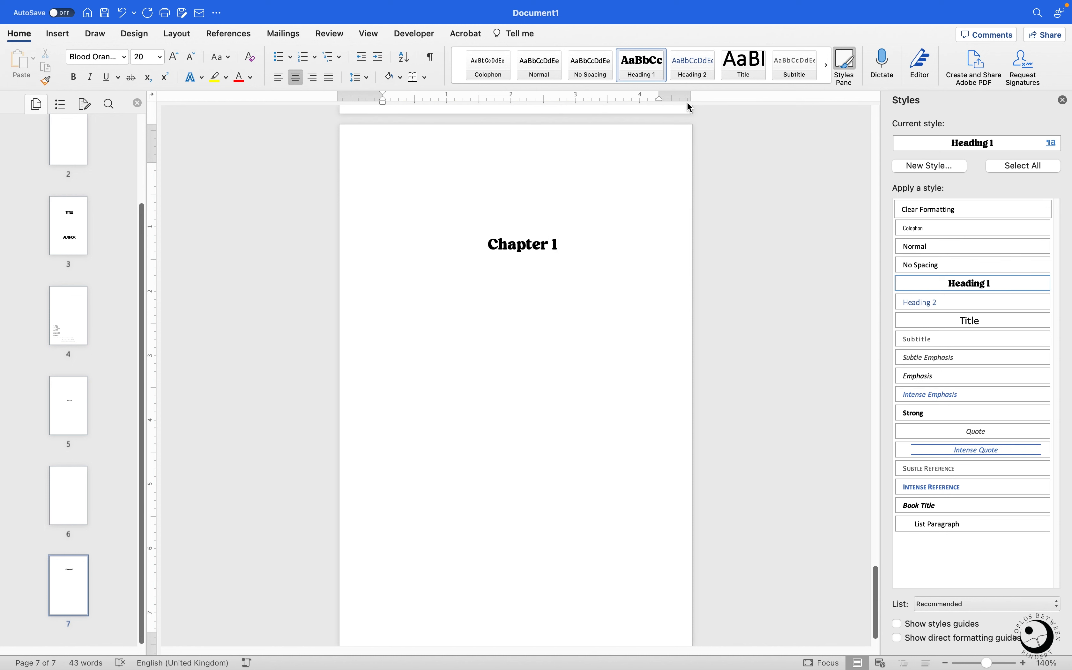
Step: Modify the Heading 2 style to use the Automatic font color
{"action": "right_click", "coordinate": [694, 69]}
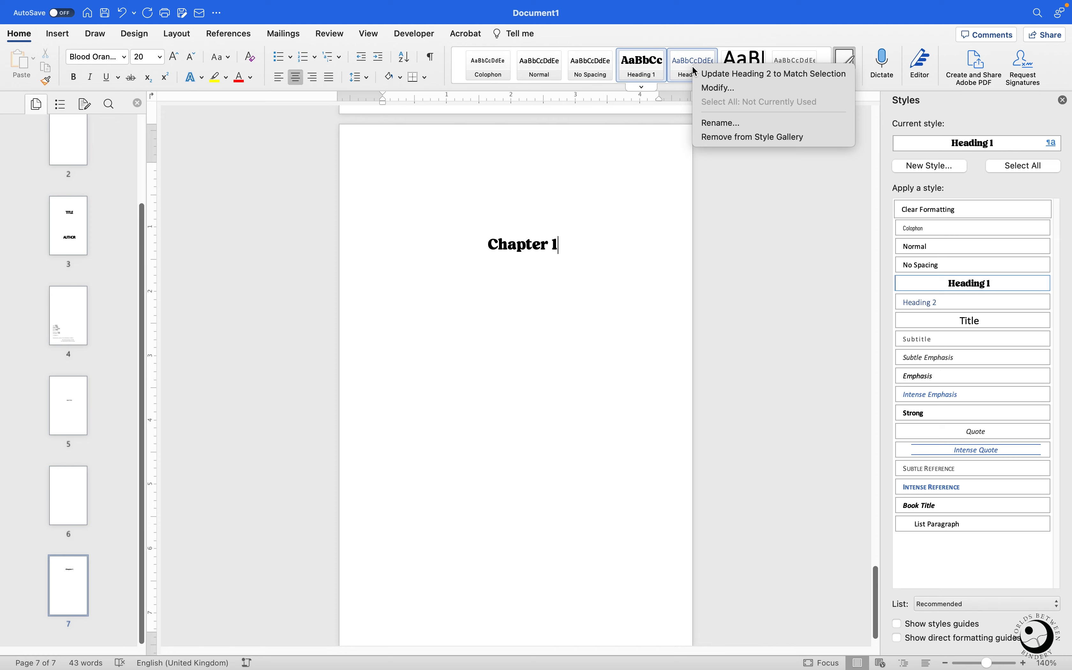
{"action": "left_click", "coordinate": [703, 88]}
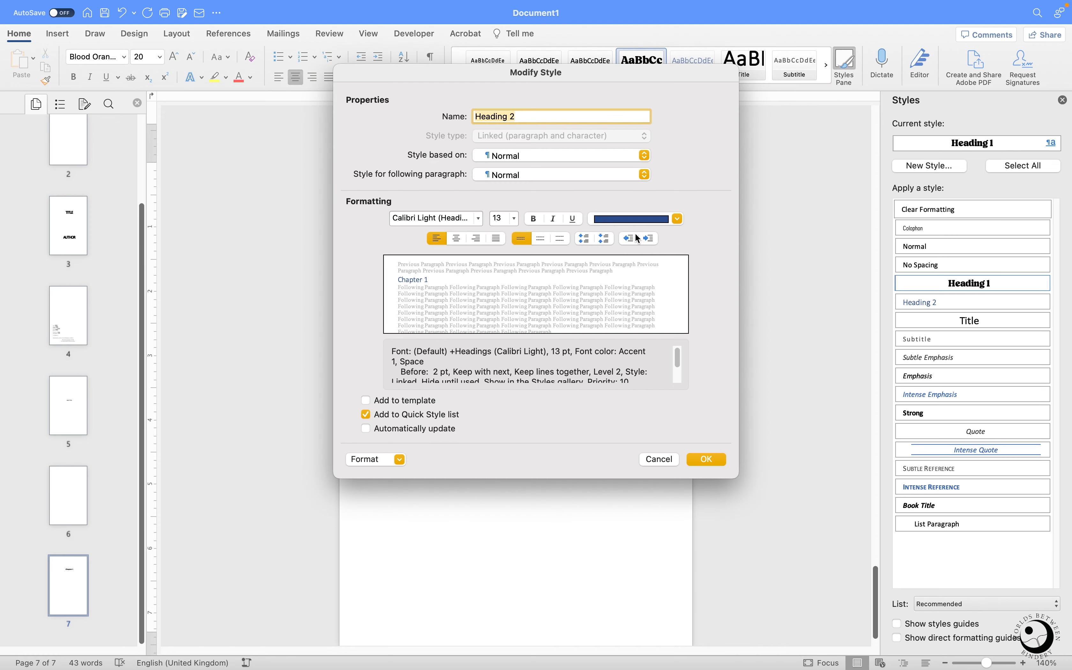
{"action": "left_click", "coordinate": [635, 218]}
{"action": "left_click", "coordinate": [636, 240]}
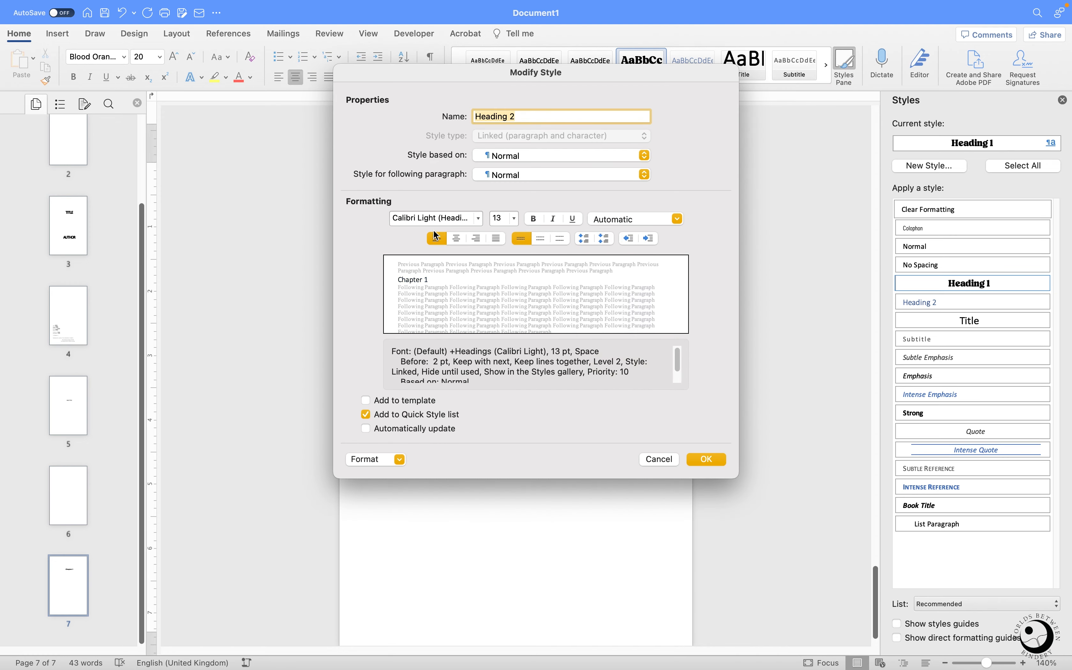
{"action": "left_click", "coordinate": [469, 222]}
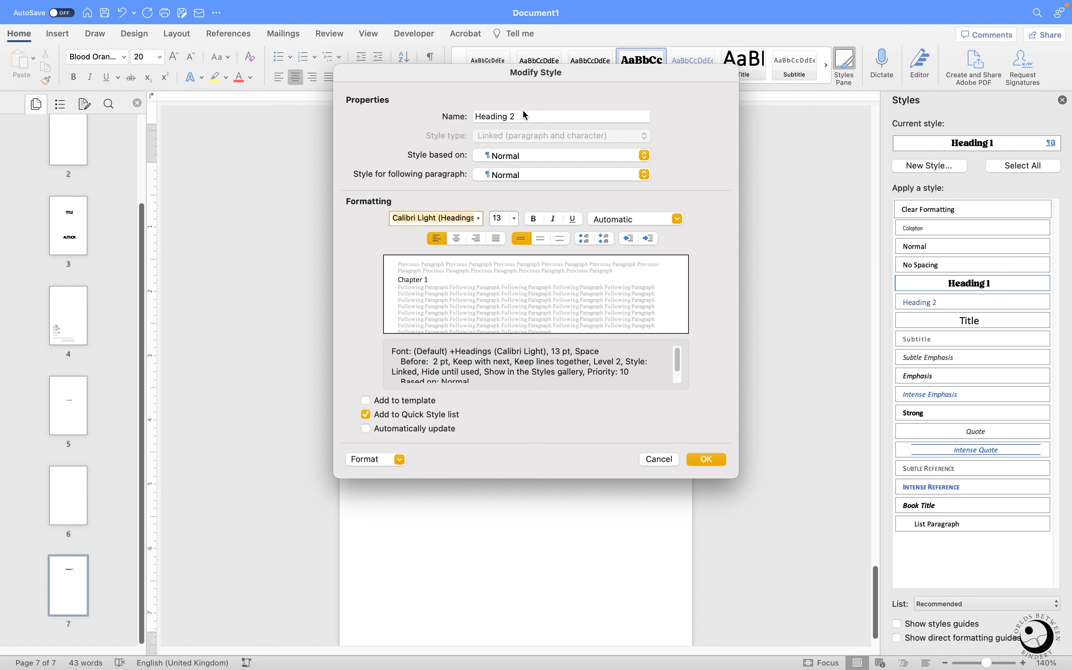
{"action": "left_click_drag", "start_coordinate": [536, 81], "coordinate": [883, 172]}
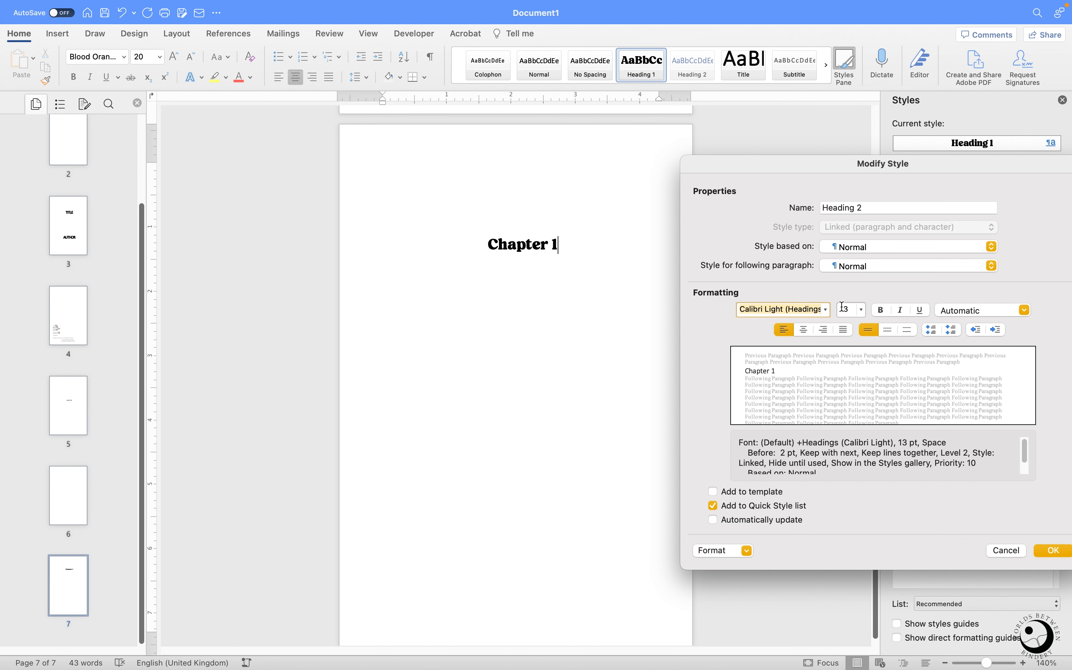
{"action": "left_click", "coordinate": [826, 309]}
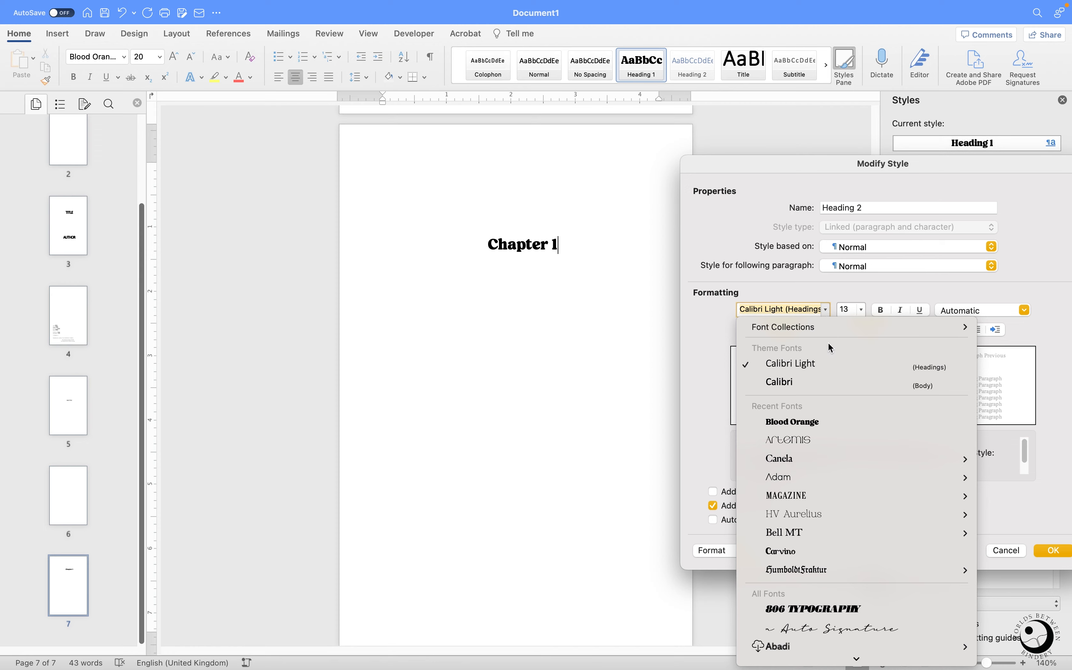
{"action": "scroll", "coordinate": [826, 457], "scroll_direction": "down", "scroll_amount": 5}
{"action": "scroll", "coordinate": [822, 459], "scroll_direction": "down", "scroll_amount": 20}
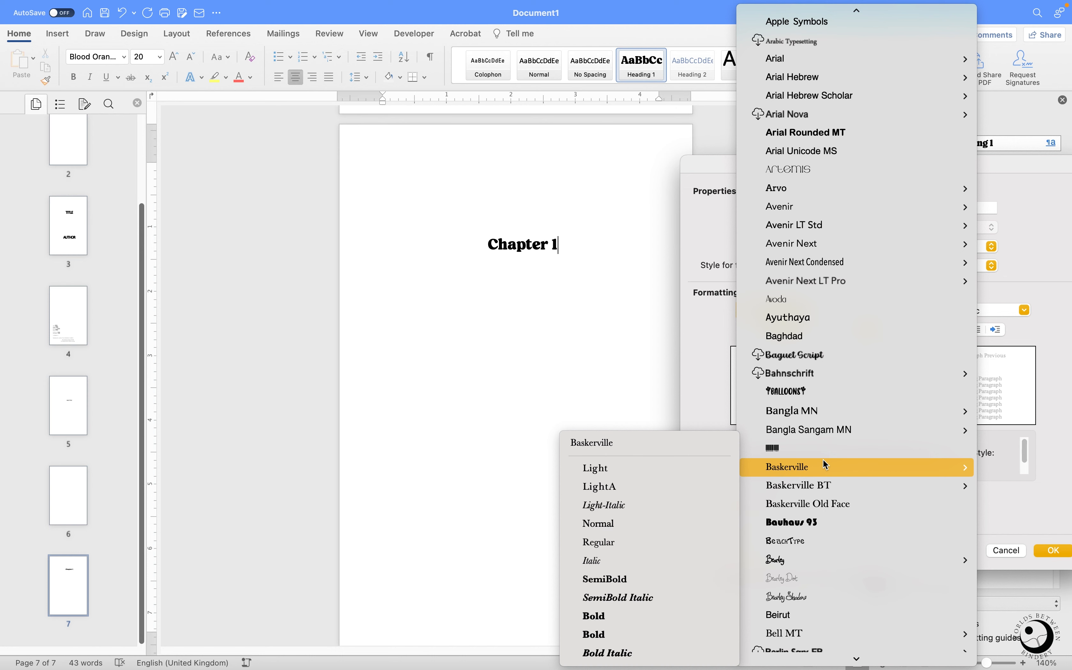
{"action": "scroll", "coordinate": [822, 459], "scroll_direction": "up", "scroll_amount": 20}
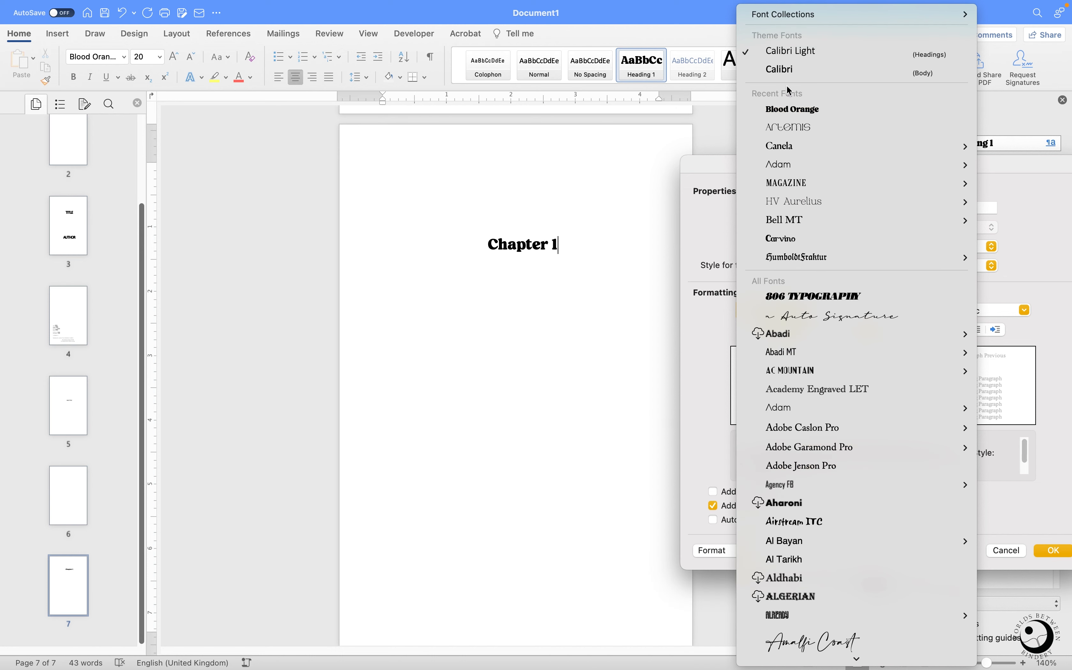
{"action": "left_click", "coordinate": [722, 167]}
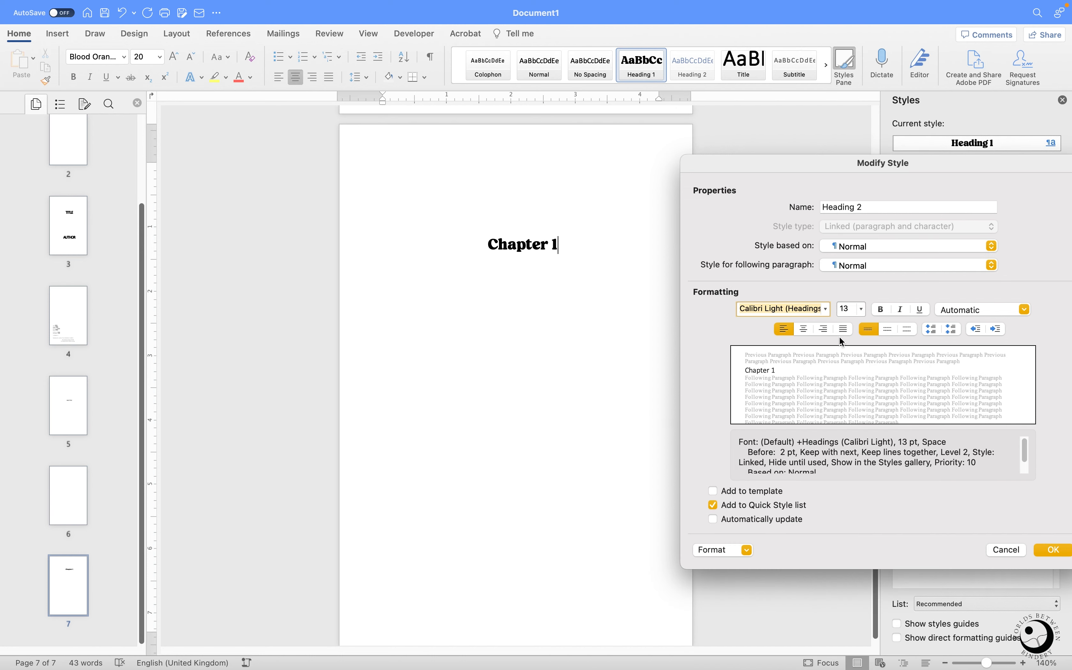
Step: Set the Heading 2 style's font size to 14 pt and base it on (no style)
{"action": "left_click", "coordinate": [861, 309]}
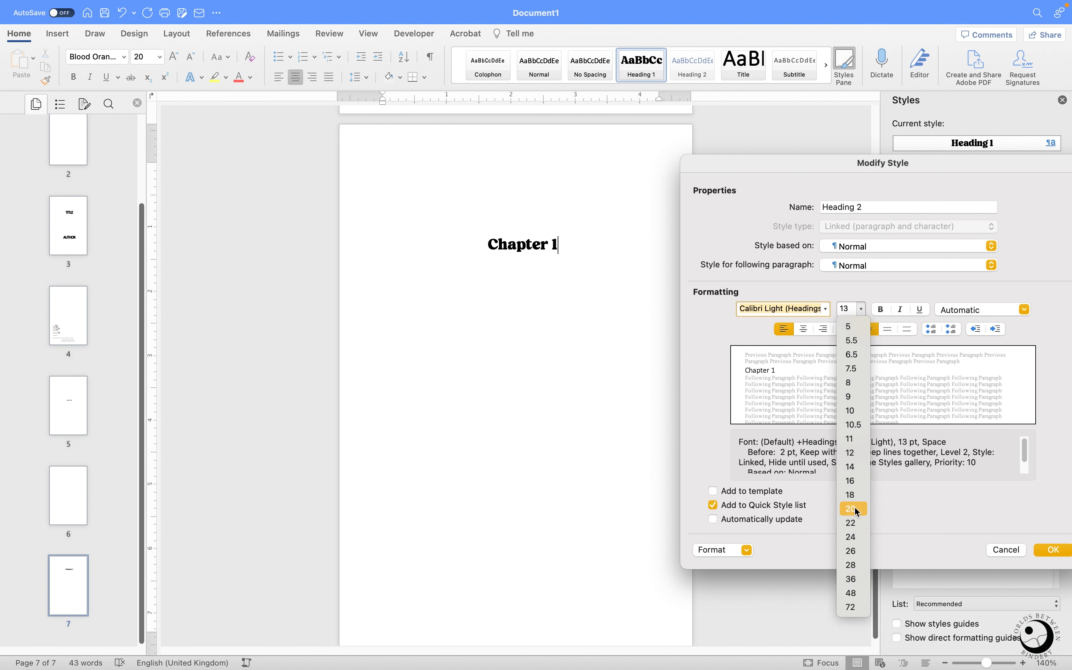
{"action": "left_click", "coordinate": [854, 466]}
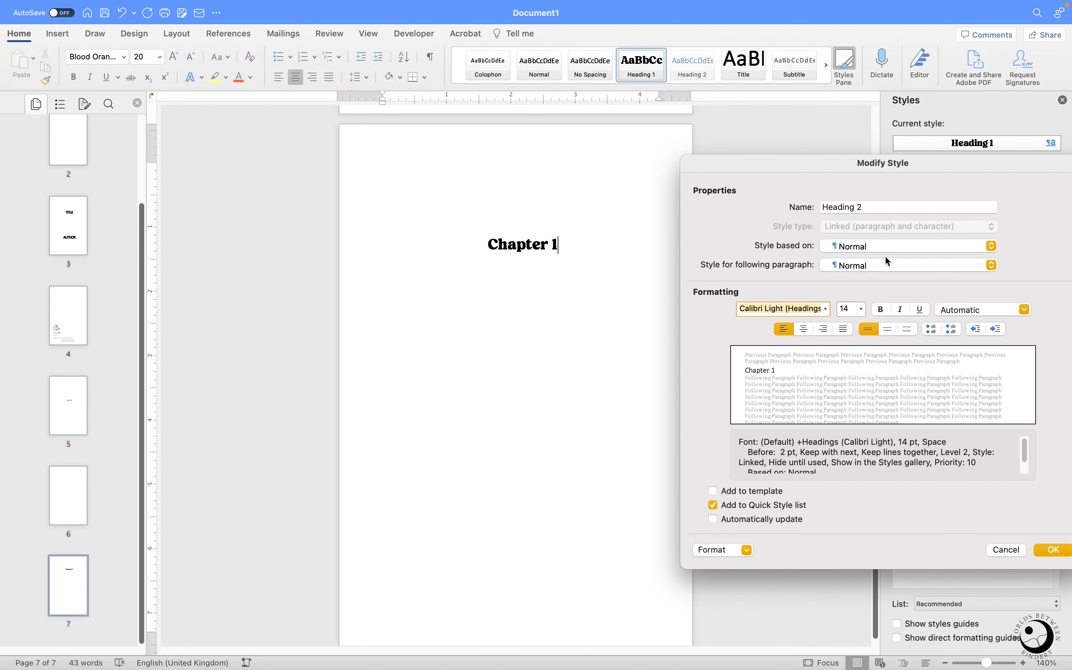
{"action": "left_click", "coordinate": [887, 246]}
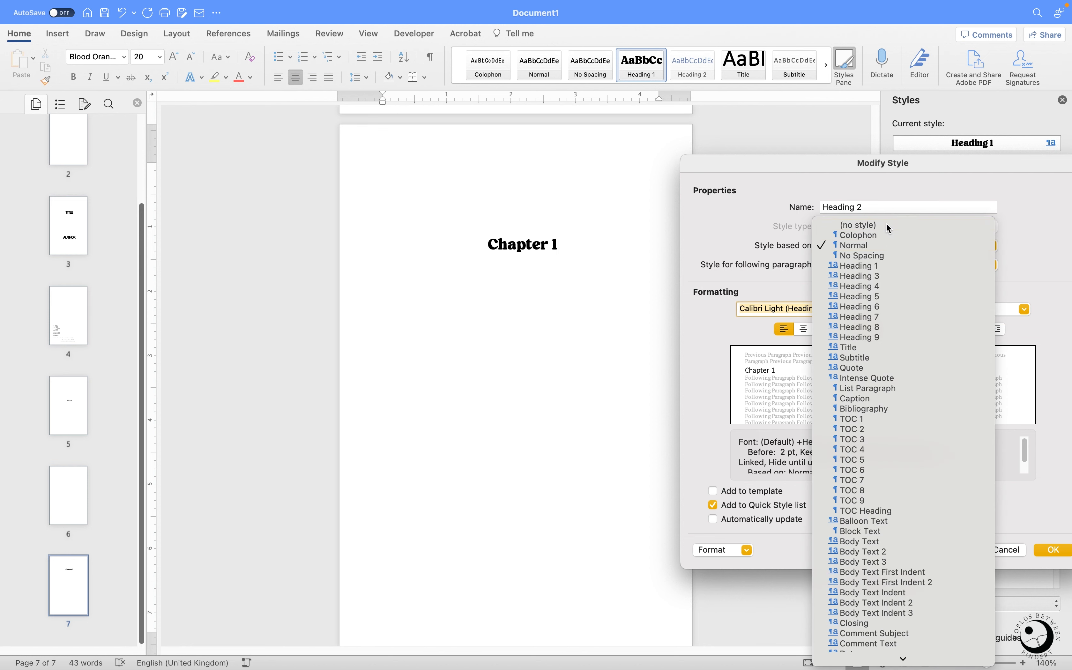
{"action": "left_click", "coordinate": [886, 223]}
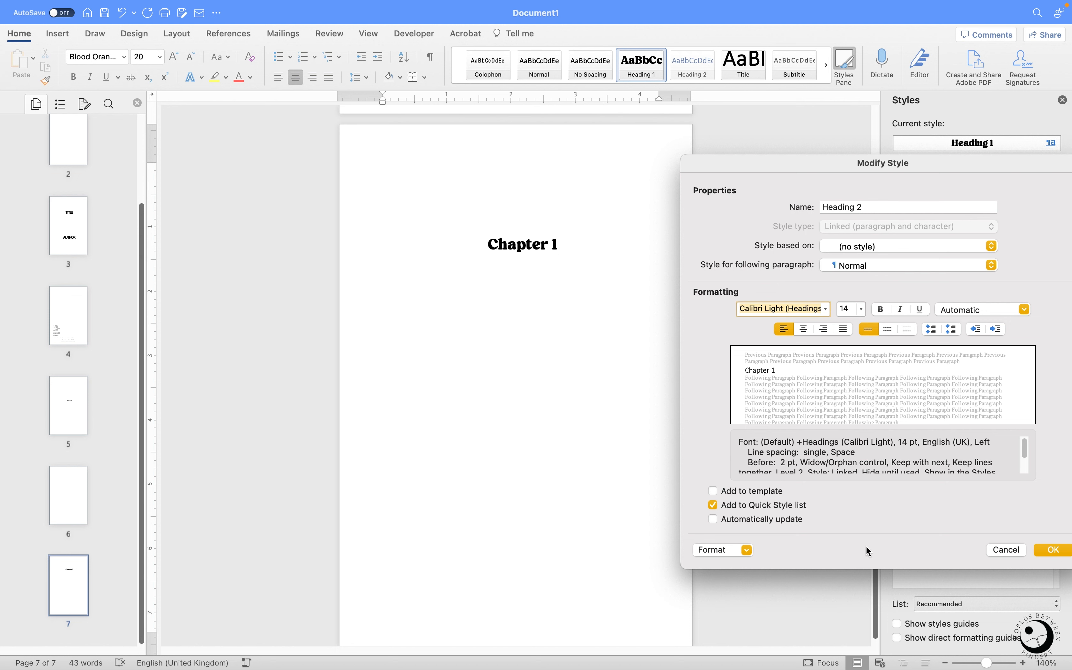
Step: Give the Heading 2 style paragraph spacing of 0 pt before and 20 pt after with Centered alignment, and save the style
{"action": "left_click", "coordinate": [733, 559]}
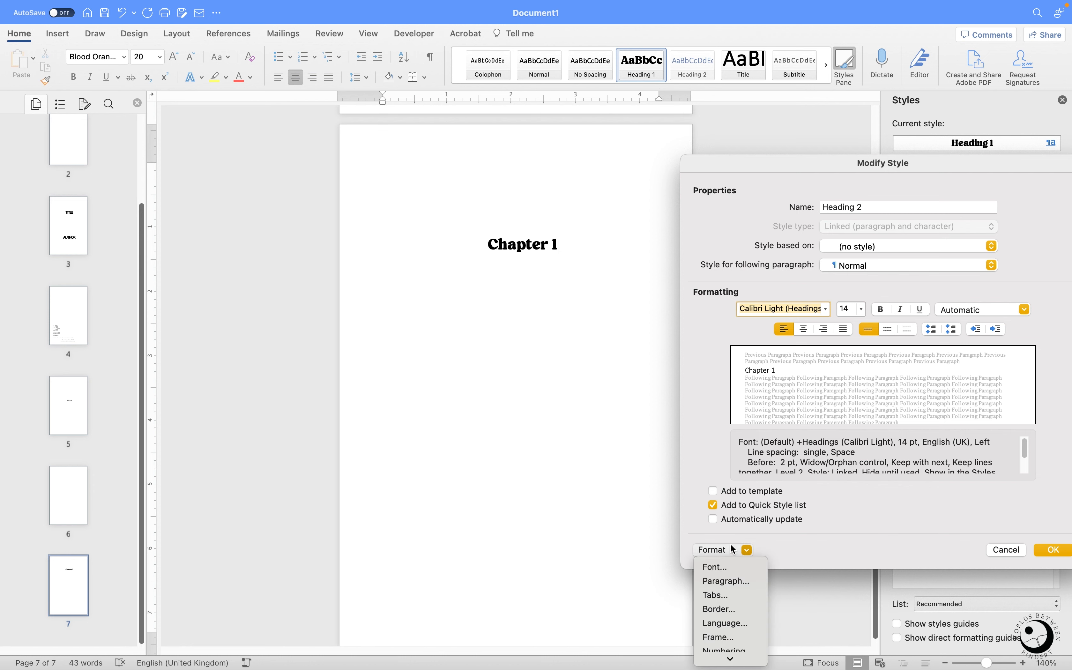
{"action": "left_click", "coordinate": [729, 579]}
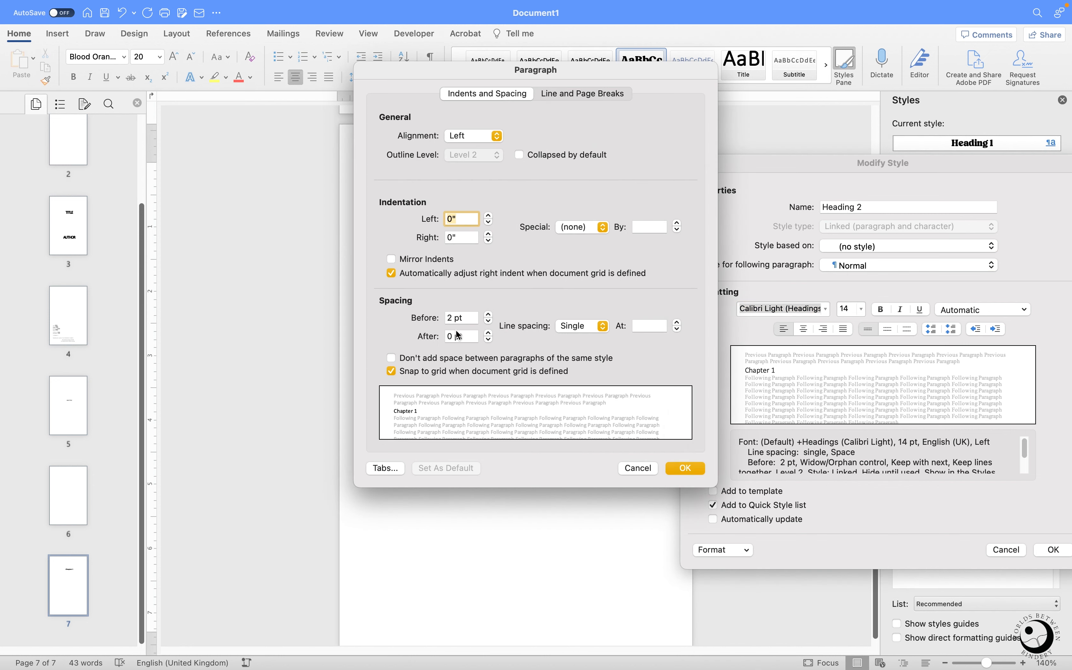
{"action": "left_click", "coordinate": [448, 318]}
{"action": "type", "text": "0"}
{"action": "left_click_drag", "start_coordinate": [451, 338], "coordinate": [447, 338]}
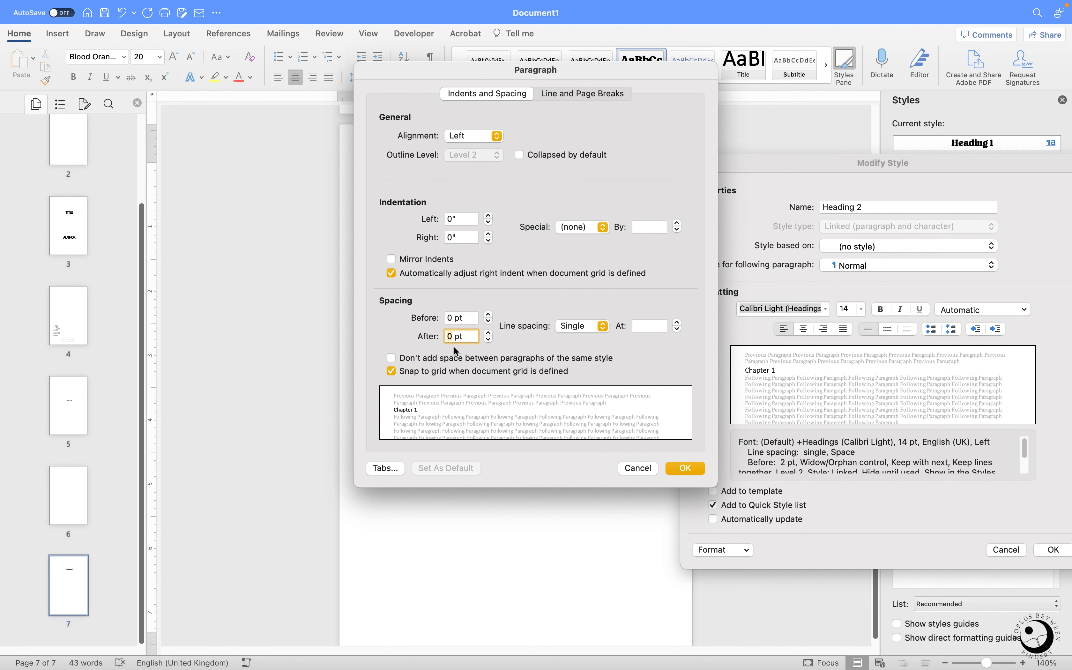
{"action": "type", "text": "20"}
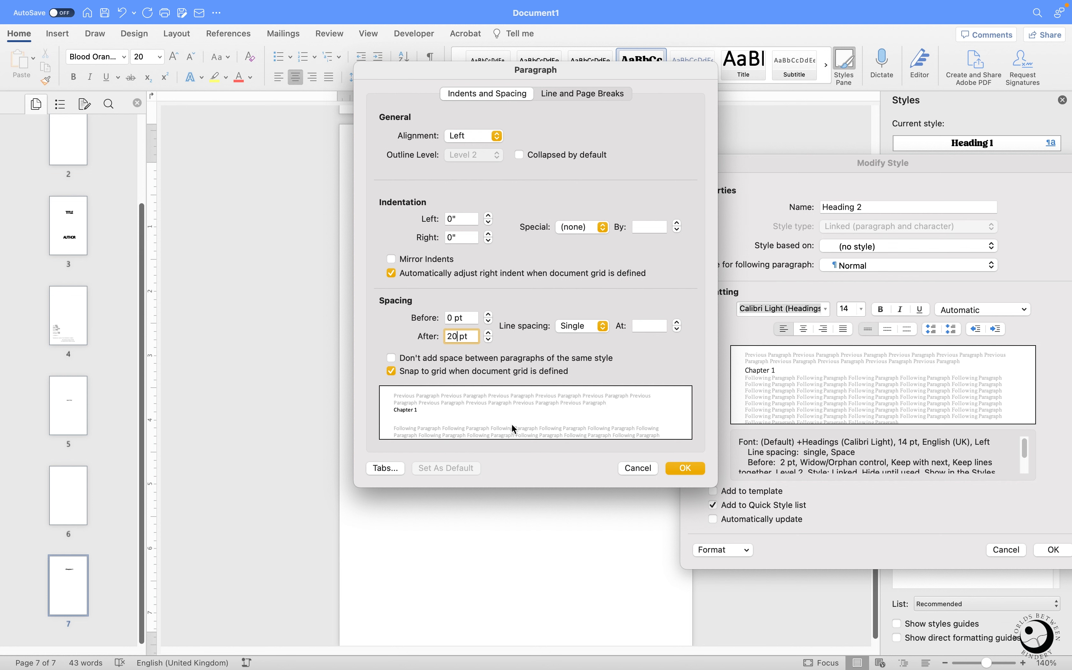
{"action": "left_click", "coordinate": [471, 132]}
{"action": "left_click", "coordinate": [471, 152]}
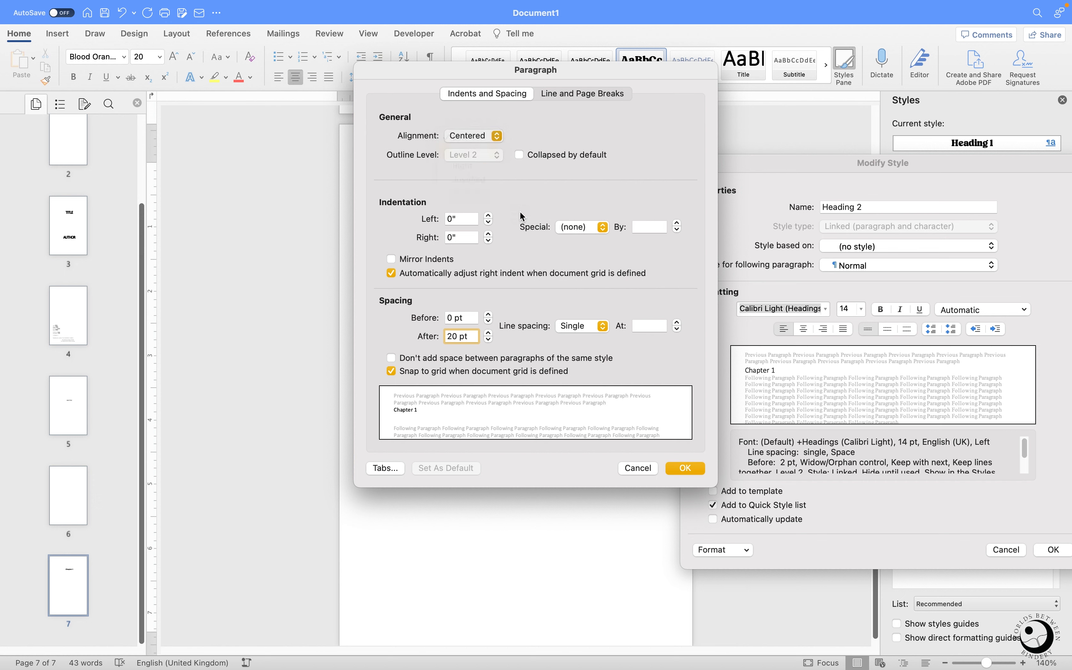
{"action": "left_click", "coordinate": [690, 468]}
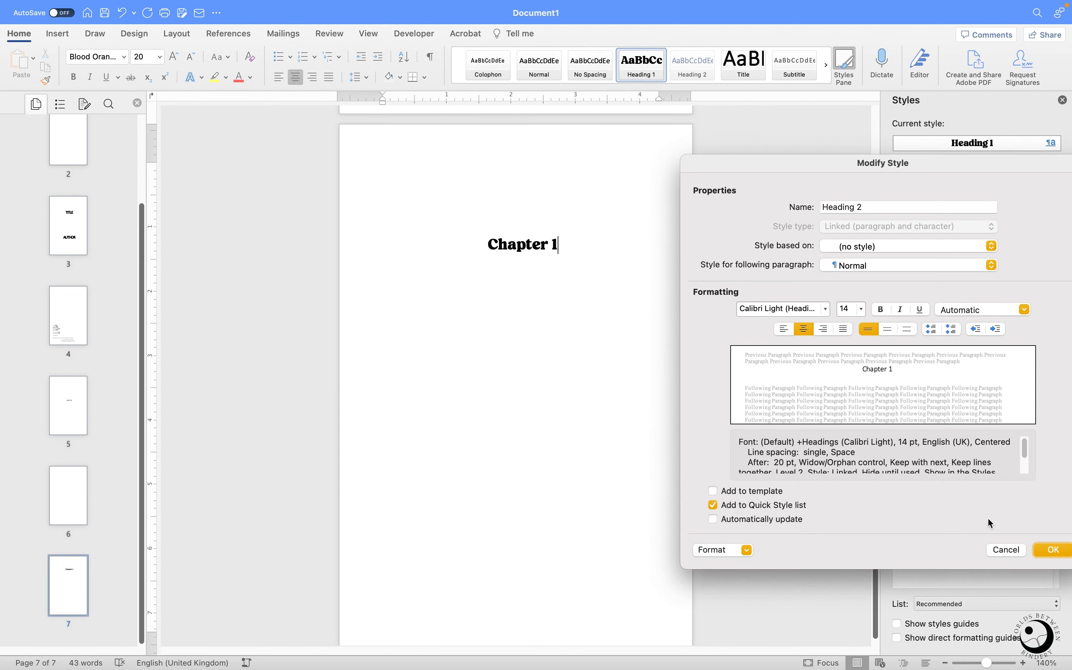
{"action": "left_click", "coordinate": [1054, 549]}
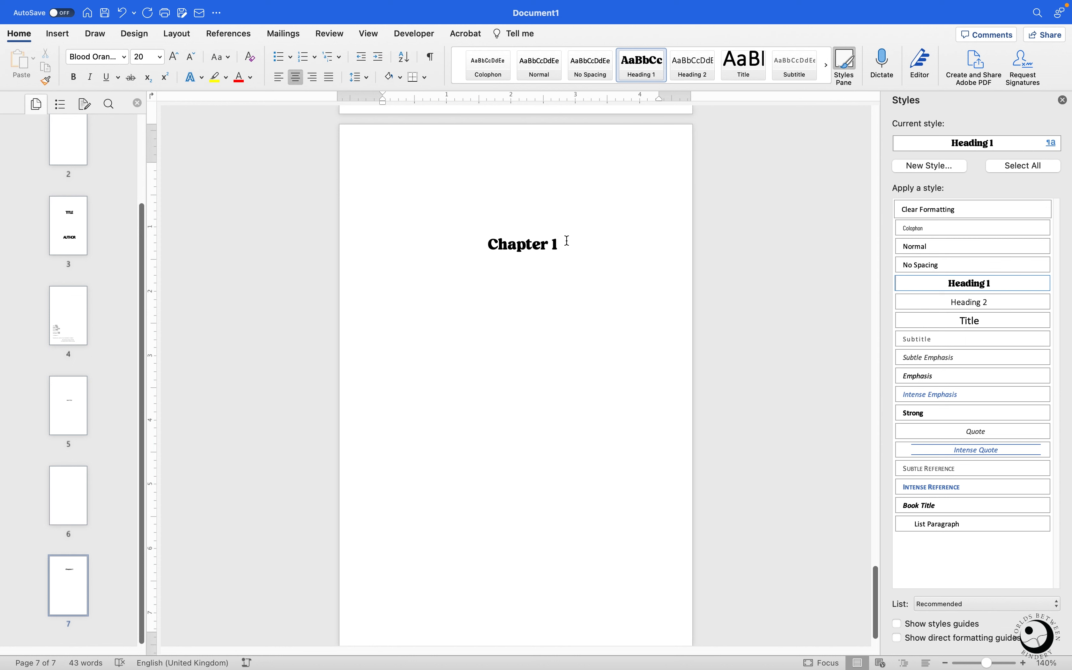
Step: Add the line "Chapter Name" in the Heading 2 style below the Chapter 1 heading
{"action": "key", "text": "Return"}
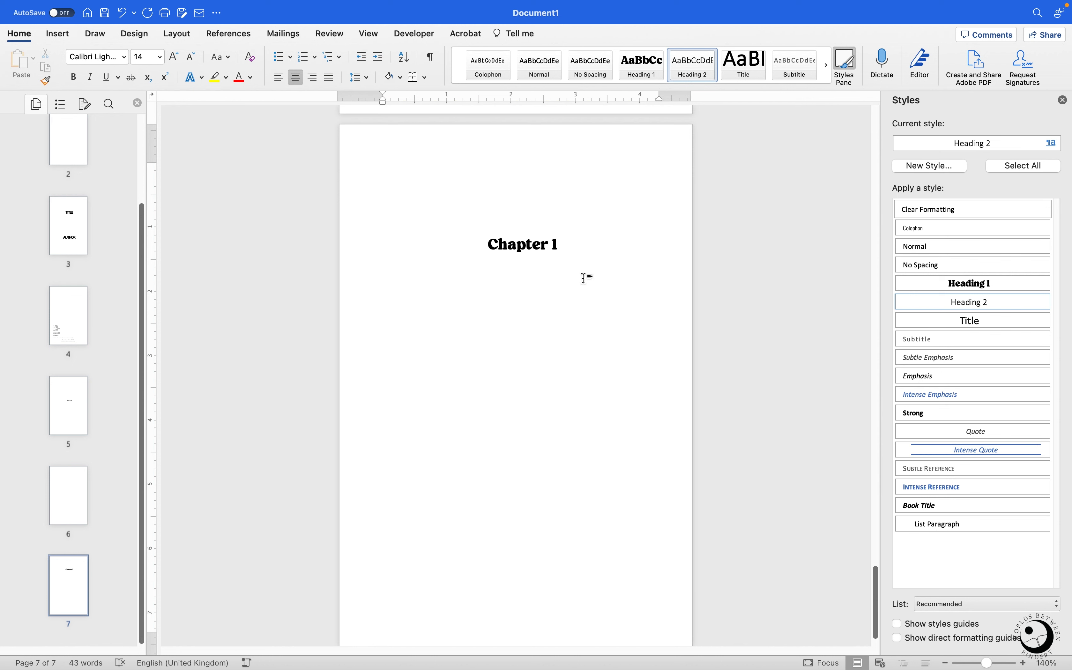
{"action": "type", "text": "Chapter Name"}
Step: Modify the Heading 1 style so its paragraph spacing after is 0 pt
{"action": "right_click", "coordinate": [631, 74]}
{"action": "left_click", "coordinate": [667, 293]}
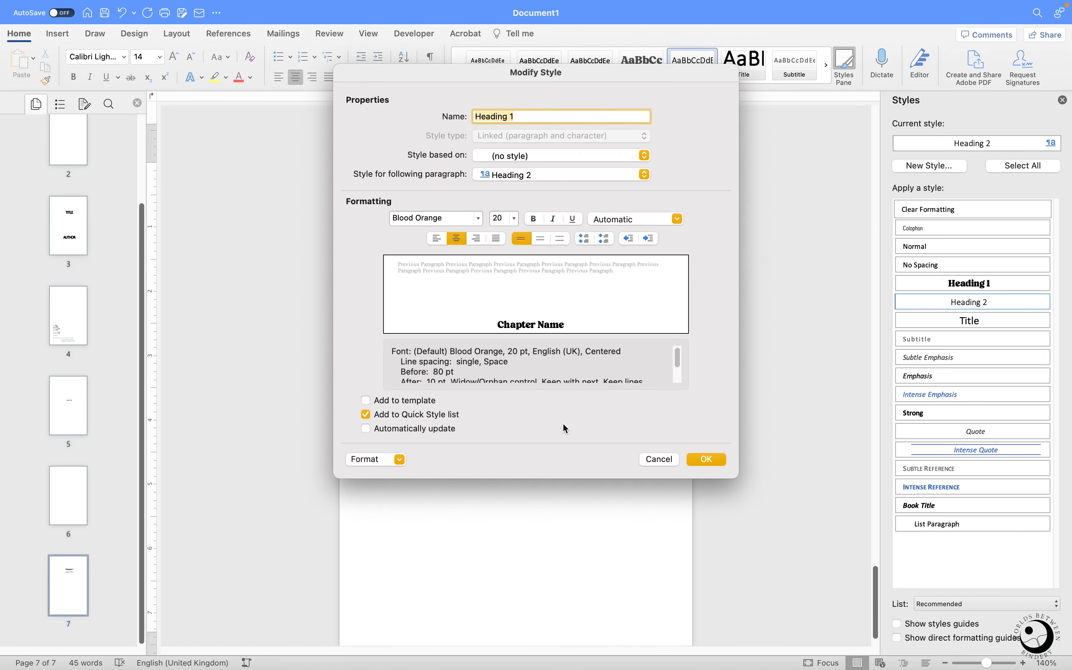
{"action": "left_click", "coordinate": [380, 463]}
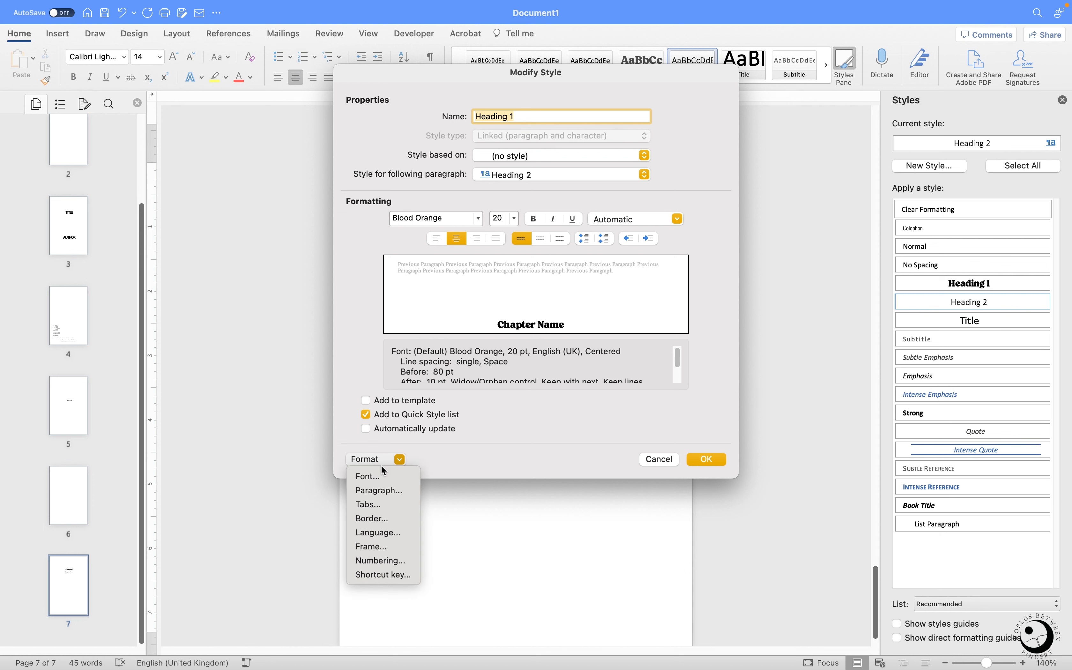
{"action": "left_click", "coordinate": [379, 490]}
{"action": "double_click", "coordinate": [447, 338]}
{"action": "type", "text": "0"}
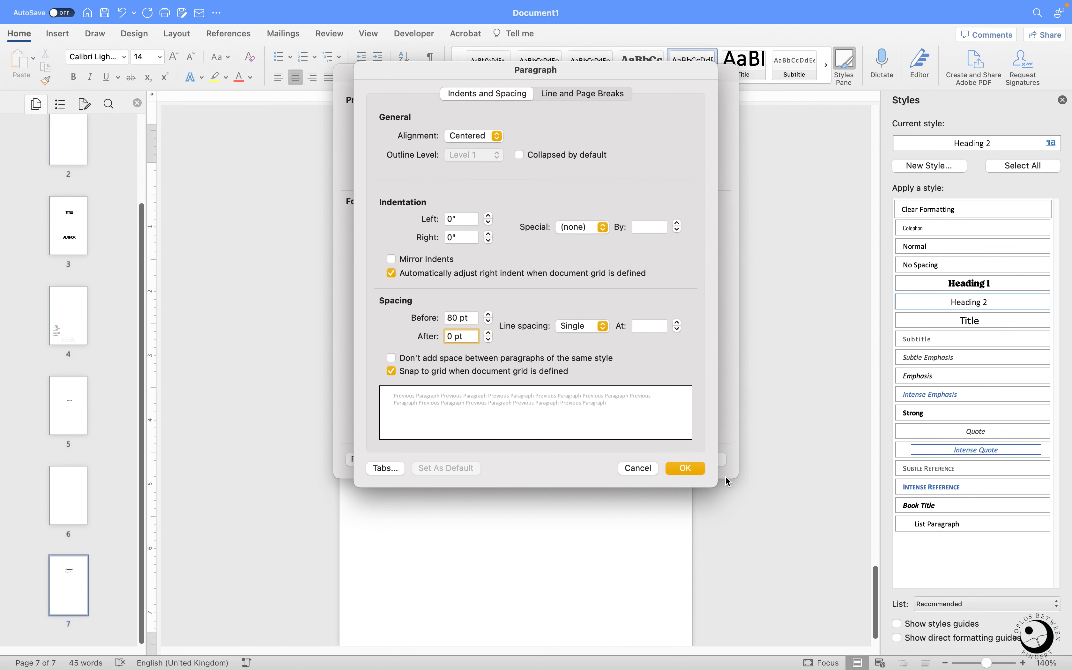
{"action": "left_click", "coordinate": [696, 466]}
{"action": "left_click", "coordinate": [697, 459]}
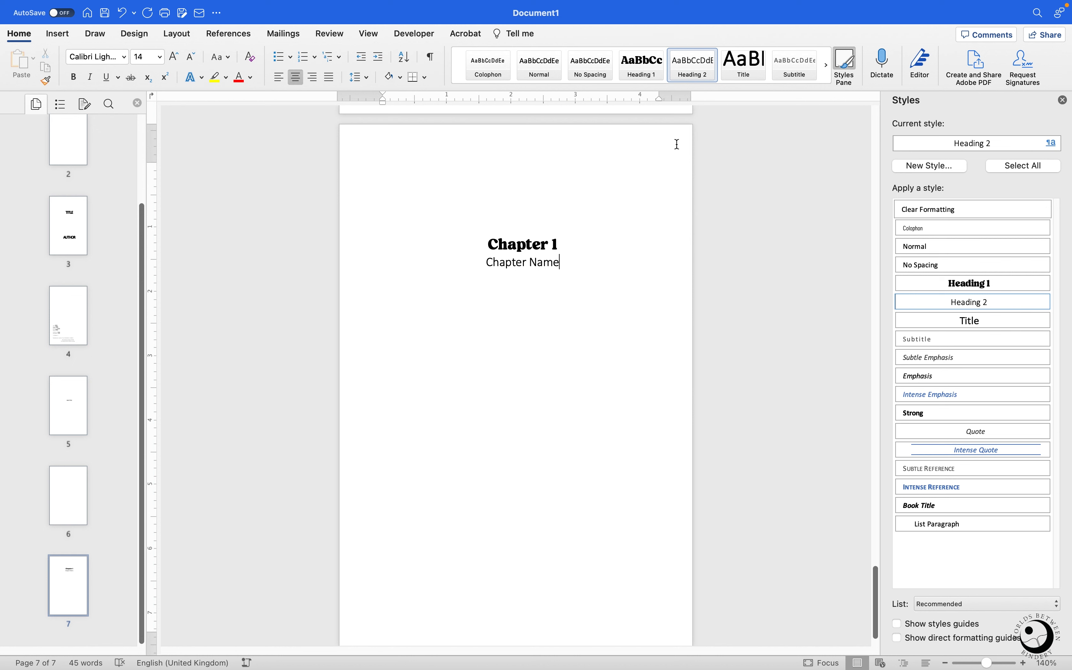
Step: Add a ½ pt single-line bottom paragraph border to the Heading 1 style
{"action": "right_click", "coordinate": [653, 70]}
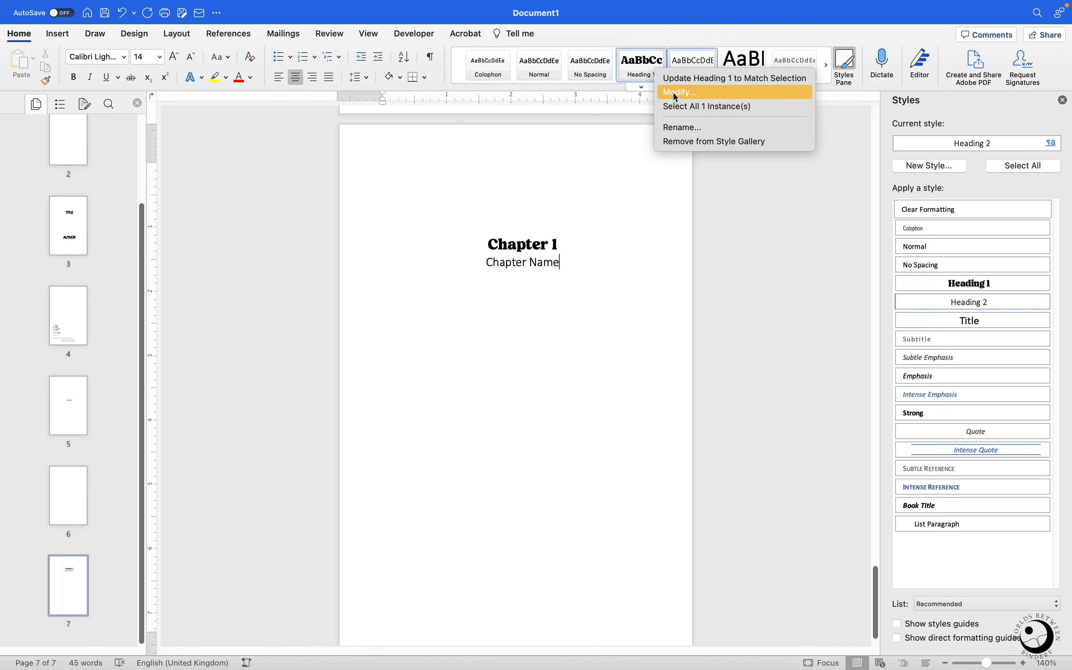
{"action": "left_click", "coordinate": [677, 93]}
{"action": "left_click", "coordinate": [399, 460]}
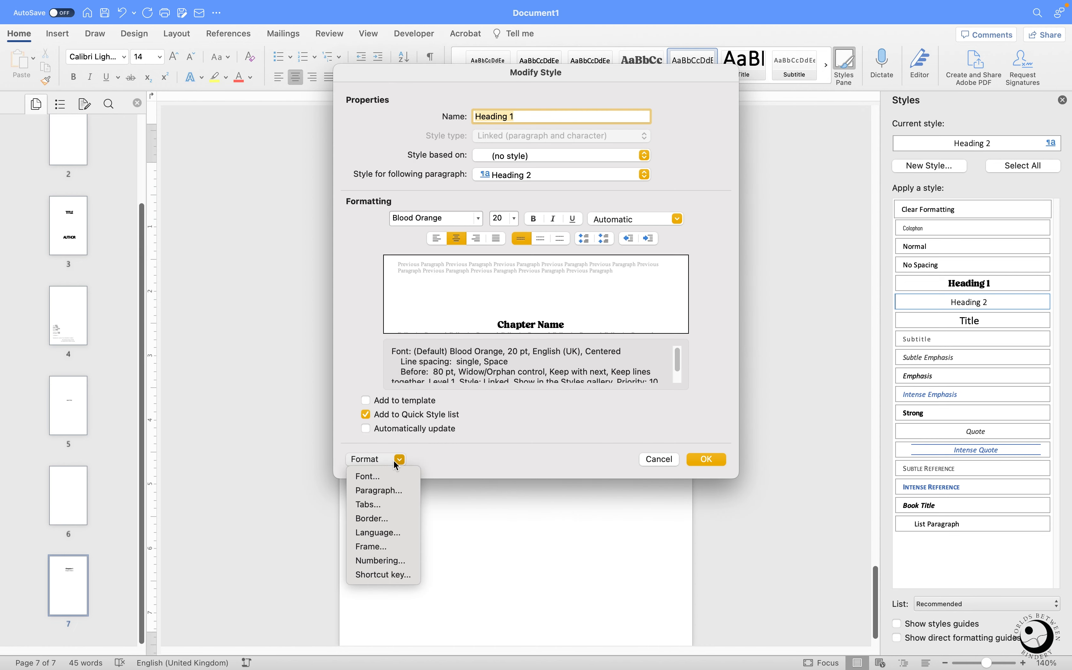
{"action": "left_click", "coordinate": [386, 519]}
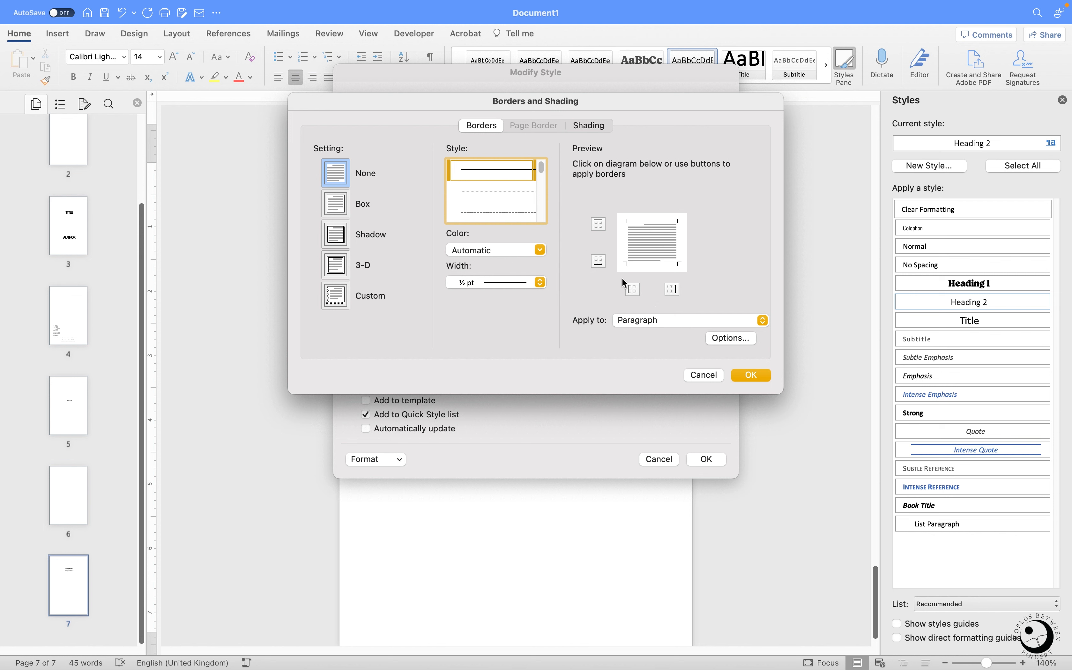
{"action": "left_click", "coordinate": [599, 264]}
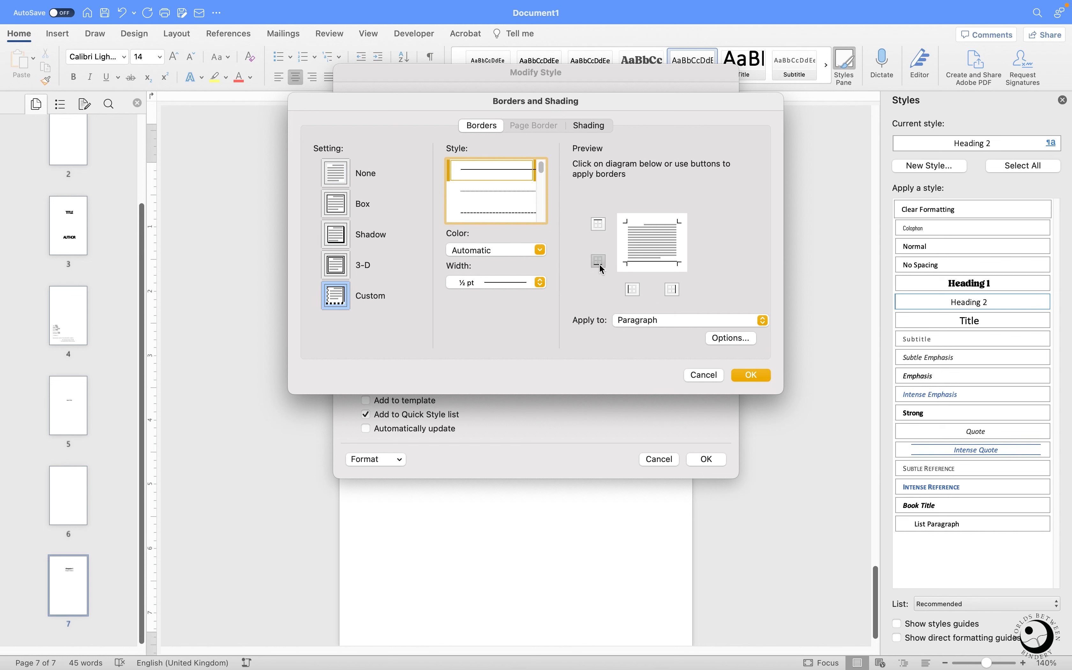
Step: Try a 3 pt line style for the bottom border, and save the Heading 1 style
{"action": "left_click", "coordinate": [524, 281]}
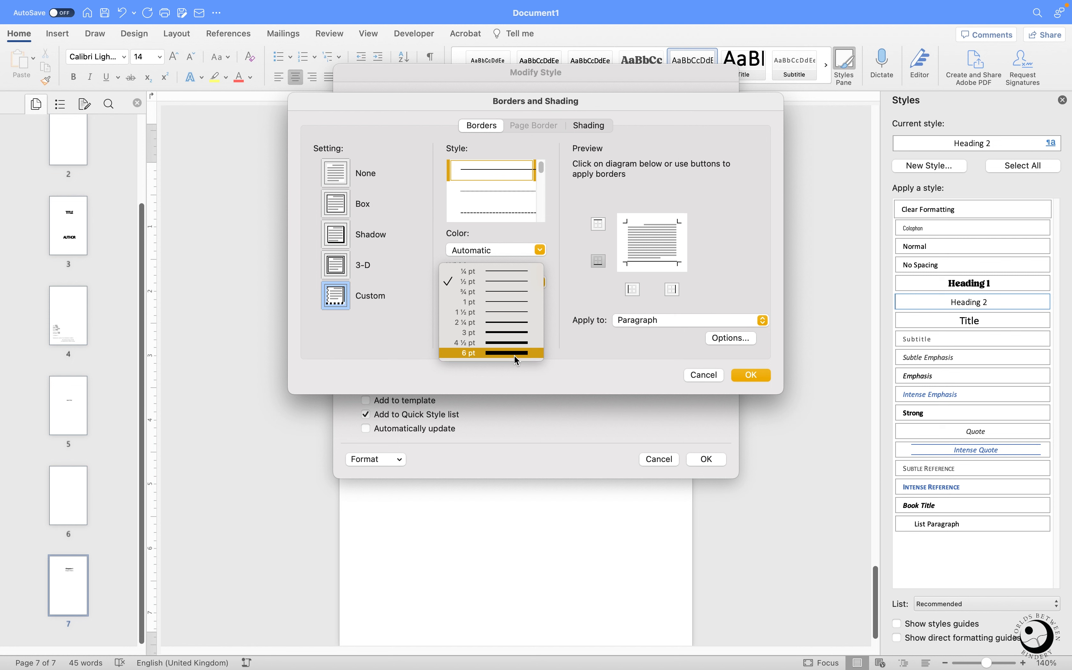
{"action": "left_click", "coordinate": [541, 251]}
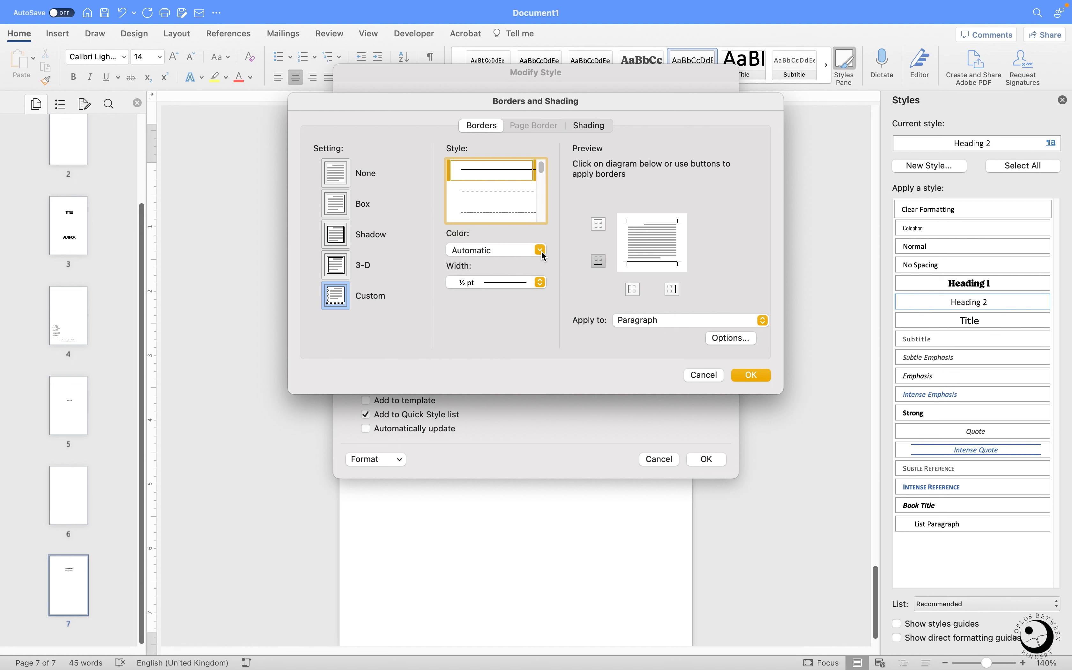
{"action": "left_click", "coordinate": [541, 251]}
{"action": "left_click", "coordinate": [541, 251]}
{"action": "left_click_drag", "start_coordinate": [542, 172], "coordinate": [540, 187]}
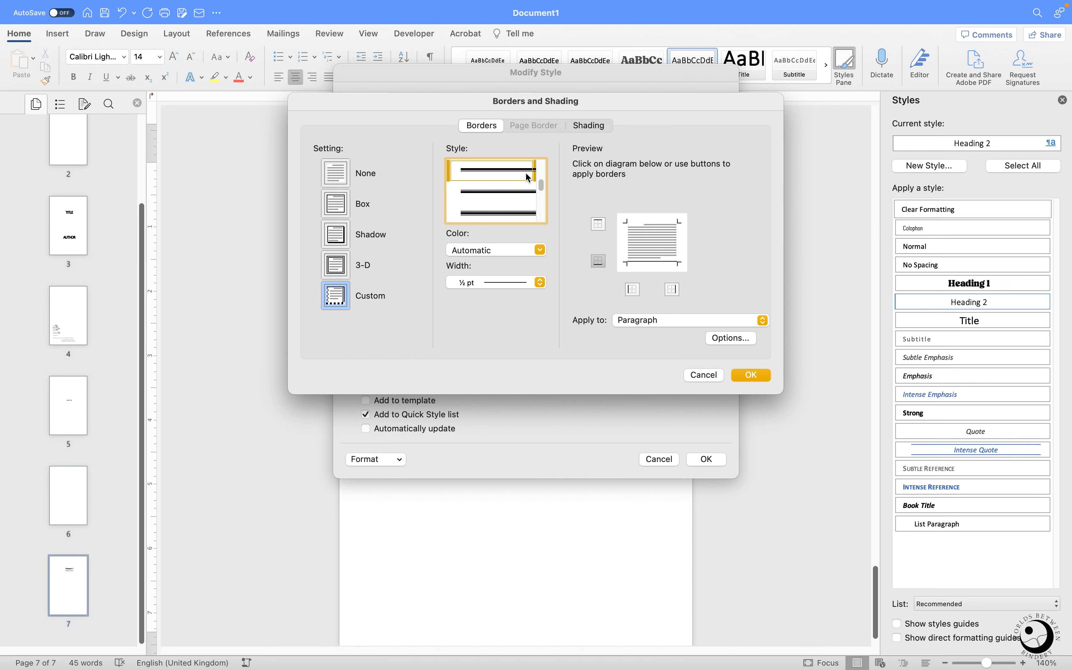
{"action": "left_click", "coordinate": [530, 211]}
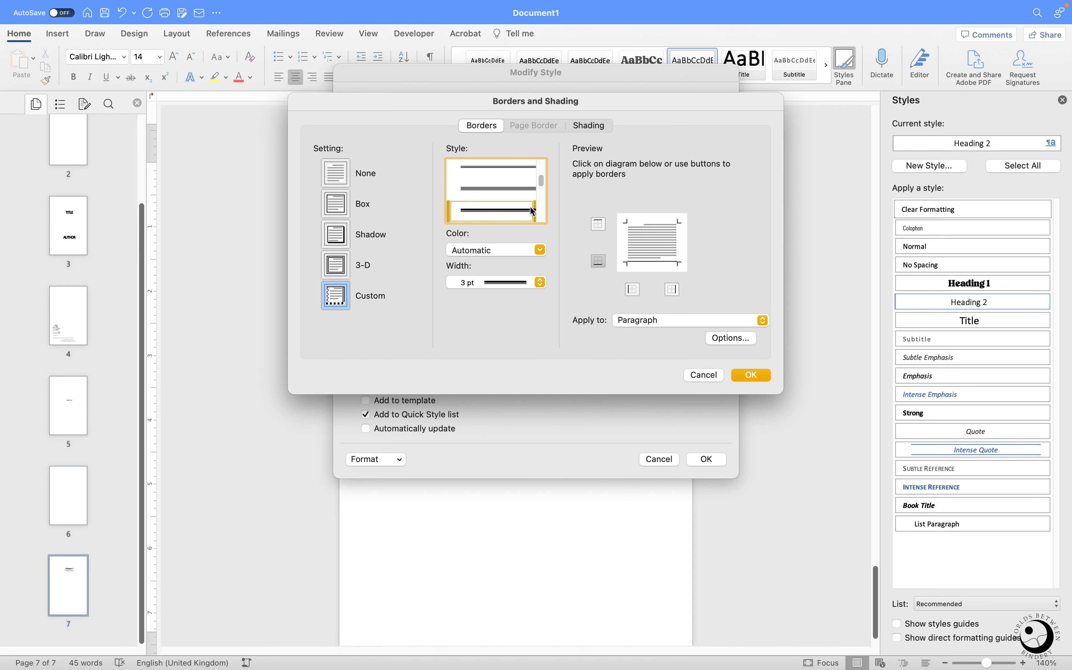
{"action": "left_click", "coordinate": [757, 374]}
{"action": "left_click", "coordinate": [708, 459]}
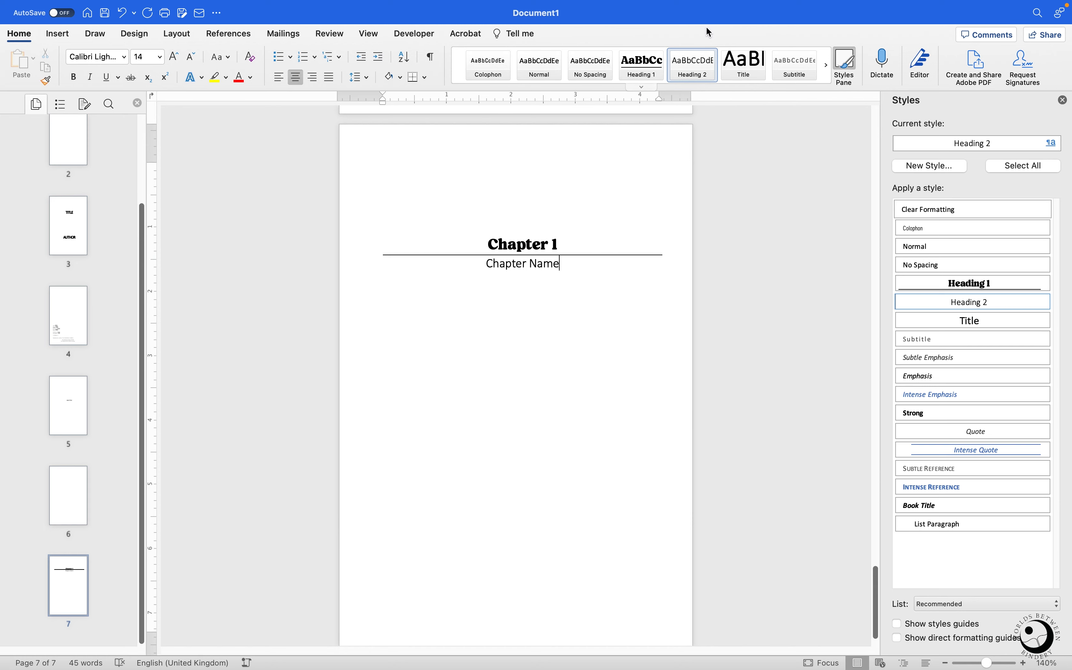
Step: Try a 3 pt thick-and-thin double line as the Heading 1 style's bottom border, and undo that change
{"action": "right_click", "coordinate": [652, 61]}
{"action": "left_click", "coordinate": [666, 81]}
{"action": "right_click", "coordinate": [650, 61]}
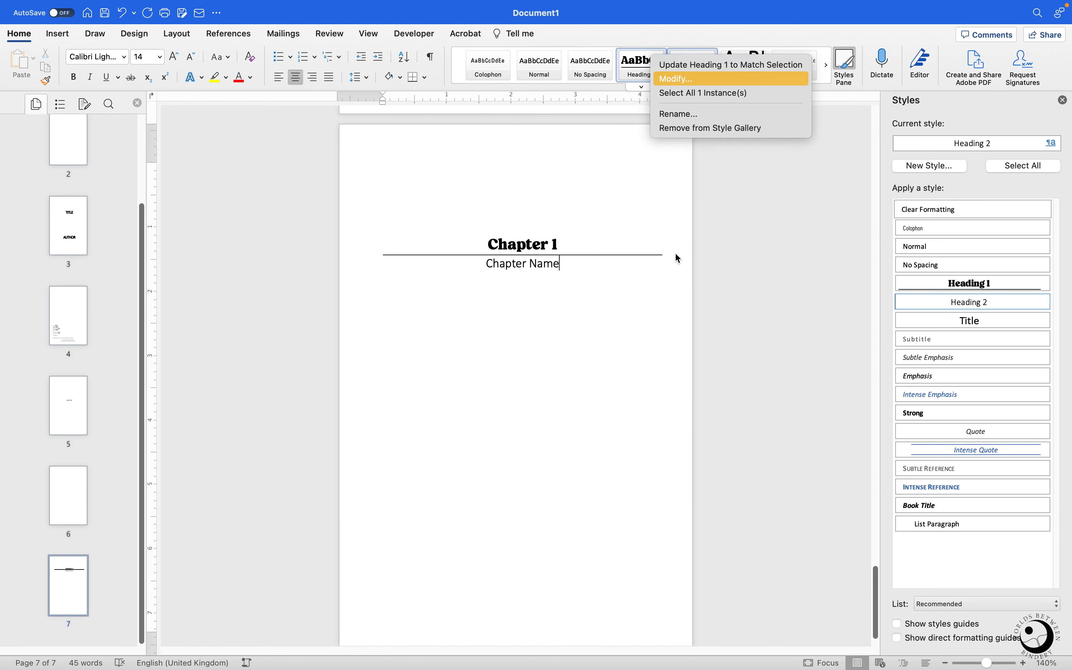
{"action": "left_click", "coordinate": [666, 81]}
{"action": "left_click", "coordinate": [372, 461]}
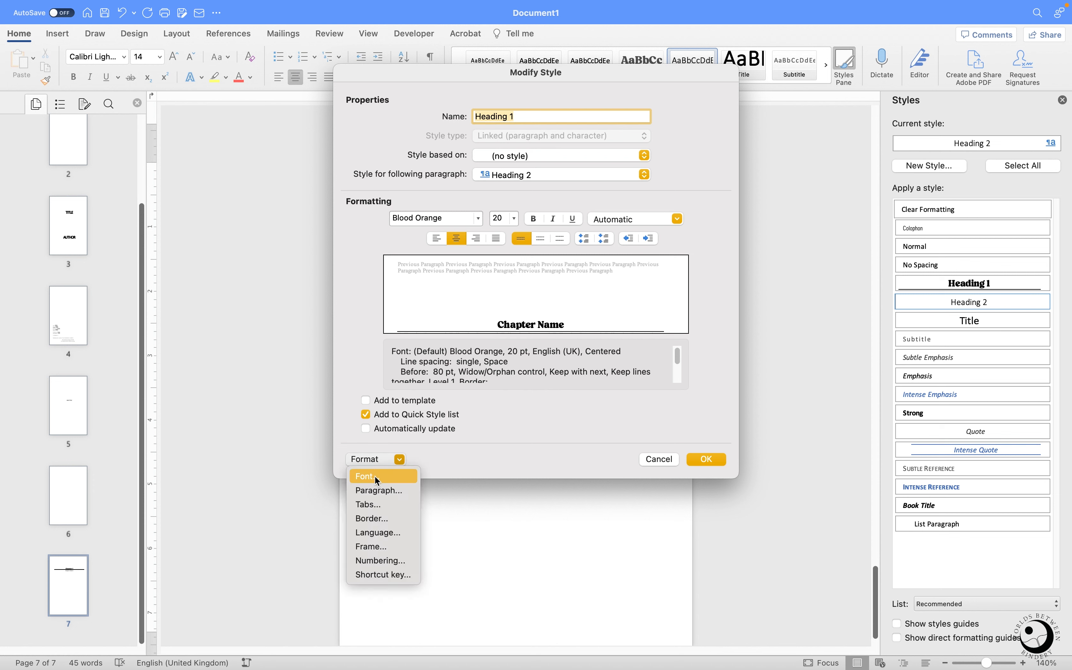
{"action": "left_click", "coordinate": [373, 518]}
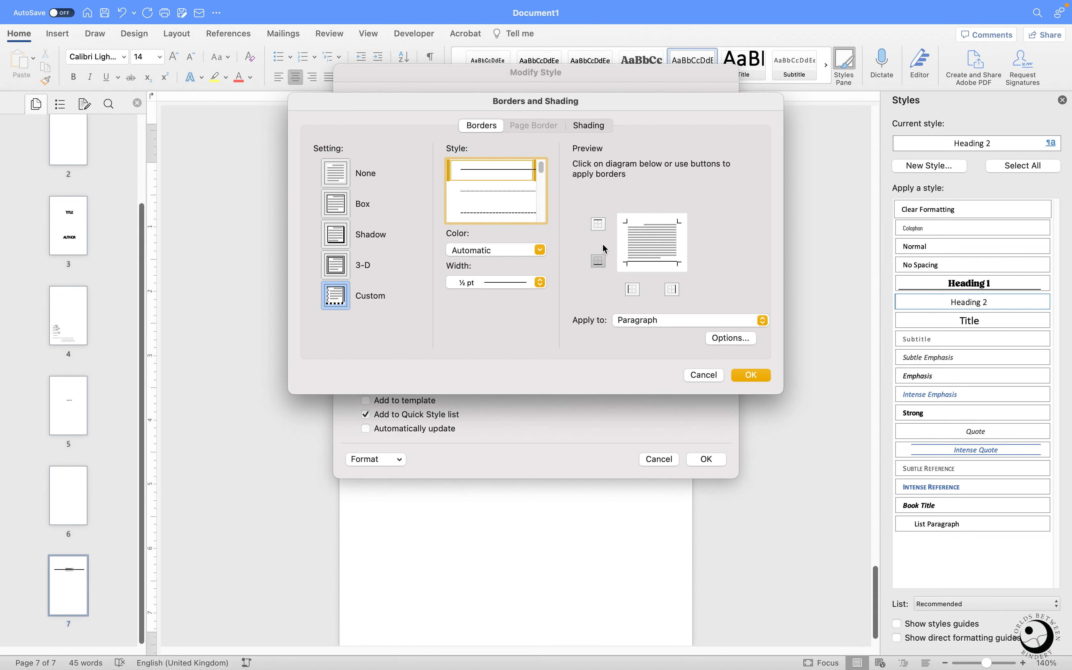
{"action": "scroll", "coordinate": [523, 174], "scroll_direction": "down", "scroll_amount": 5}
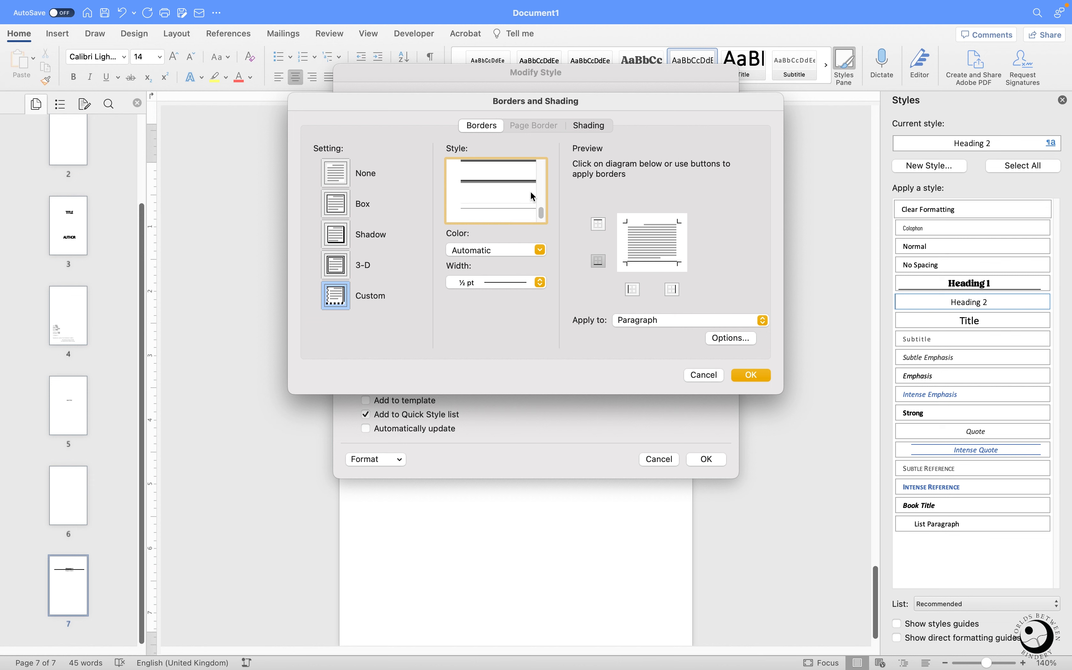
{"action": "scroll", "coordinate": [526, 195], "scroll_direction": "up", "scroll_amount": 5}
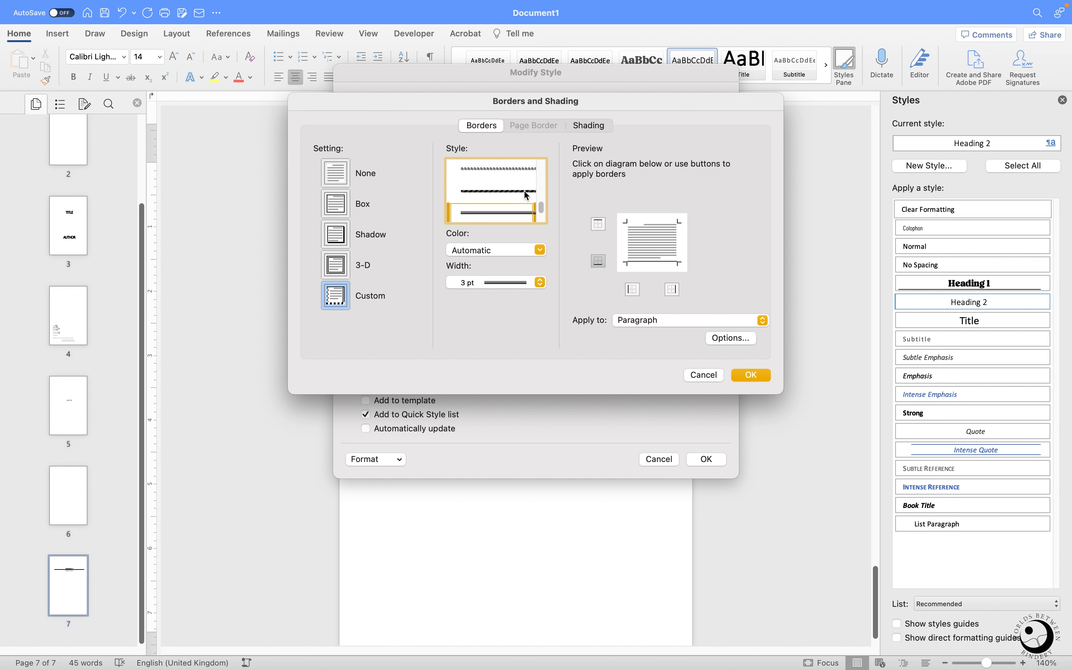
{"action": "scroll", "coordinate": [524, 196], "scroll_direction": "up", "scroll_amount": 2}
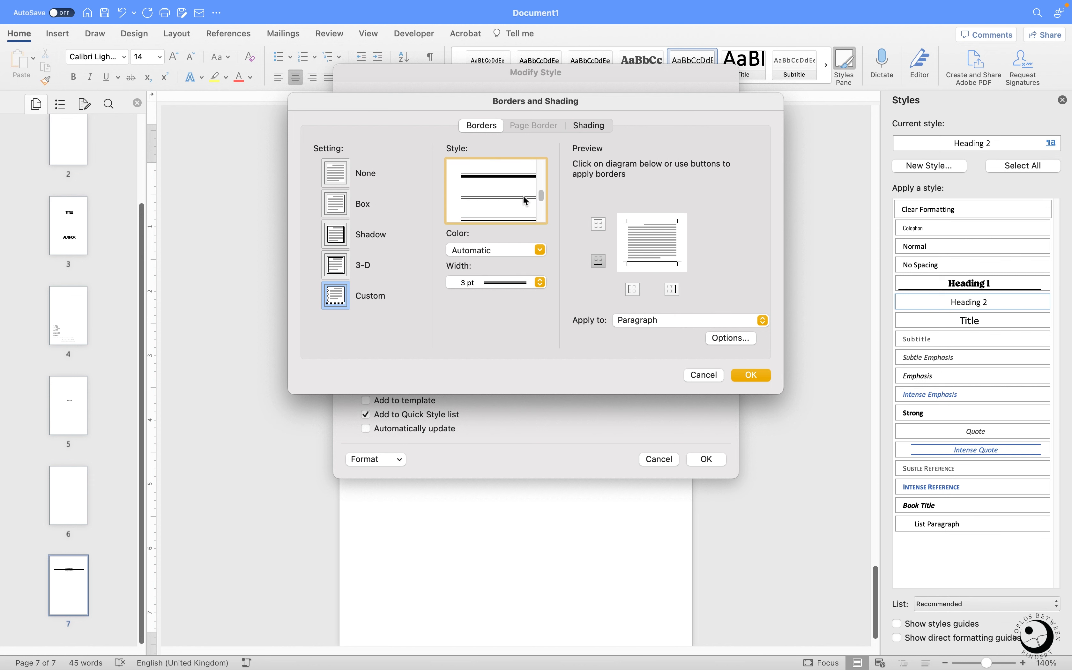
{"action": "scroll", "coordinate": [522, 182], "scroll_direction": "up", "scroll_amount": 2}
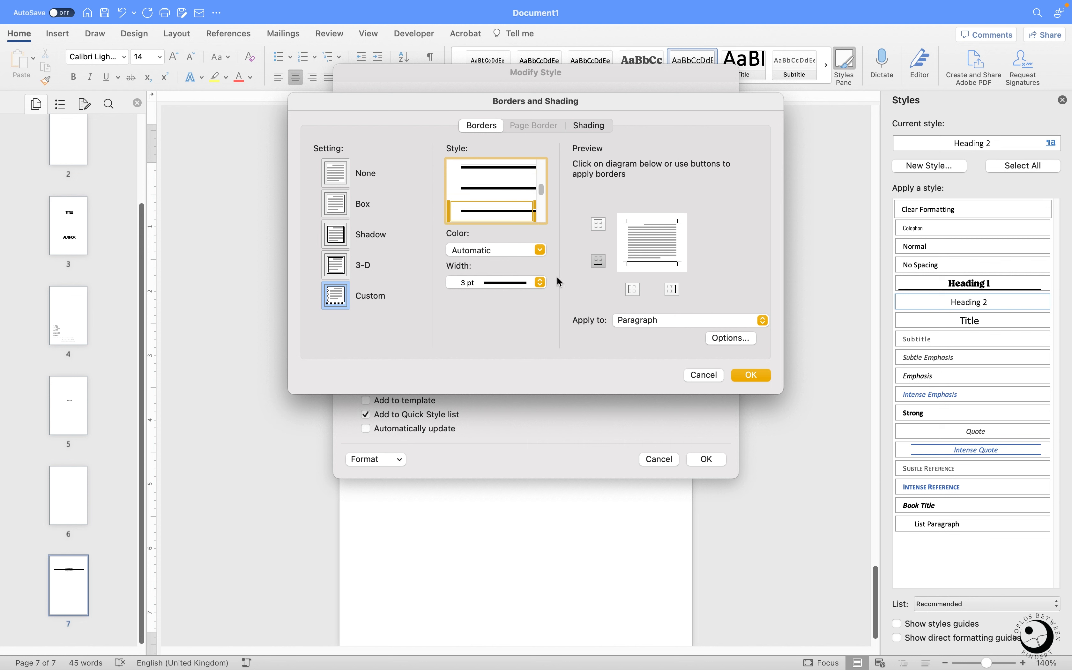
{"action": "left_click", "coordinate": [599, 262]}
{"action": "left_click", "coordinate": [747, 375]}
{"action": "left_click", "coordinate": [715, 460]}
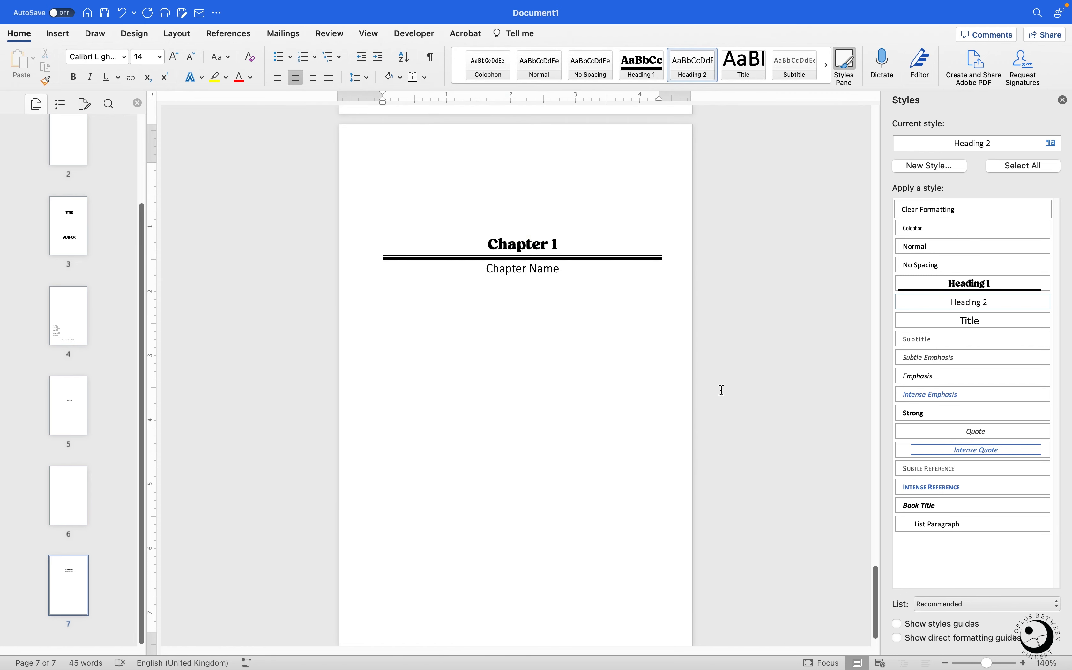
{"action": "key", "text": "super+z"}
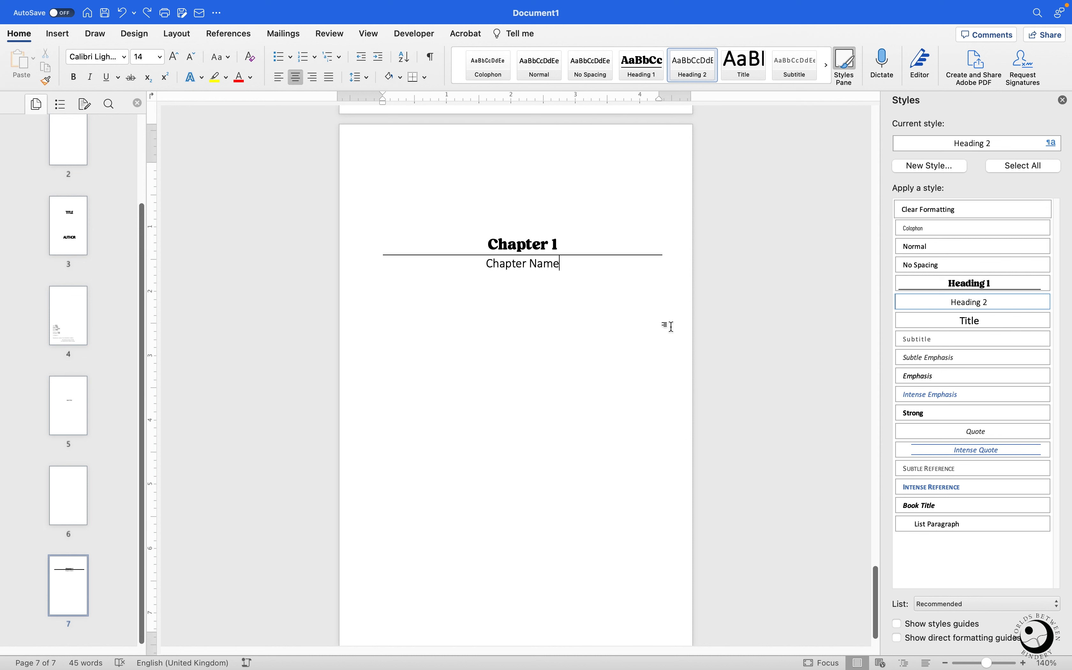
Step: Start a Normal paragraph below the Chapter Name line and set the Normal style to Cardo, 11 pt, justified
{"action": "key", "text": "Return"}
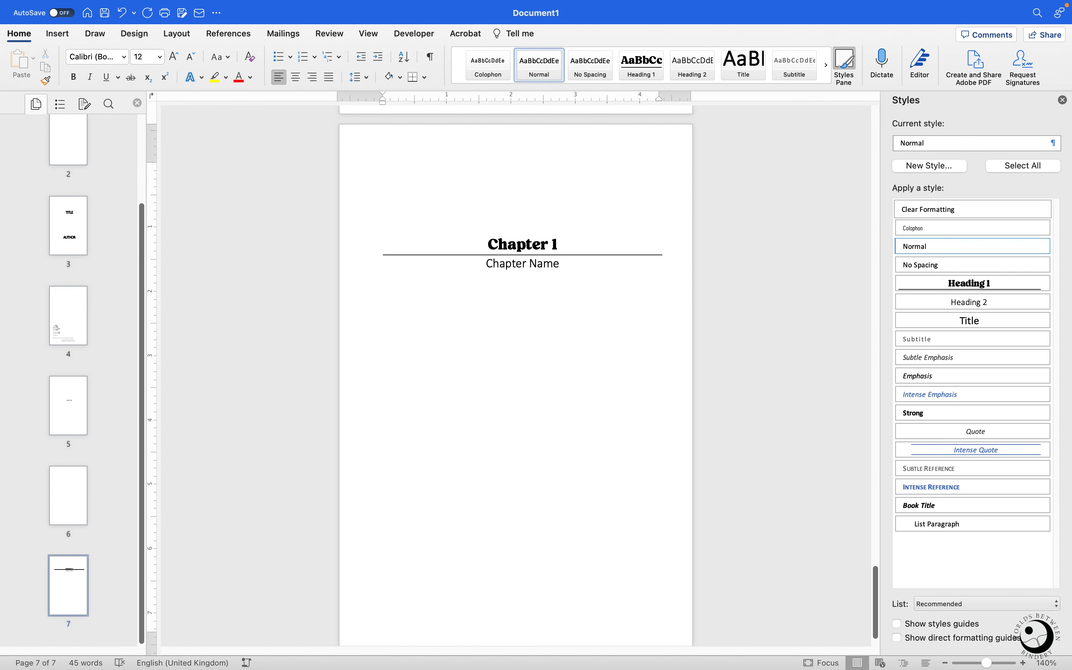
{"action": "right_click", "coordinate": [546, 77]}
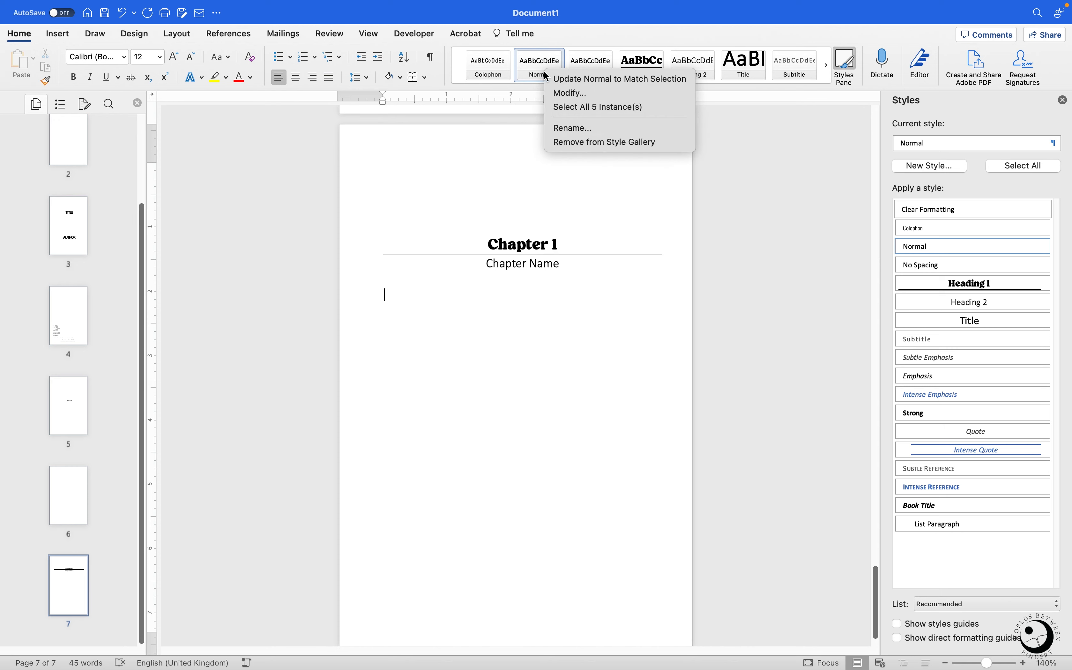
{"action": "left_click", "coordinate": [557, 95]}
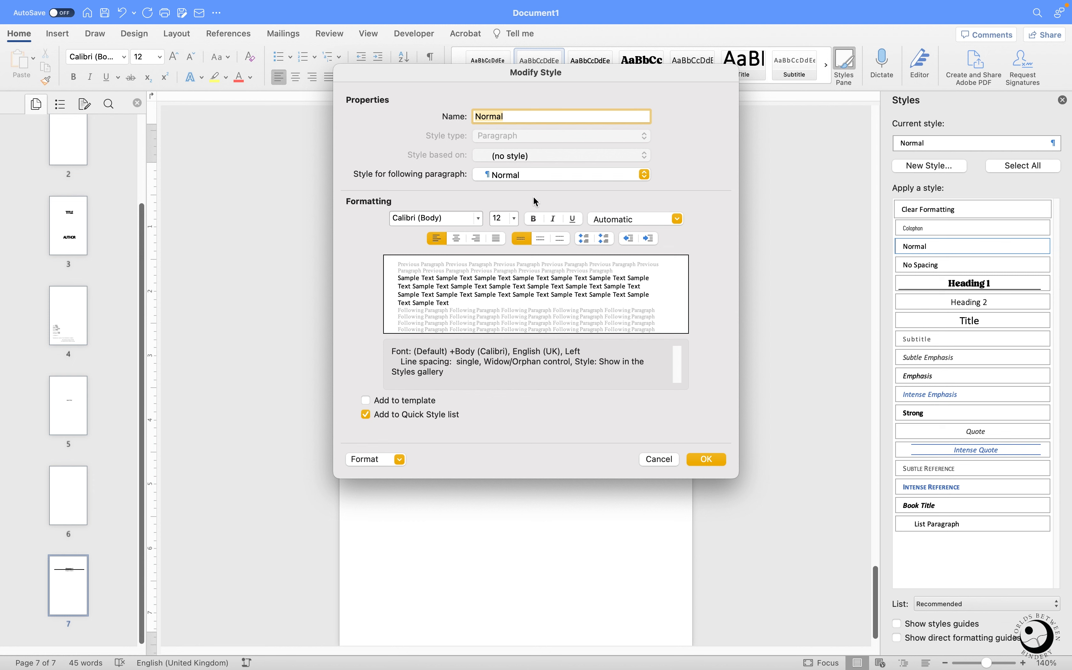
{"action": "left_click", "coordinate": [461, 218]}
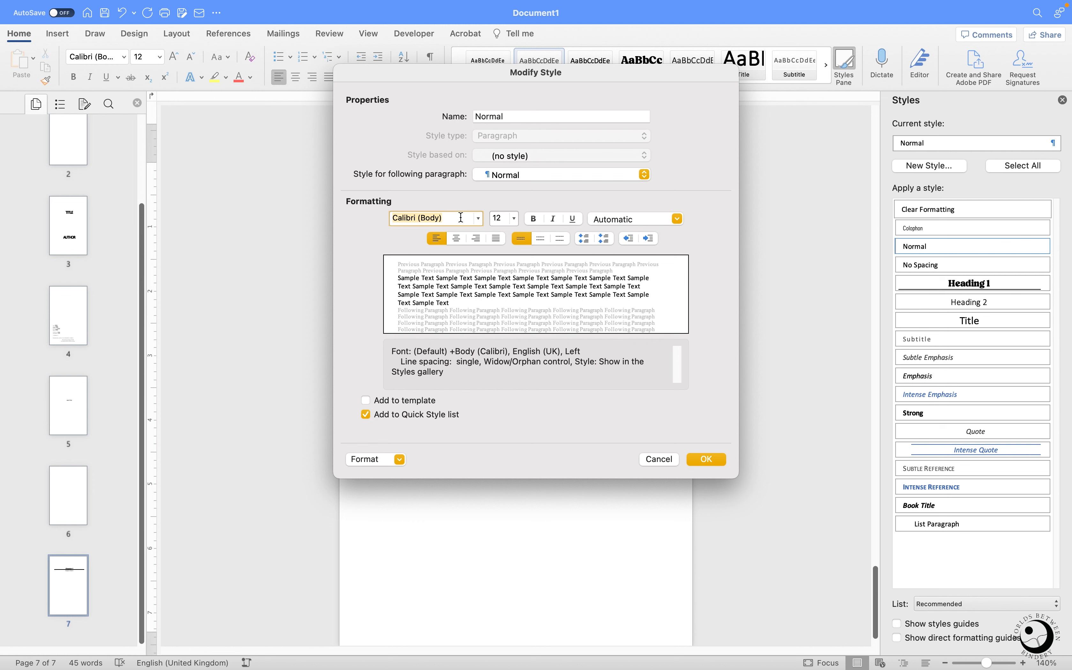
{"action": "type", "text": "Cardo"}
{"action": "key", "text": "Tab"}
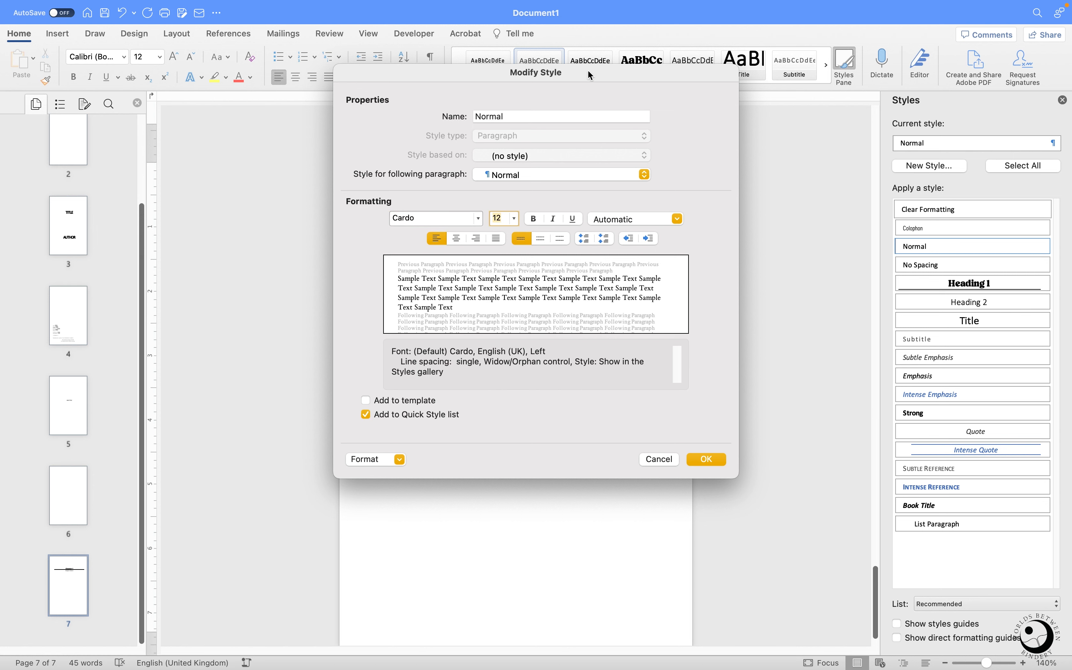
{"action": "left_click_drag", "start_coordinate": [604, 77], "coordinate": [732, 101]}
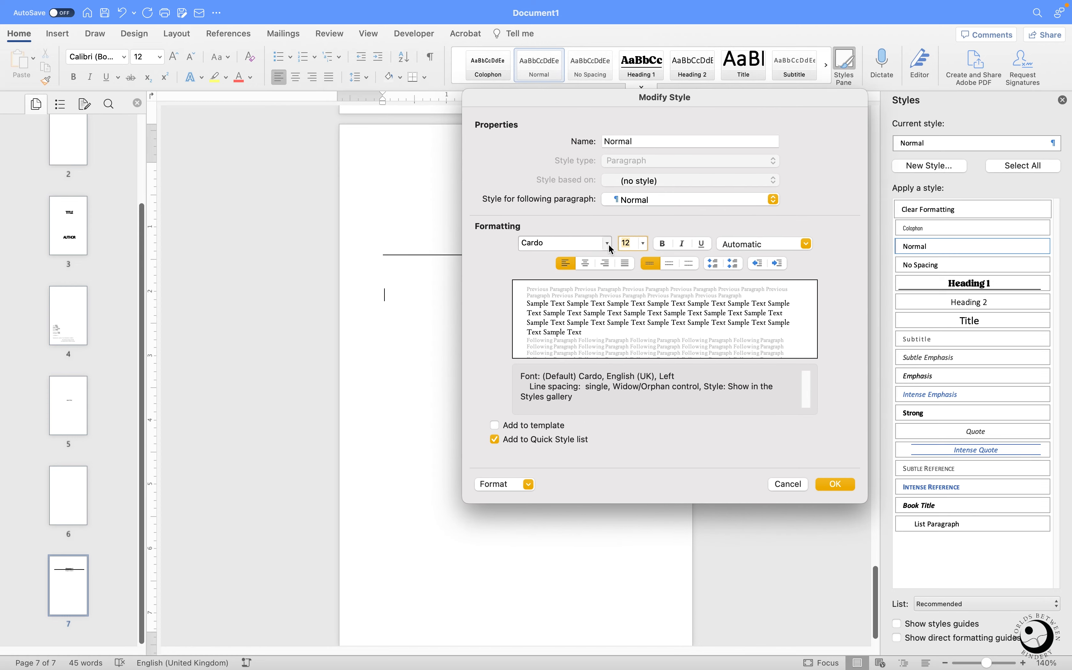
{"action": "type", "text": "11"}
{"action": "left_click", "coordinate": [625, 263]}
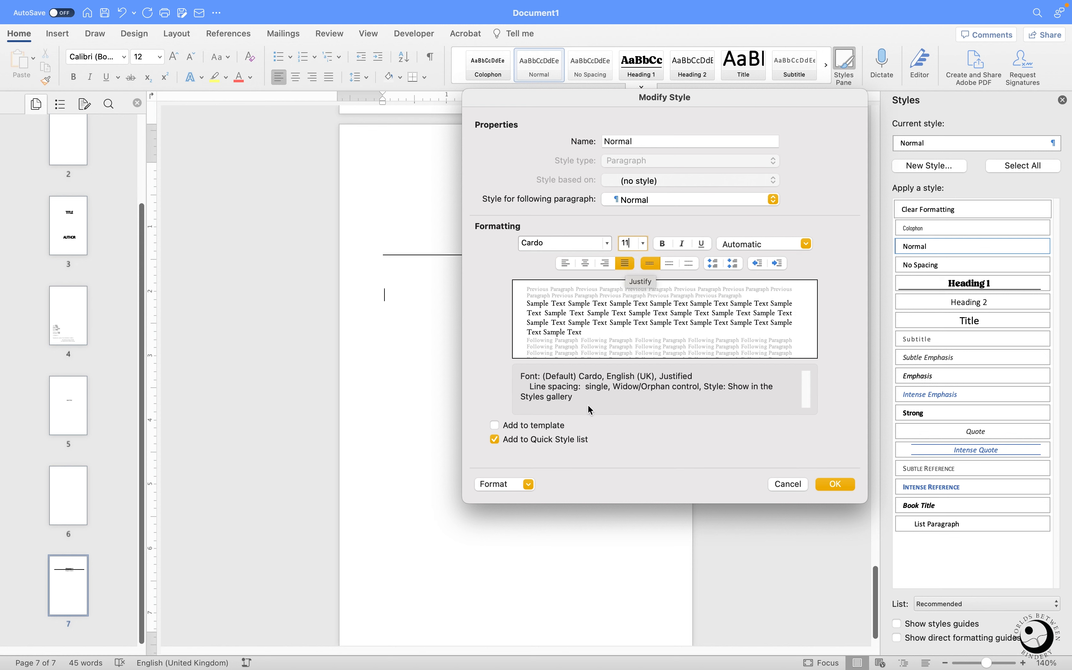
{"action": "left_click", "coordinate": [523, 484]}
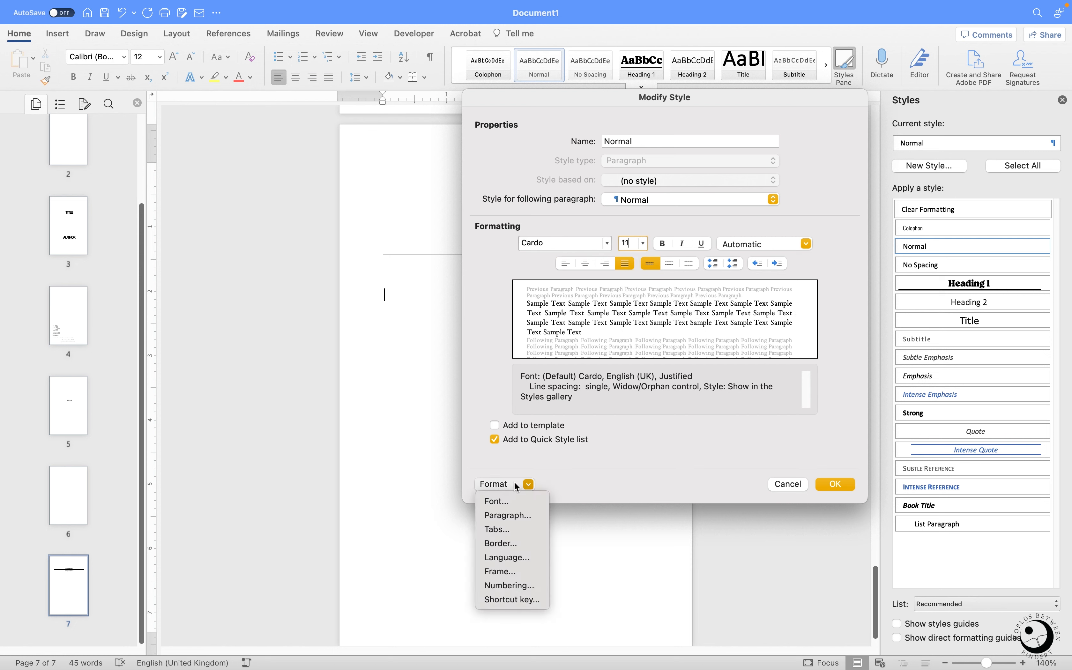
{"action": "left_click", "coordinate": [505, 516]}
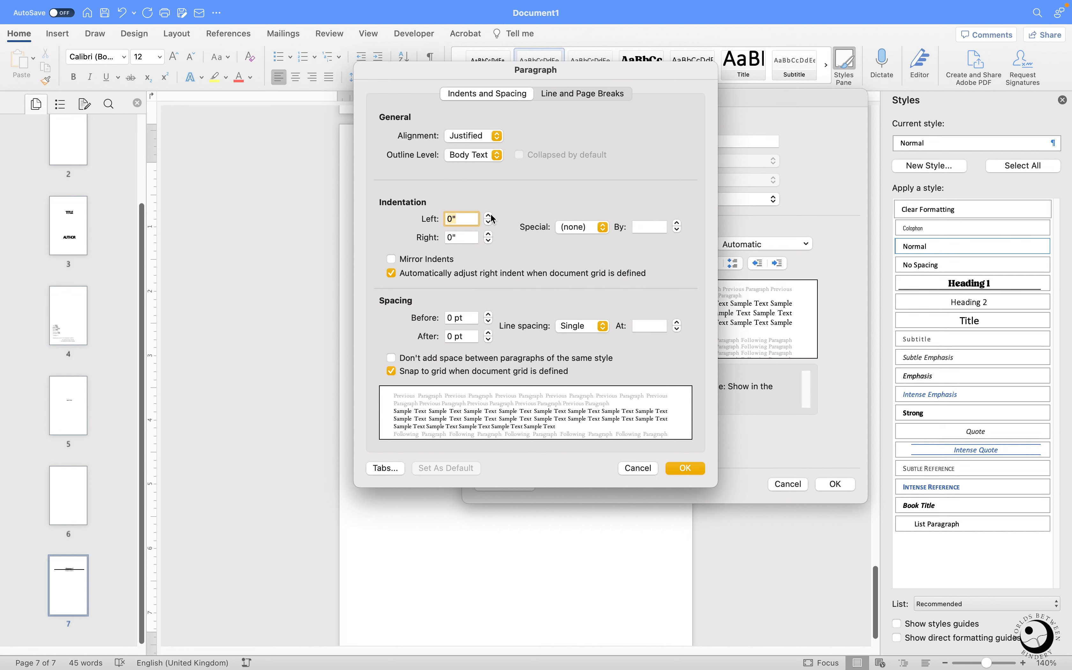
{"action": "left_click", "coordinate": [489, 215]}
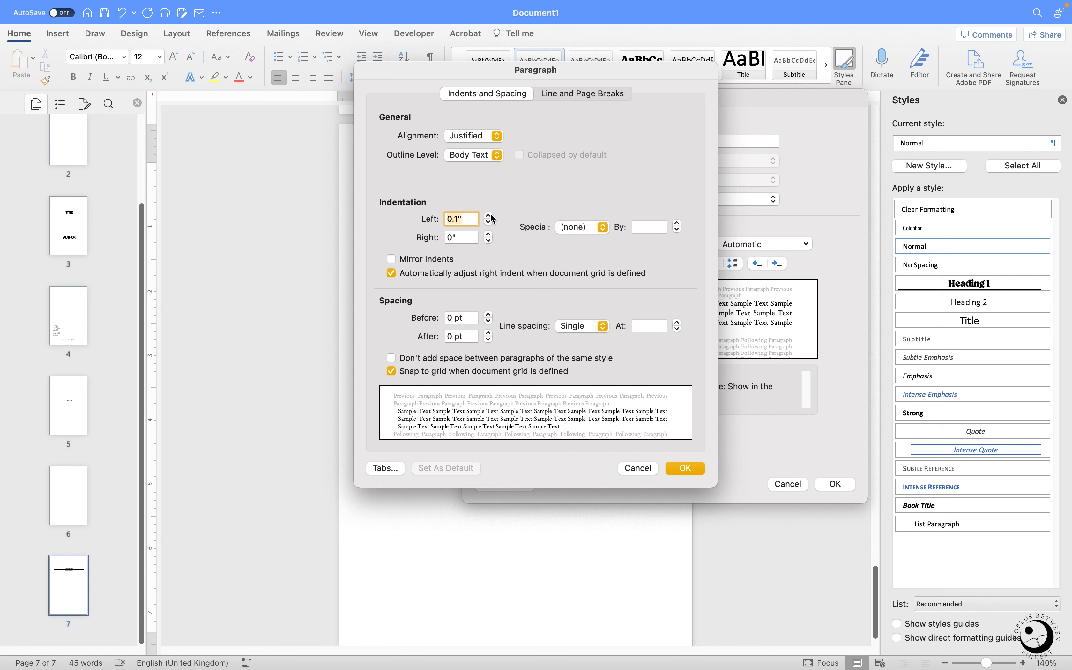
{"action": "left_click", "coordinate": [489, 215]}
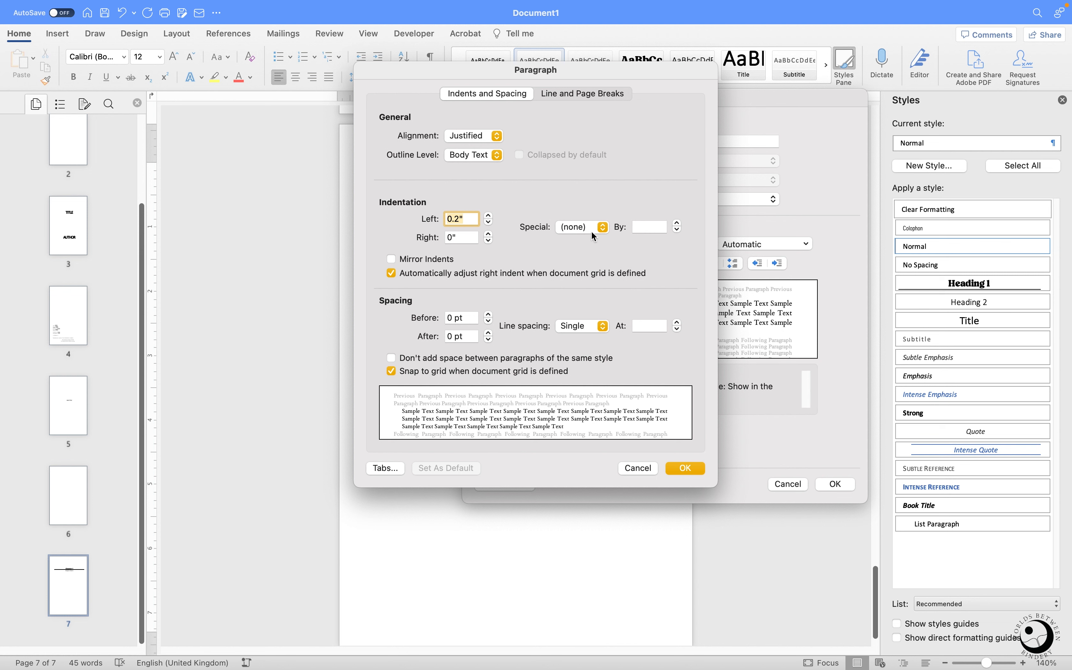
{"action": "left_click", "coordinate": [579, 226]}
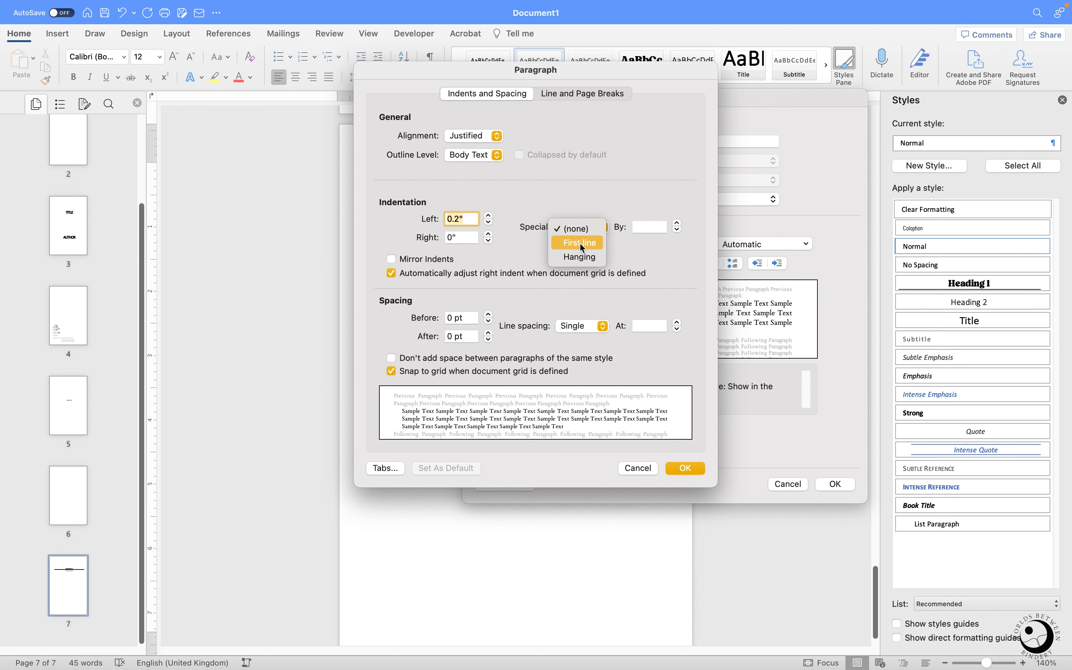
{"action": "left_click", "coordinate": [580, 243]}
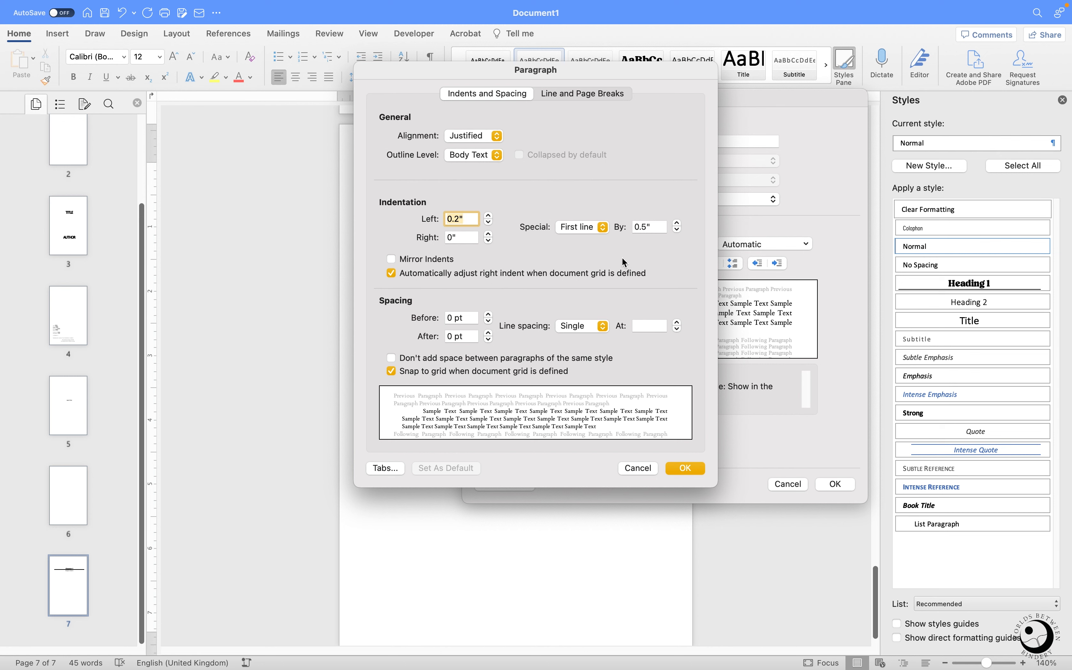
{"action": "left_click", "coordinate": [641, 470]}
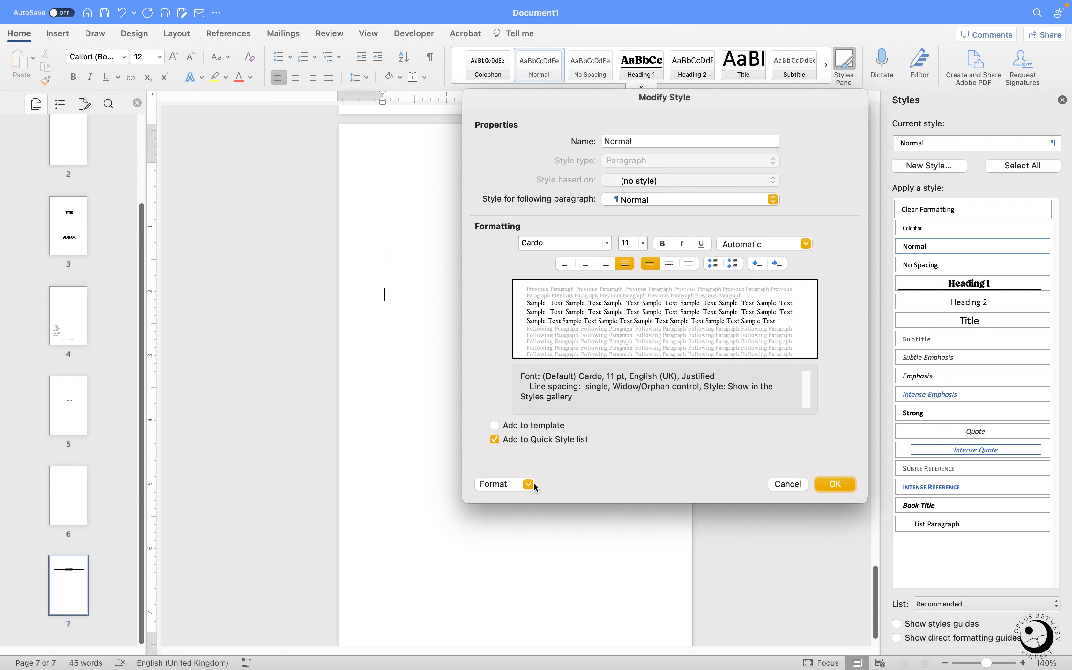
Step: Give the Normal style's paragraphs a 0.2" first-line indent
{"action": "left_click", "coordinate": [529, 484]}
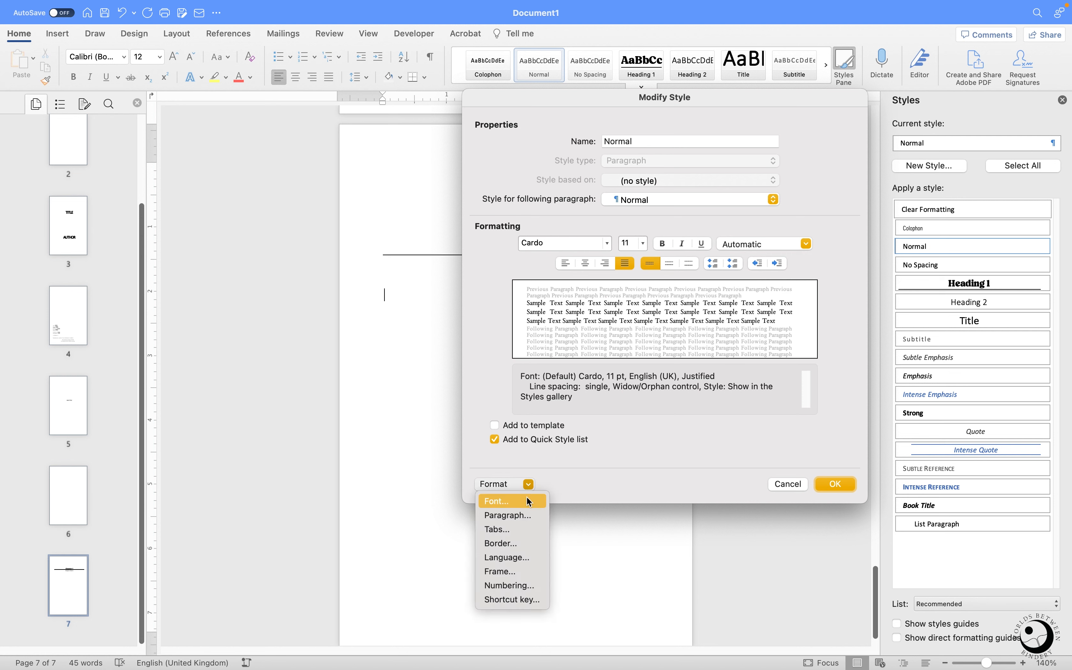
{"action": "left_click", "coordinate": [518, 517]}
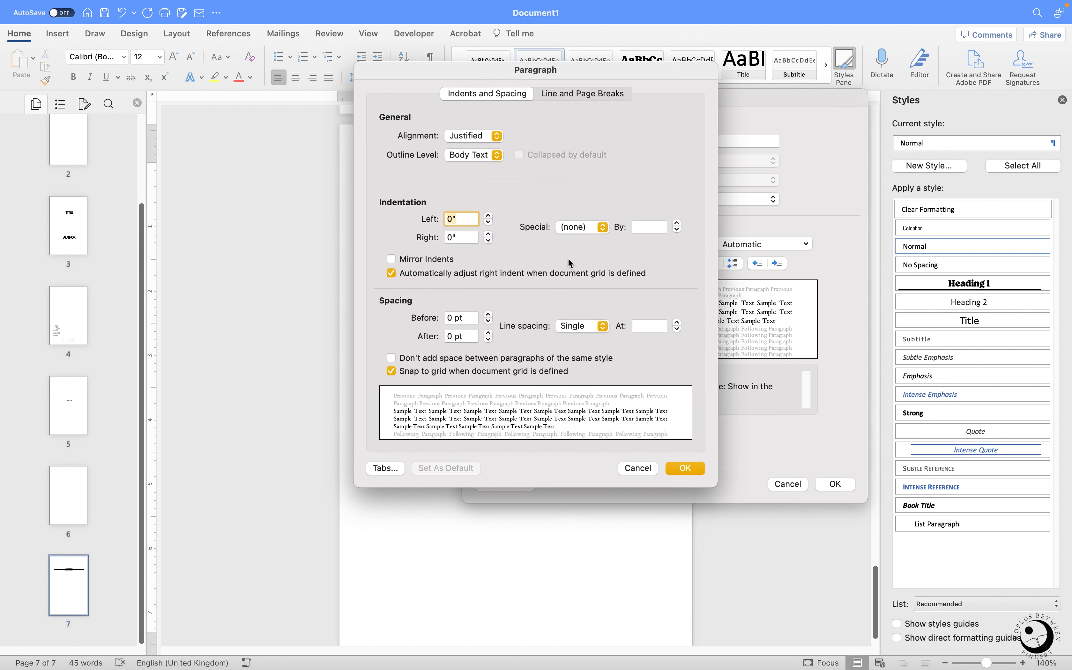
{"action": "left_click", "coordinate": [594, 230]}
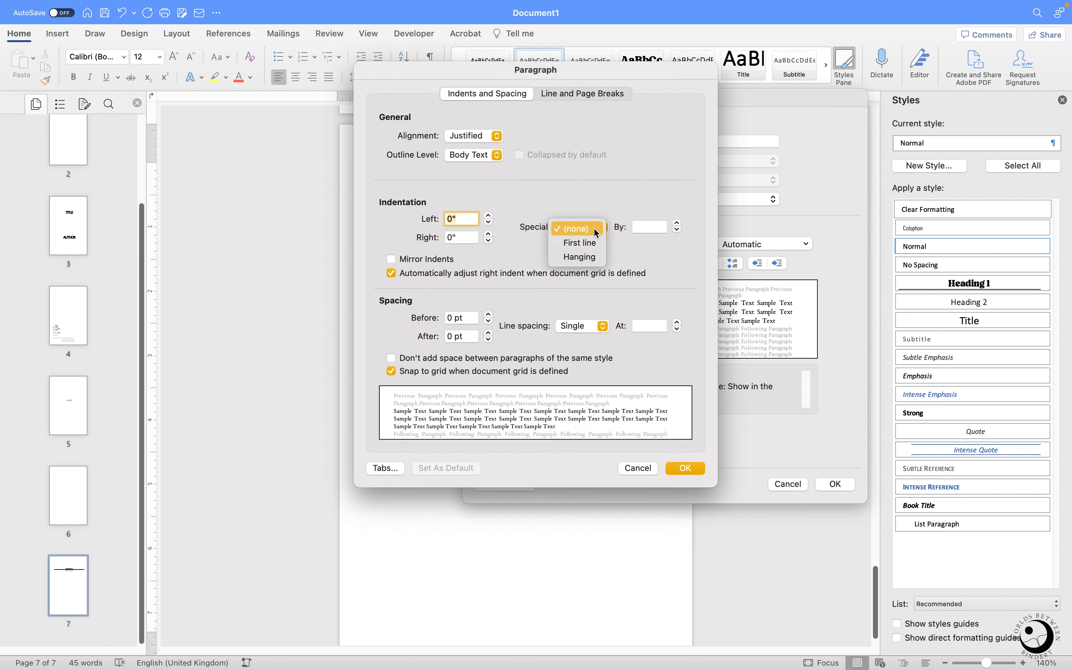
{"action": "left_click", "coordinate": [587, 243]}
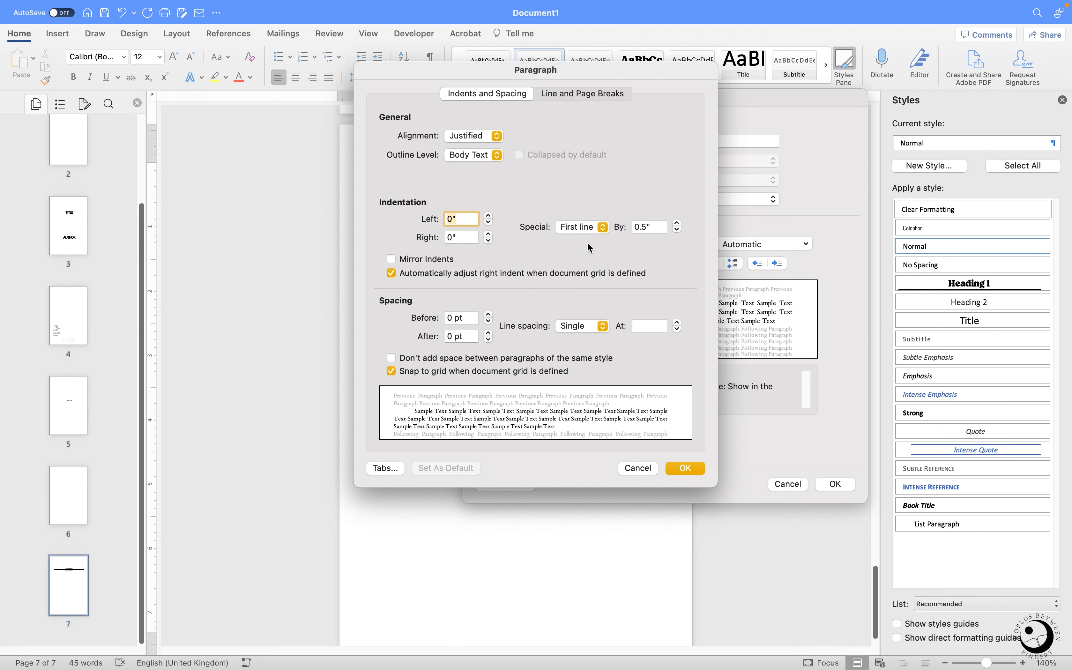
{"action": "left_click", "coordinate": [677, 229]}
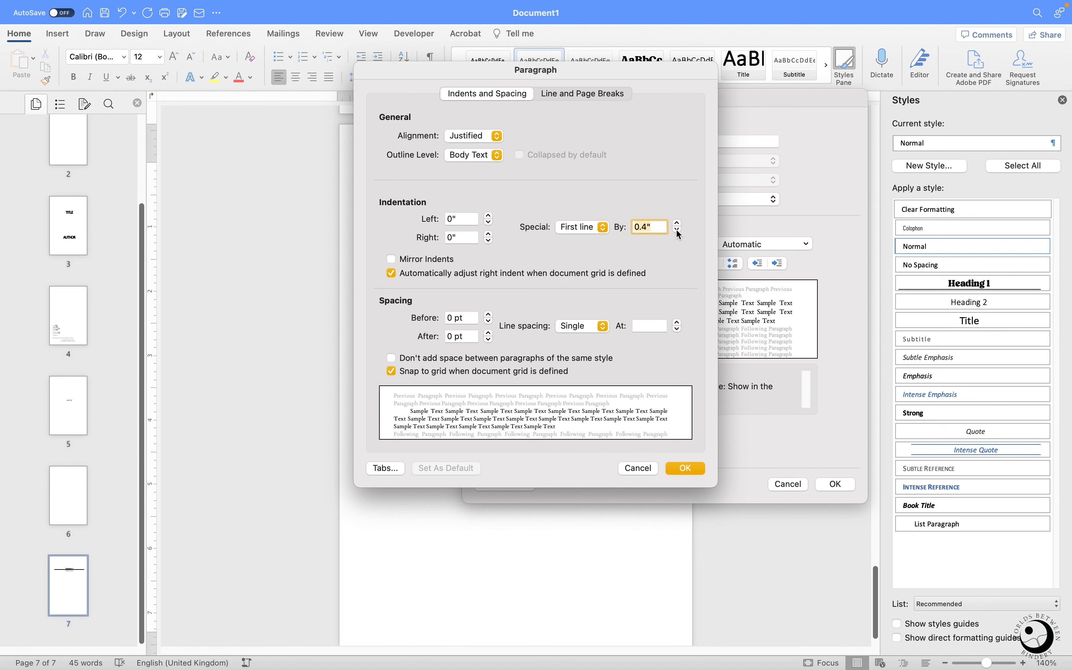
{"action": "left_click", "coordinate": [677, 229]}
{"action": "left_click", "coordinate": [676, 229]}
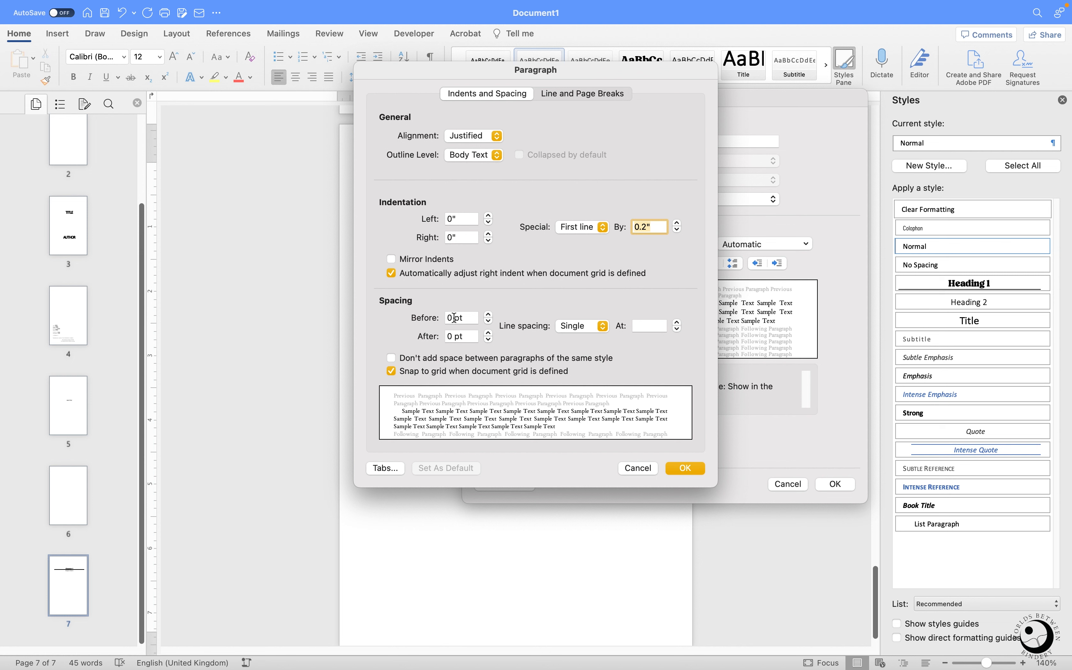
Step: Set the Normal style's line spacing to at least 14.5 pt and save the style
{"action": "left_click", "coordinate": [580, 332]}
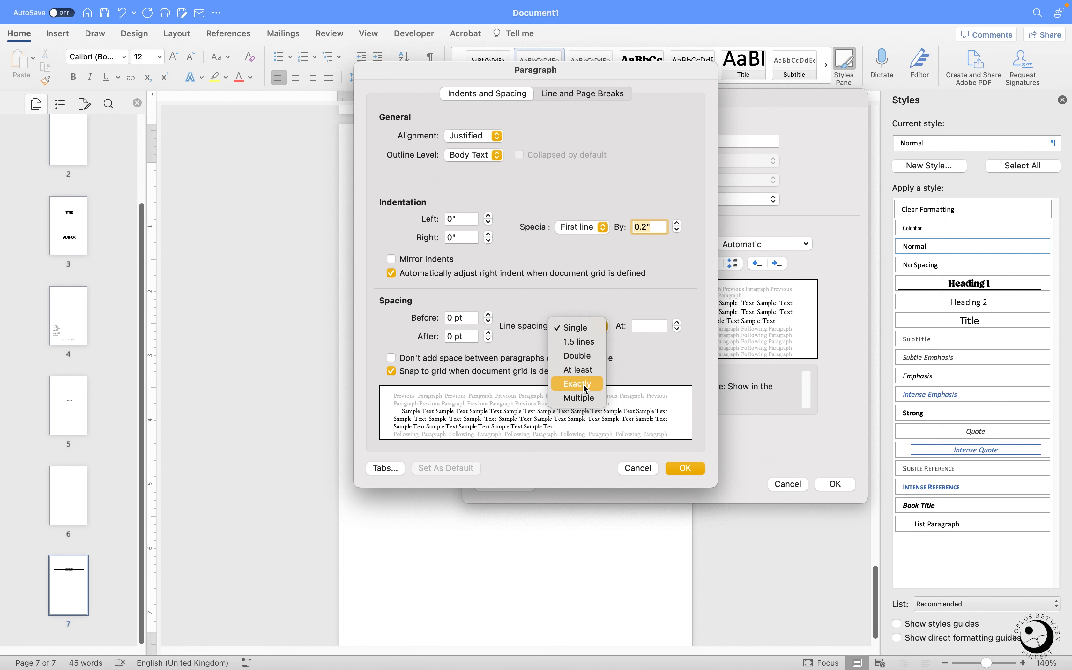
{"action": "left_click", "coordinate": [595, 373]}
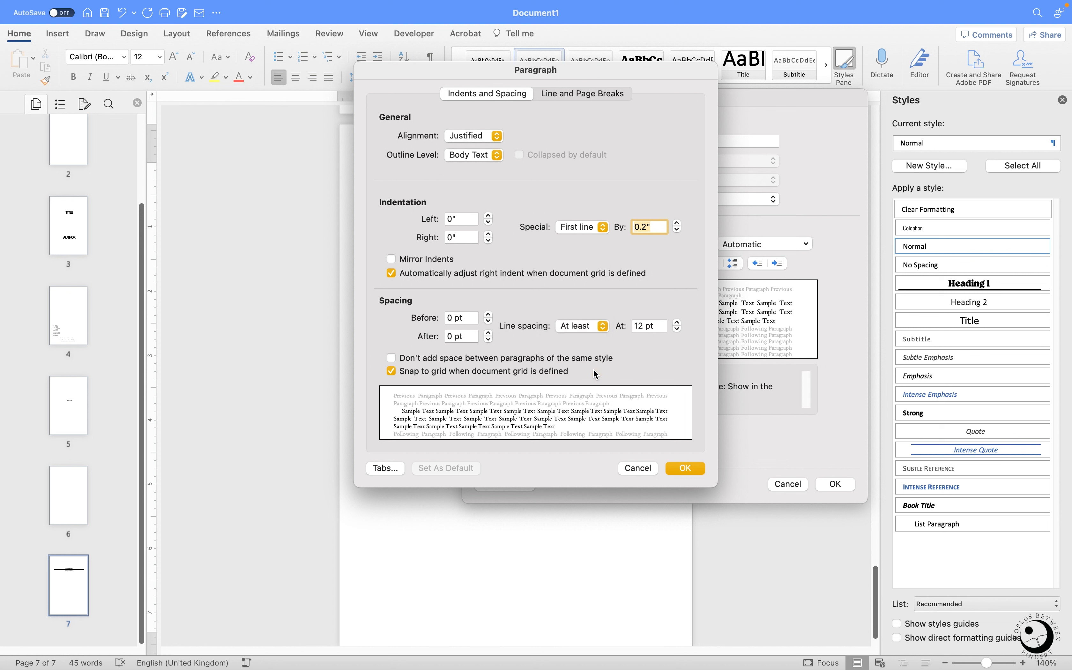
{"action": "left_click_drag", "start_coordinate": [643, 325], "coordinate": [634, 323]}
{"action": "type", "text": "14.5"}
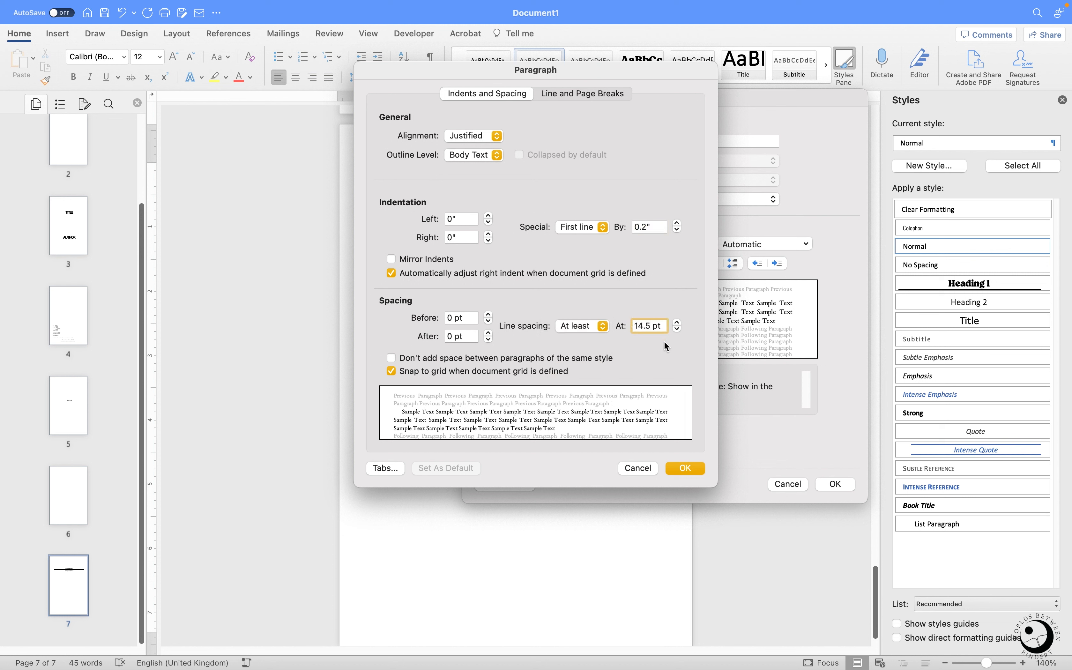
{"action": "left_click", "coordinate": [588, 326]}
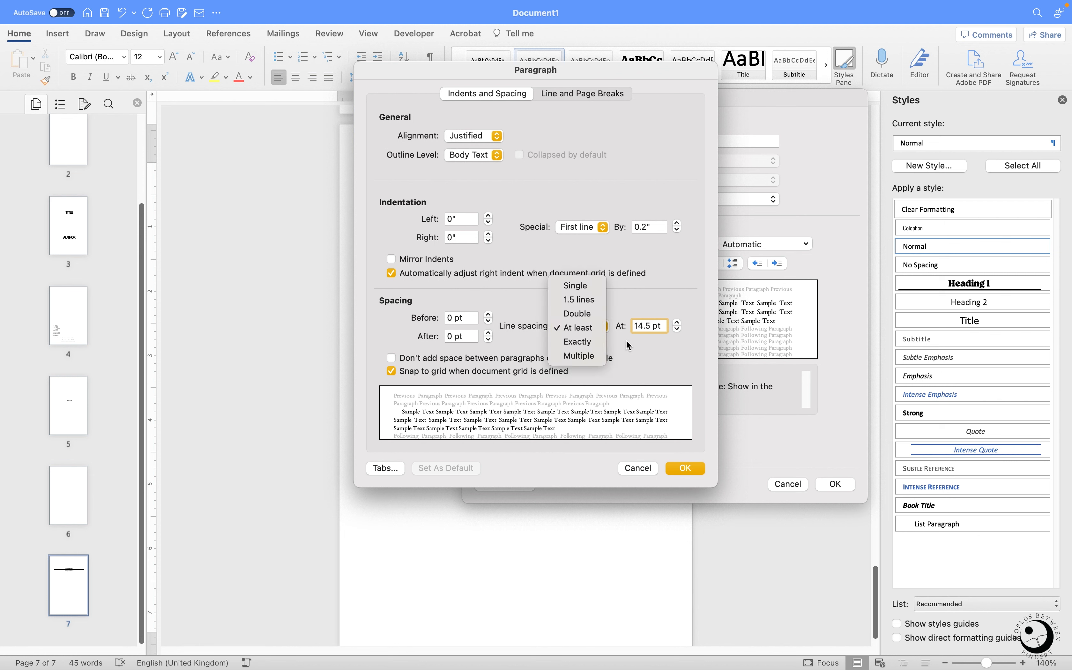
{"action": "left_click", "coordinate": [596, 329]}
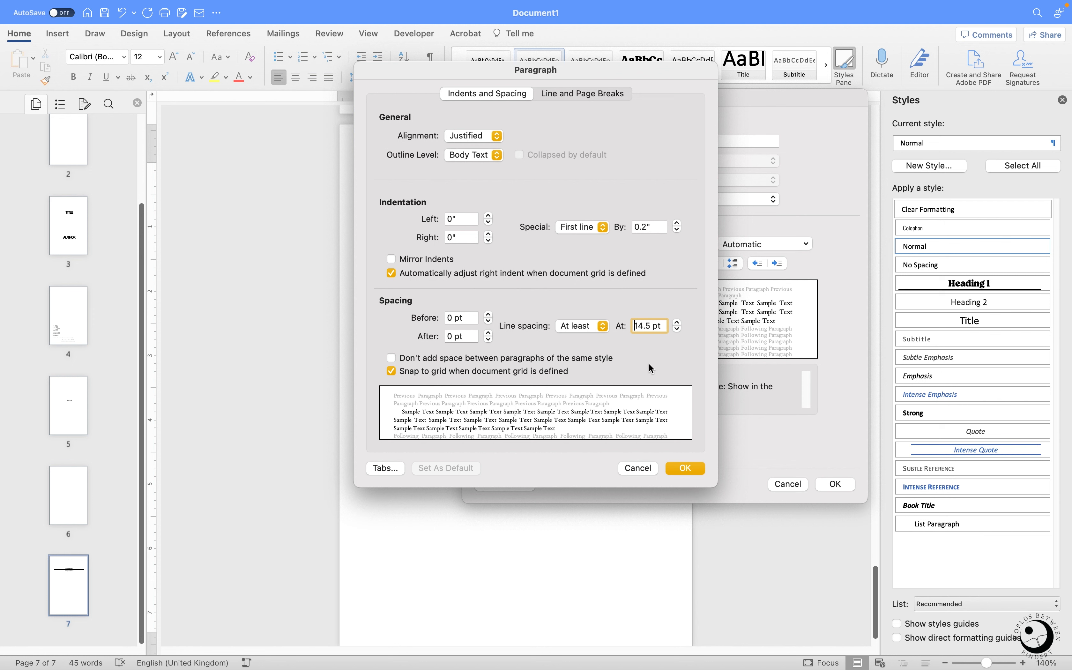
{"action": "left_click", "coordinate": [682, 466]}
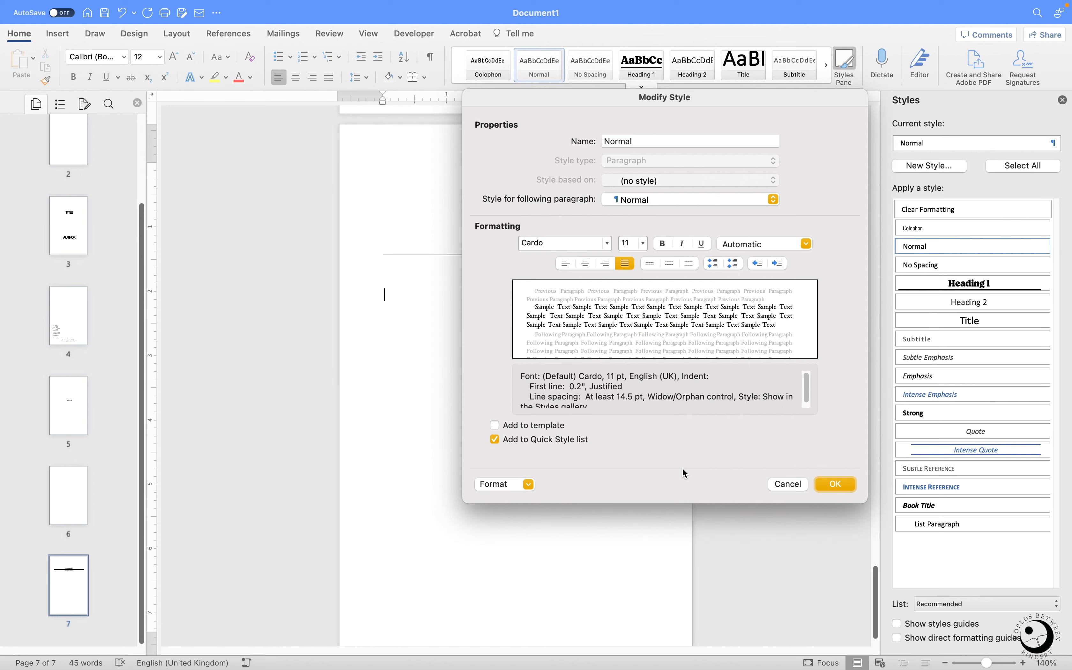
{"action": "left_click", "coordinate": [836, 484]}
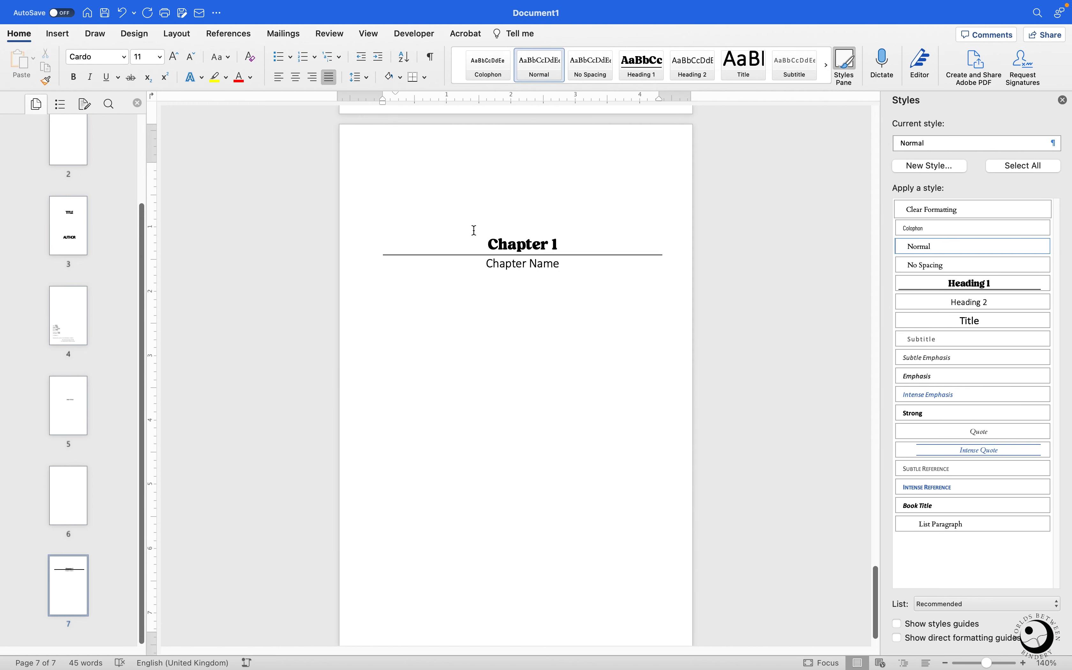
Step: Turn on automatic hyphenation for the document and return to the text and style formatting commands
{"action": "left_click", "coordinate": [184, 34]}
{"action": "left_click", "coordinate": [208, 77]}
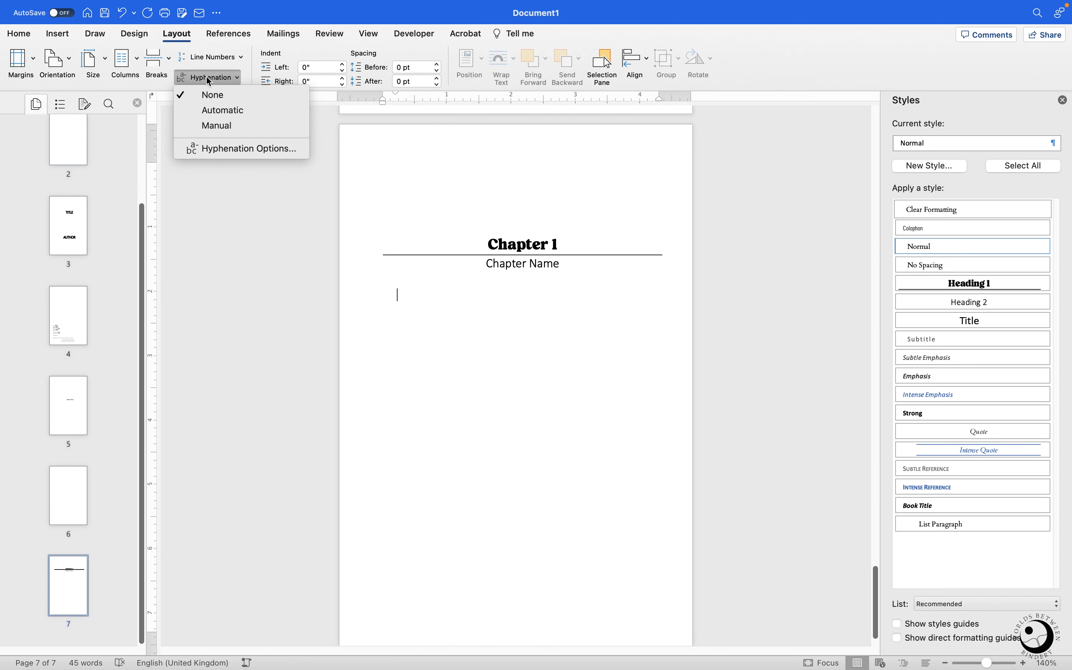
{"action": "left_click", "coordinate": [210, 112]}
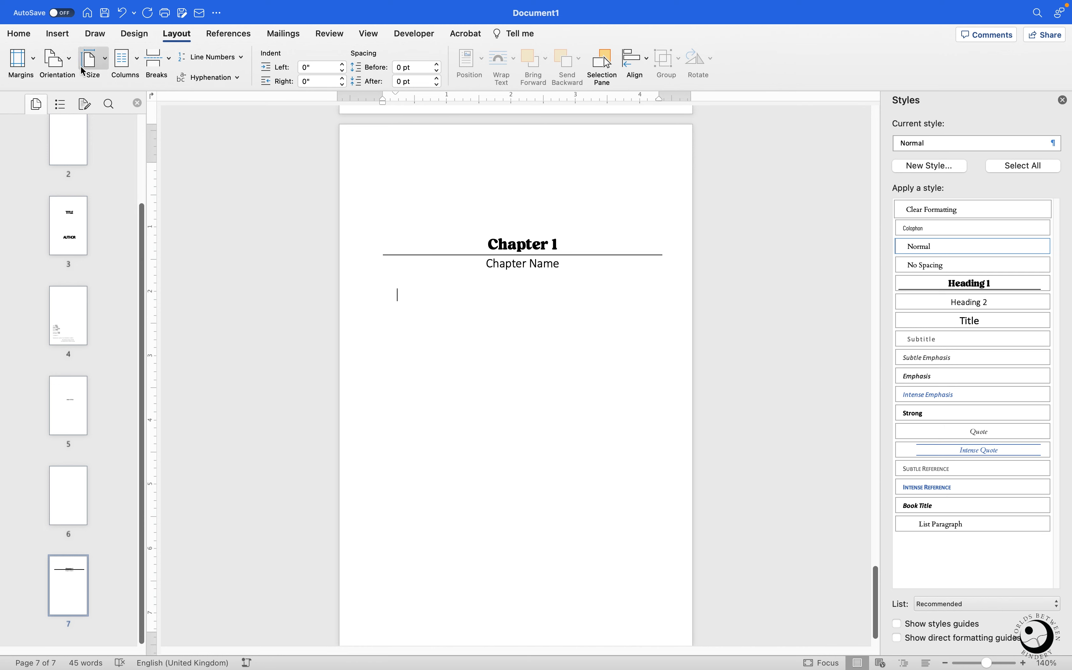
{"action": "left_click", "coordinate": [27, 35]}
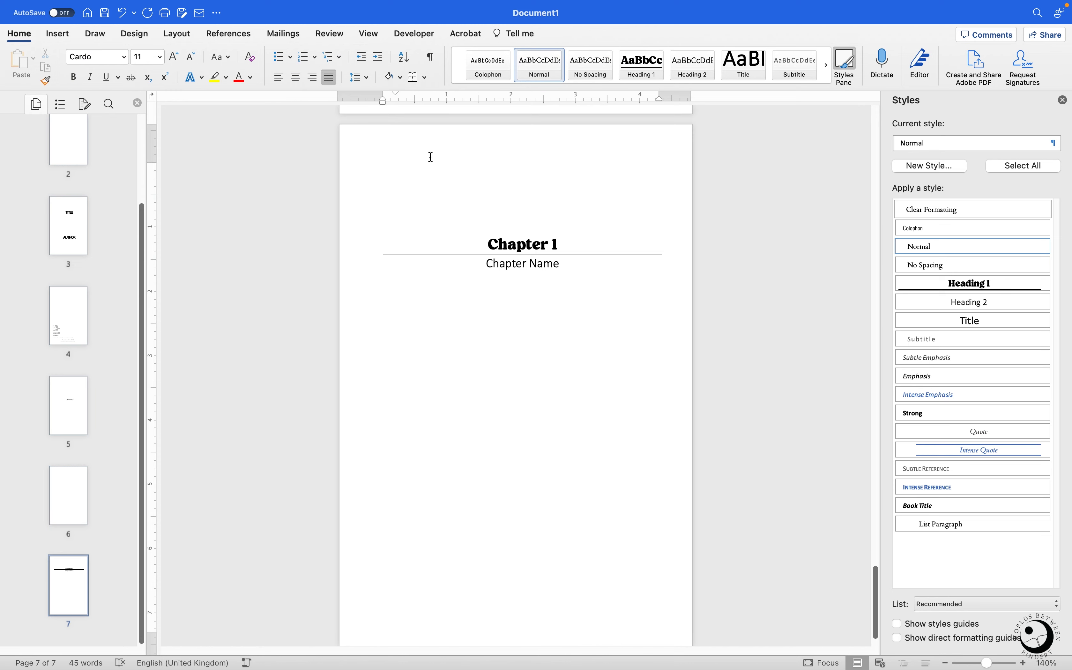
Step: Turn off widow/orphan control in the Normal style's paragraph settings and apply the style change
{"action": "right_click", "coordinate": [546, 67]}
{"action": "left_click", "coordinate": [561, 90]}
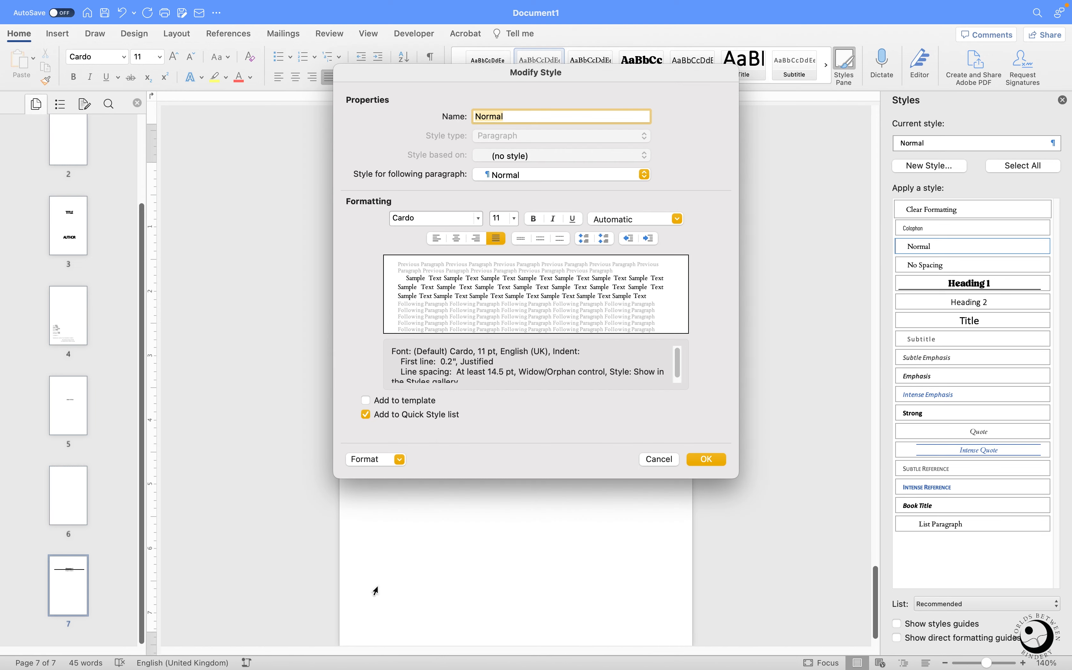
{"action": "left_click", "coordinate": [393, 463]}
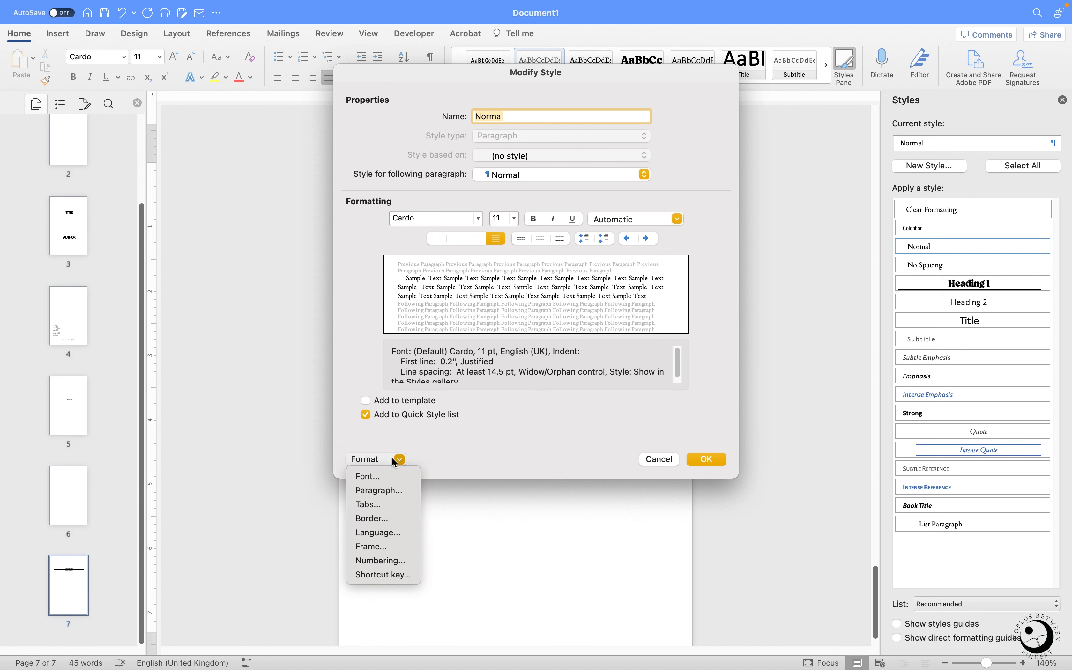
{"action": "left_click", "coordinate": [385, 491]}
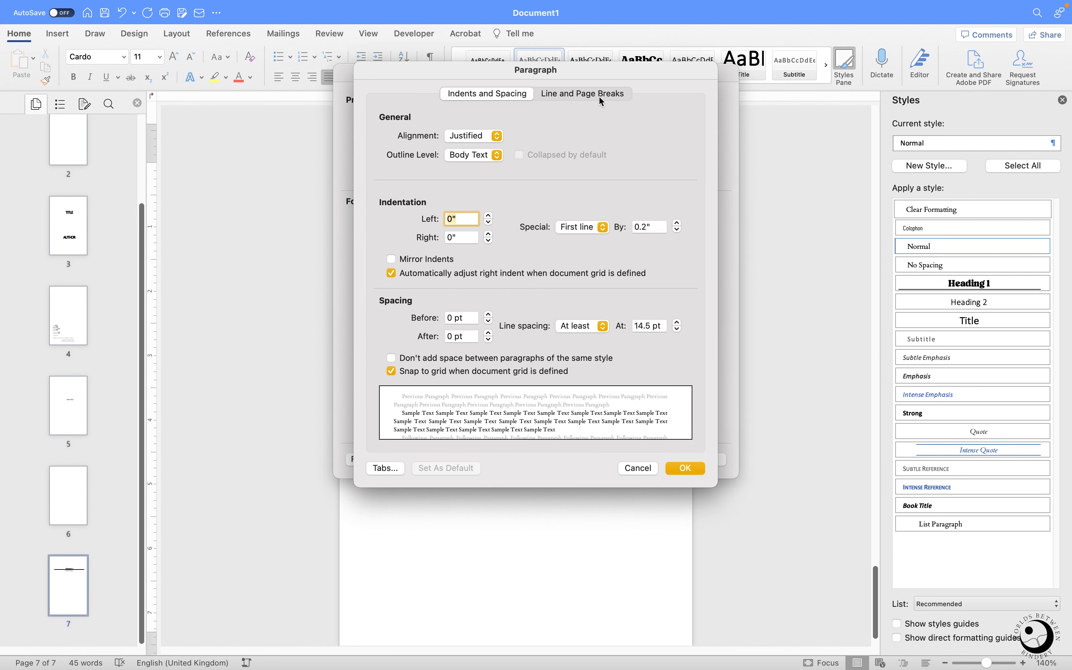
{"action": "left_click", "coordinate": [574, 93]}
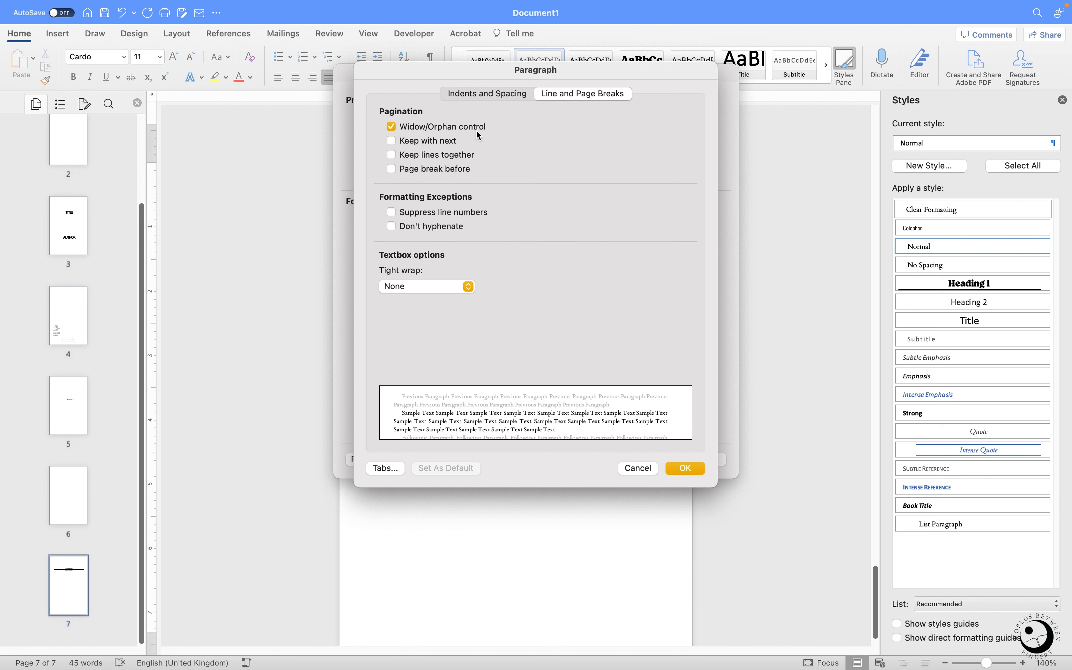
{"action": "left_click", "coordinate": [455, 126]}
{"action": "left_click", "coordinate": [455, 128]}
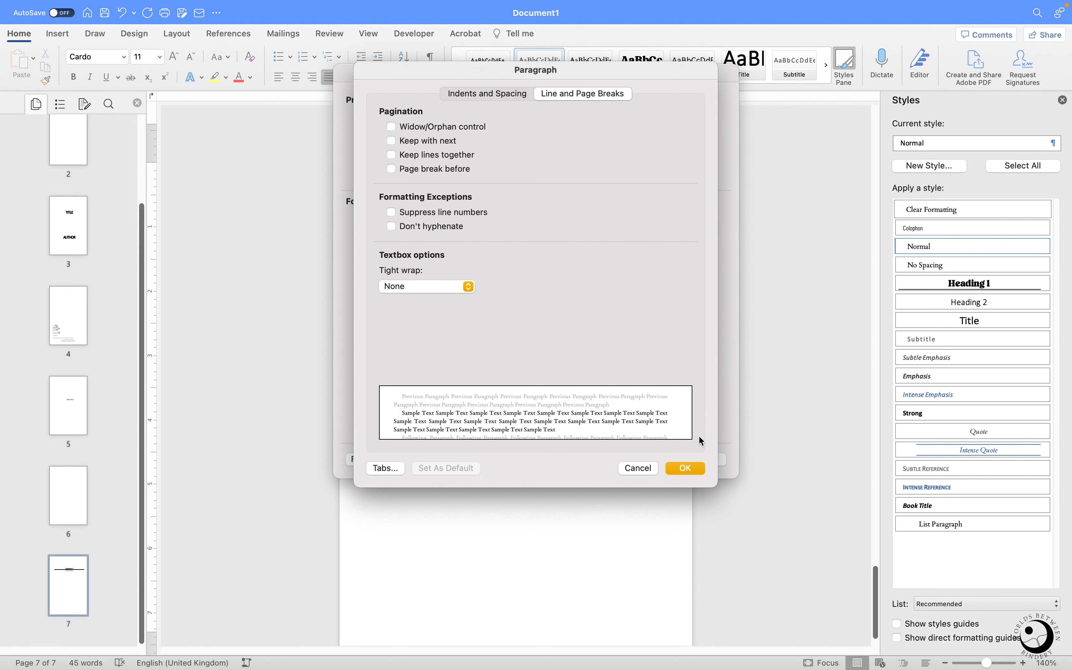
{"action": "left_click", "coordinate": [698, 467]}
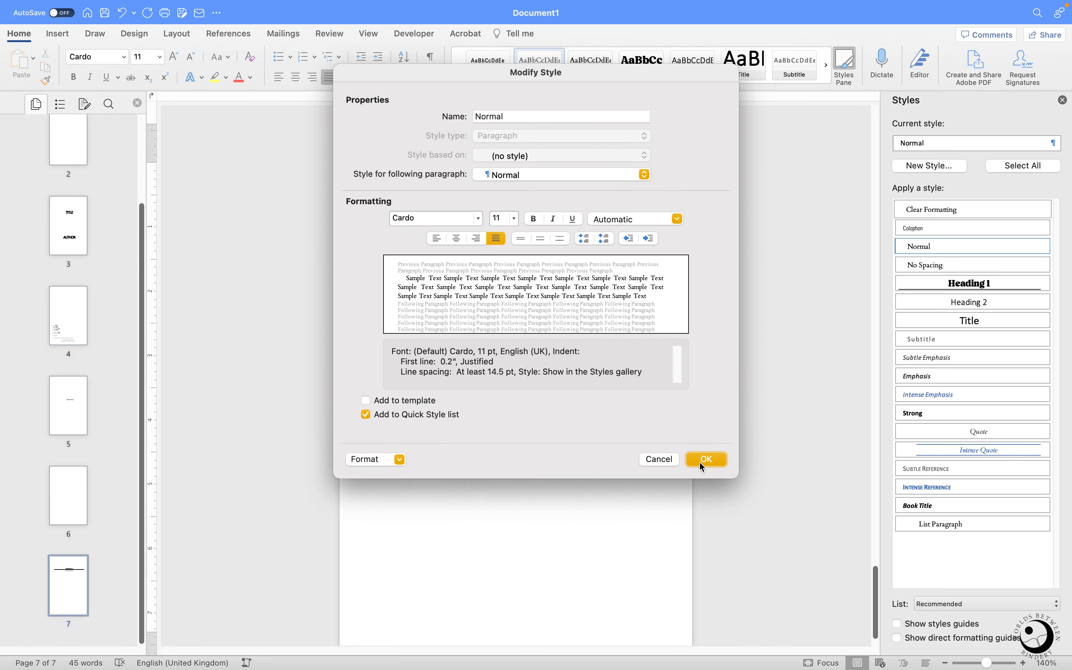
{"action": "left_click", "coordinate": [700, 460]}
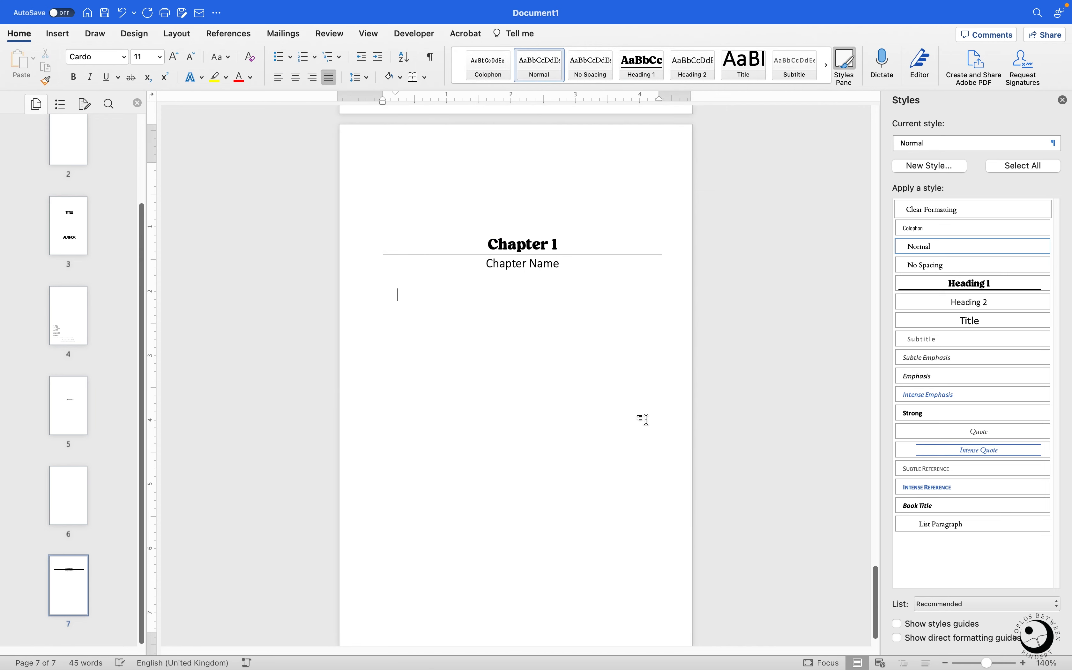
Step: Switch to the story page in Chrome and copy the Chapter 1 text from "Ben Solo is fifteen years old" through "I really love that car."
{"action": "scroll", "coordinate": [646, 419], "scroll_direction": "up", "scroll_amount": 2}
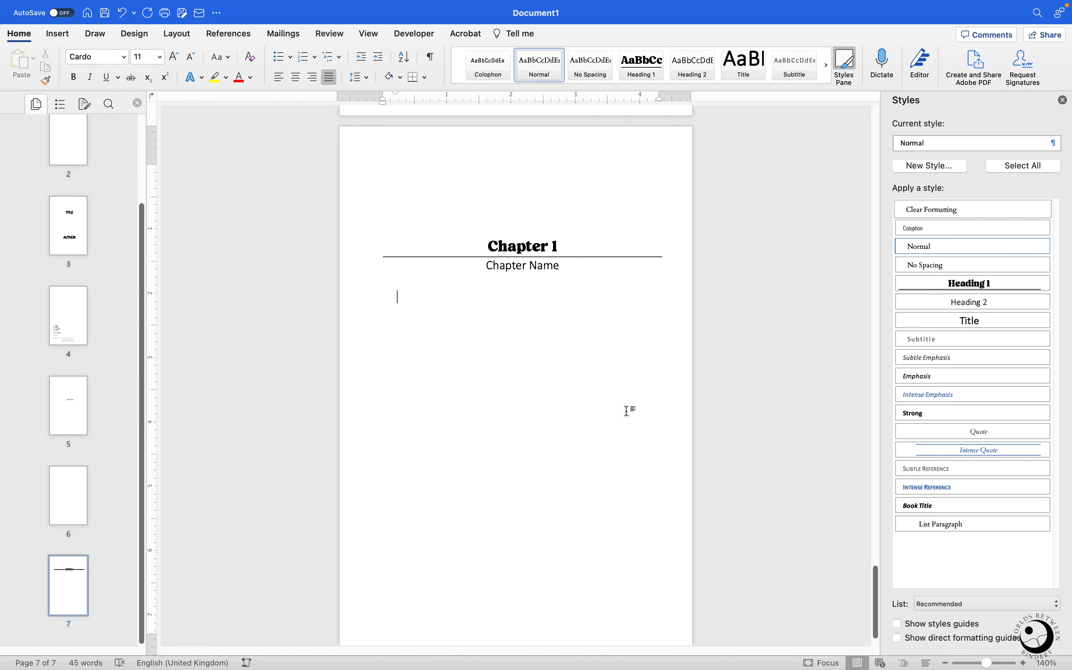
{"action": "scroll", "coordinate": [630, 404], "scroll_direction": "down", "scroll_amount": 2}
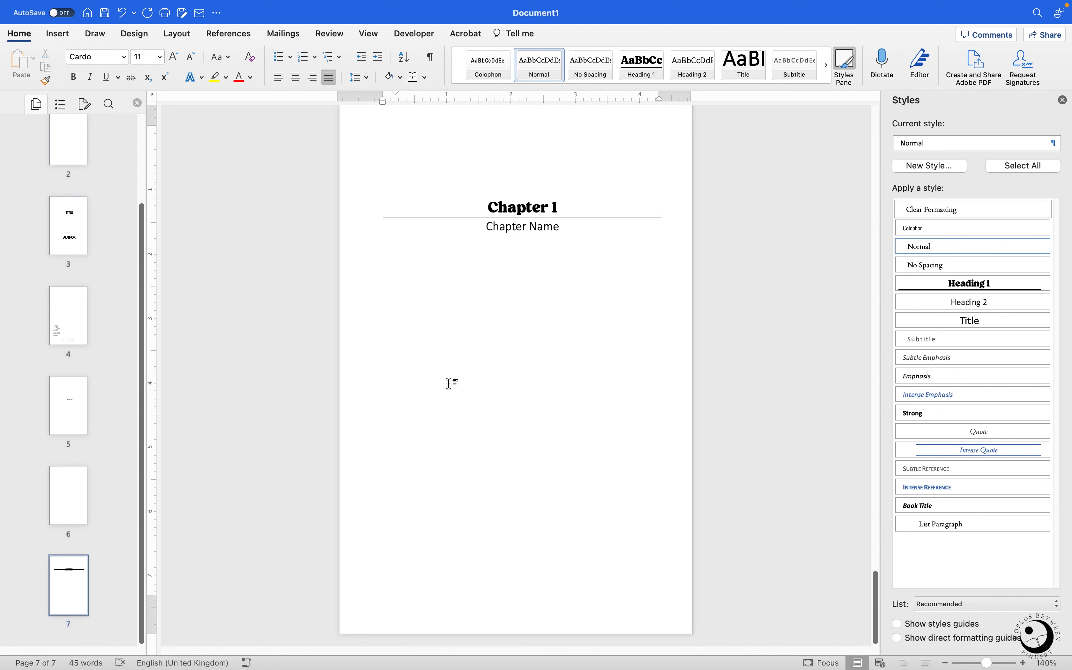
{"action": "mouse_move", "coordinate": [448, 669]}
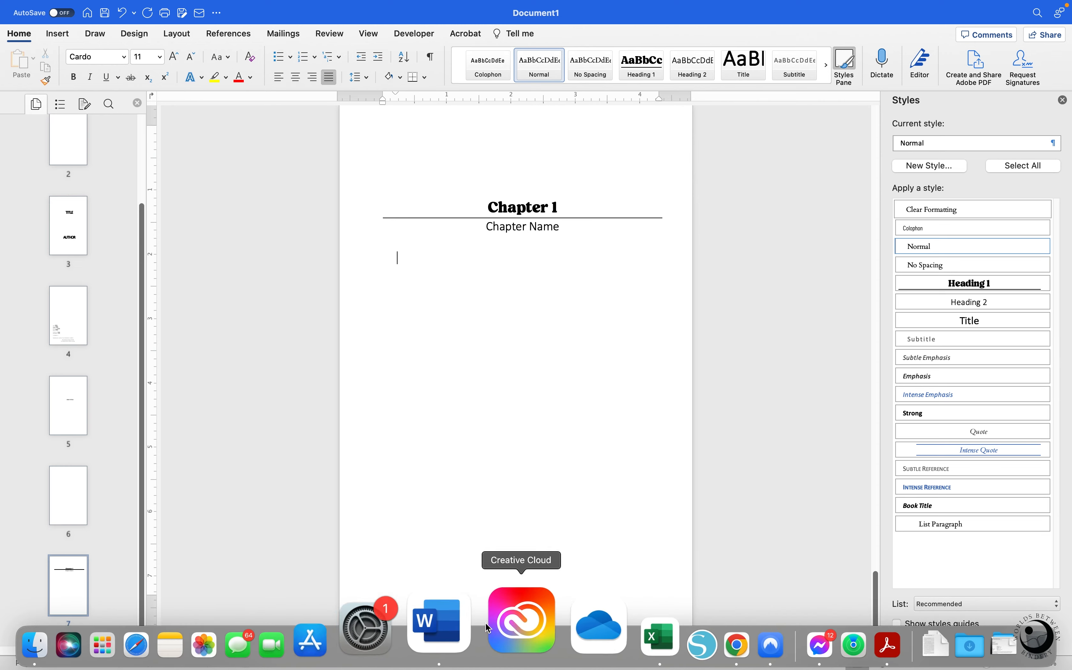
{"action": "mouse_move", "coordinate": [455, 37]}
{"action": "left_mouse_down"}
{"action": "mouse_move", "coordinate": [504, 41]}
{"action": "mouse_move", "coordinate": [473, 43]}
{"action": "left_mouse_up"}
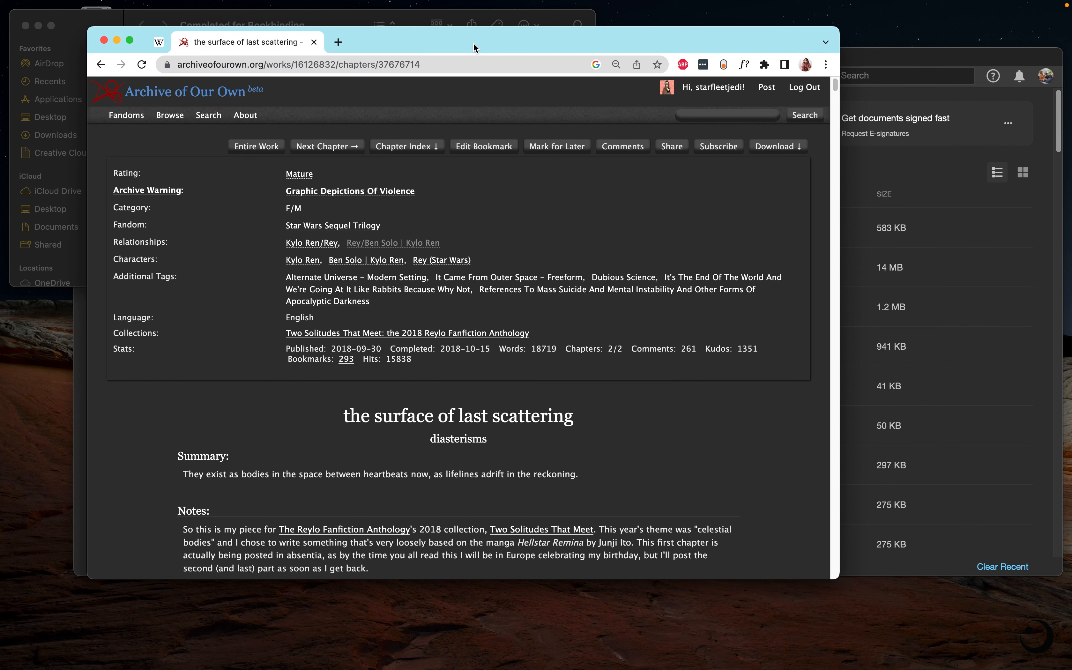
{"action": "scroll", "coordinate": [426, 258], "scroll_direction": "down", "scroll_amount": 8}
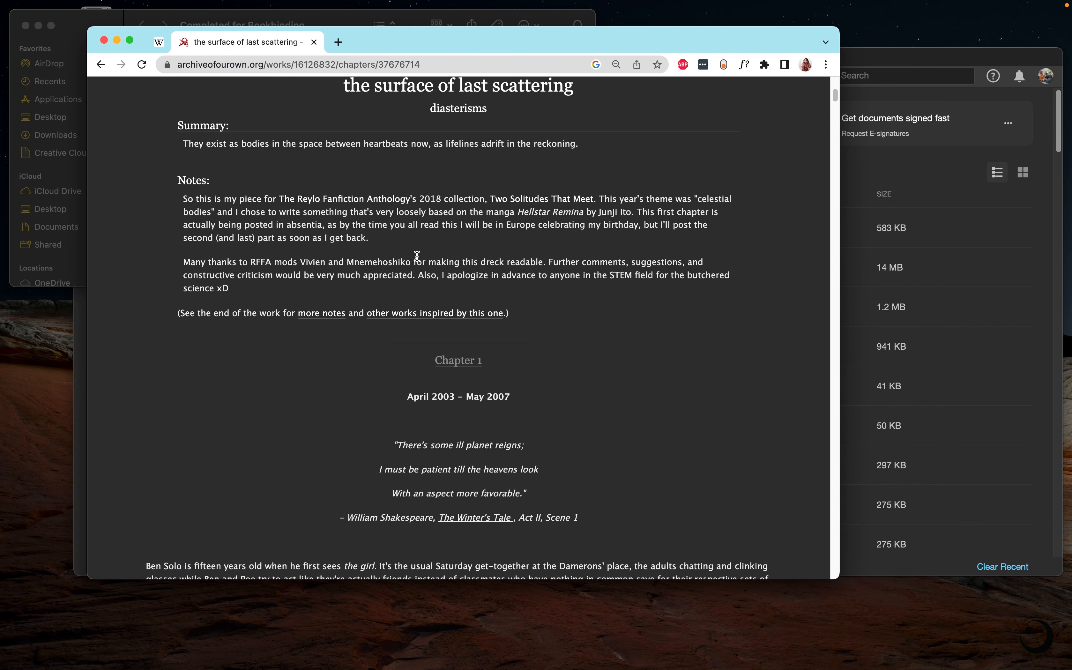
{"action": "scroll", "coordinate": [462, 241], "scroll_direction": "down", "scroll_amount": 1}
{"action": "scroll", "coordinate": [462, 242], "scroll_direction": "up", "scroll_amount": 8}
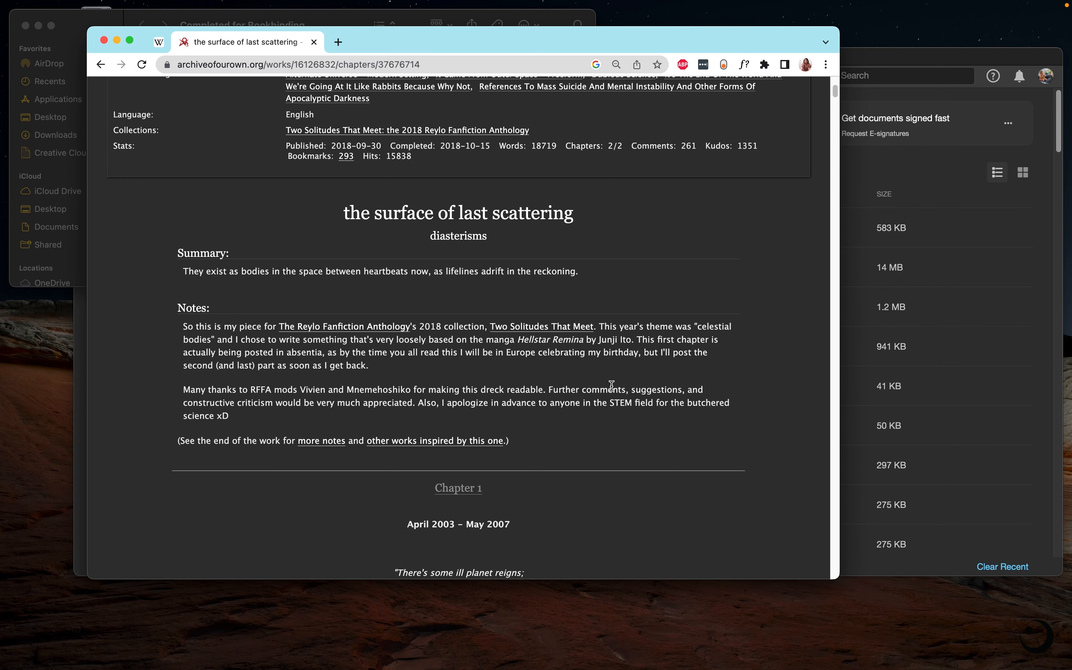
{"action": "scroll", "coordinate": [544, 372], "scroll_direction": "down", "scroll_amount": 5}
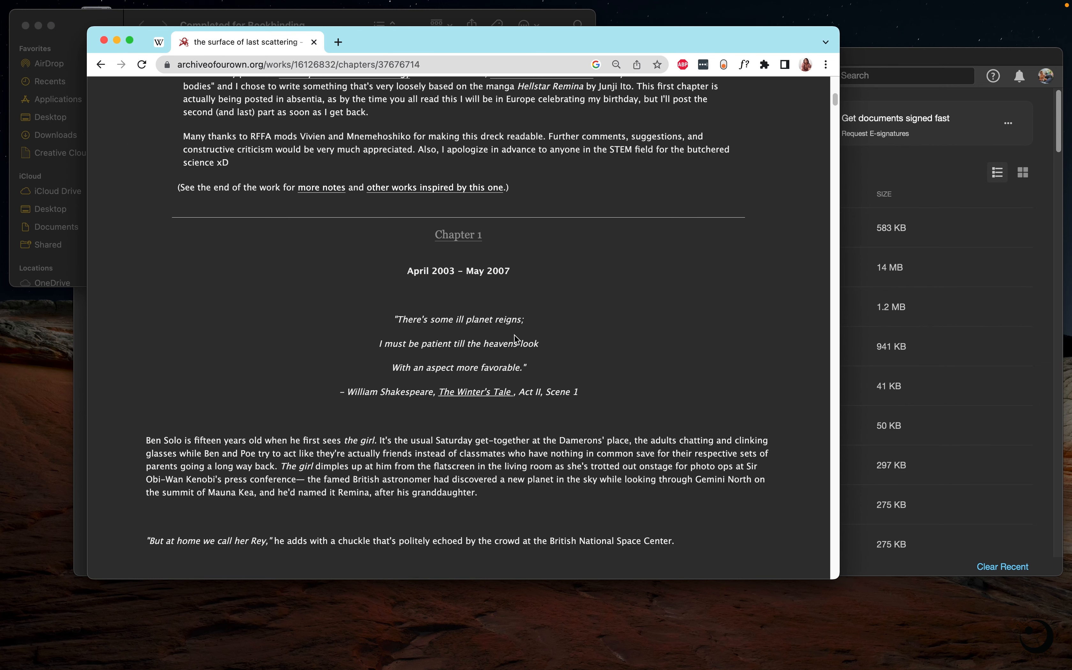
{"action": "left_click_drag", "start_coordinate": [144, 439], "coordinate": [674, 419]}
{"action": "scroll", "coordinate": [599, 418], "scroll_direction": "down", "scroll_amount": 15}
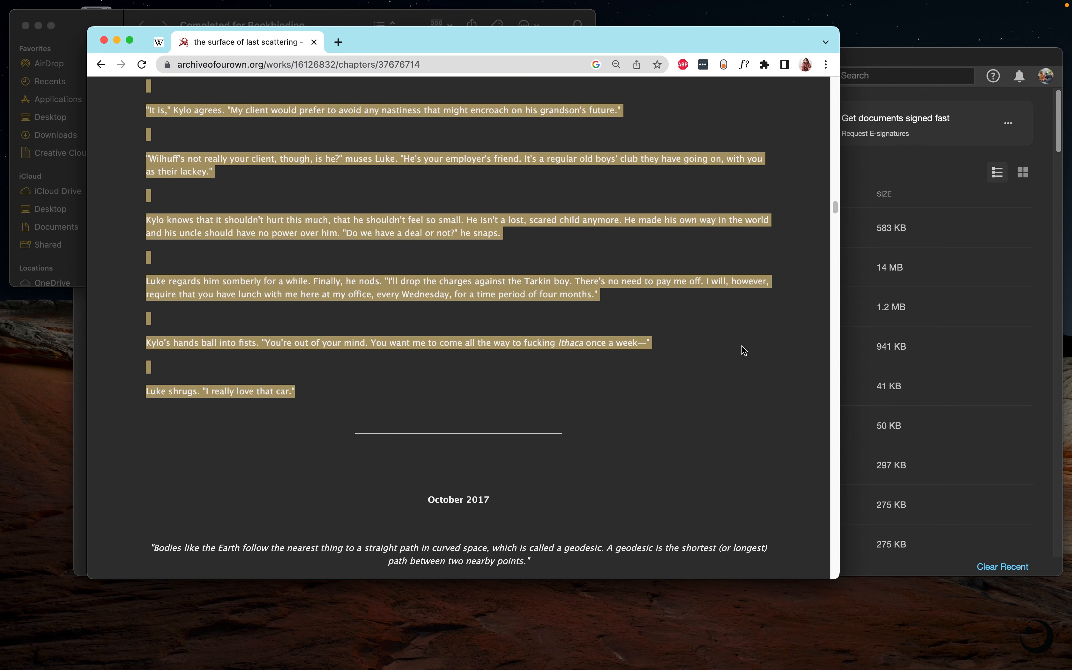
Step: Switch back to Word and paste the copied story text below the chapter name with the Match Formatting option
{"action": "left_click", "coordinate": [743, 645]}
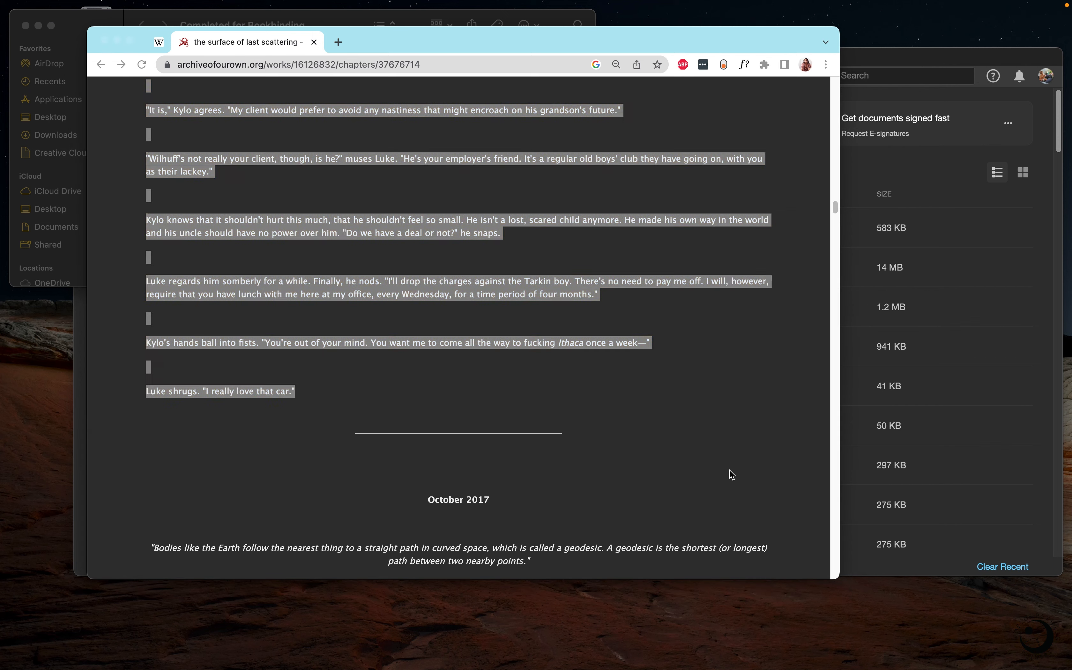
{"action": "mouse_move", "coordinate": [512, 660]}
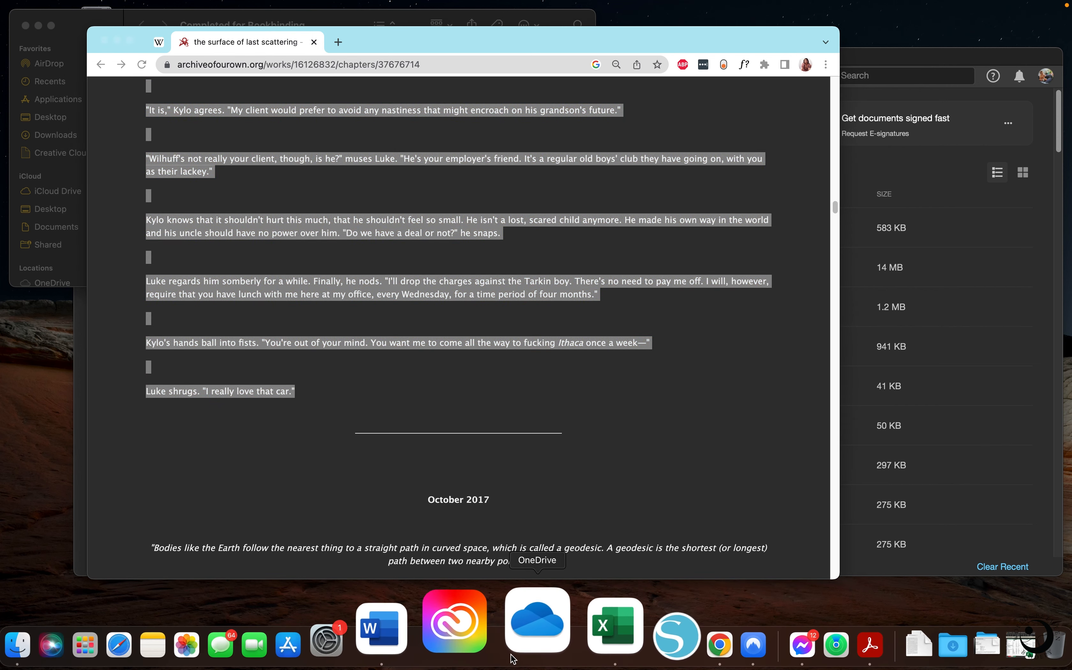
{"action": "left_click", "coordinate": [458, 408]}
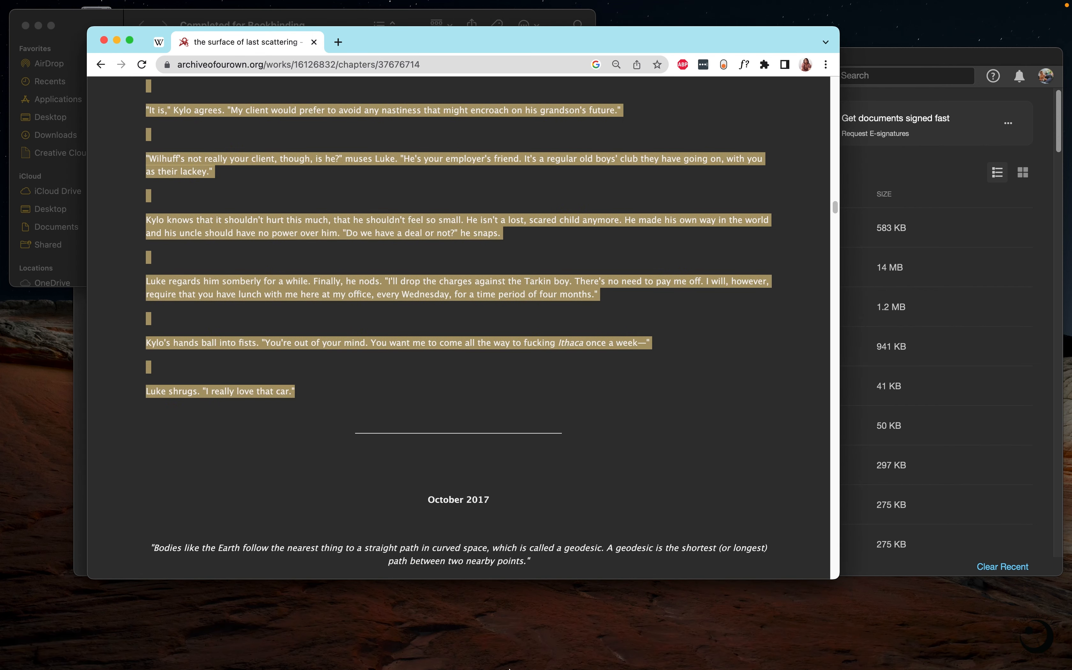
{"action": "left_click", "coordinate": [446, 627]}
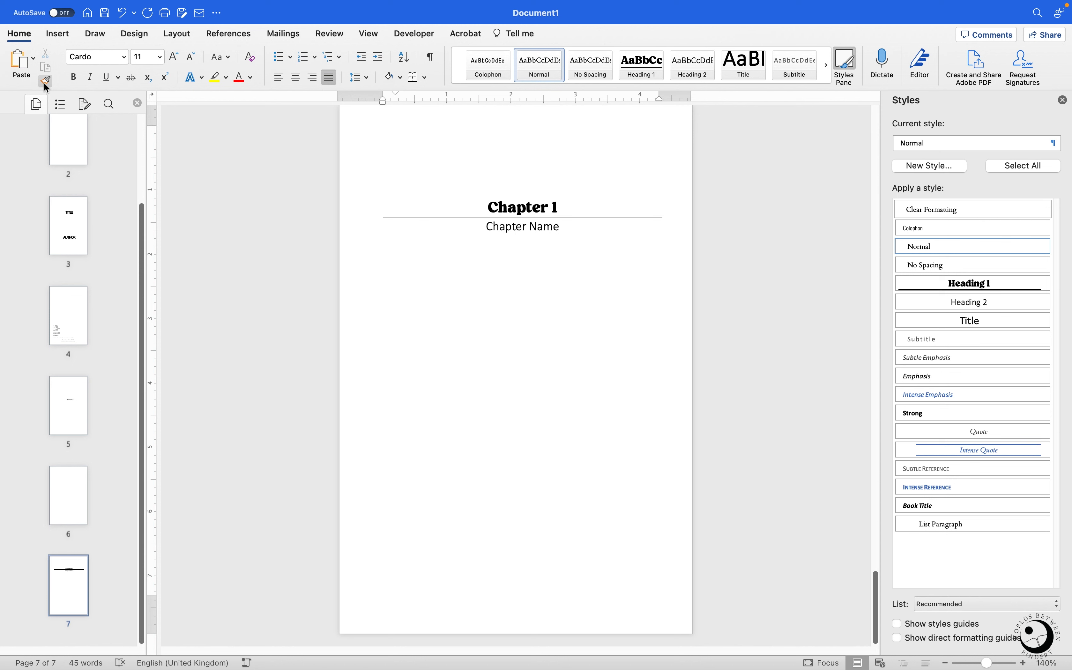
{"action": "left_click", "coordinate": [34, 60]}
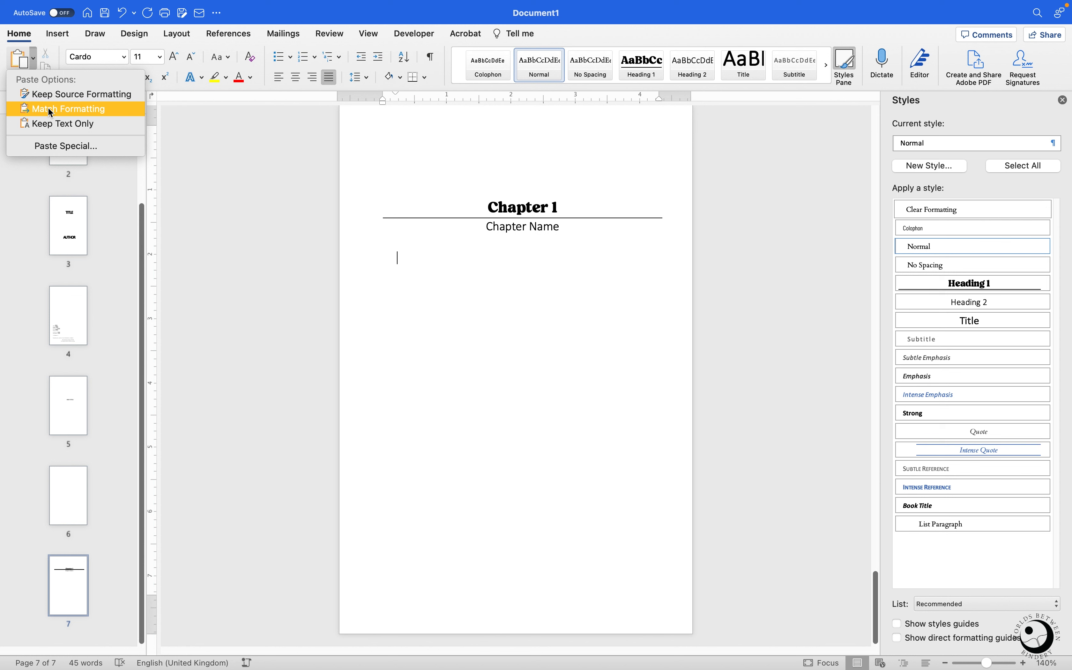
{"action": "right_click", "coordinate": [408, 261]}
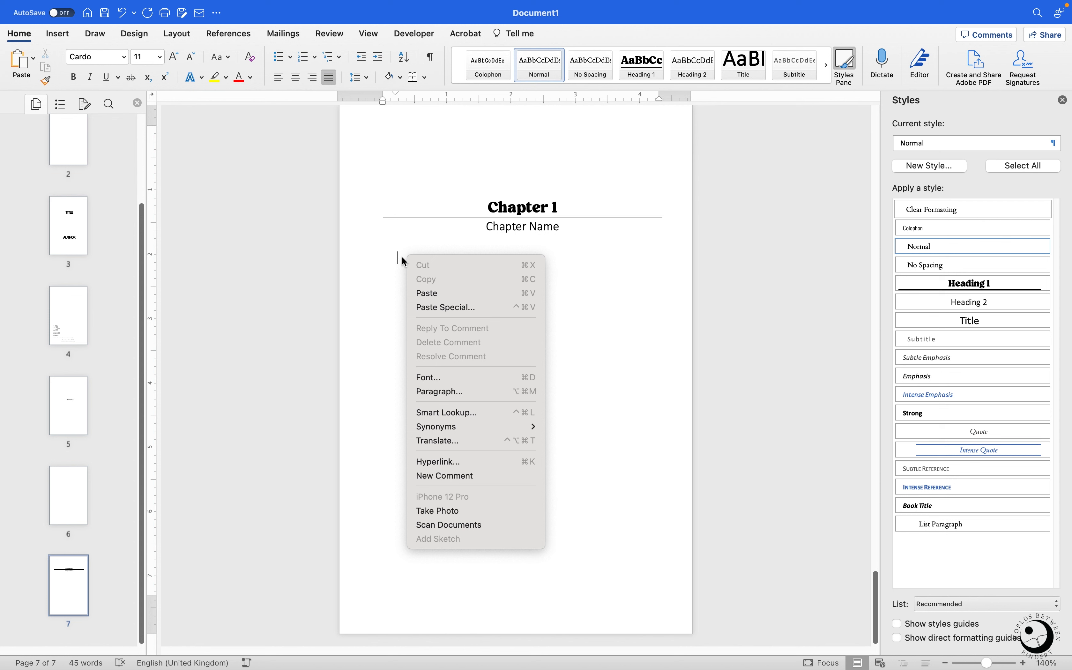
{"action": "left_click", "coordinate": [606, 285]}
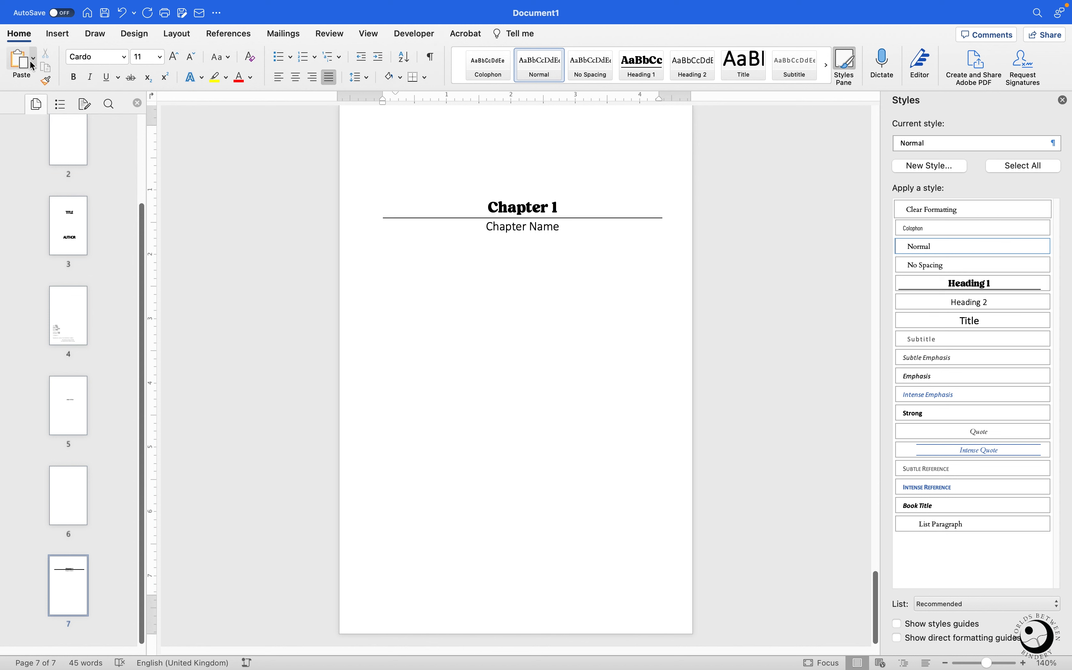
{"action": "left_click", "coordinate": [33, 60]}
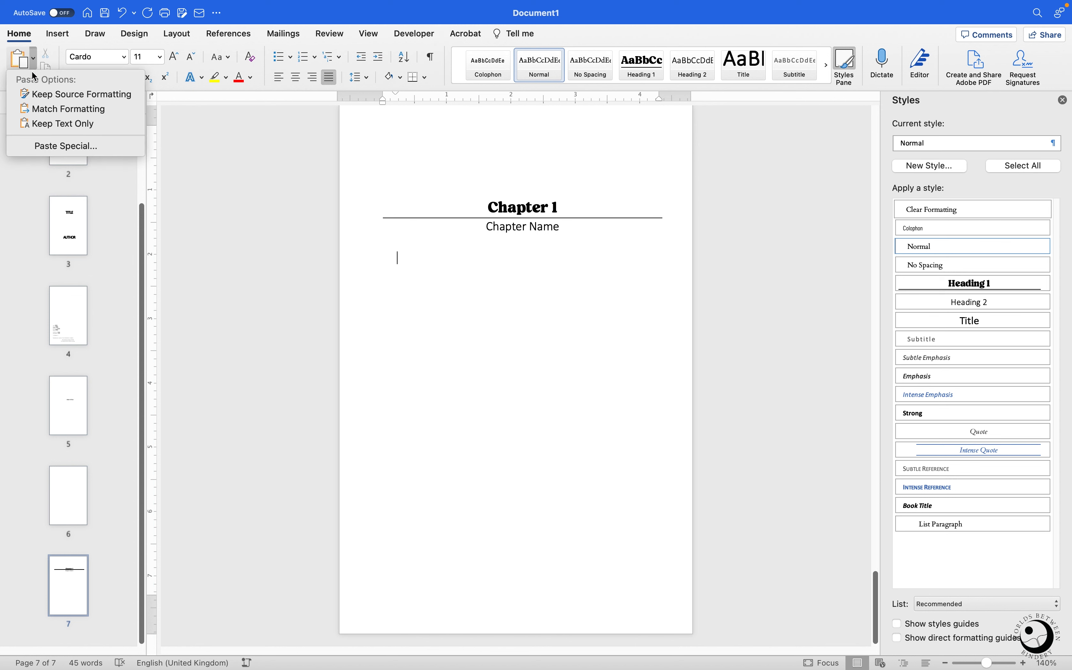
{"action": "left_click", "coordinate": [31, 108]}
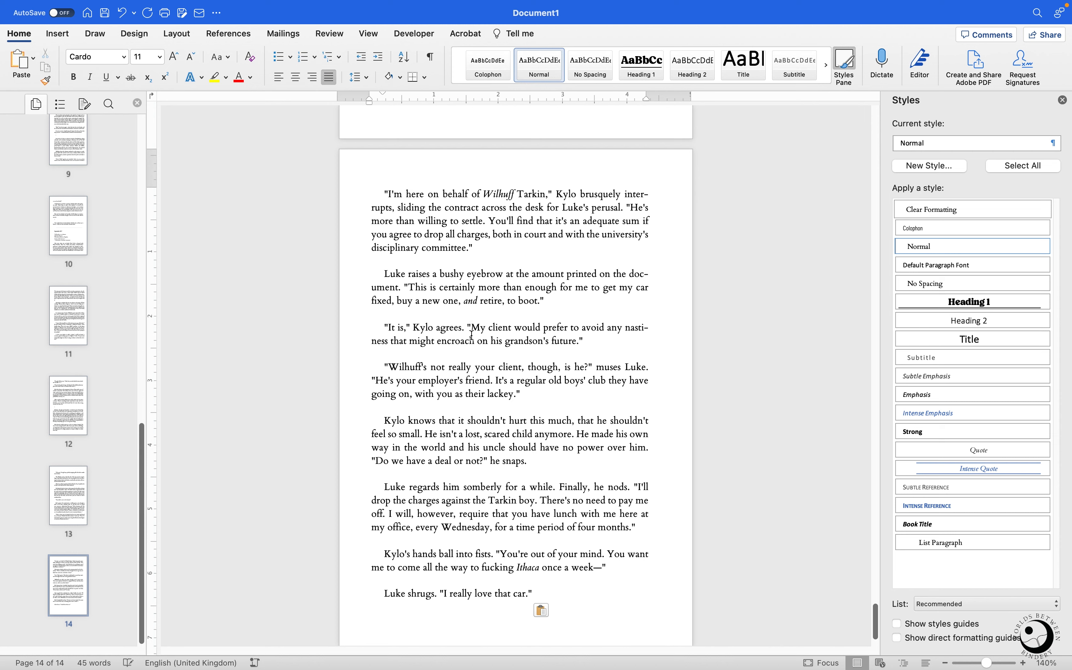
Step: Review the formatting of the pasted story text from its end back to the Chapter 1 opening page
{"action": "scroll", "coordinate": [533, 446], "scroll_direction": "up", "scroll_amount": 10}
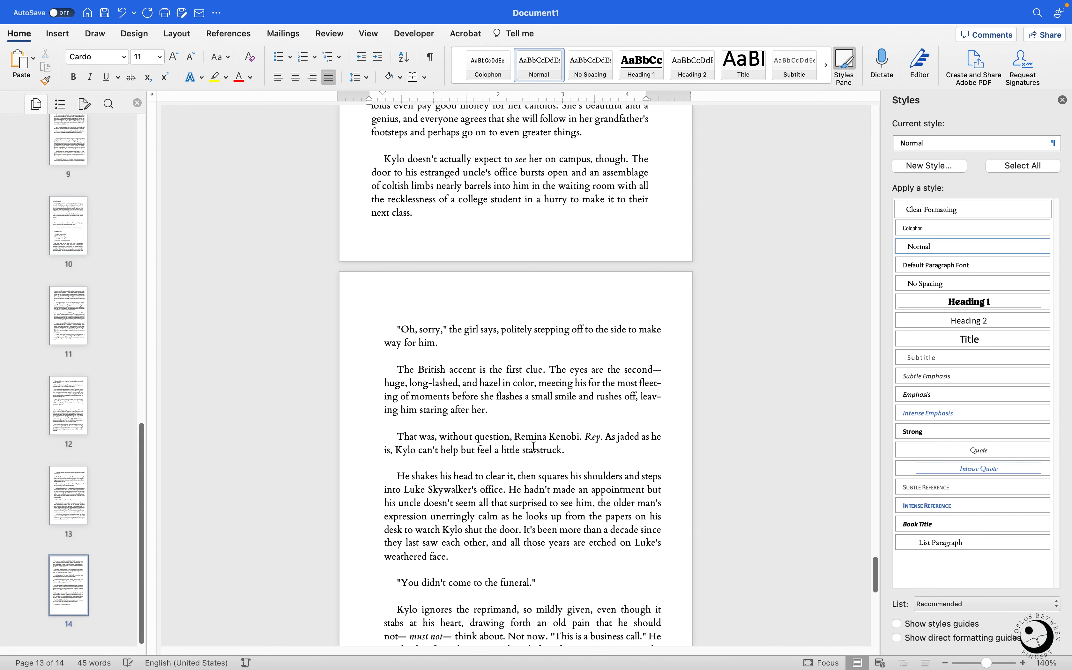
{"action": "left_click", "coordinate": [472, 445]}
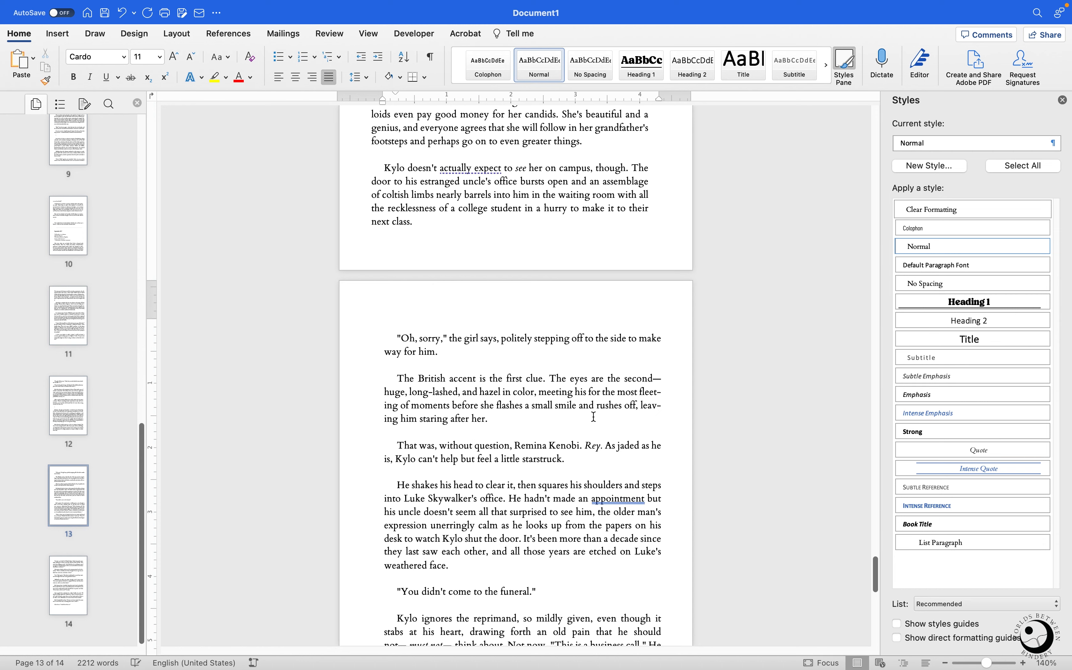
{"action": "scroll", "coordinate": [593, 417], "scroll_direction": "up", "scroll_amount": 20}
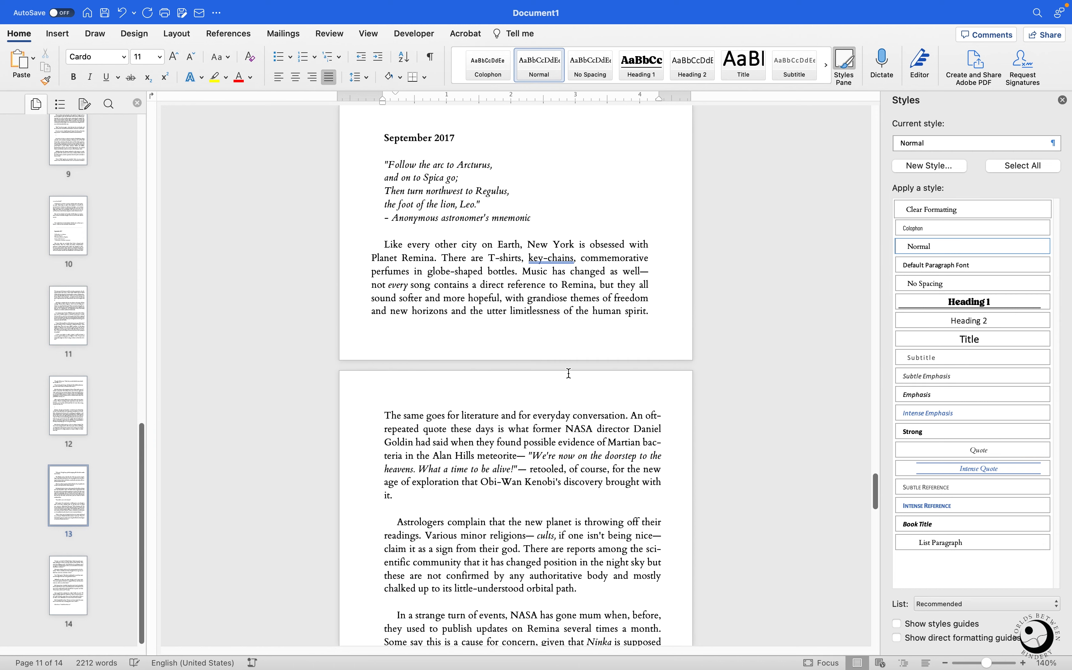
{"action": "scroll", "coordinate": [568, 375], "scroll_direction": "up", "scroll_amount": 15}
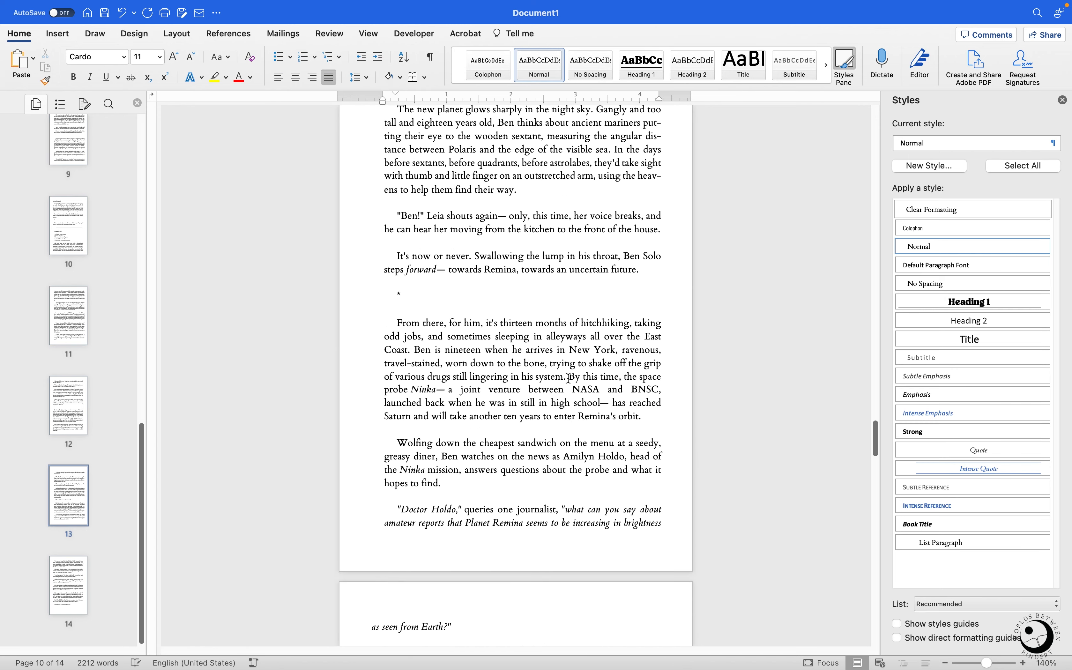
{"action": "scroll", "coordinate": [569, 379], "scroll_direction": "up", "scroll_amount": 5}
{"action": "scroll", "coordinate": [72, 299], "scroll_direction": "up", "scroll_amount": 15}
{"action": "scroll", "coordinate": [70, 377], "scroll_direction": "down", "scroll_amount": 6}
{"action": "left_click", "coordinate": [69, 419]}
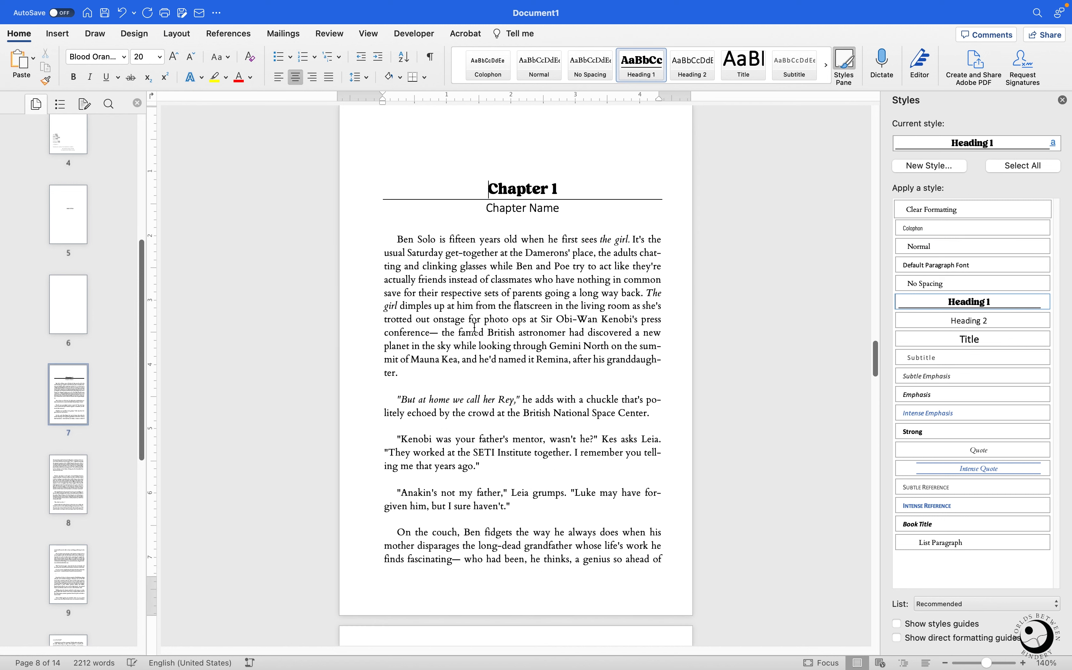
{"action": "left_click", "coordinate": [479, 306]}
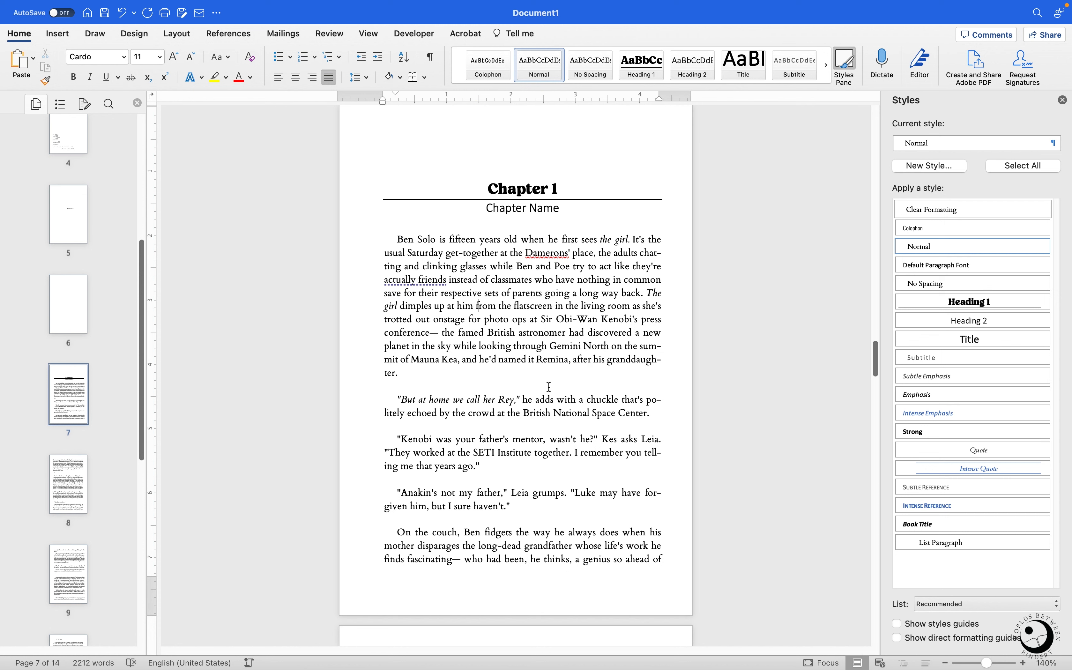
{"action": "left_click", "coordinate": [348, 37]}
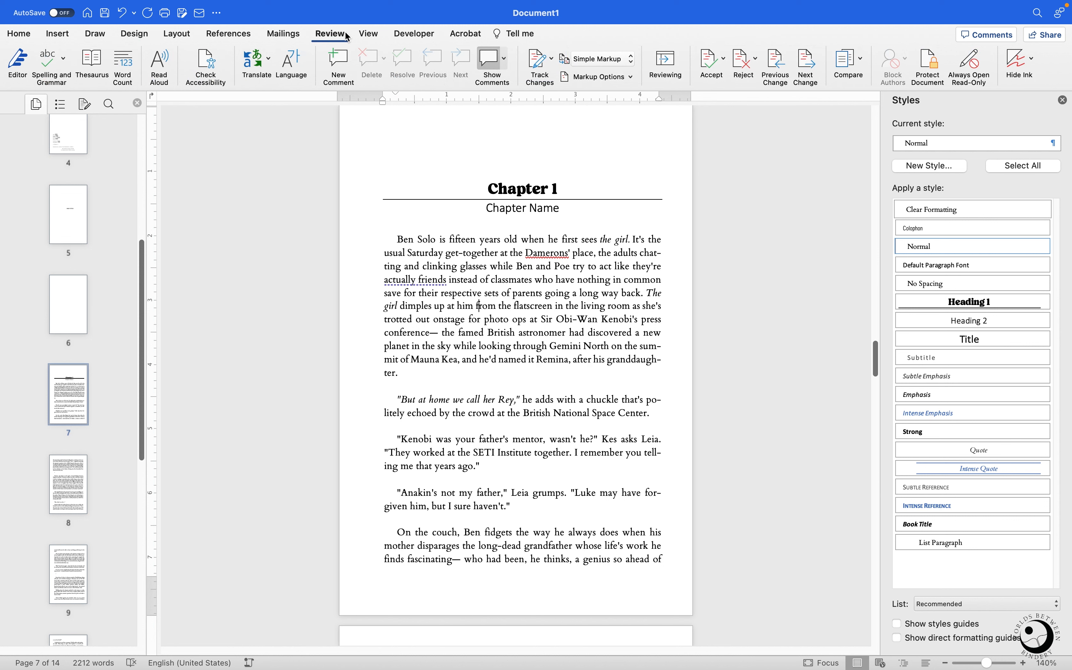
{"action": "left_click", "coordinate": [370, 37]}
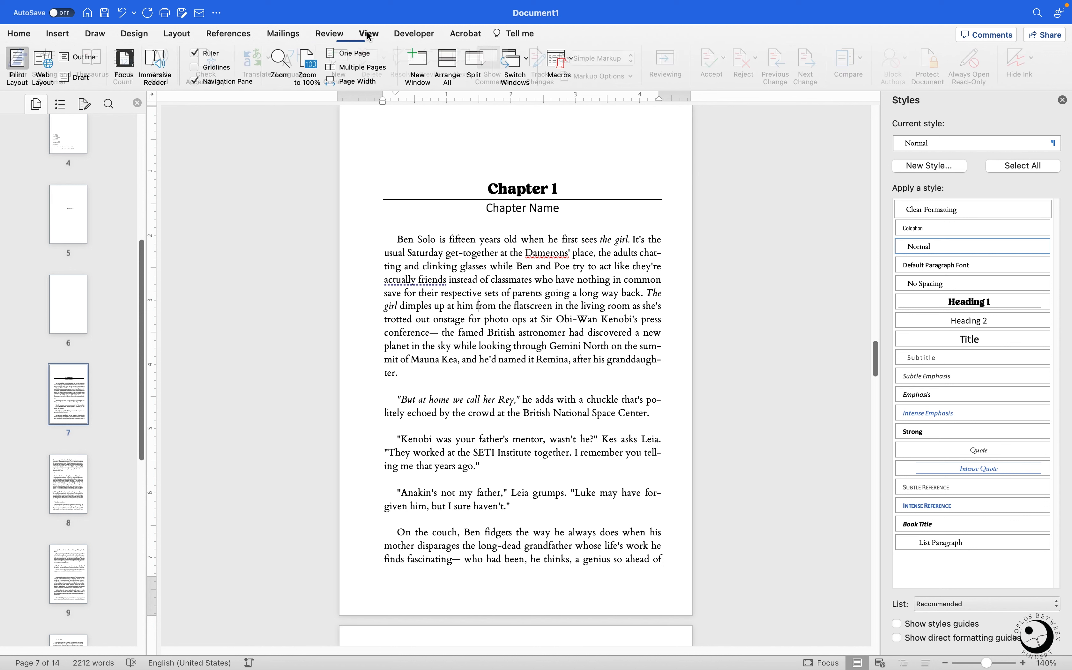
{"action": "left_click", "coordinate": [411, 34]}
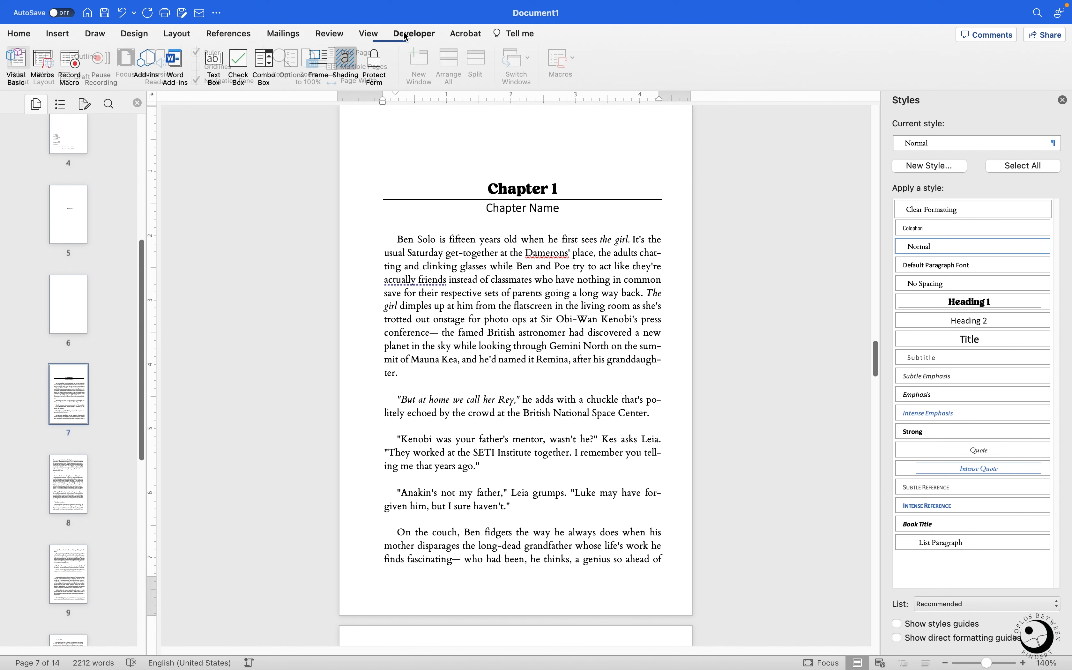
{"action": "left_click", "coordinate": [249, 35]}
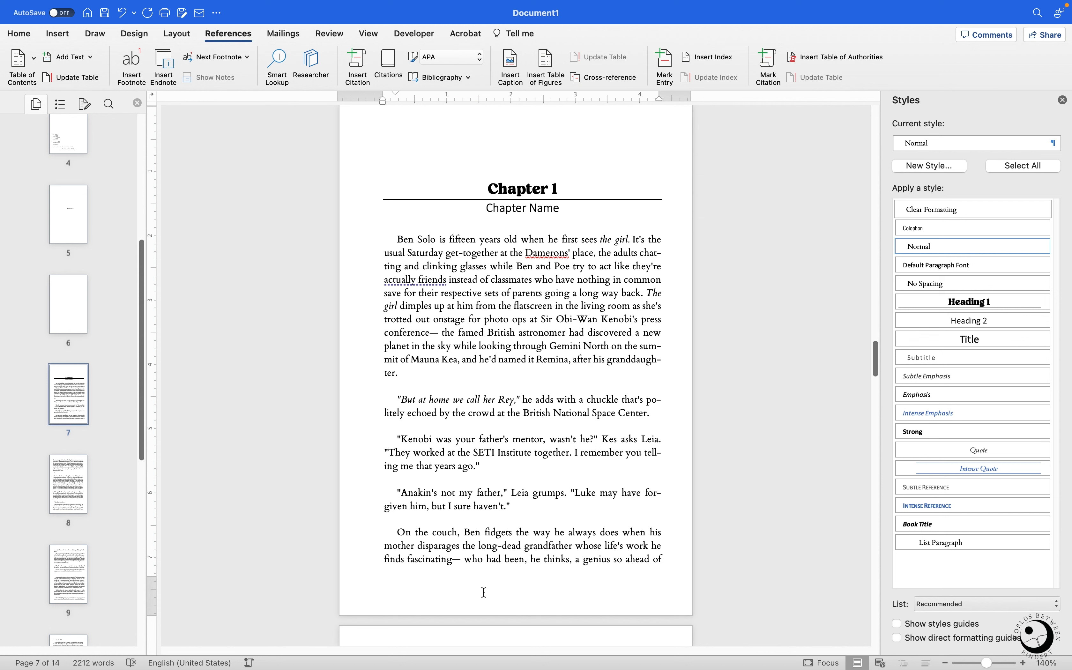
Step: Open the footer of the Chapter 1 opening page for editing
{"action": "double_click", "coordinate": [495, 591]}
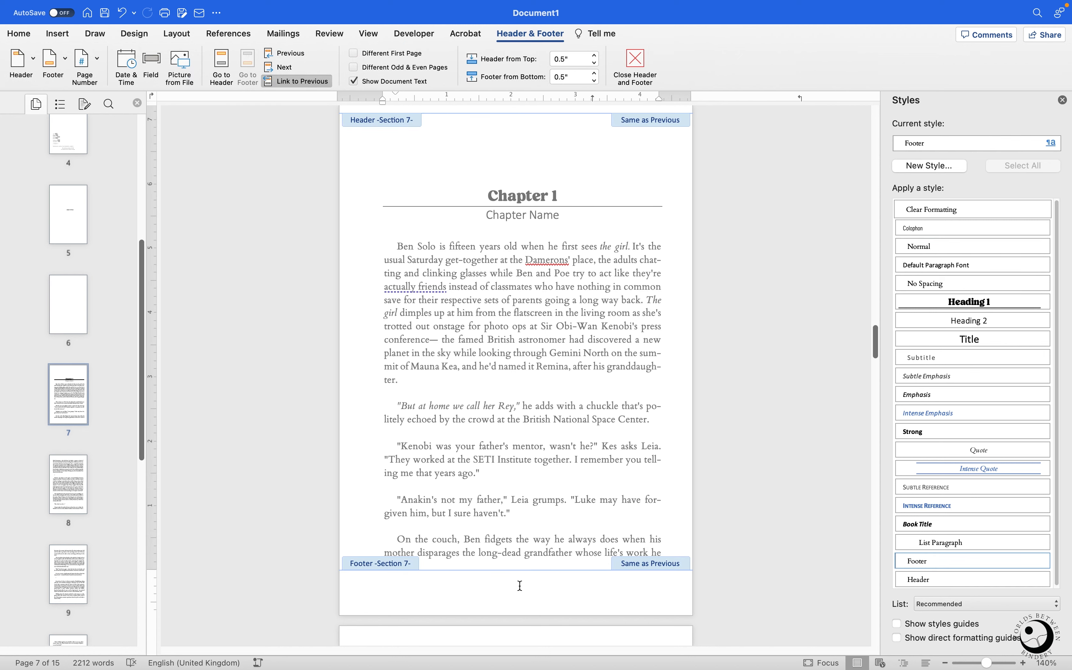
{"action": "scroll", "coordinate": [545, 542], "scroll_direction": "up", "scroll_amount": 1}
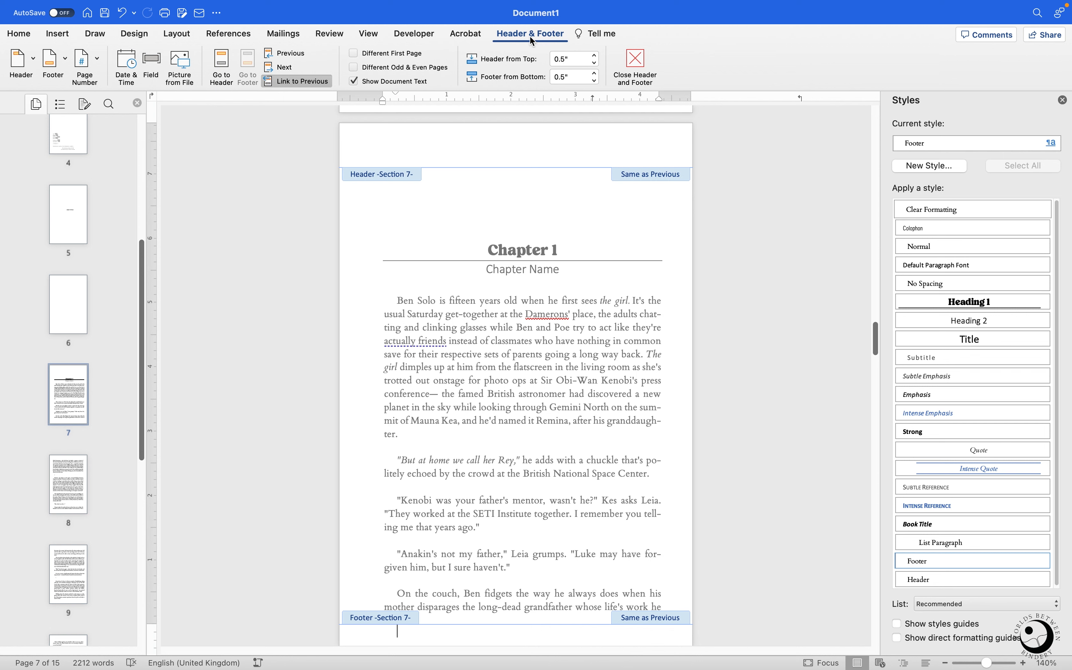
{"action": "scroll", "coordinate": [550, 296], "scroll_direction": "down", "scroll_amount": 1}
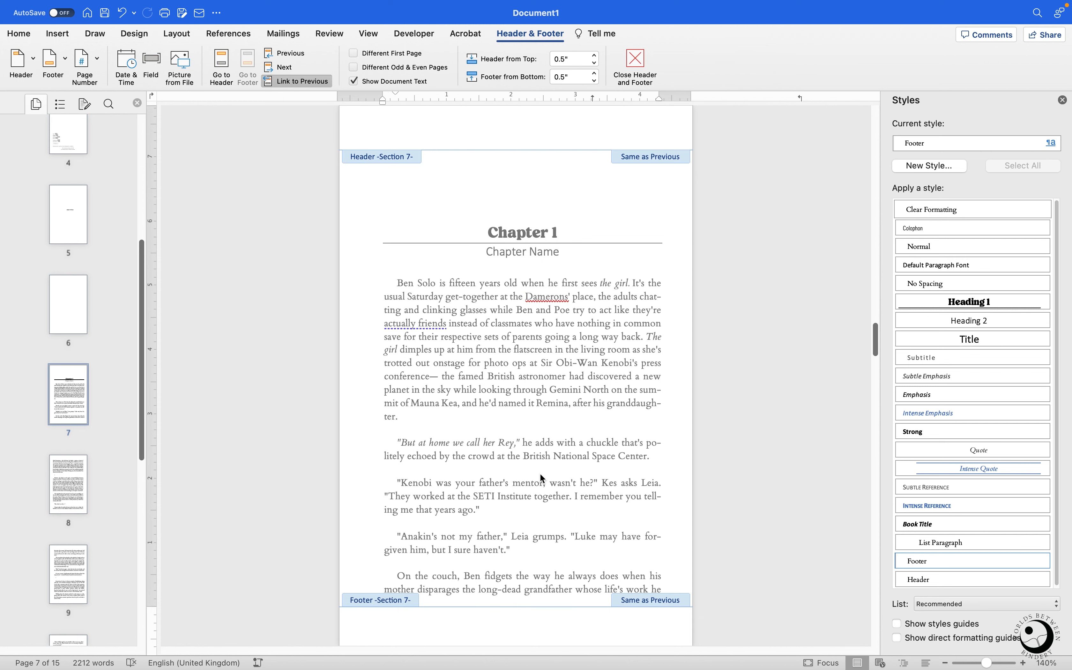
{"action": "scroll", "coordinate": [602, 521], "scroll_direction": "up", "scroll_amount": 1}
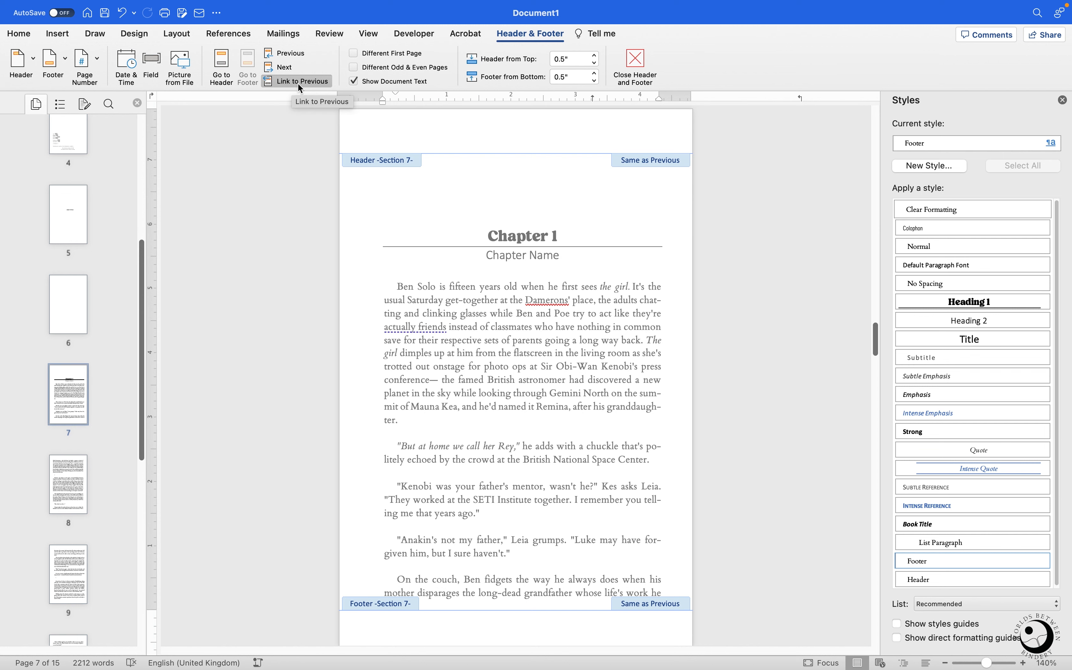
Step: Enter the test text "dfdfg" in the Section 7 footer and check the linked footers of the preceding sections
{"action": "type", "text": "dfdfg"}
{"action": "scroll", "coordinate": [480, 601], "scroll_direction": "up", "scroll_amount": 10}
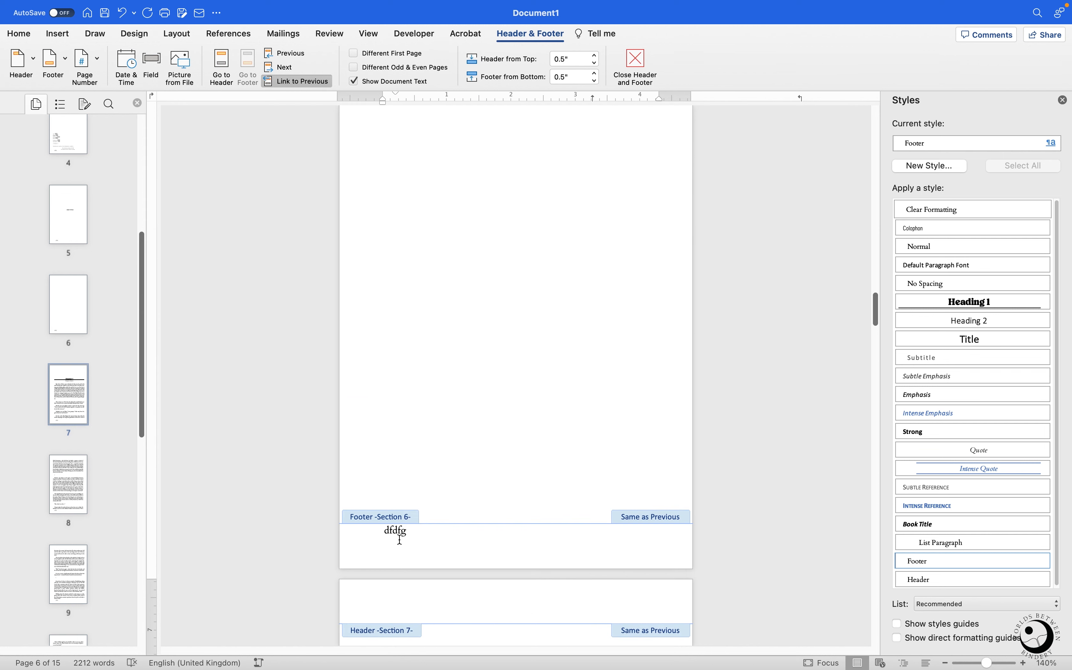
{"action": "scroll", "coordinate": [493, 519], "scroll_direction": "up", "scroll_amount": 3}
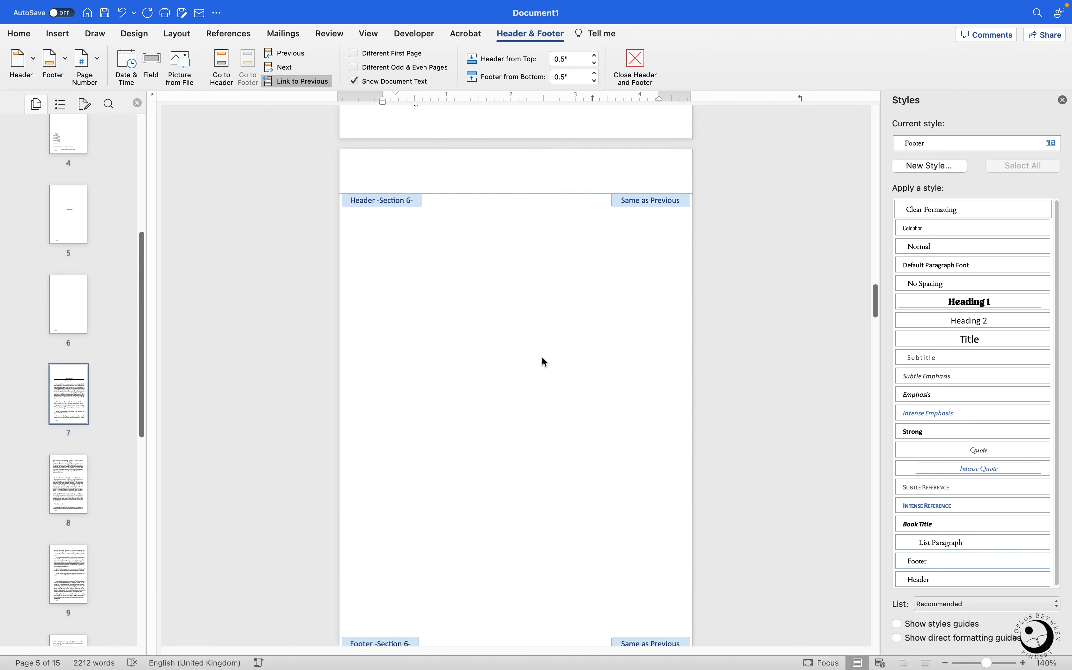
{"action": "scroll", "coordinate": [486, 367], "scroll_direction": "up", "scroll_amount": 18}
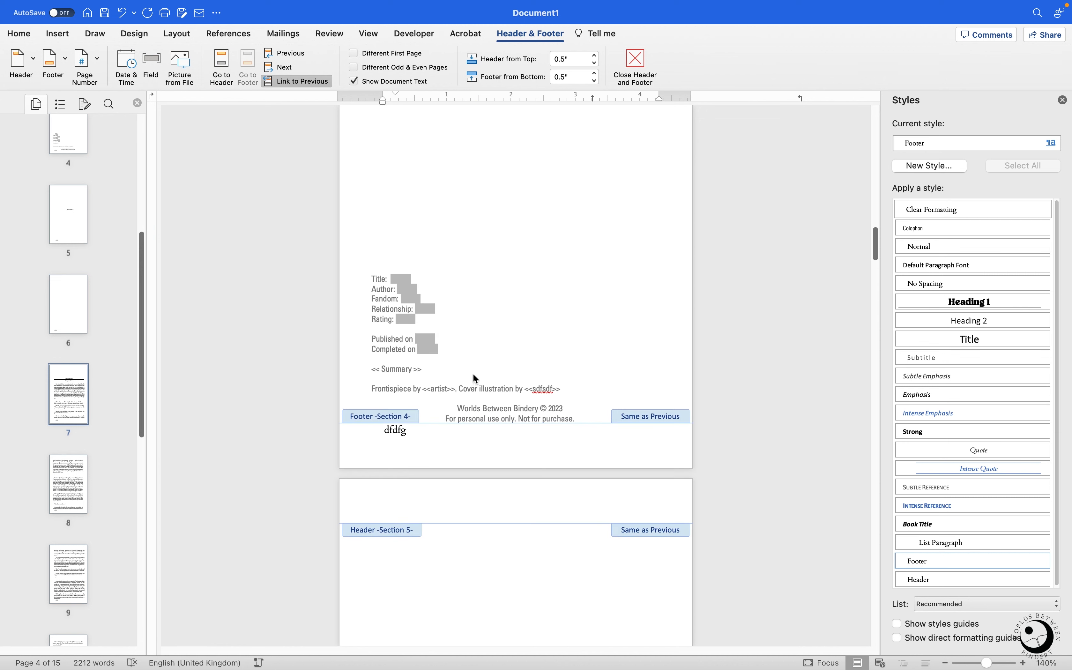
{"action": "scroll", "coordinate": [475, 321], "scroll_direction": "down", "scroll_amount": 20}
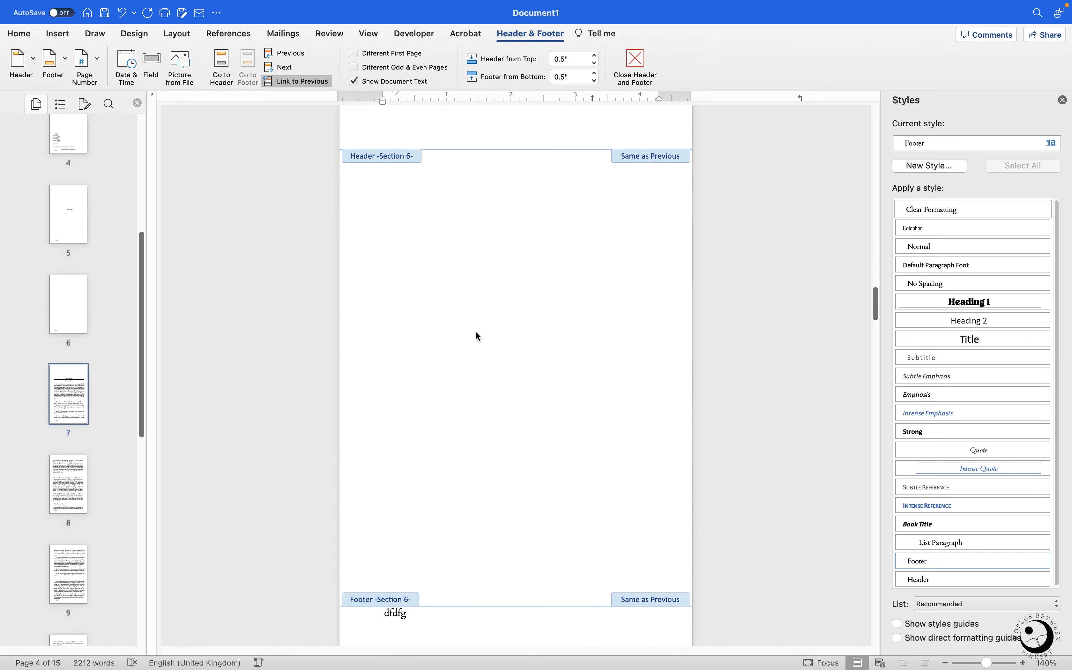
{"action": "scroll", "coordinate": [477, 337], "scroll_direction": "down", "scroll_amount": 10}
Step: Delete the test text from the Section 7 footer
{"action": "key", "text": "BackSpace"}
{"action": "key", "text": "BackSpace"}
{"action": "key", "text": "BackSpace"}
{"action": "key", "text": "BackSpace"}
{"action": "key", "text": "BackSpace"}
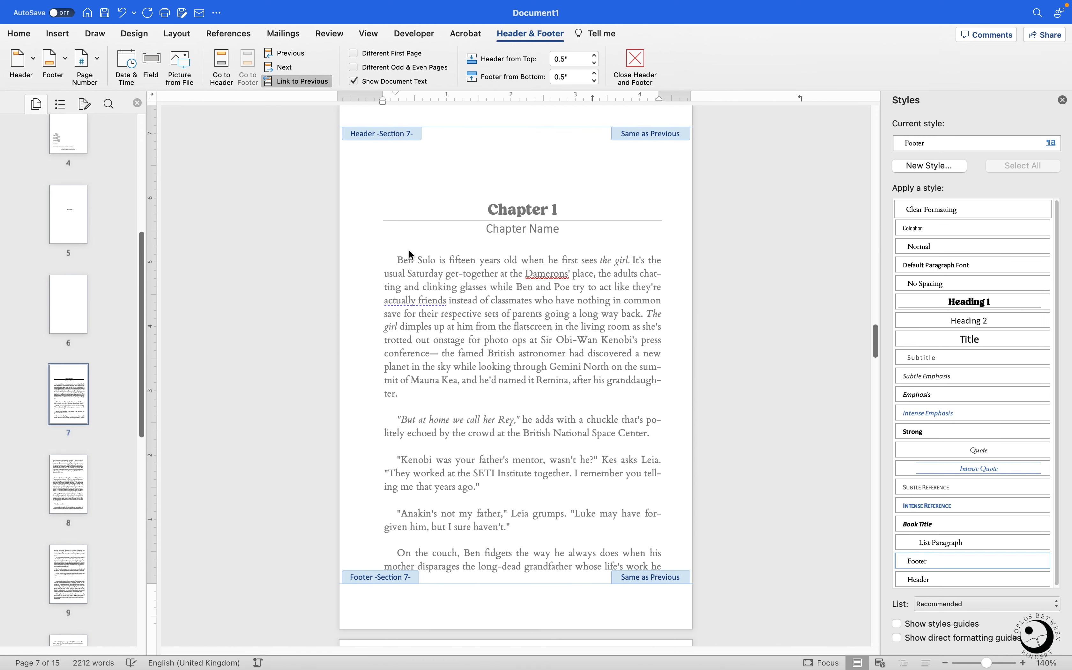
Step: Unlink the Section 7 footer from the previous section and turn on Different First Page
{"action": "left_click", "coordinate": [320, 82]}
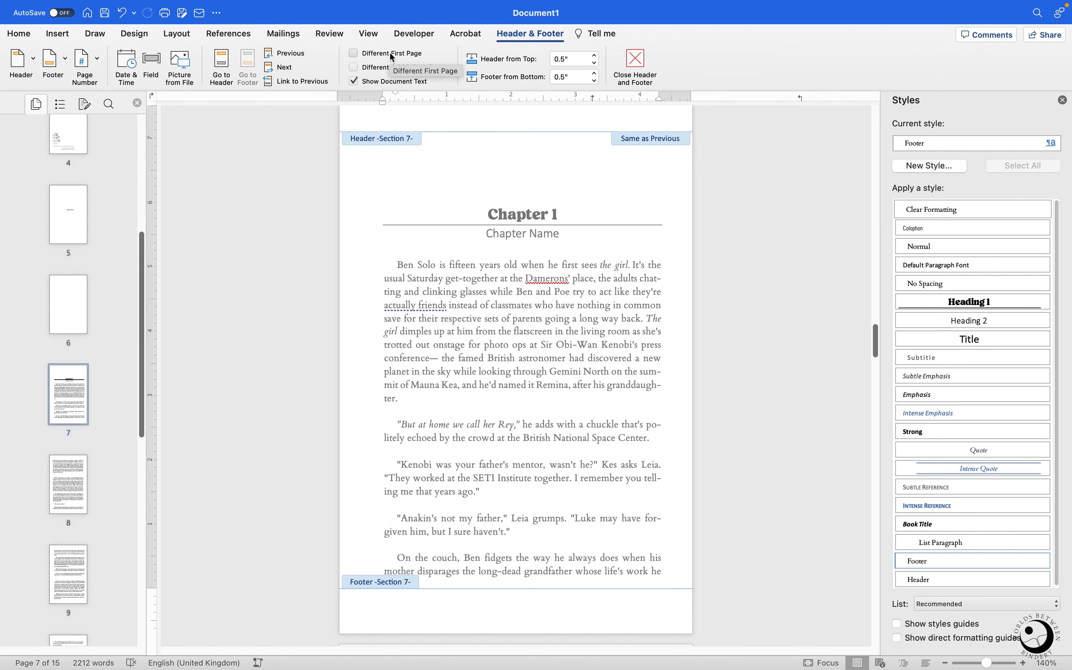
{"action": "left_click", "coordinate": [355, 54]}
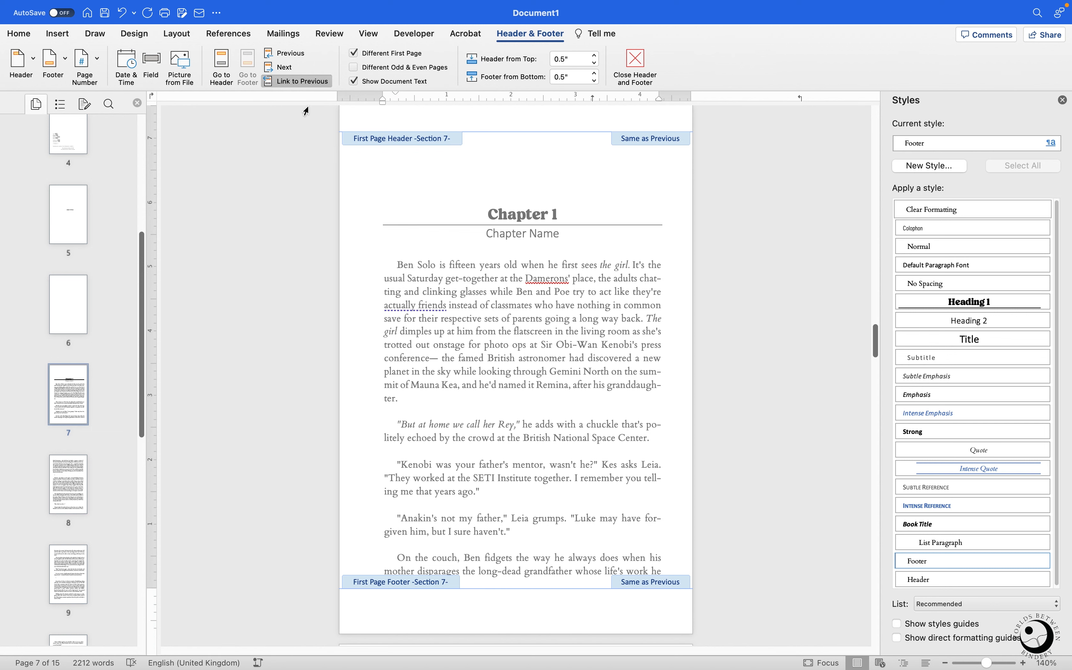
{"action": "scroll", "coordinate": [532, 294], "scroll_direction": "up", "scroll_amount": 2}
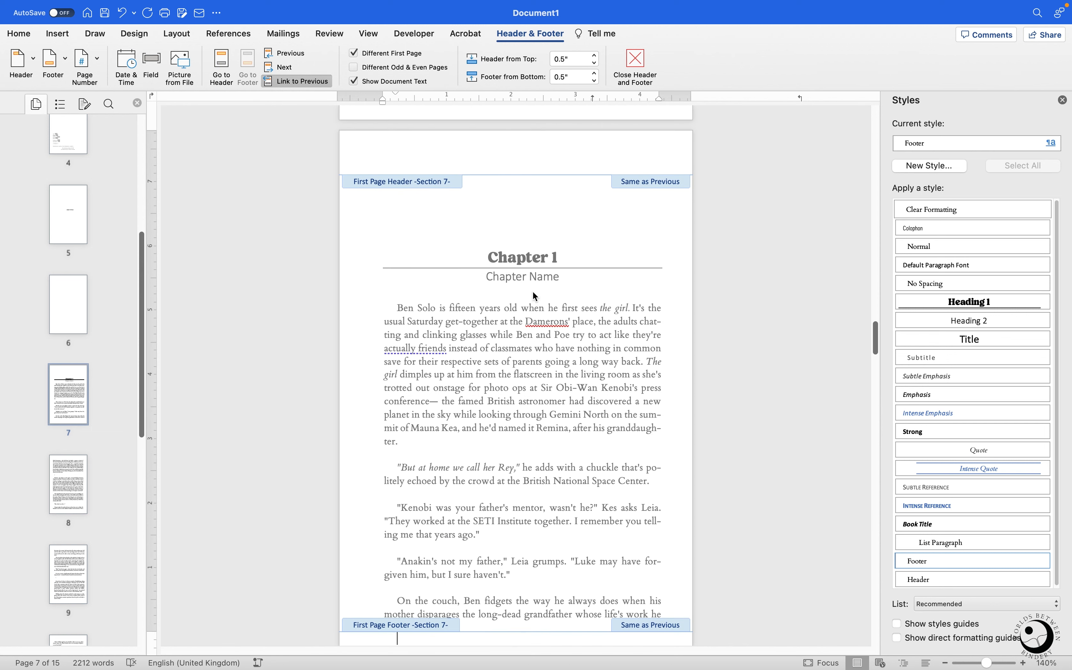
Step: Unlink the Section 7 first-page footer from the previous section and turn on Different Odd & Even Pages
{"action": "left_click", "coordinate": [297, 83]}
{"action": "left_click", "coordinate": [354, 68]}
{"action": "scroll", "coordinate": [570, 318], "scroll_direction": "up", "scroll_amount": 4}
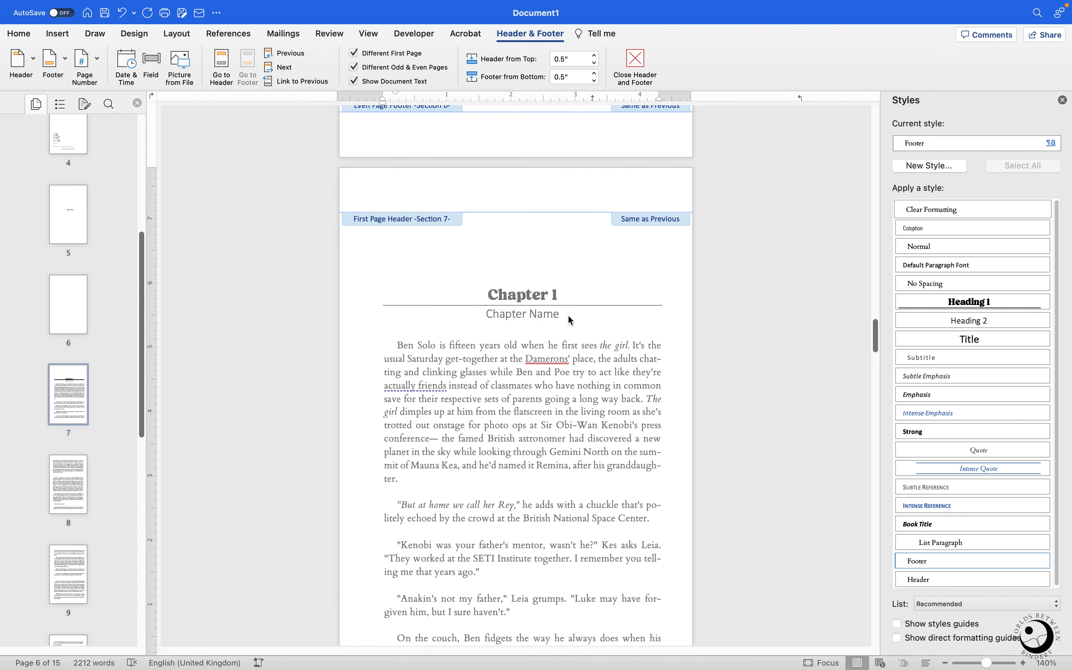
Step: Examine the first-page and even-page headers and footers of Section 7 and their links to the previous section
{"action": "scroll", "coordinate": [579, 320], "scroll_direction": "down", "scroll_amount": 1}
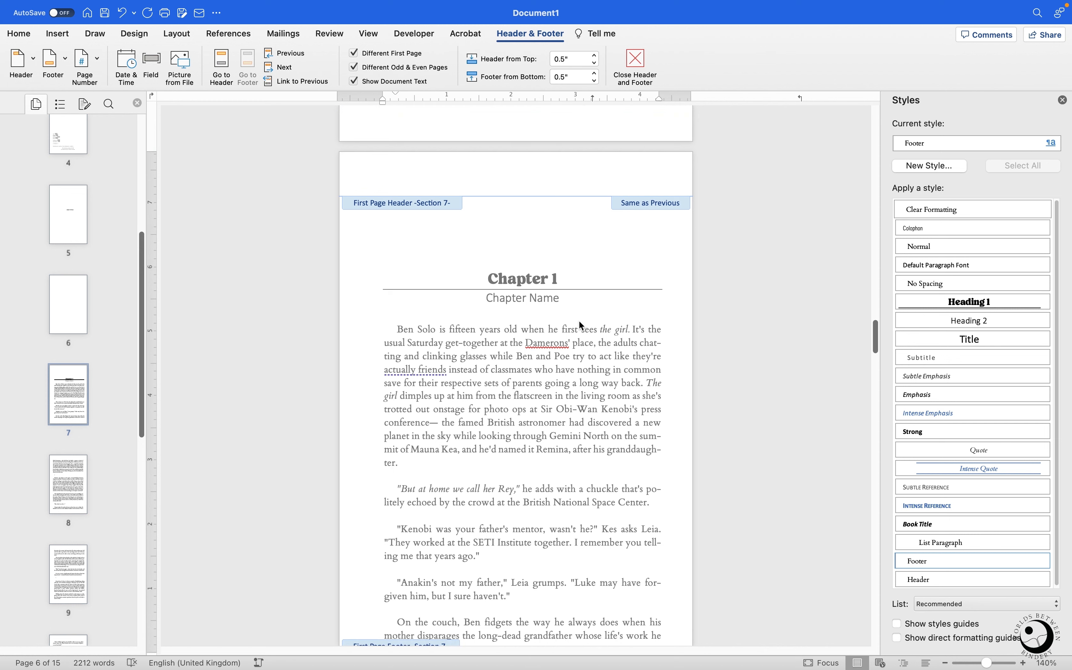
{"action": "scroll", "coordinate": [580, 322], "scroll_direction": "down", "scroll_amount": 1}
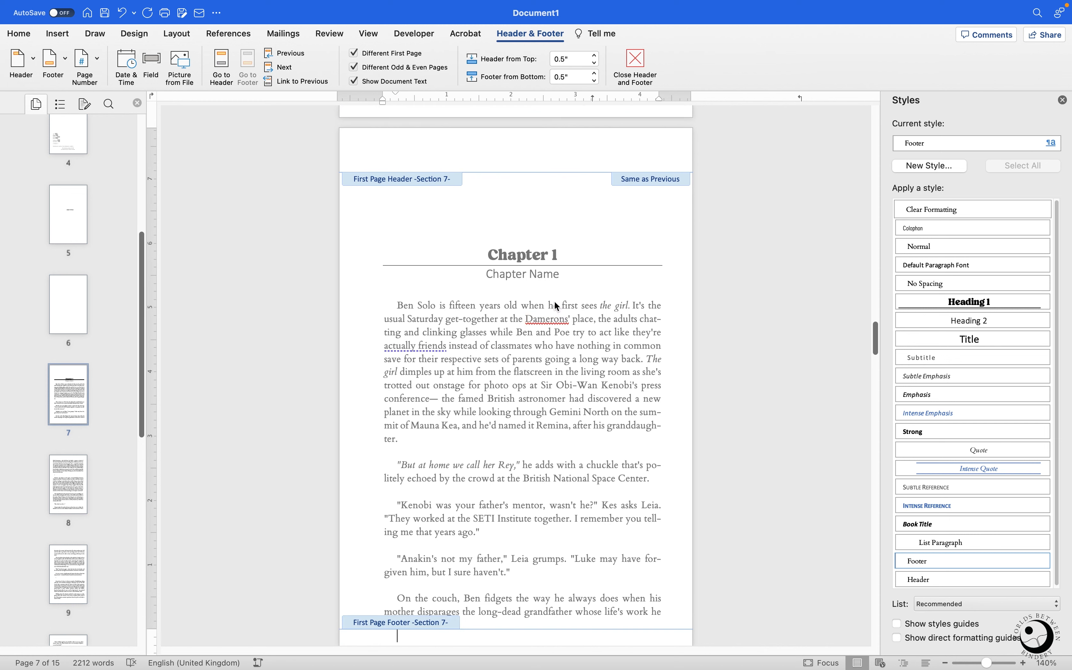
{"action": "scroll", "coordinate": [600, 396], "scroll_direction": "down", "scroll_amount": 7}
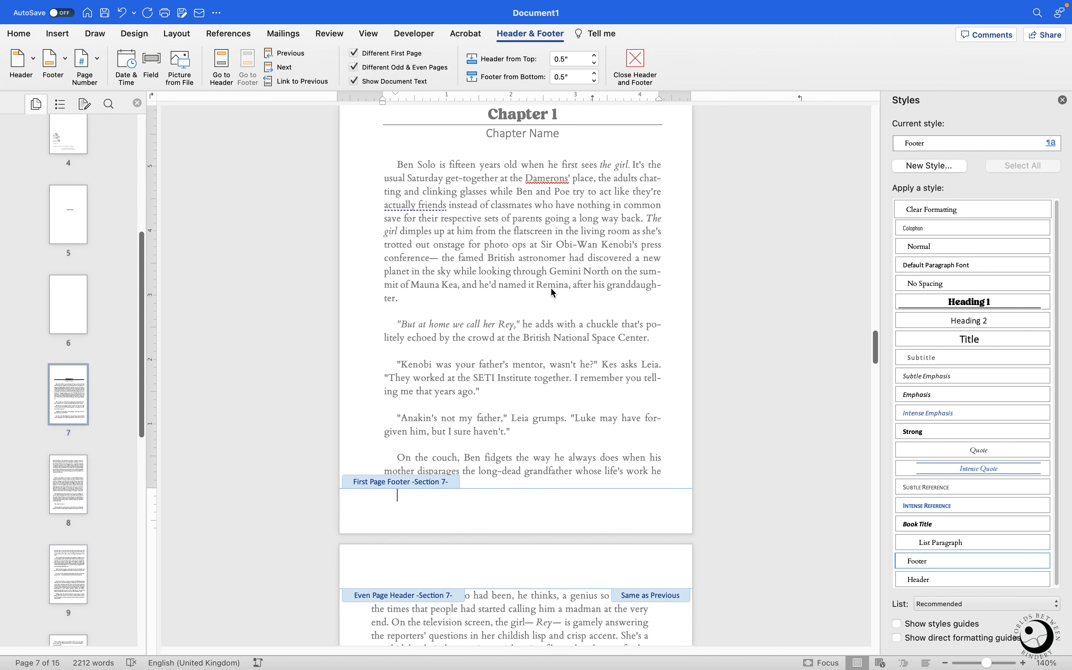
{"action": "scroll", "coordinate": [549, 280], "scroll_direction": "up", "scroll_amount": 2}
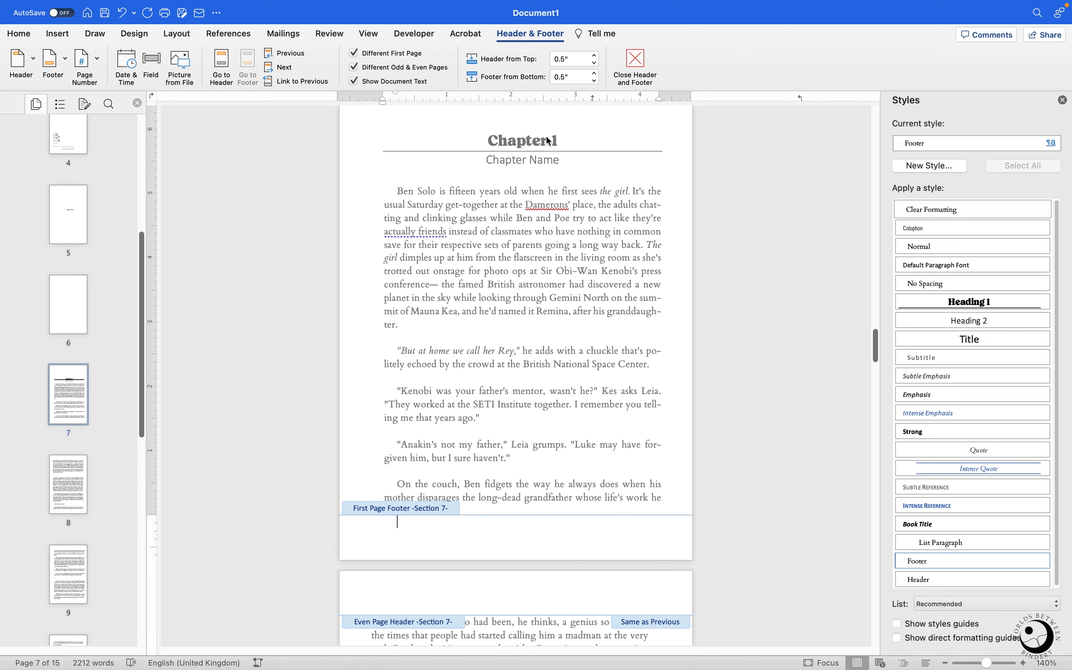
{"action": "scroll", "coordinate": [547, 317], "scroll_direction": "up", "scroll_amount": 1}
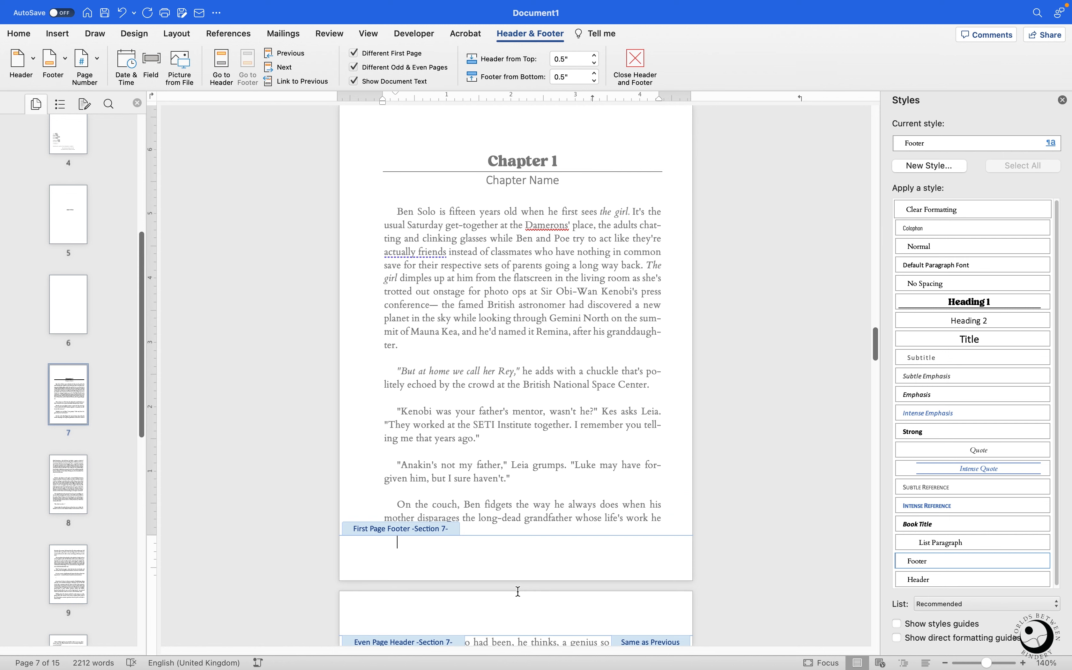
{"action": "scroll", "coordinate": [616, 532], "scroll_direction": "up", "scroll_amount": 4}
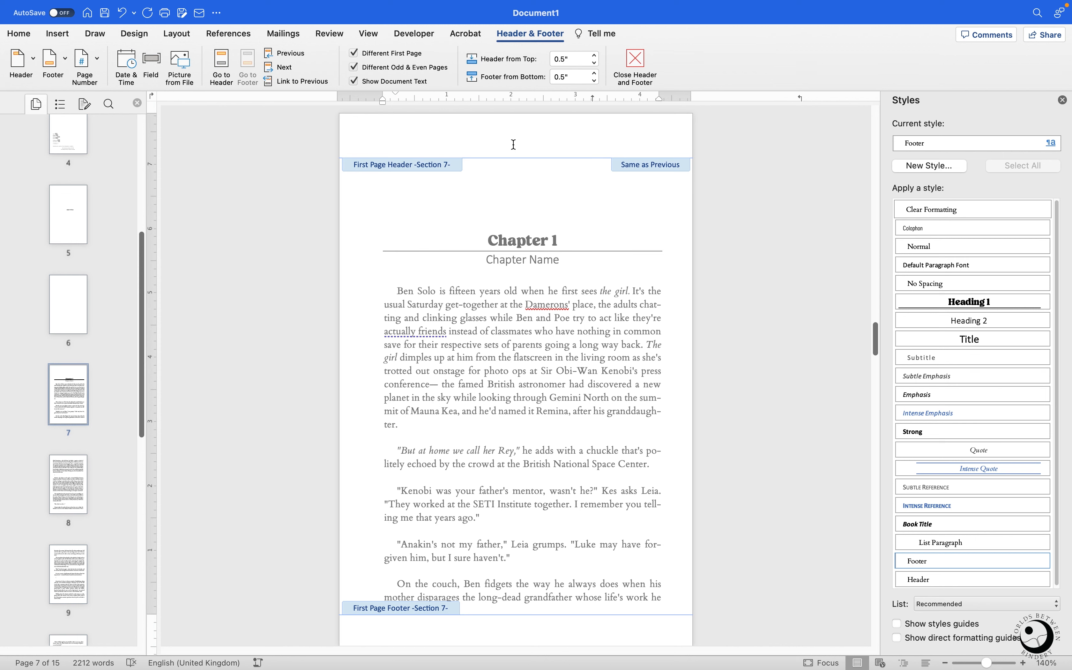
{"action": "scroll", "coordinate": [578, 517], "scroll_direction": "down", "scroll_amount": 3}
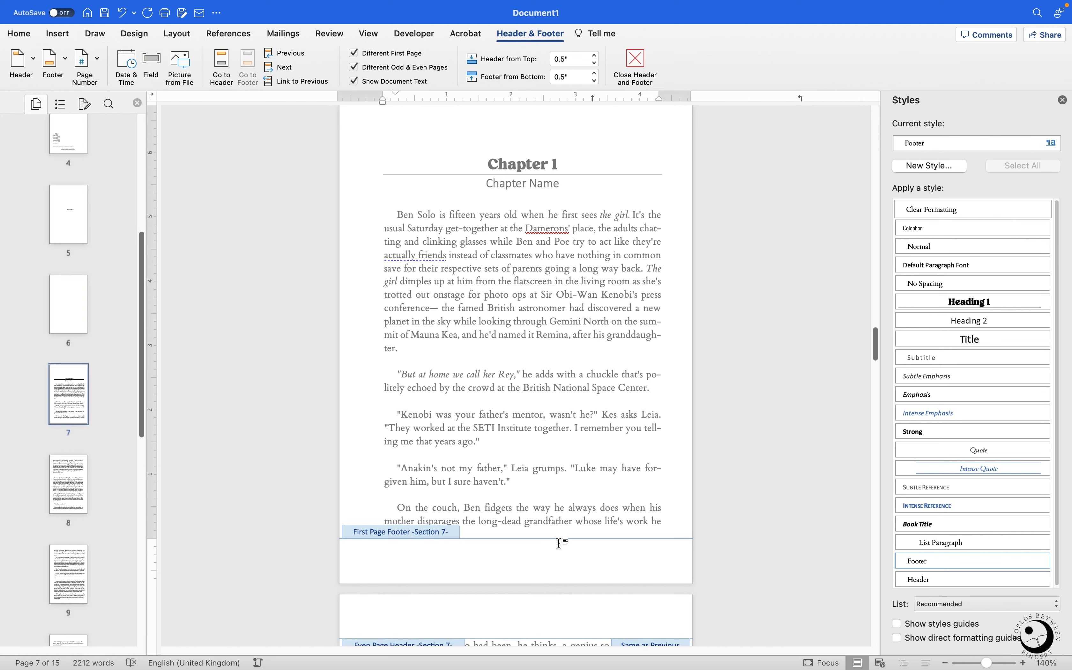
{"action": "scroll", "coordinate": [537, 554], "scroll_direction": "down", "scroll_amount": 6}
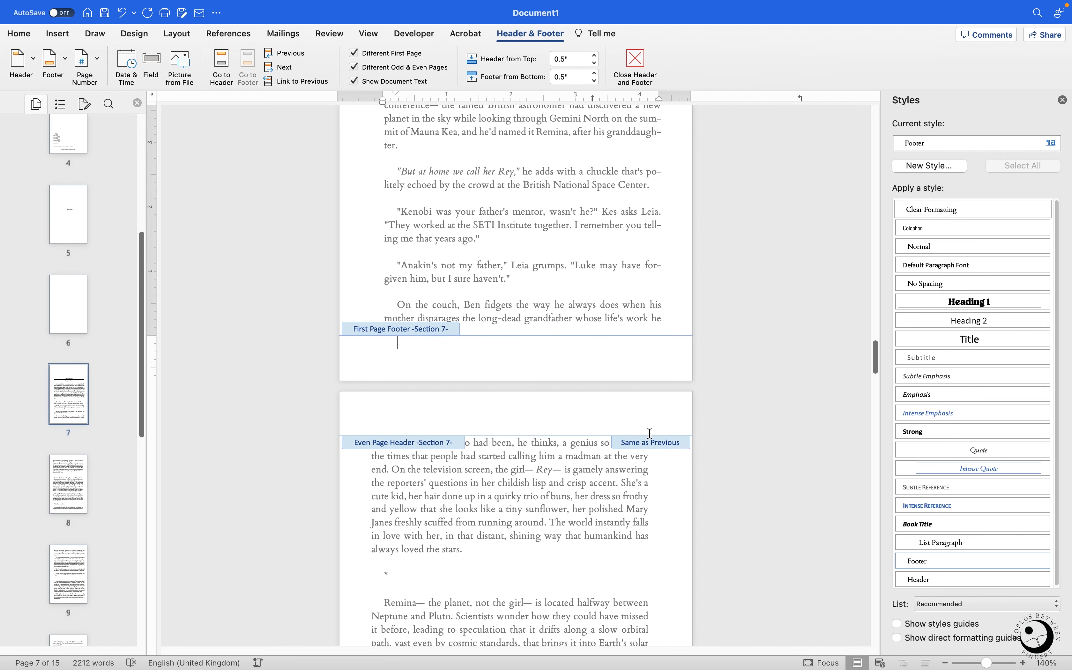
{"action": "scroll", "coordinate": [645, 439], "scroll_direction": "down", "scroll_amount": 2}
{"action": "scroll", "coordinate": [637, 441], "scroll_direction": "down", "scroll_amount": 4}
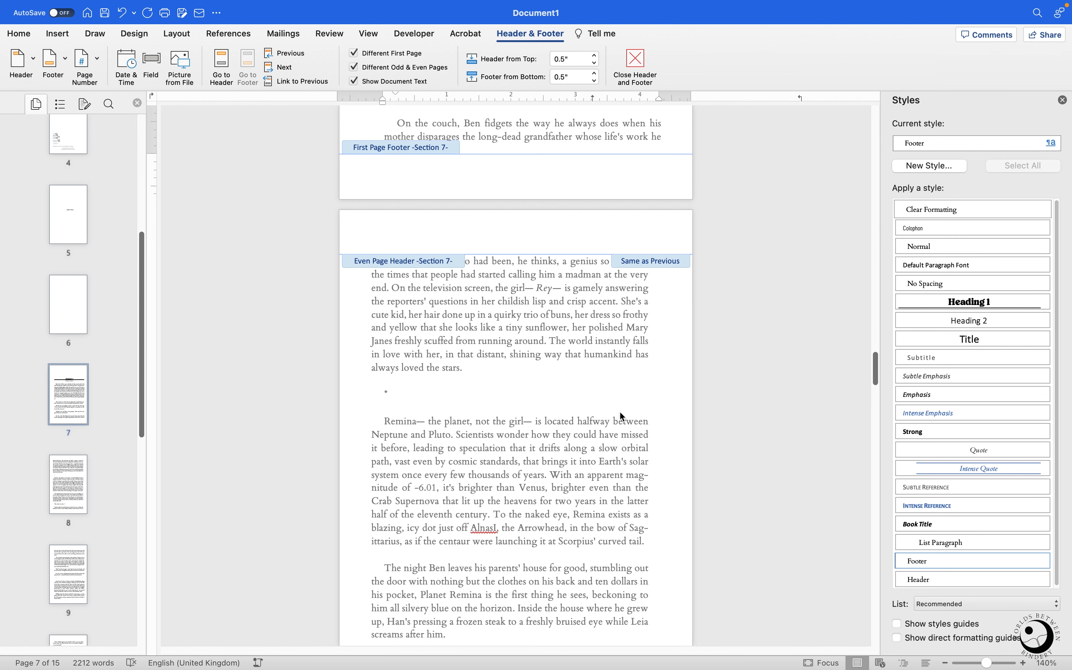
{"action": "scroll", "coordinate": [491, 430], "scroll_direction": "down", "scroll_amount": 3}
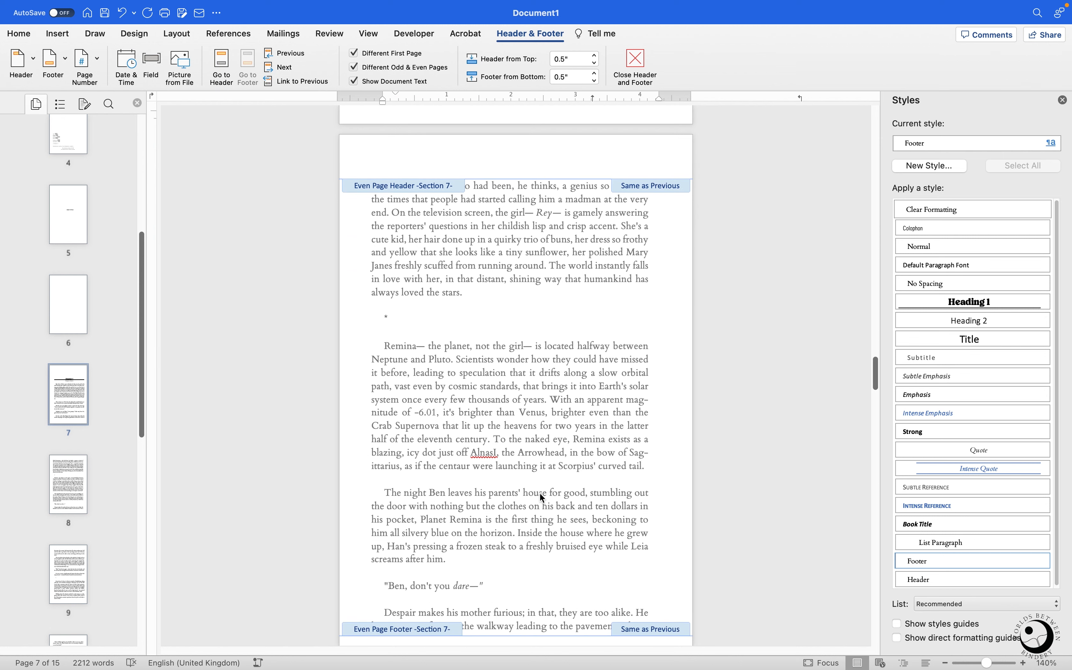
{"action": "scroll", "coordinate": [541, 494], "scroll_direction": "down", "scroll_amount": 6}
{"action": "scroll", "coordinate": [559, 472], "scroll_direction": "up", "scroll_amount": 20}
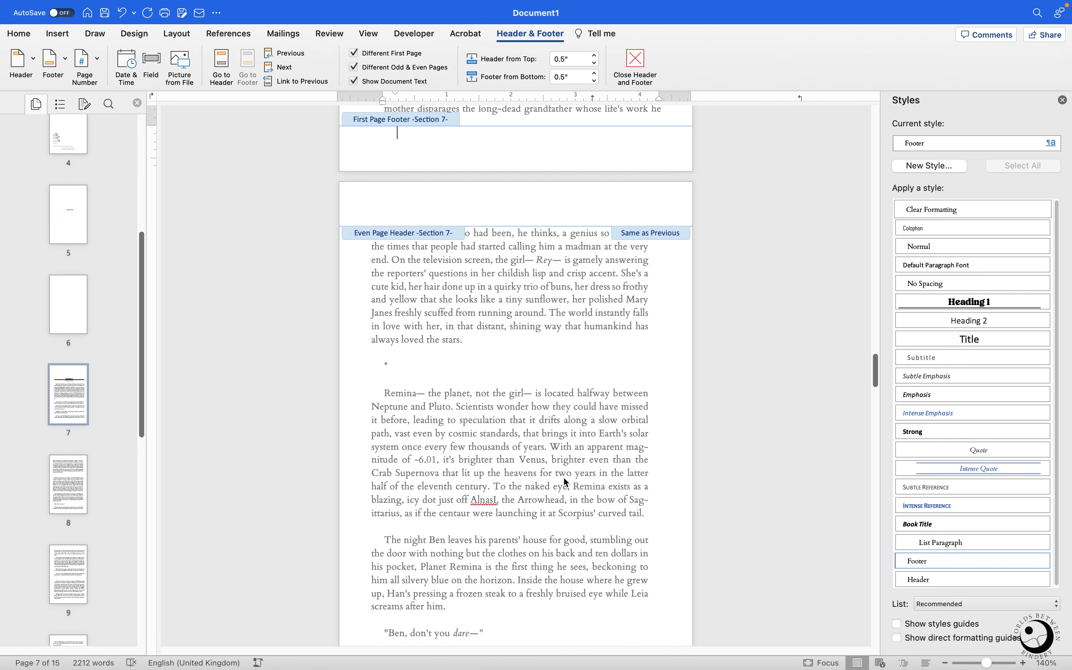
{"action": "scroll", "coordinate": [567, 442], "scroll_direction": "down", "scroll_amount": 5}
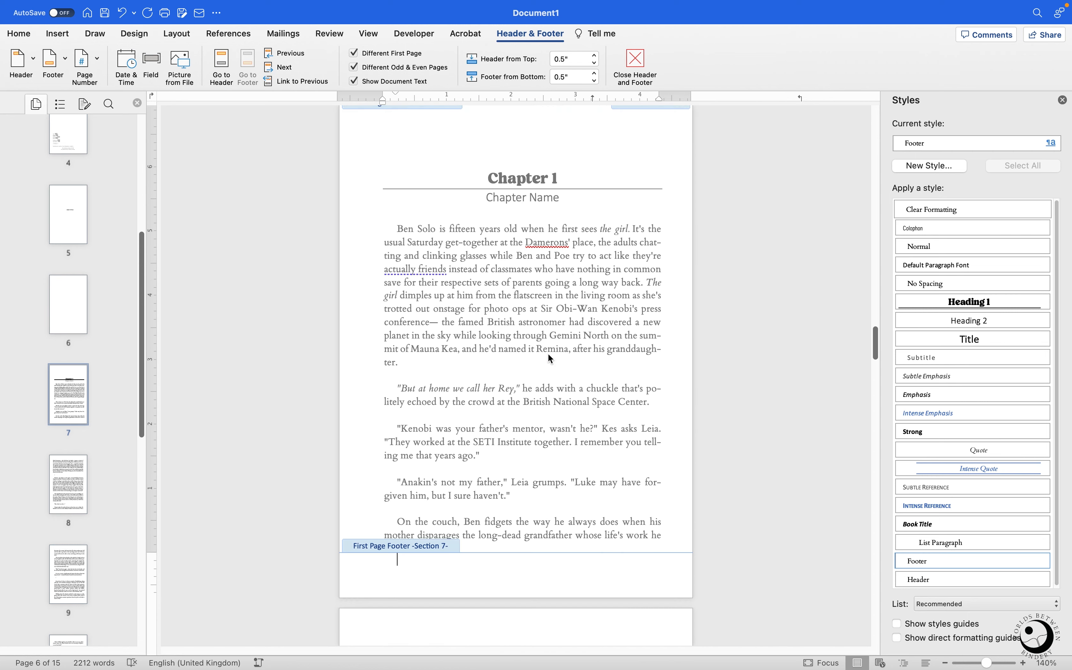
Step: Begin adding page numbers from the Section 7 first-page footer, with the alignment set to Center
{"action": "left_click", "coordinate": [532, 534]}
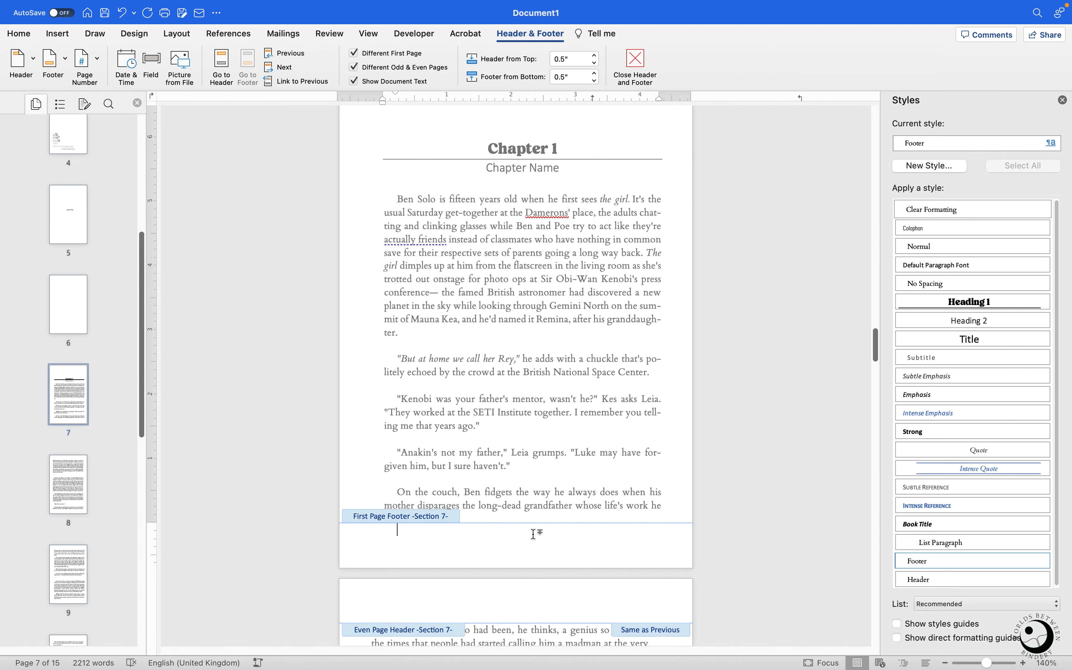
{"action": "scroll", "coordinate": [554, 296], "scroll_direction": "up", "scroll_amount": 1}
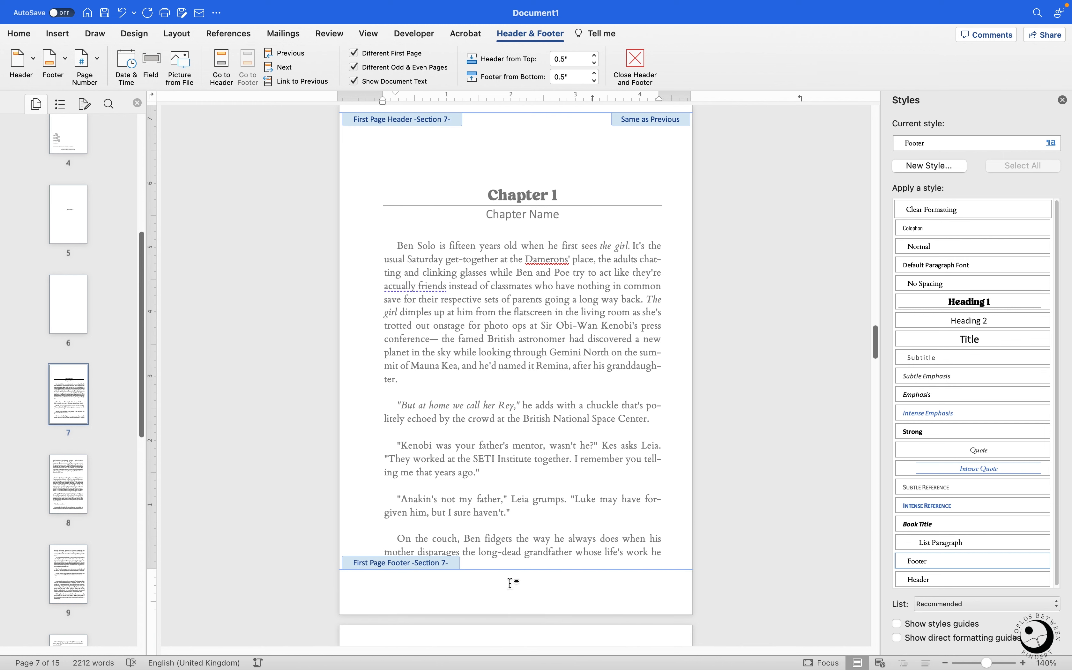
{"action": "left_click", "coordinate": [94, 66]}
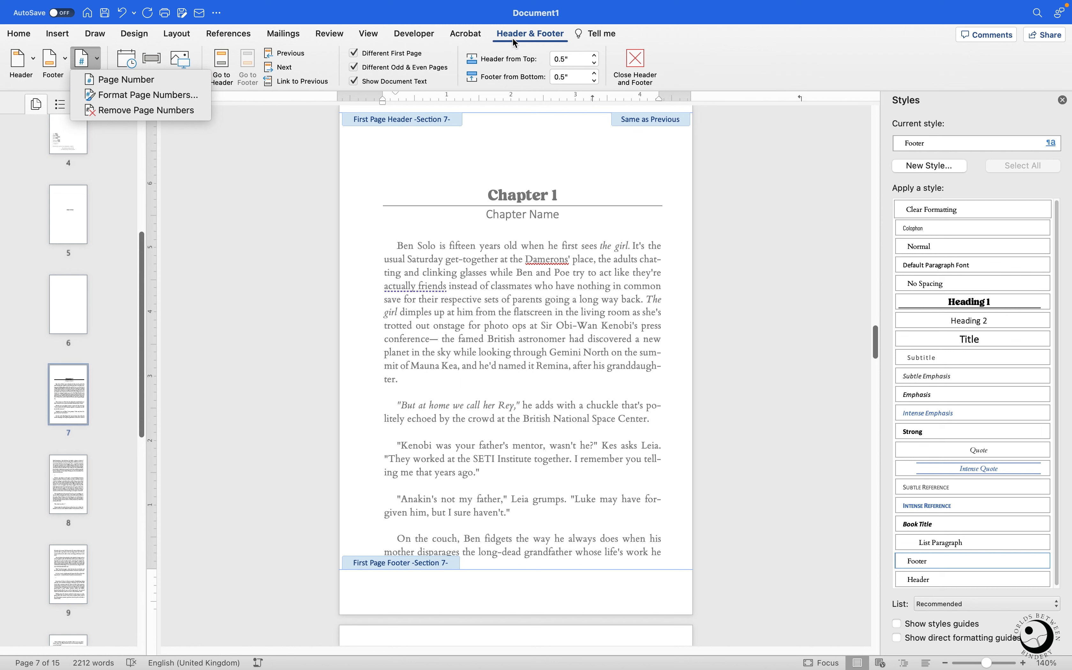
{"action": "left_click", "coordinate": [98, 64]}
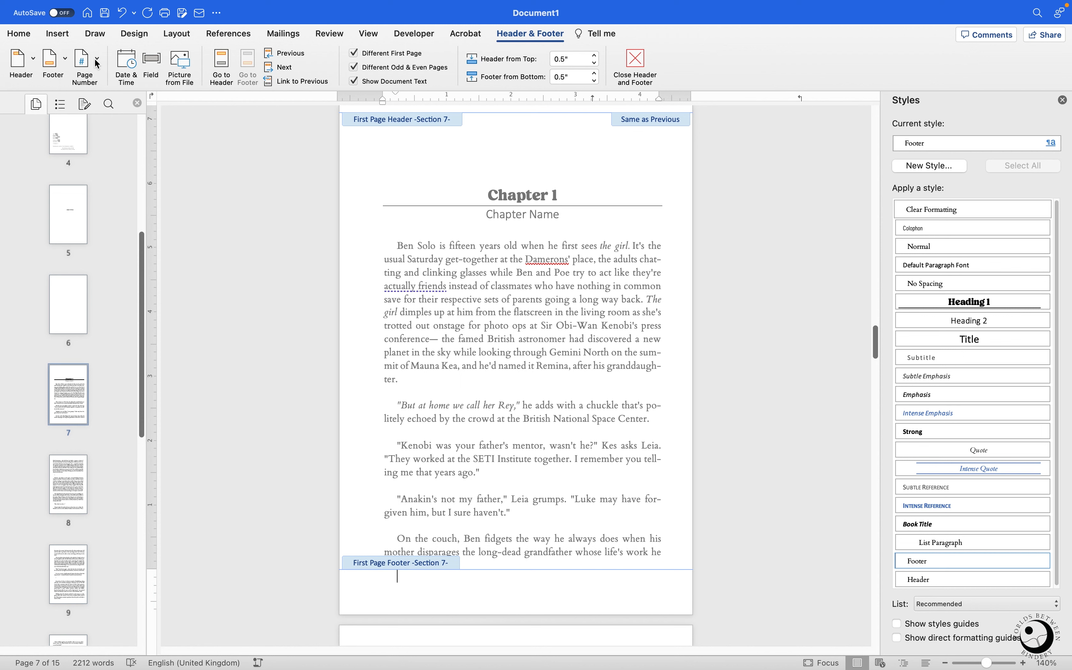
{"action": "left_click", "coordinate": [91, 73]}
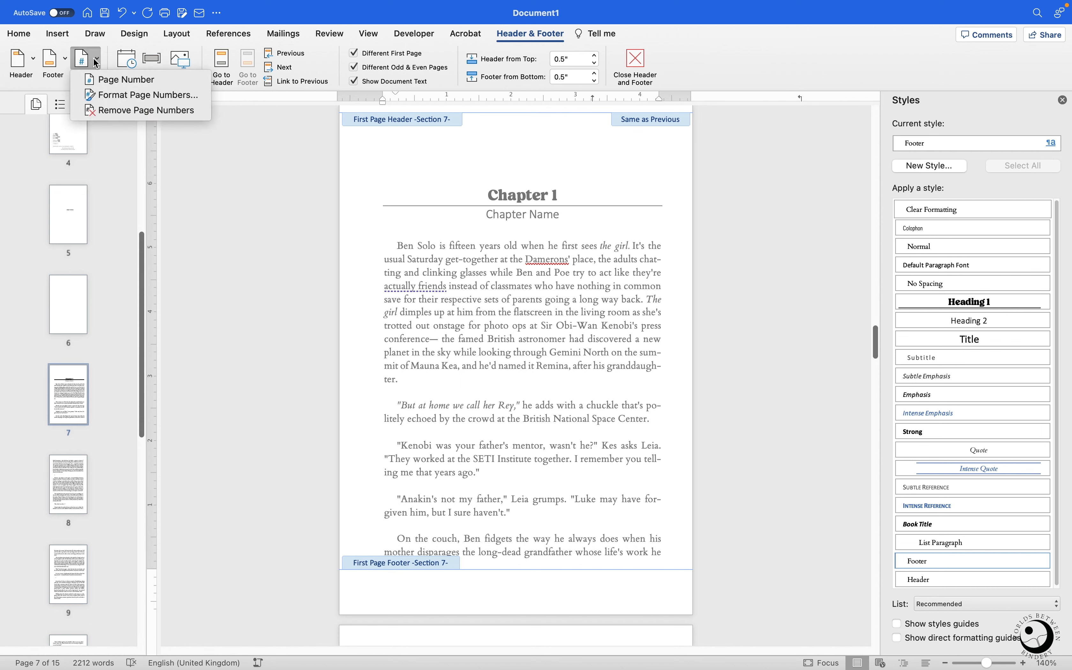
{"action": "left_click", "coordinate": [102, 81]}
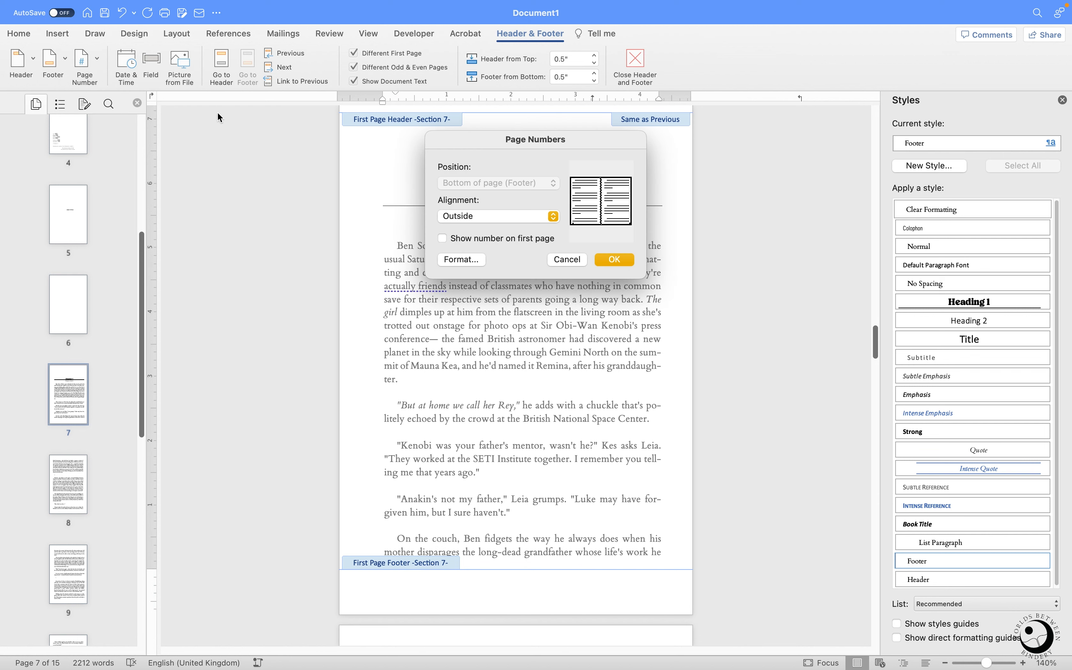
{"action": "left_click", "coordinate": [503, 219]}
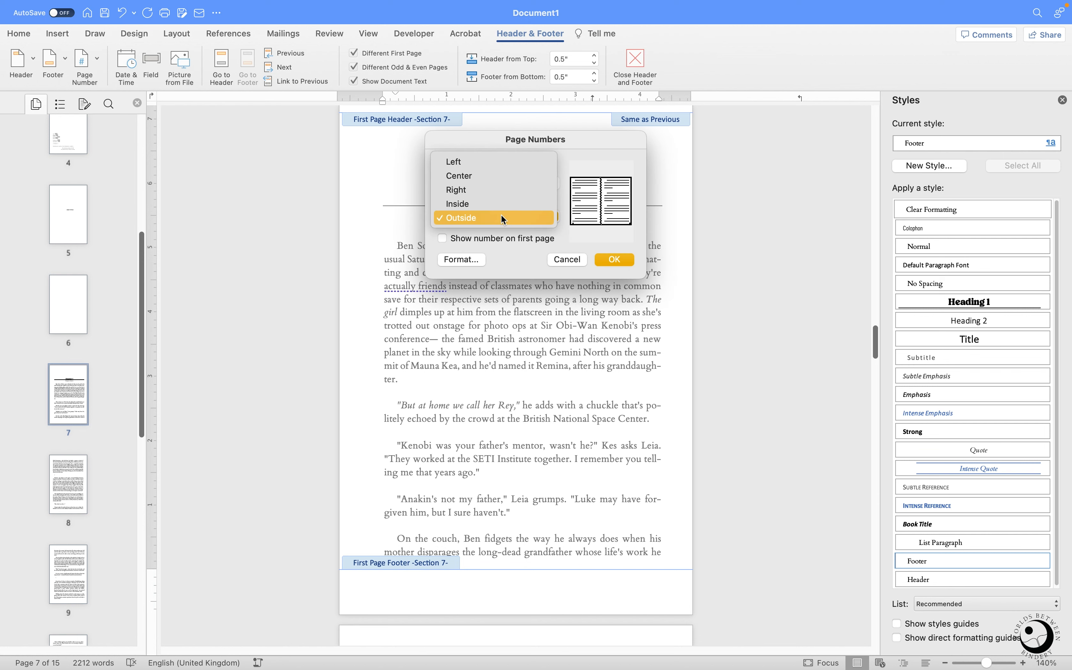
{"action": "left_click", "coordinate": [504, 175]}
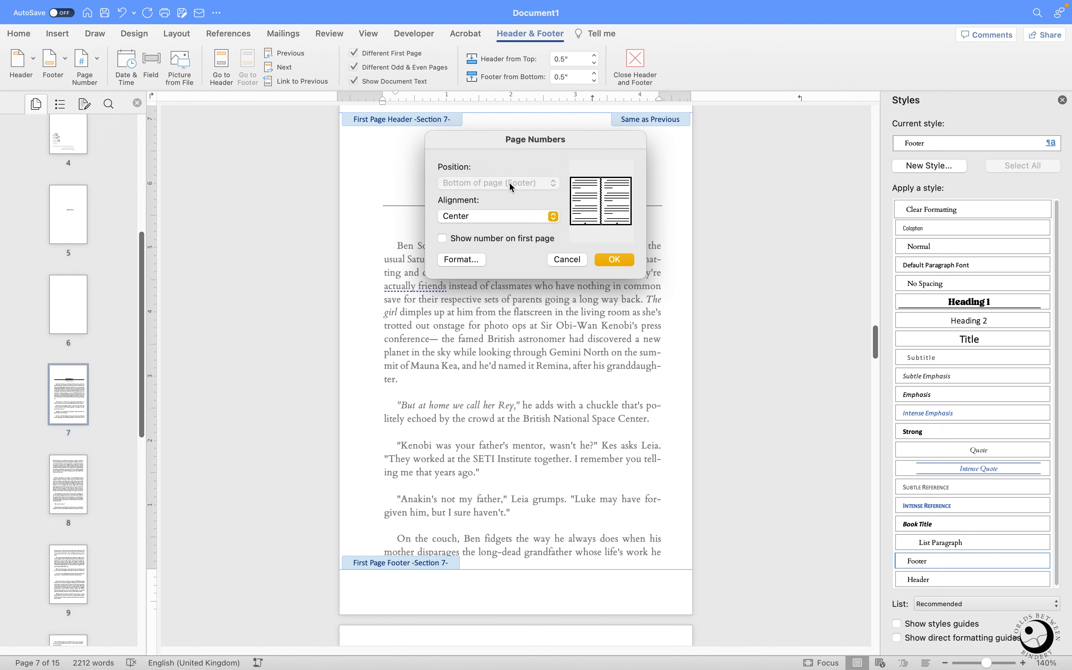
Step: Set the page number format to start at 1 and confirm the format settings
{"action": "left_click", "coordinate": [469, 258]}
{"action": "type", "text": "1"}
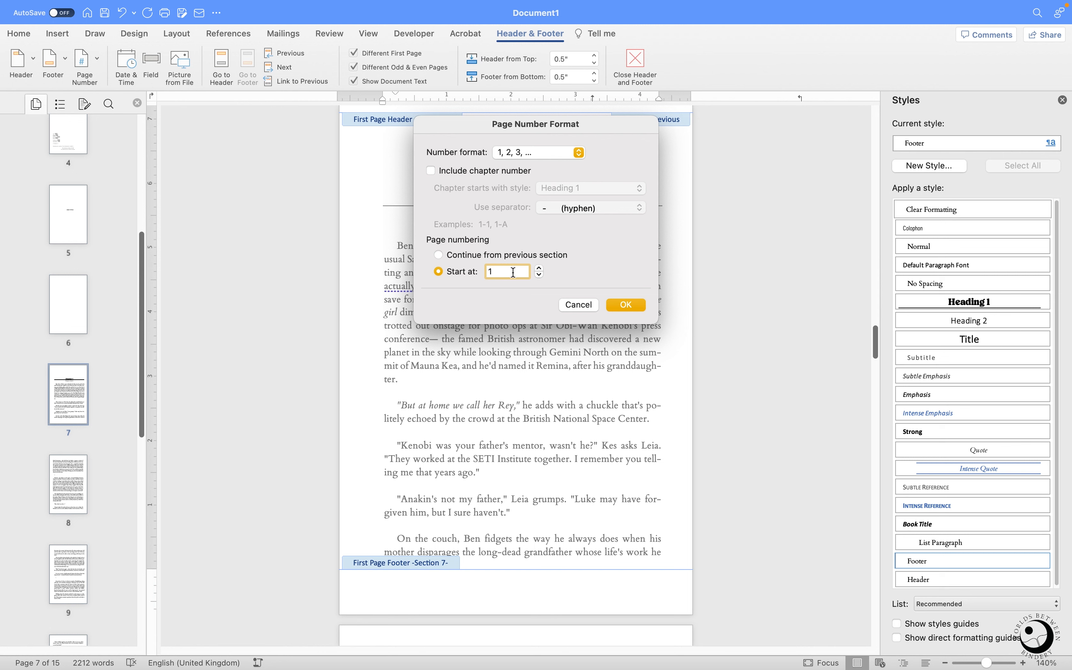
{"action": "left_click", "coordinate": [624, 306]}
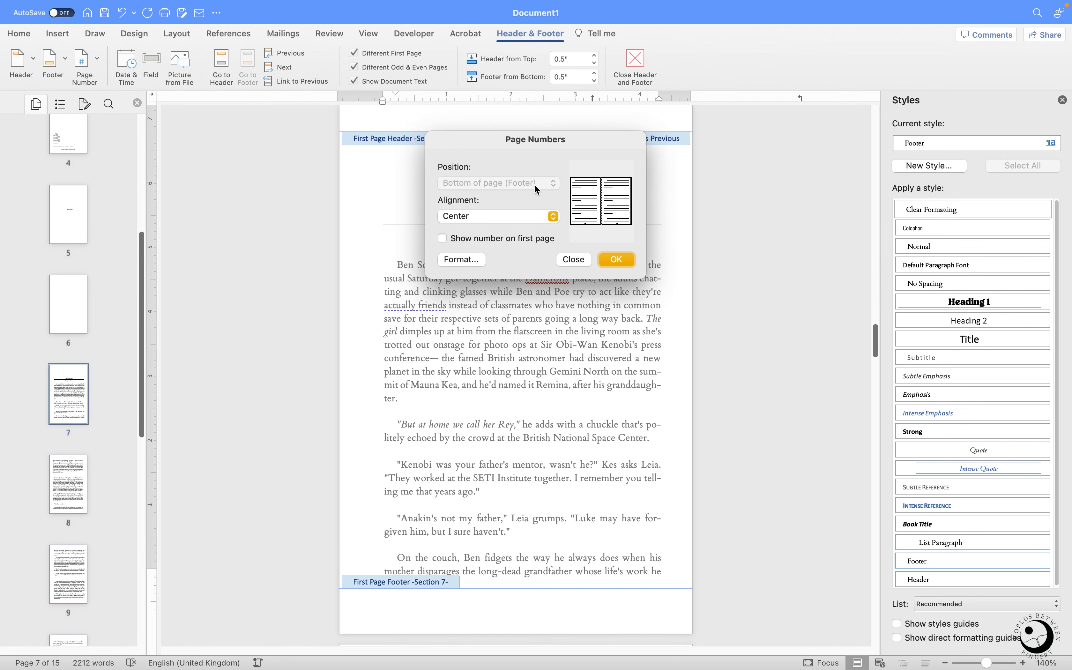
Step: Insert the centered page number in the Section 7 first-page footer and check the footers of the other sections
{"action": "left_click", "coordinate": [616, 259]}
{"action": "scroll", "coordinate": [603, 357], "scroll_direction": "up", "scroll_amount": 10}
{"action": "scroll", "coordinate": [604, 361], "scroll_direction": "up", "scroll_amount": 20}
{"action": "scroll", "coordinate": [595, 355], "scroll_direction": "up", "scroll_amount": 15}
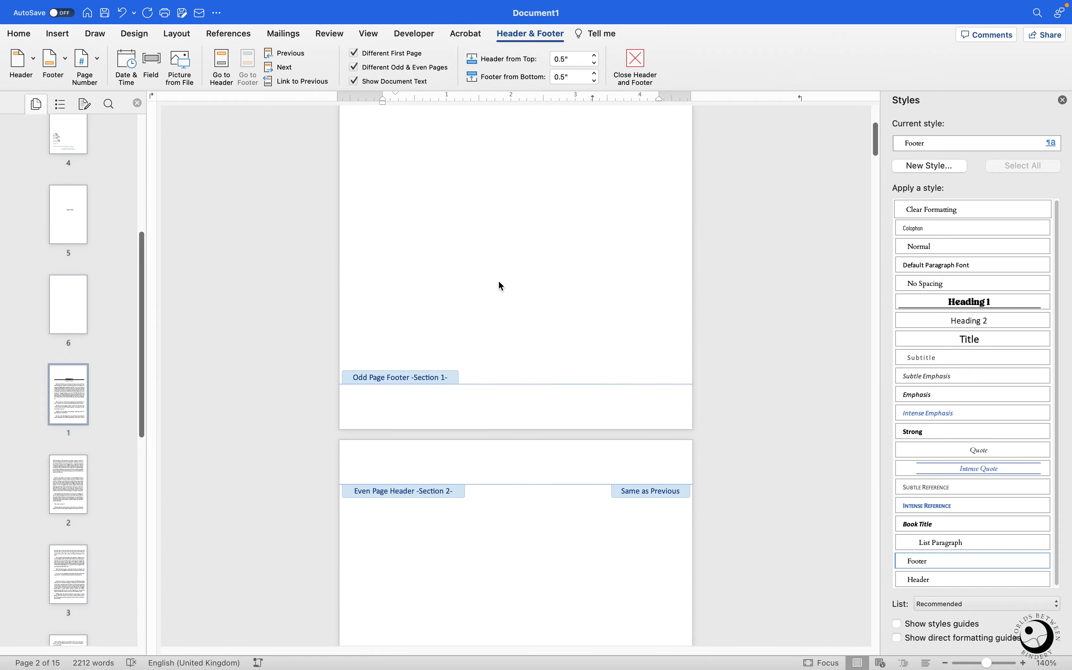
{"action": "scroll", "coordinate": [487, 305], "scroll_direction": "down", "scroll_amount": 15}
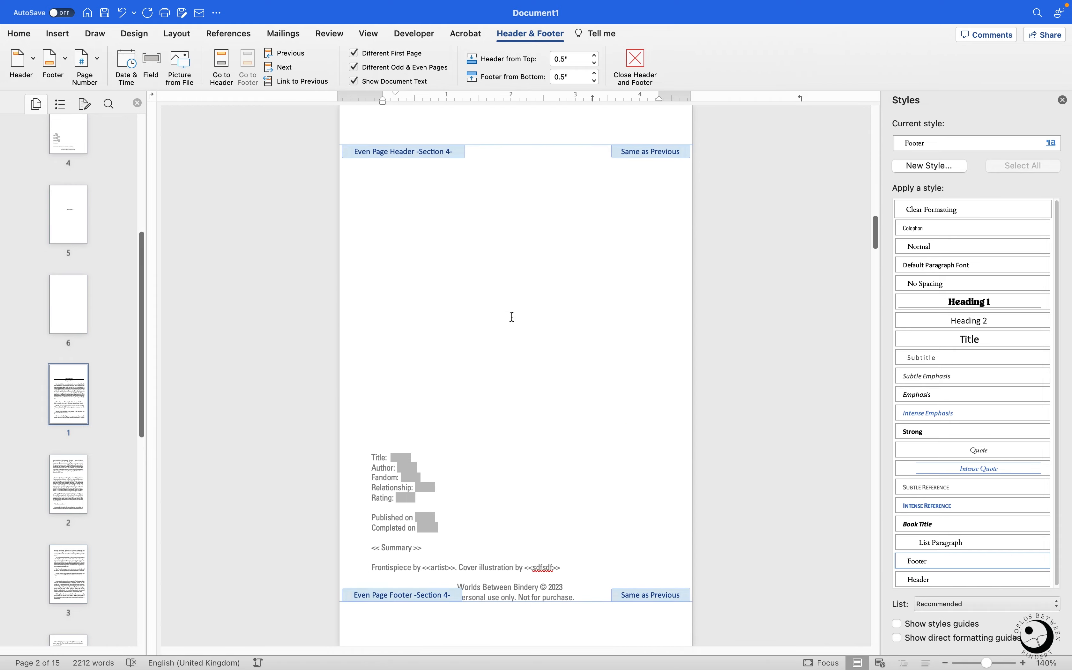
{"action": "scroll", "coordinate": [514, 316], "scroll_direction": "down", "scroll_amount": 15}
{"action": "scroll", "coordinate": [515, 313], "scroll_direction": "up", "scroll_amount": 3}
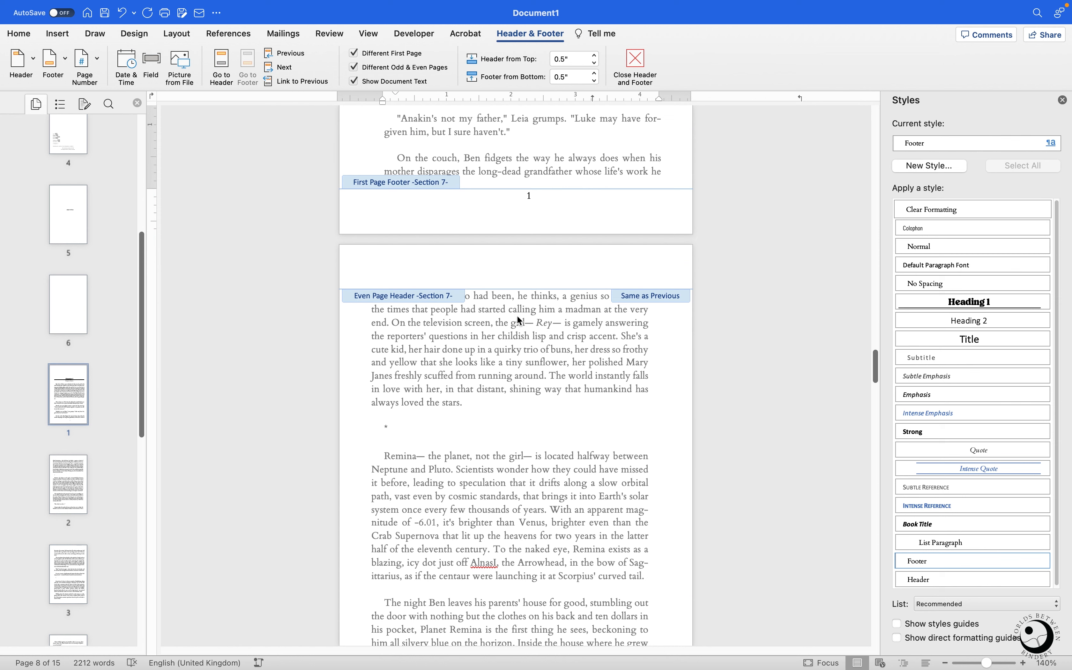
{"action": "scroll", "coordinate": [532, 324], "scroll_direction": "up", "scroll_amount": 3}
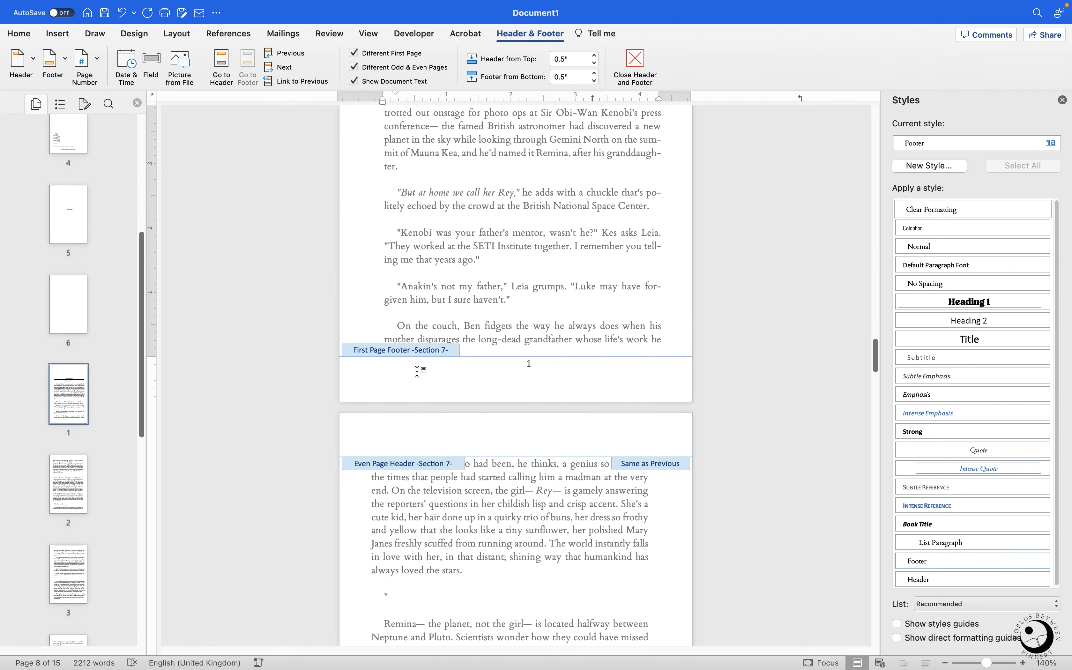
{"action": "left_click", "coordinate": [61, 39]}
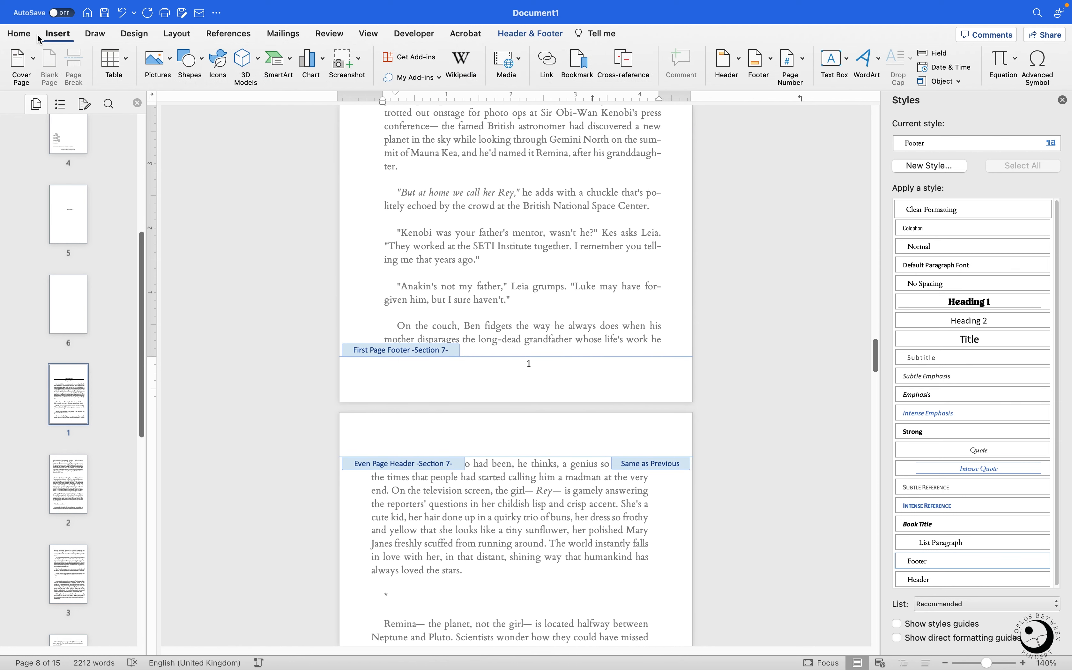
{"action": "left_click", "coordinate": [20, 35]}
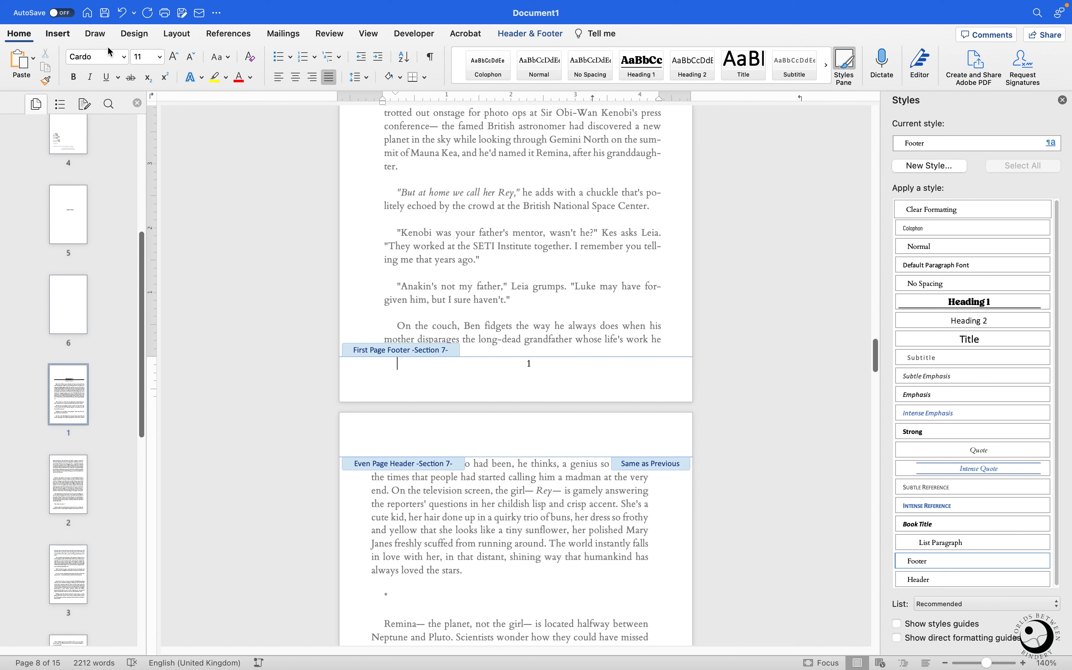
{"action": "left_click", "coordinate": [828, 67]}
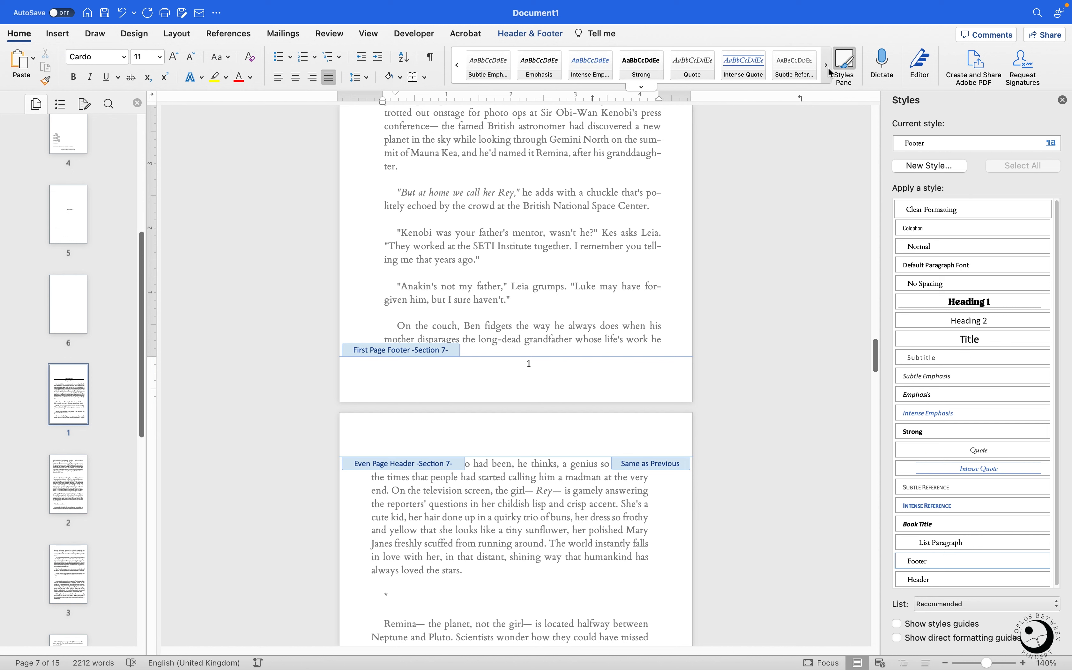
{"action": "left_click", "coordinate": [827, 67]}
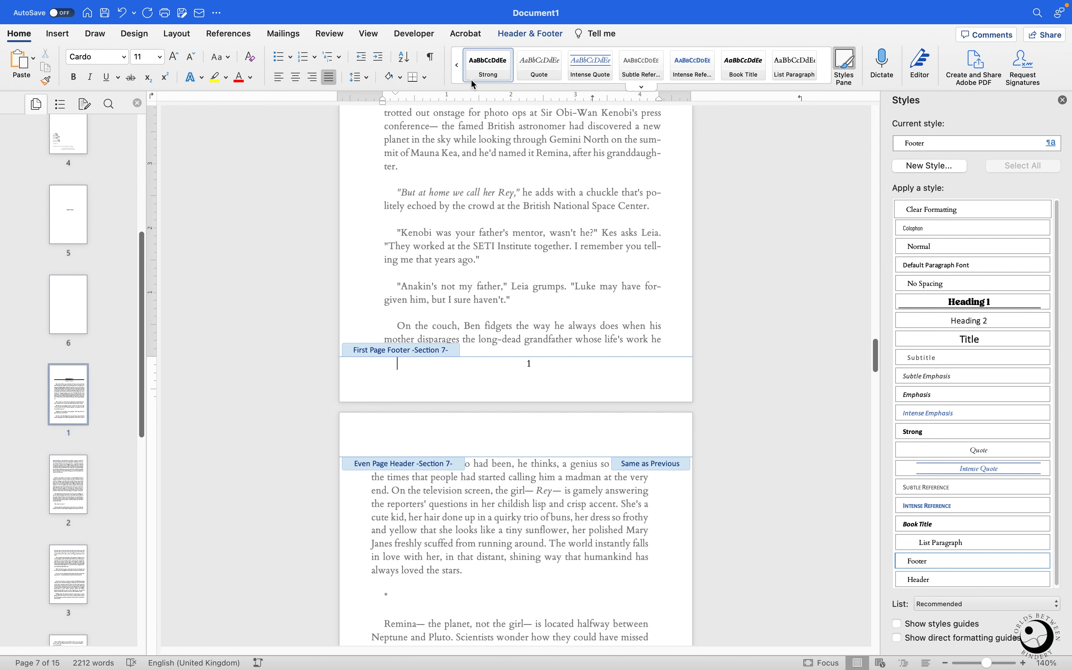
{"action": "left_click", "coordinate": [457, 65]}
{"action": "left_click", "coordinate": [456, 65]}
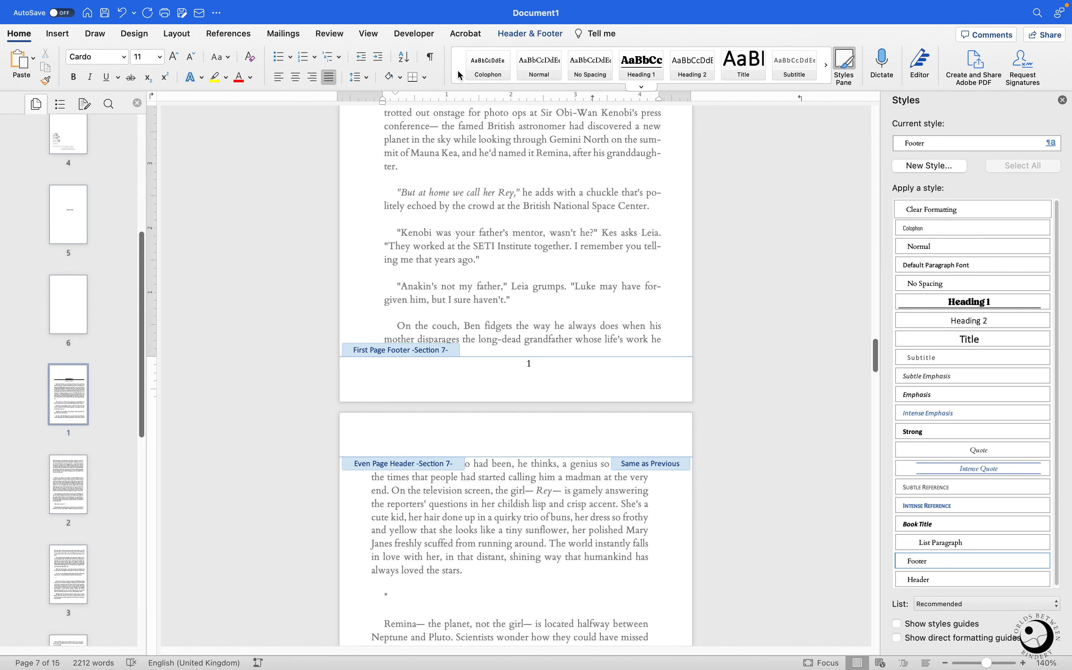
{"action": "left_click", "coordinate": [844, 66]}
{"action": "left_click", "coordinate": [844, 66]}
{"action": "left_click", "coordinate": [931, 165]}
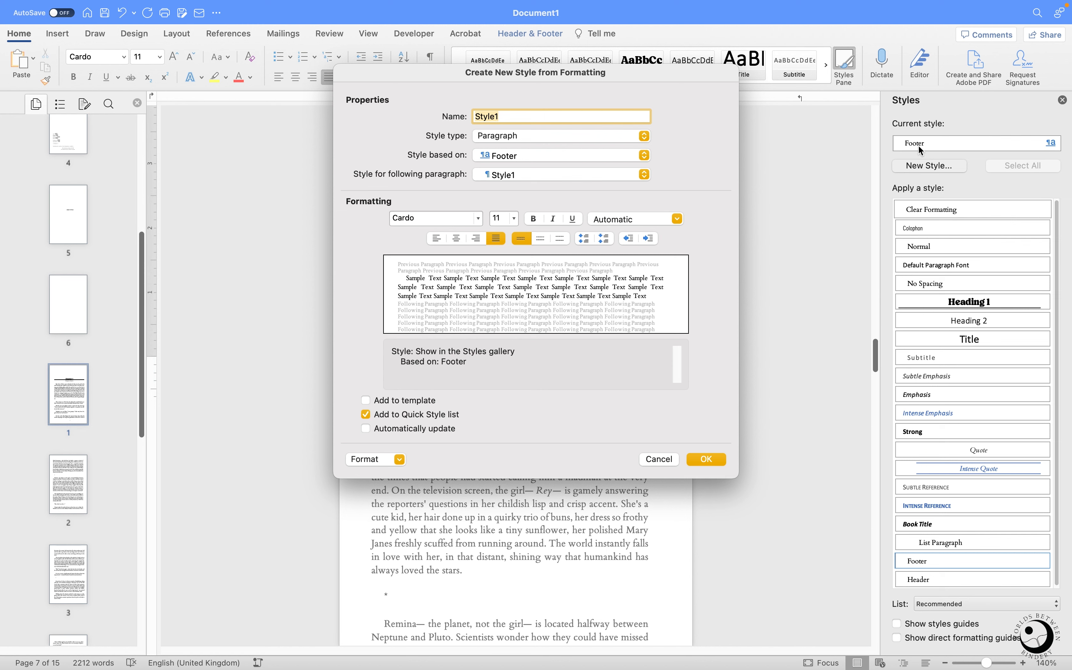
{"action": "left_click", "coordinate": [665, 459]}
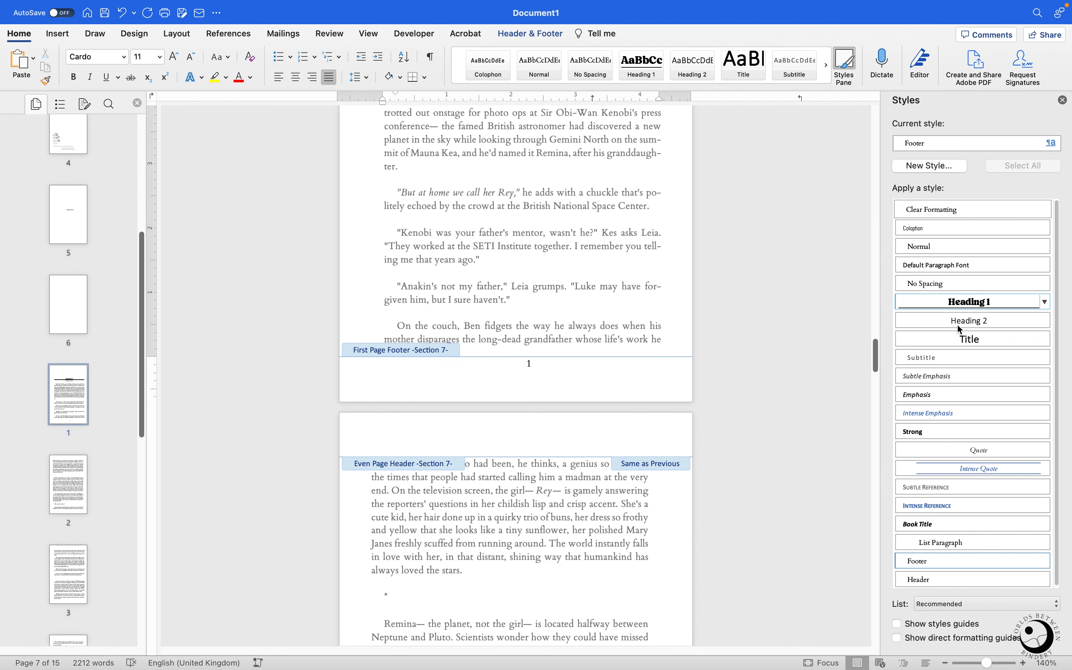
Step: Modify the Footer style to use Calibri Light (Headings) at 9 pt with centered alignment
{"action": "mouse_move", "coordinate": [932, 562]}
{"action": "left_click", "coordinate": [1045, 562]}
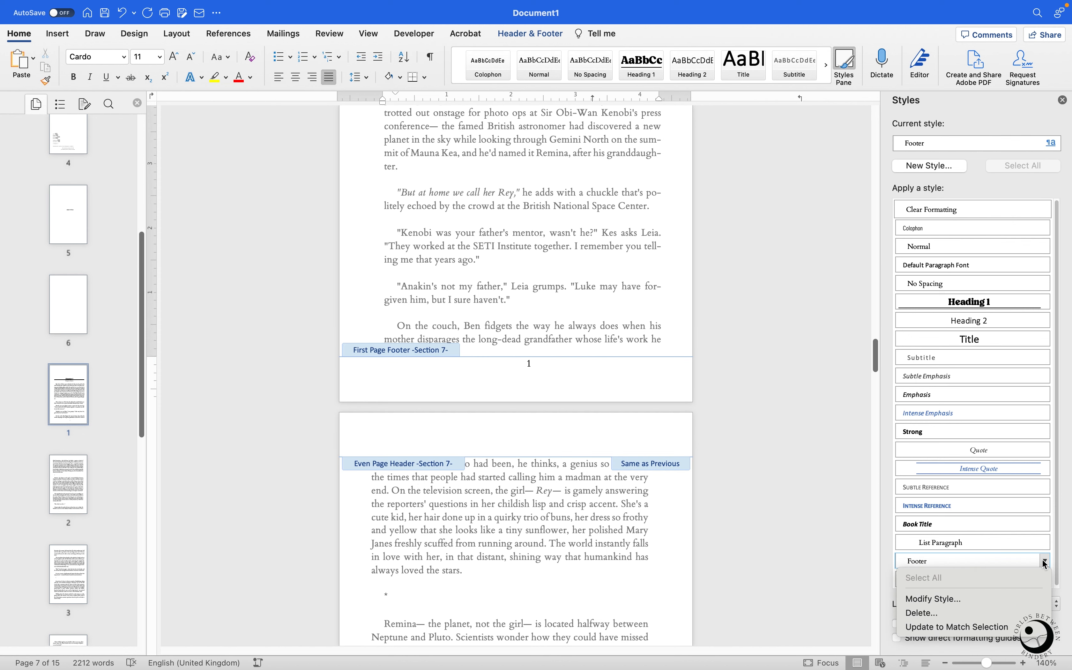
{"action": "left_click", "coordinate": [956, 627]}
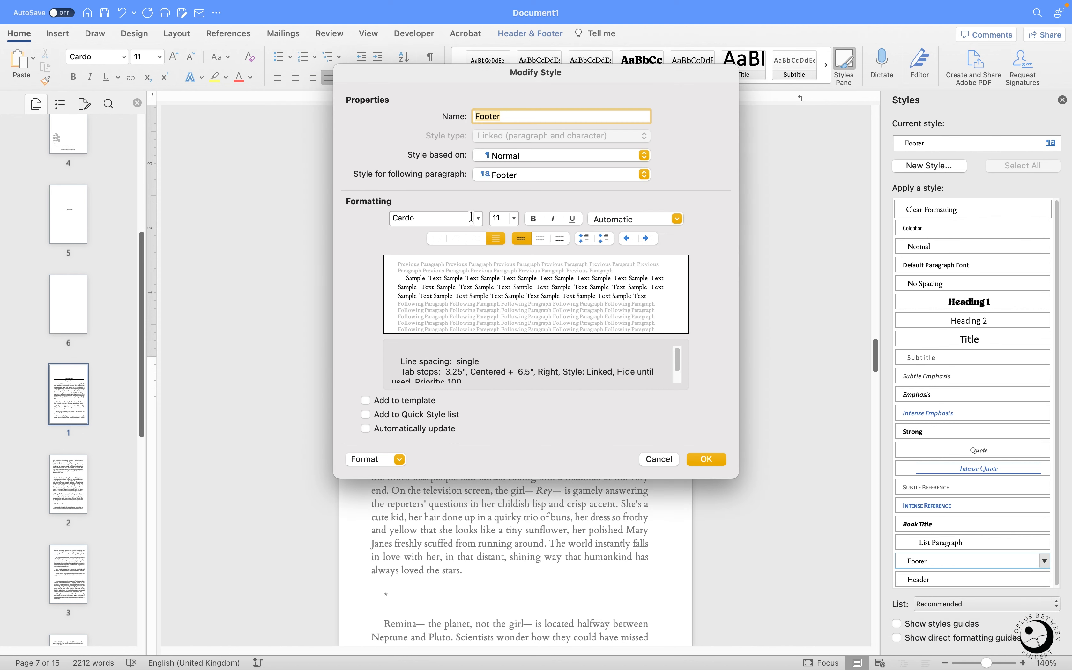
{"action": "left_click", "coordinate": [475, 219]}
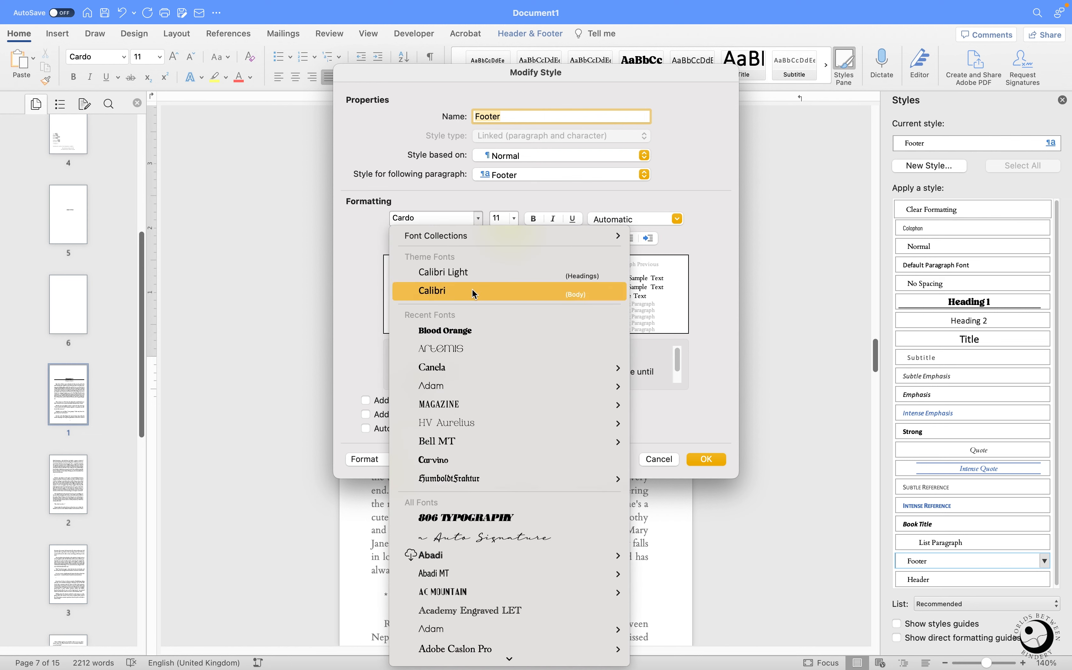
{"action": "left_click", "coordinate": [471, 269]}
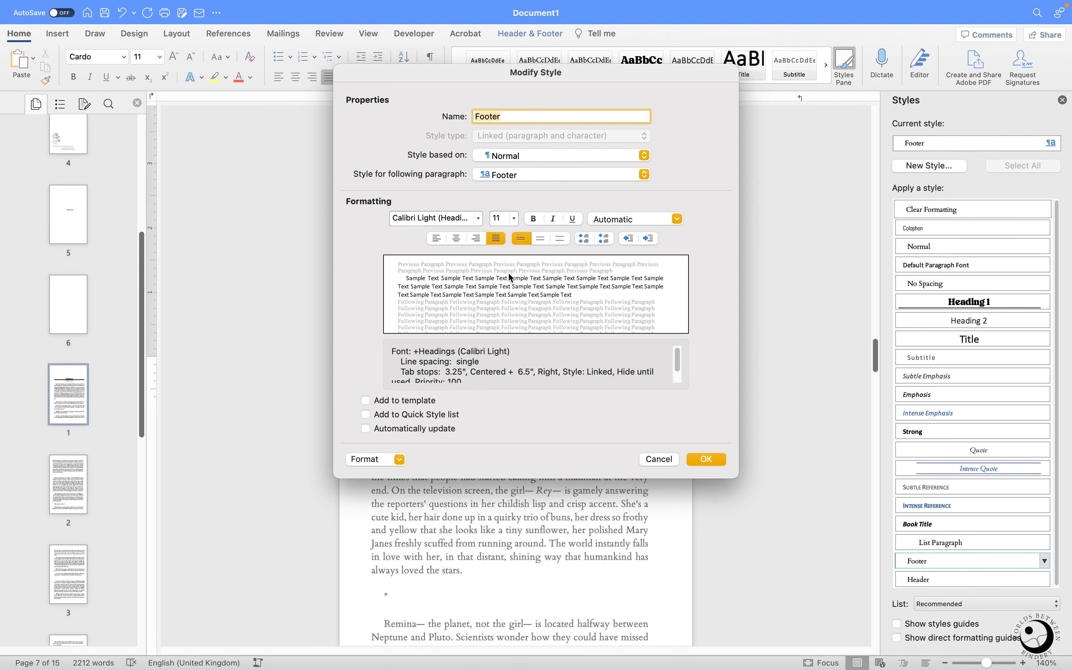
{"action": "left_click", "coordinate": [456, 239]}
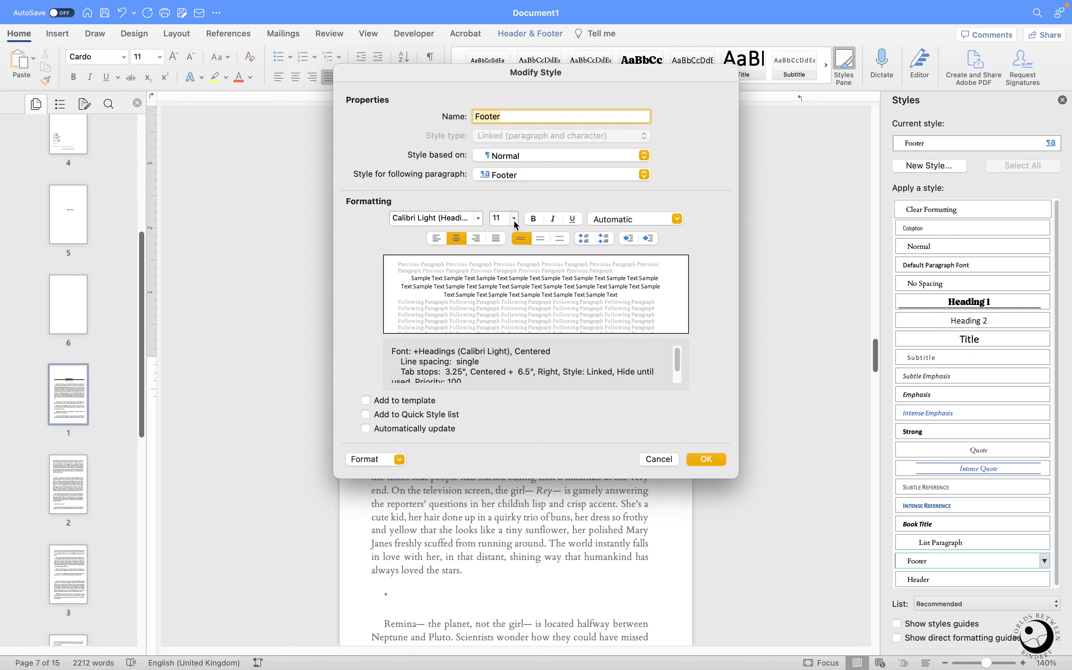
{"action": "left_click", "coordinate": [514, 218]}
{"action": "left_click", "coordinate": [508, 305]}
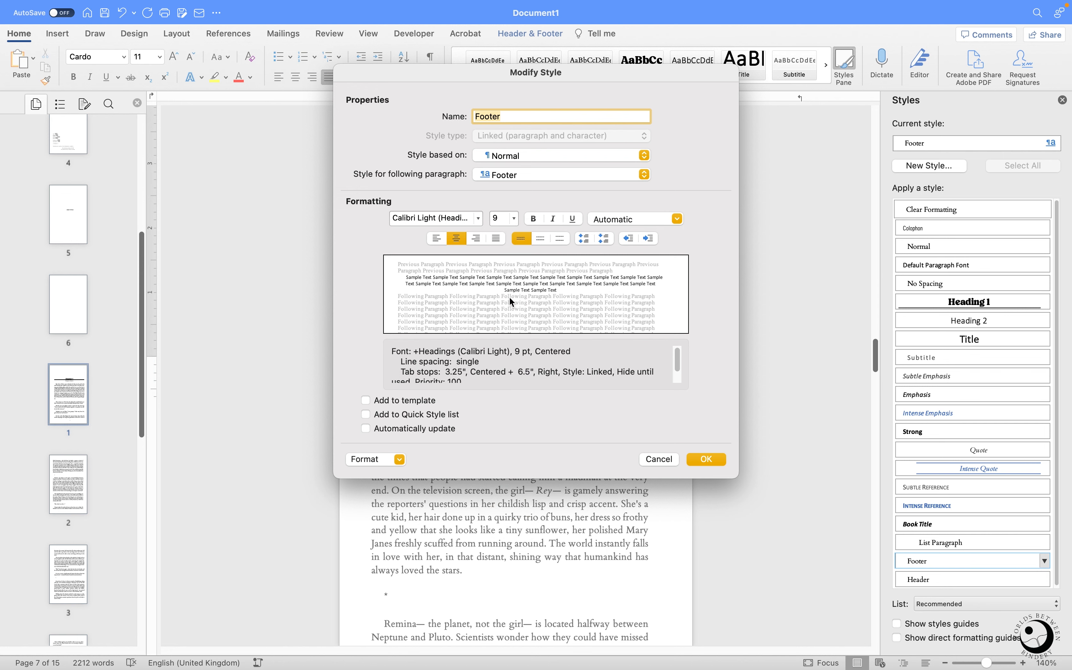
Step: Change the style that Footer is based on to (no style)
{"action": "left_click", "coordinate": [495, 158]}
{"action": "left_click", "coordinate": [498, 157]}
{"action": "left_click", "coordinate": [517, 154]}
{"action": "left_click", "coordinate": [528, 130]}
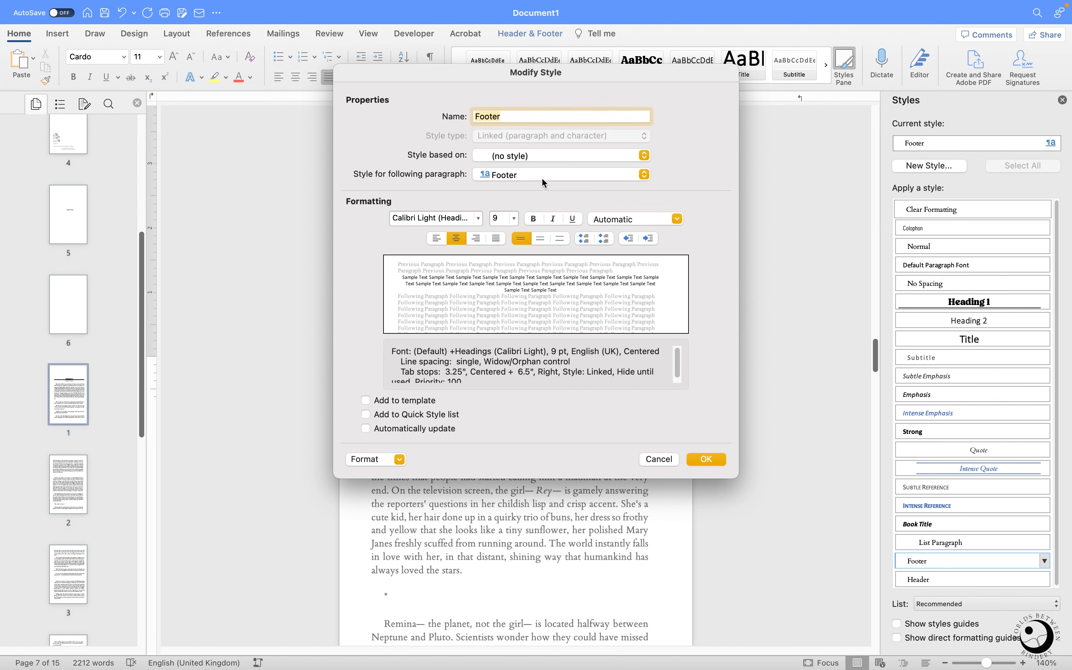
Step: Set the Footer style's paragraph spacing before to 3 pt and save the style changes
{"action": "left_click", "coordinate": [399, 459]}
{"action": "left_click", "coordinate": [378, 490]}
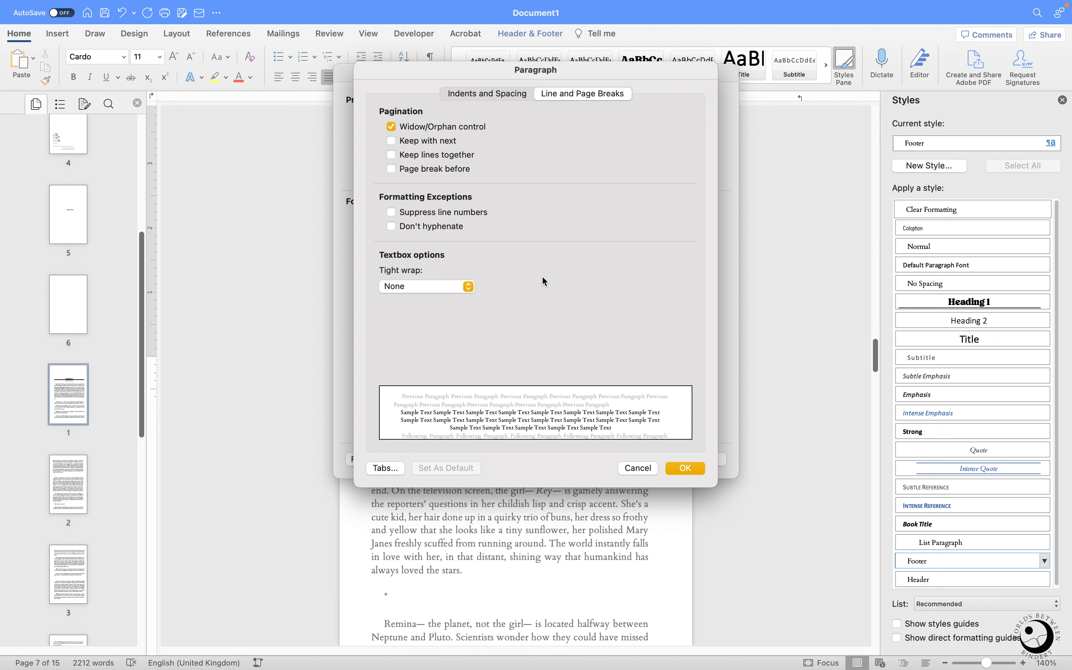
{"action": "left_click", "coordinate": [471, 94]}
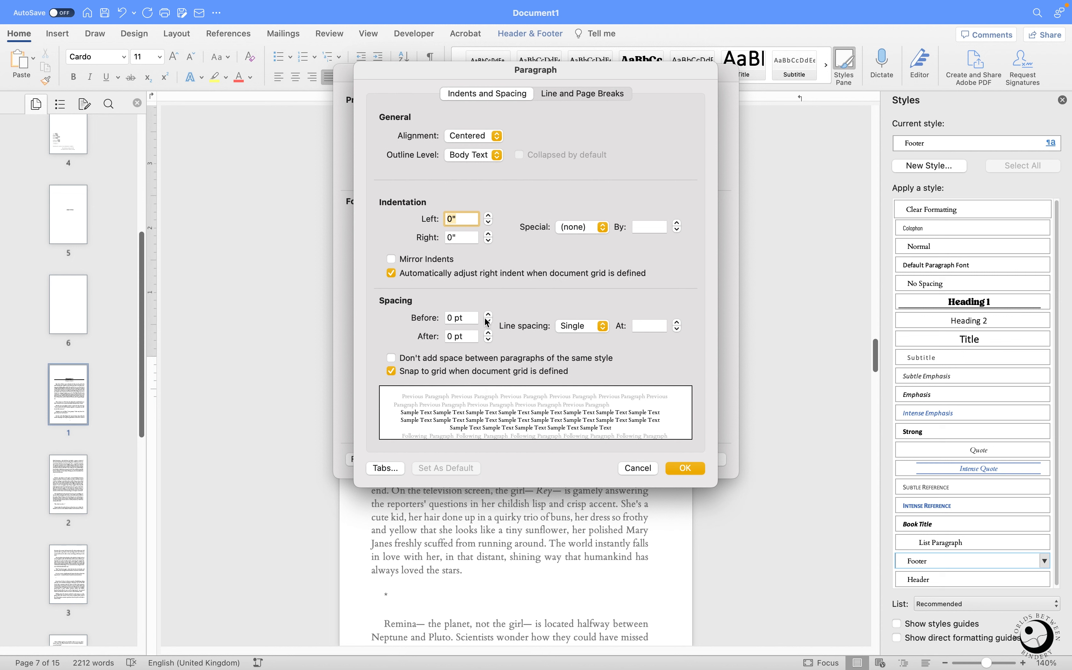
{"action": "left_click", "coordinate": [456, 318]}
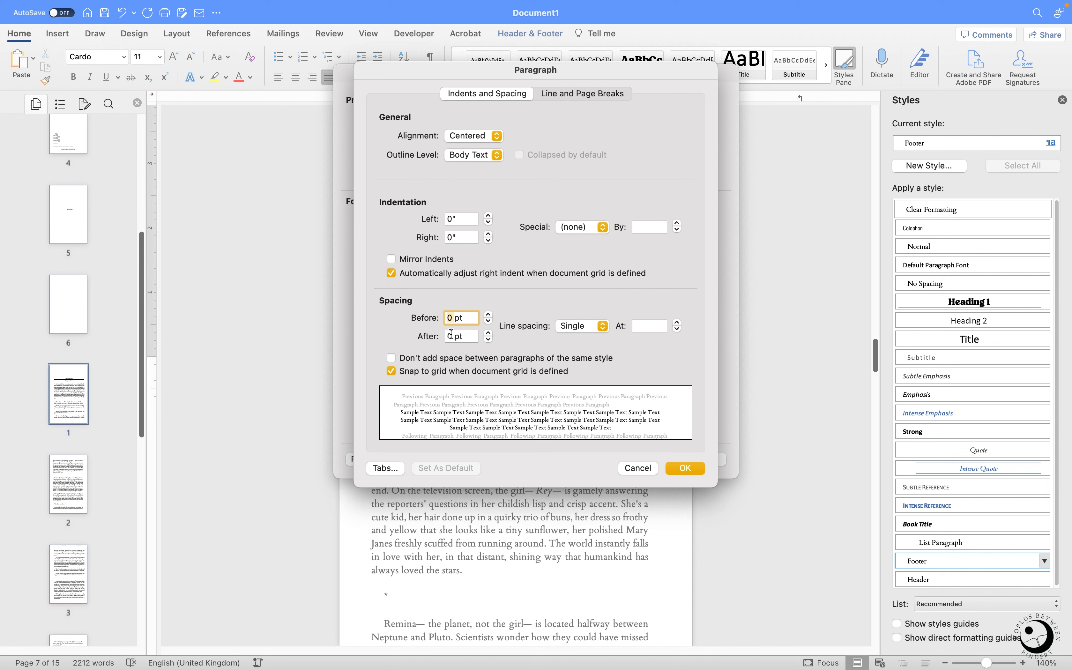
{"action": "type", "text": "3"}
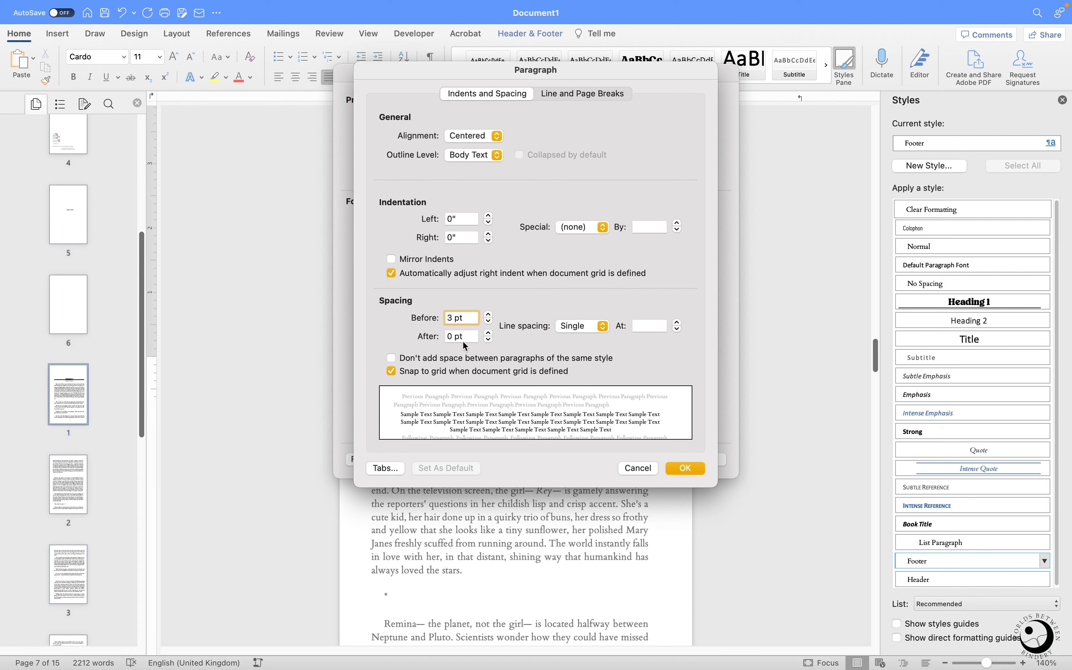
{"action": "left_click", "coordinate": [691, 469]}
{"action": "left_click", "coordinate": [701, 462]}
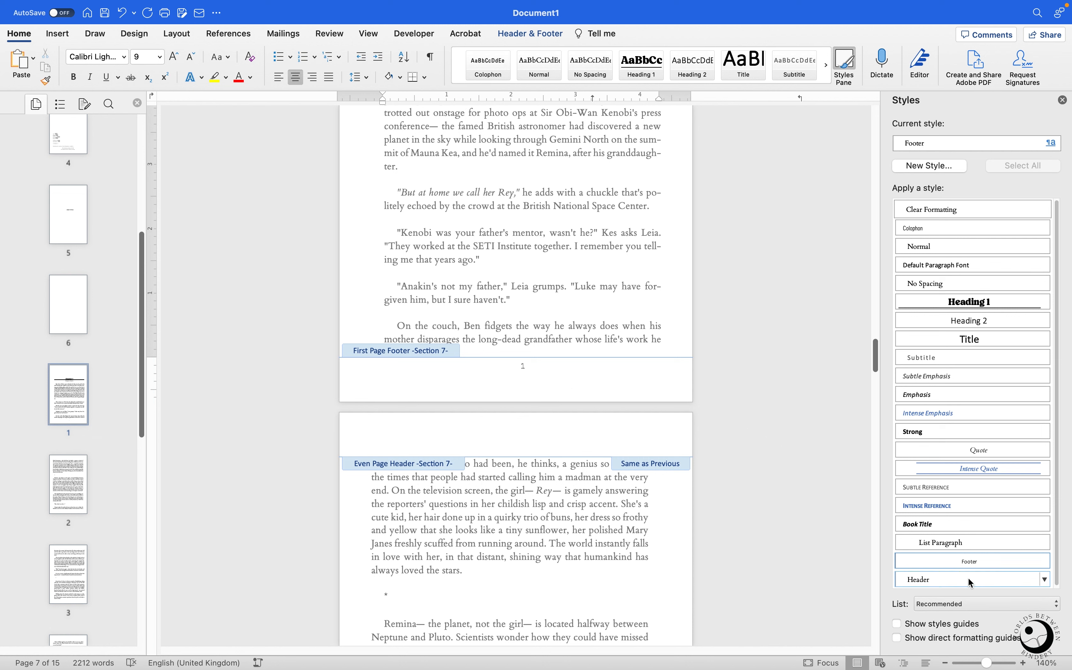
Step: Modify the Header style so that it is based on (no style)
{"action": "left_click", "coordinate": [1046, 580]}
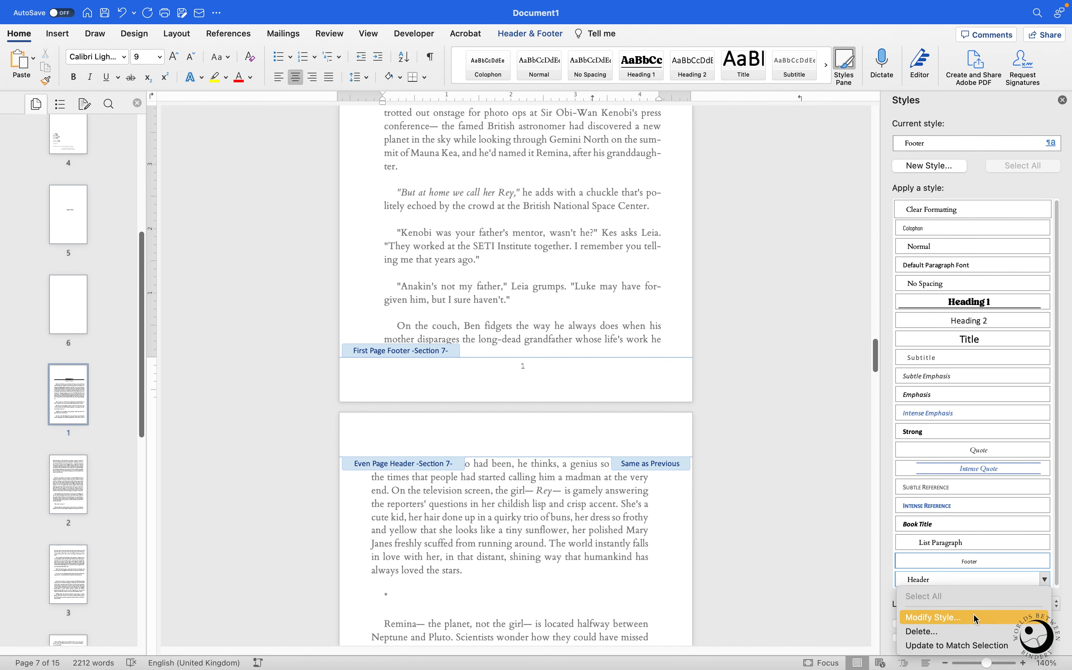
{"action": "left_click", "coordinate": [965, 616]}
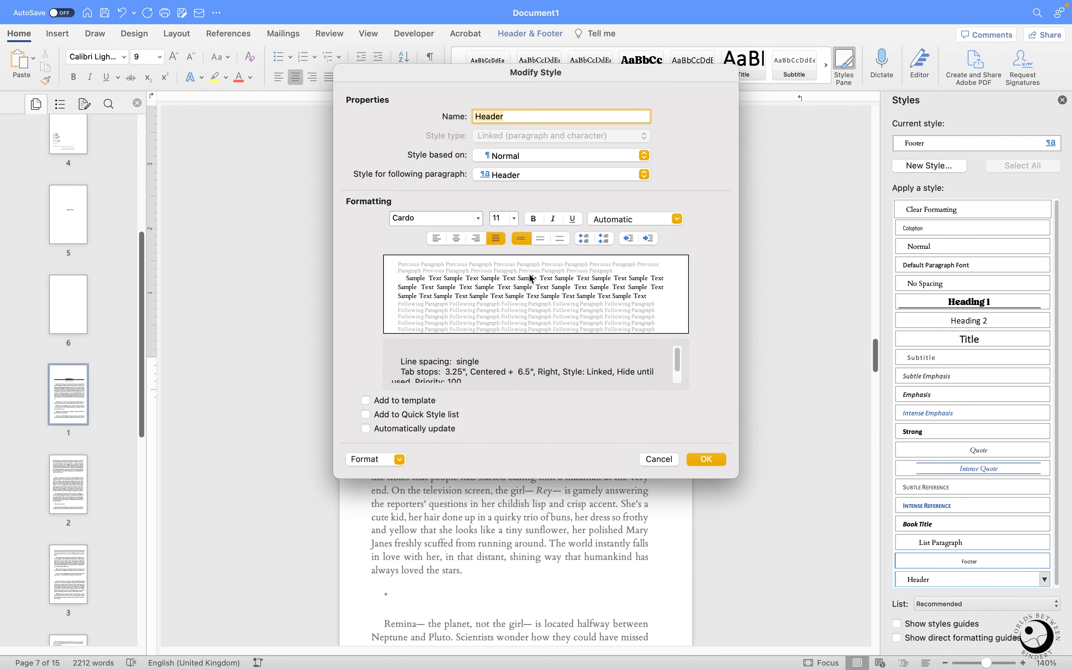
{"action": "left_click", "coordinate": [507, 154]}
{"action": "left_click", "coordinate": [510, 165]}
{"action": "left_click", "coordinate": [511, 154]}
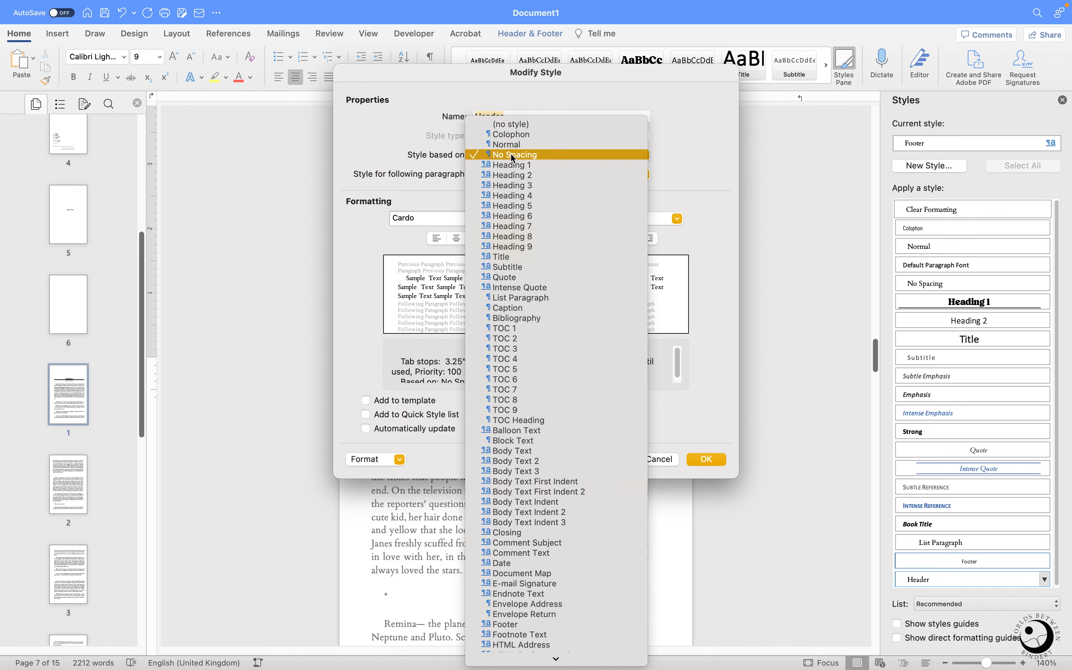
{"action": "left_click", "coordinate": [511, 124]}
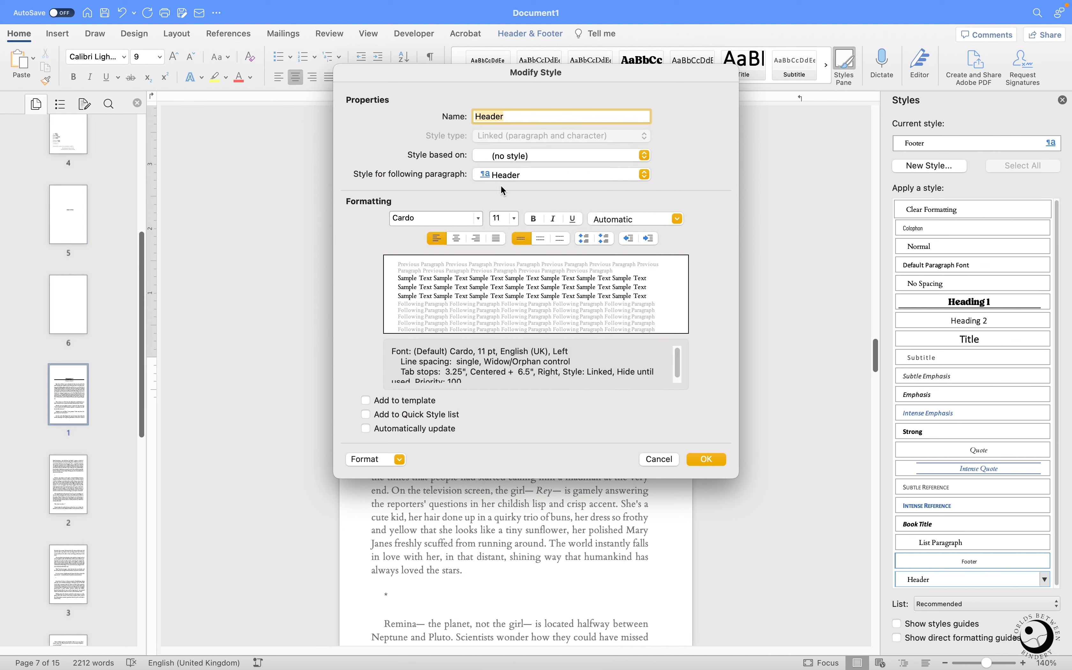
Step: Format the Header style with Calibri Light (Headings) at 9 pt and centered alignment
{"action": "left_click", "coordinate": [465, 218]}
{"action": "left_click", "coordinate": [479, 219]}
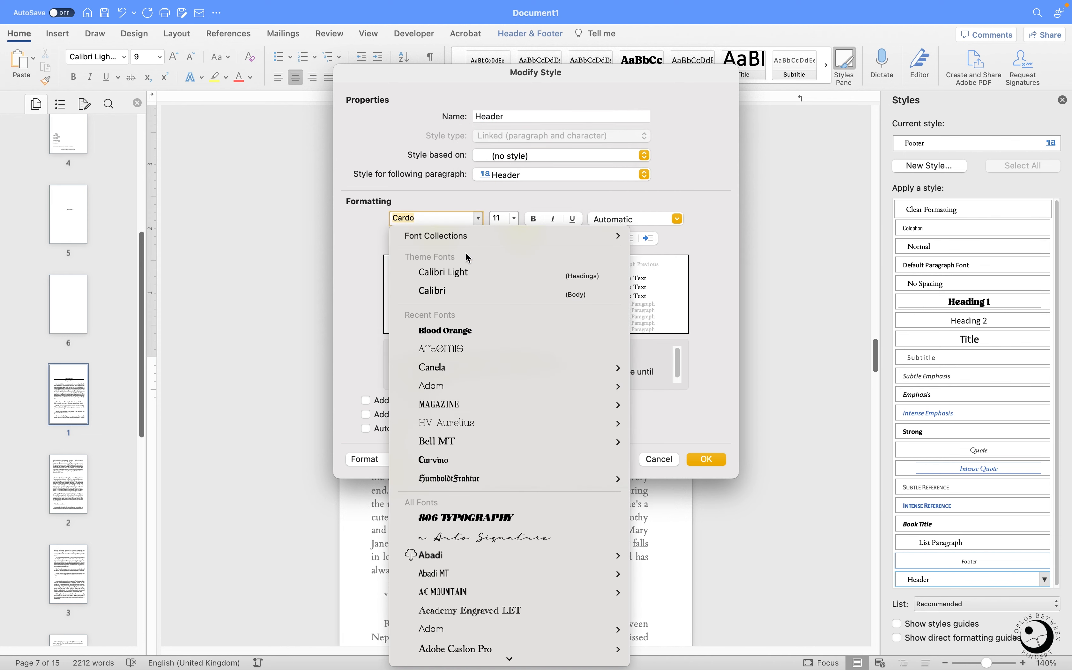
{"action": "left_click", "coordinate": [463, 272]}
{"action": "left_click", "coordinate": [513, 219]}
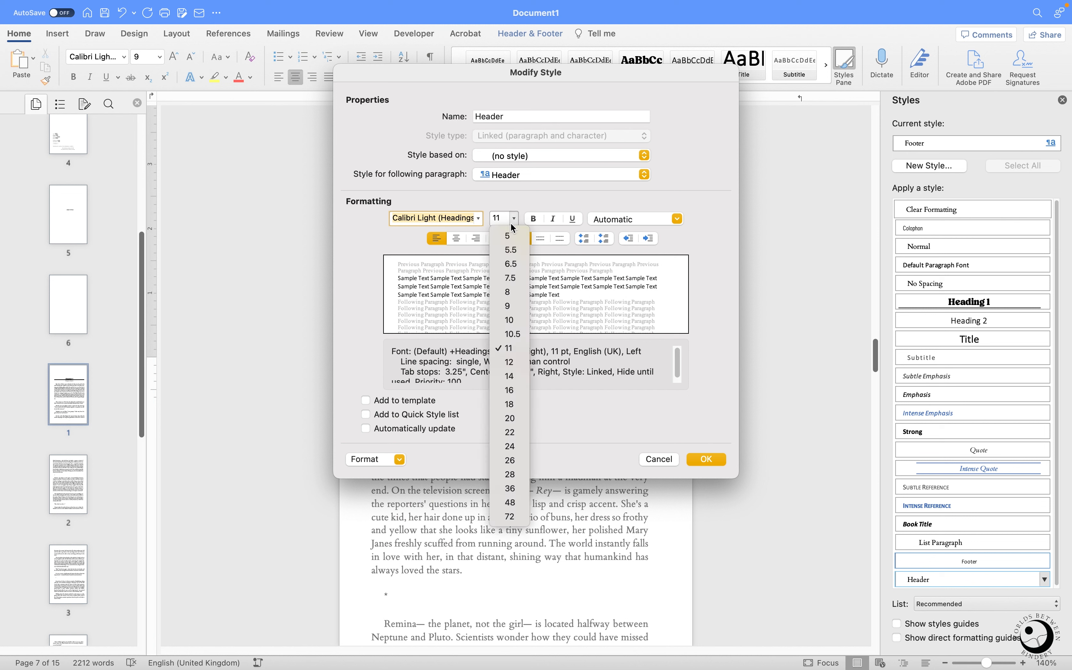
{"action": "left_click", "coordinate": [509, 309]}
{"action": "left_click", "coordinate": [456, 238]}
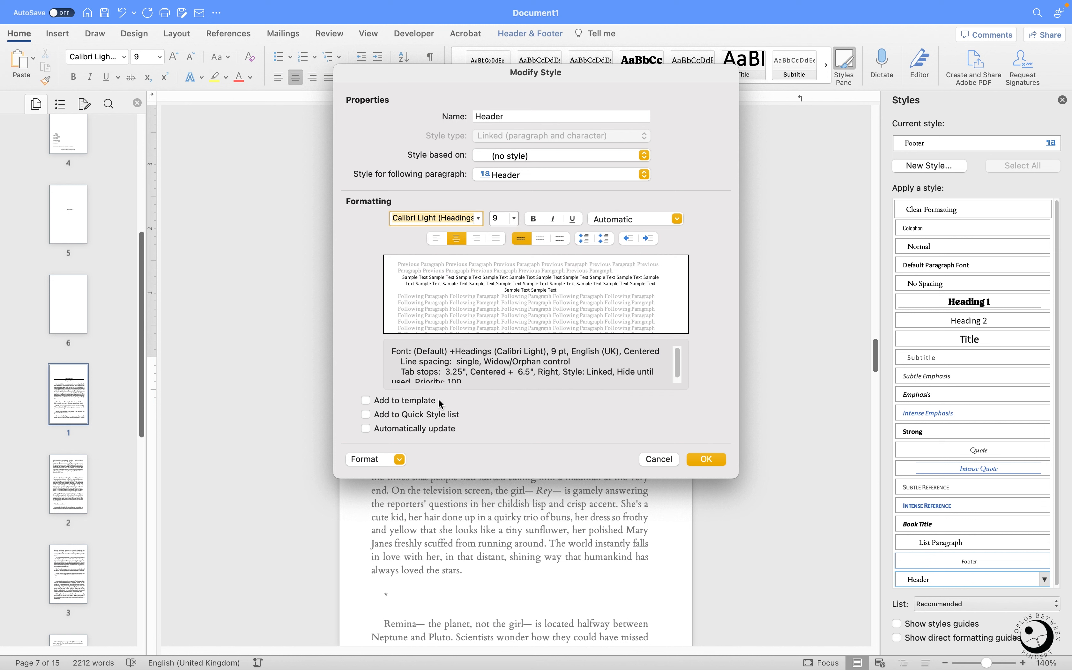
Step: Set the Header style's paragraph spacing after to 3 pt and save the style changes
{"action": "left_click", "coordinate": [399, 461]}
{"action": "left_click", "coordinate": [395, 492]}
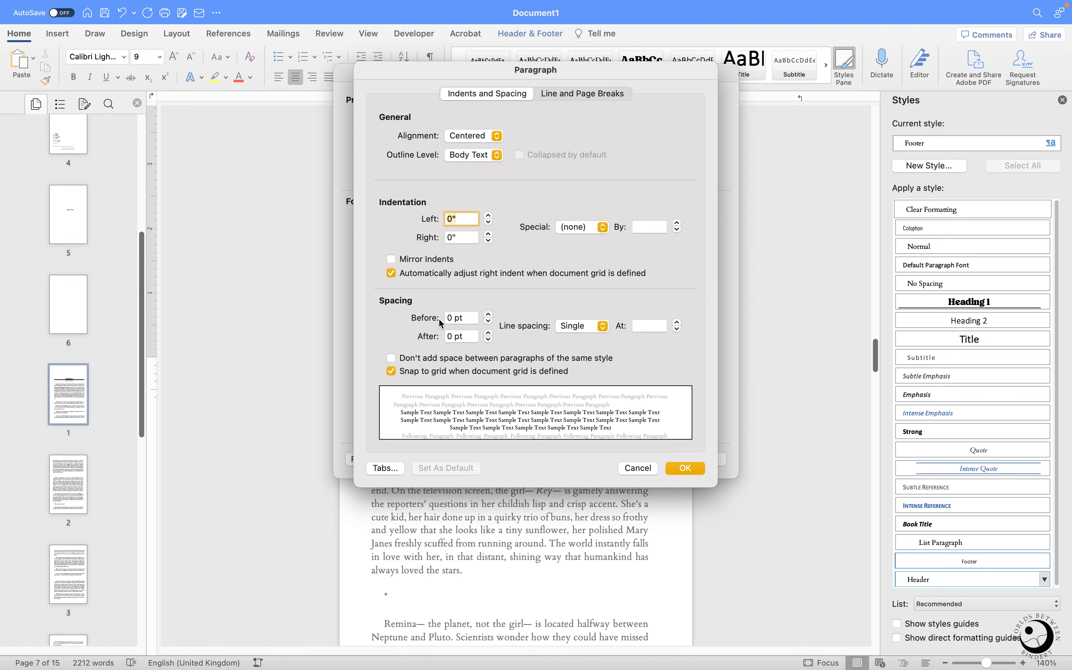
{"action": "left_click", "coordinate": [450, 337]}
{"action": "left_click_drag", "start_coordinate": [449, 336], "coordinate": [445, 336]}
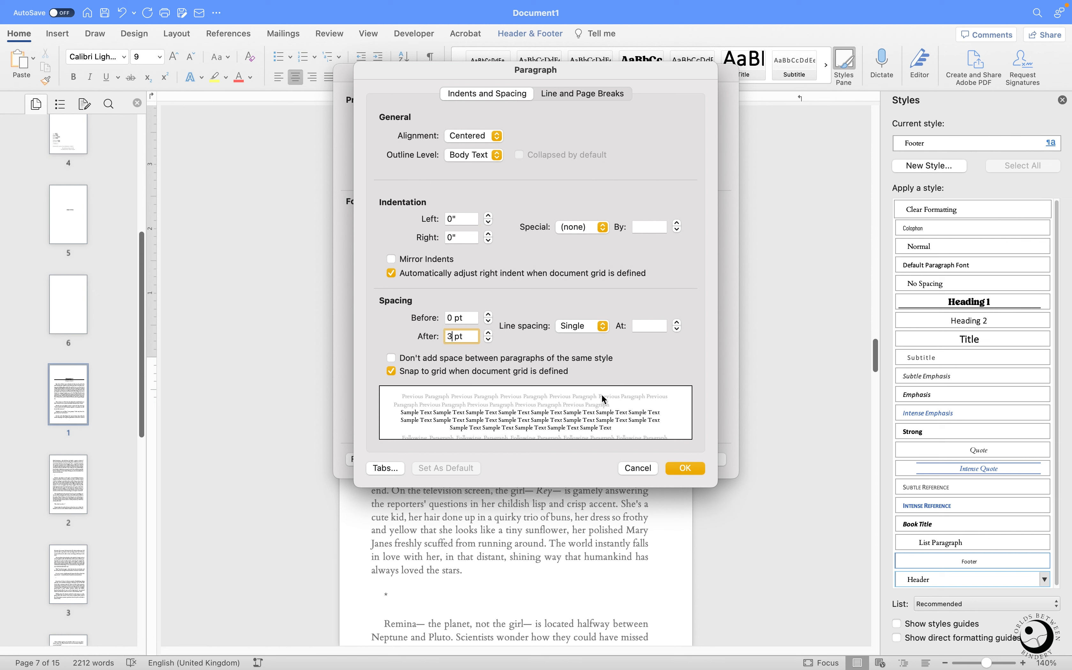
{"action": "left_click", "coordinate": [685, 462]}
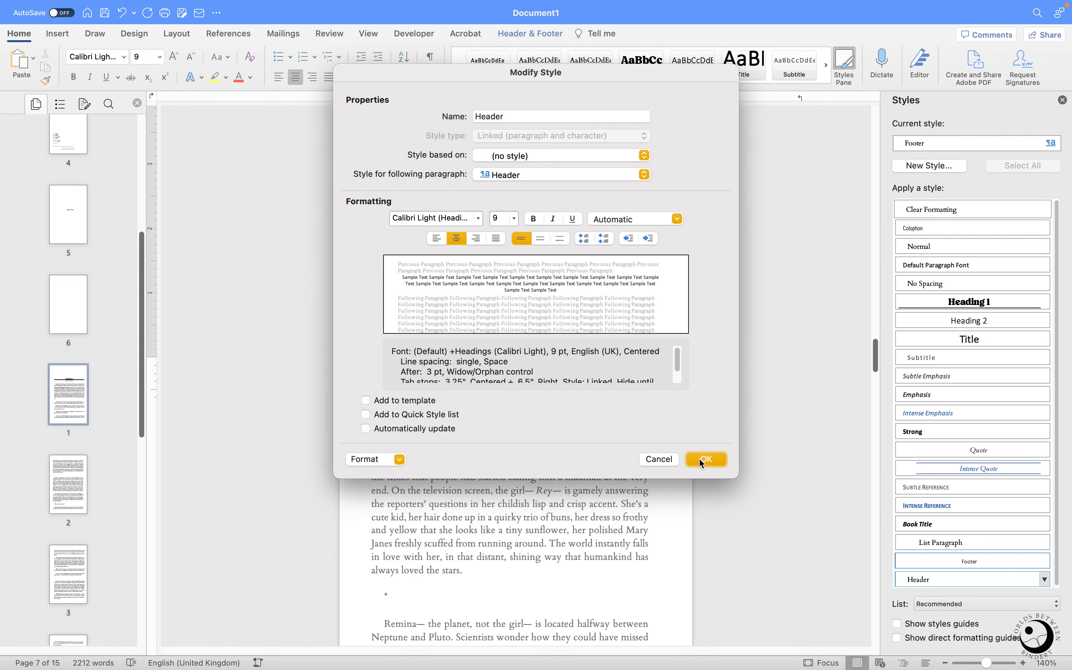
{"action": "left_click", "coordinate": [700, 458]}
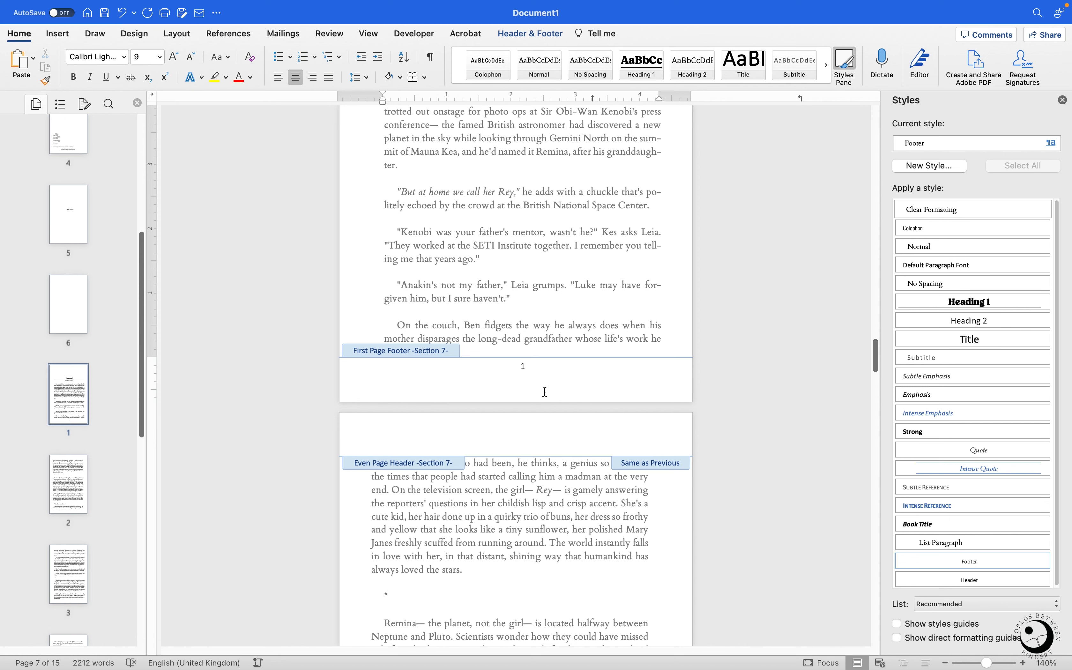
{"action": "scroll", "coordinate": [536, 410], "scroll_direction": "down", "scroll_amount": 2}
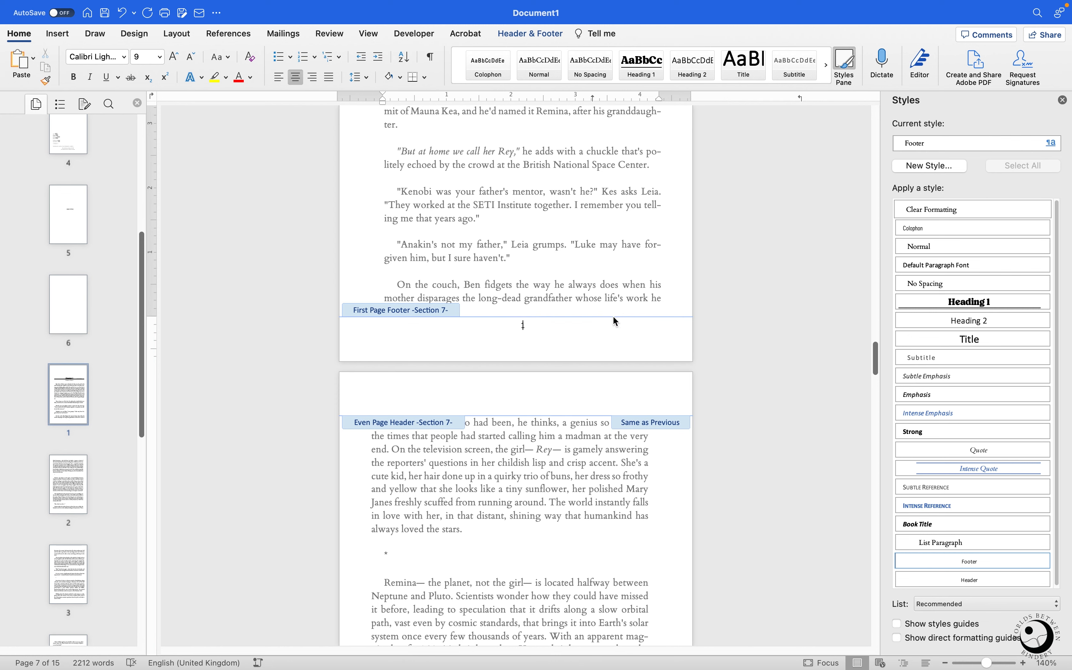
Step: Enter AUTHOR NAME in Section 7's even page header on the second page of Chapter 1
{"action": "scroll", "coordinate": [584, 343], "scroll_direction": "up", "scroll_amount": 5}
{"action": "scroll", "coordinate": [584, 343], "scroll_direction": "down", "scroll_amount": 2}
{"action": "left_click", "coordinate": [531, 34]}
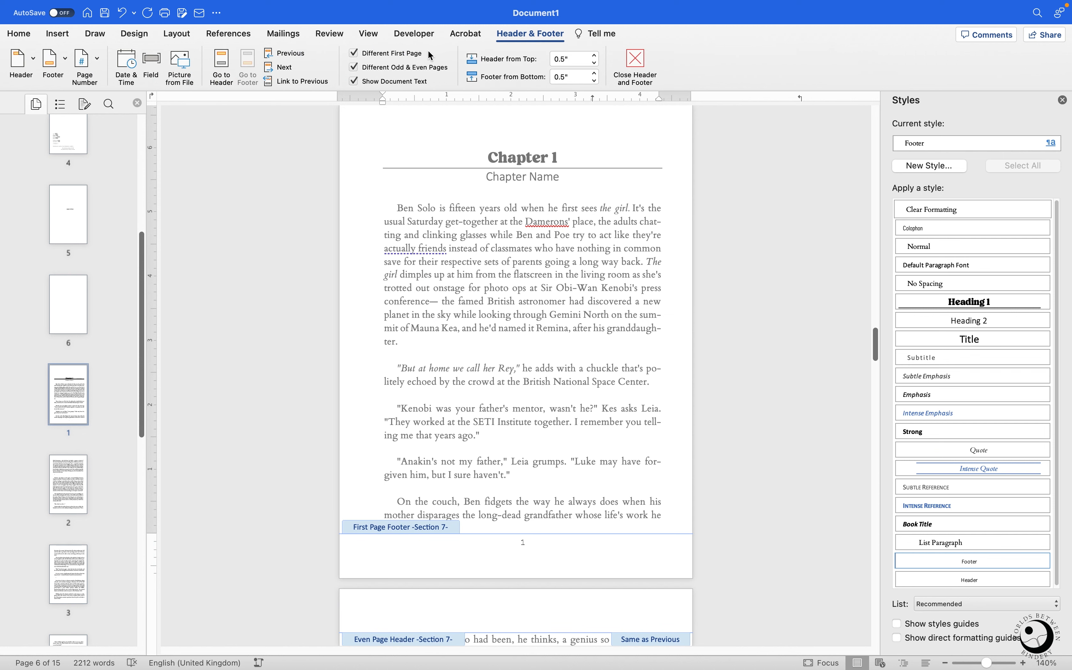
{"action": "scroll", "coordinate": [545, 546], "scroll_direction": "up", "scroll_amount": 2}
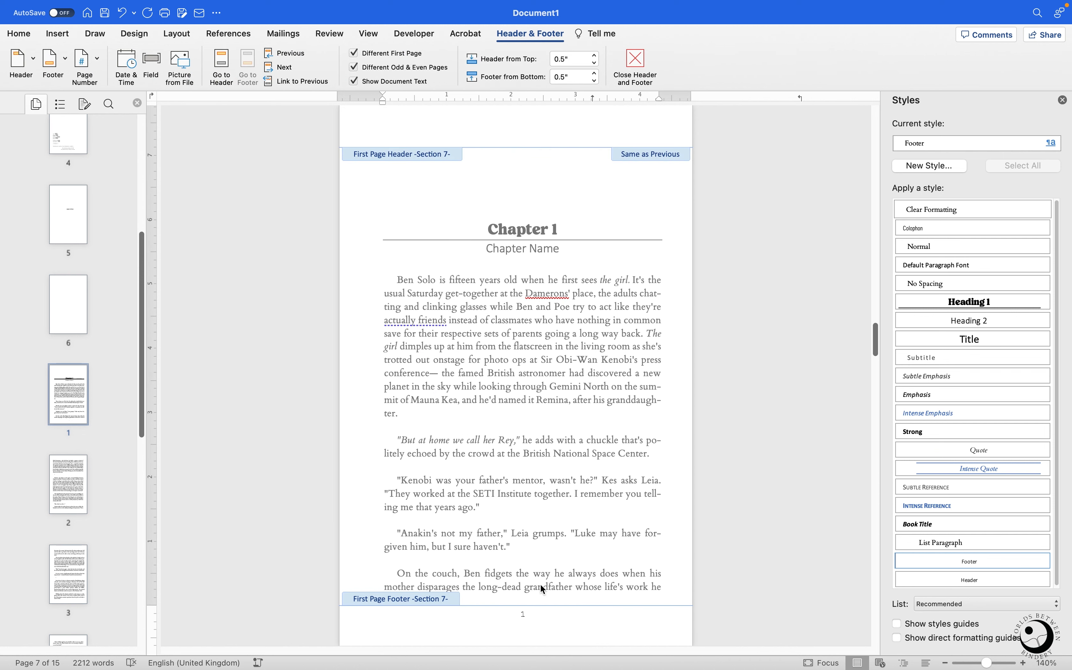
{"action": "scroll", "coordinate": [509, 151], "scroll_direction": "down", "scroll_amount": 10}
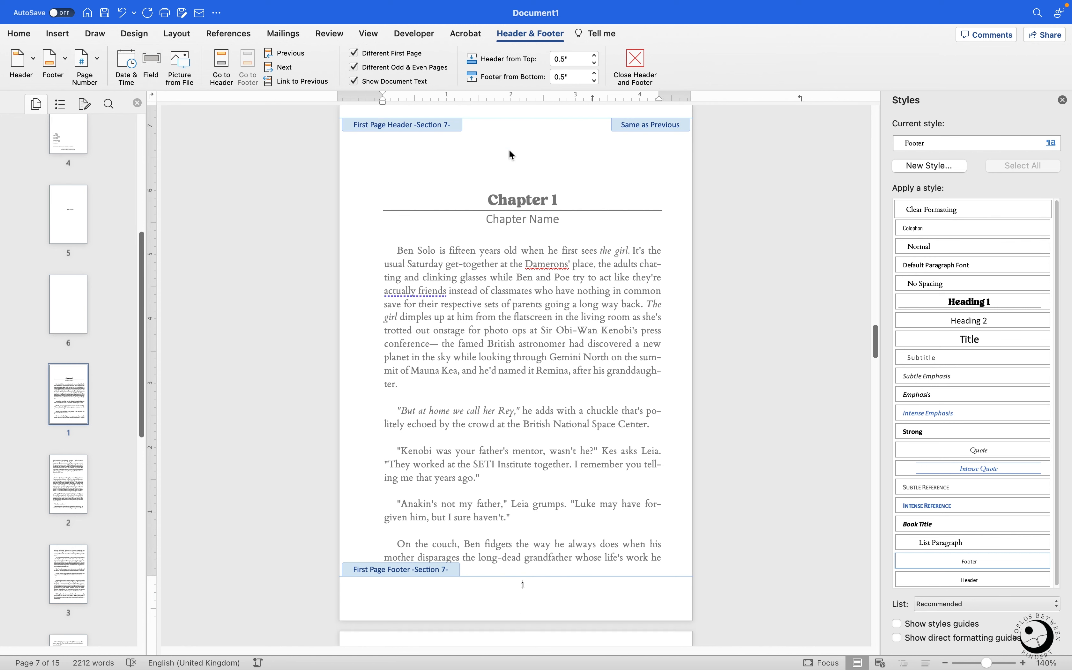
{"action": "left_click", "coordinate": [520, 312]}
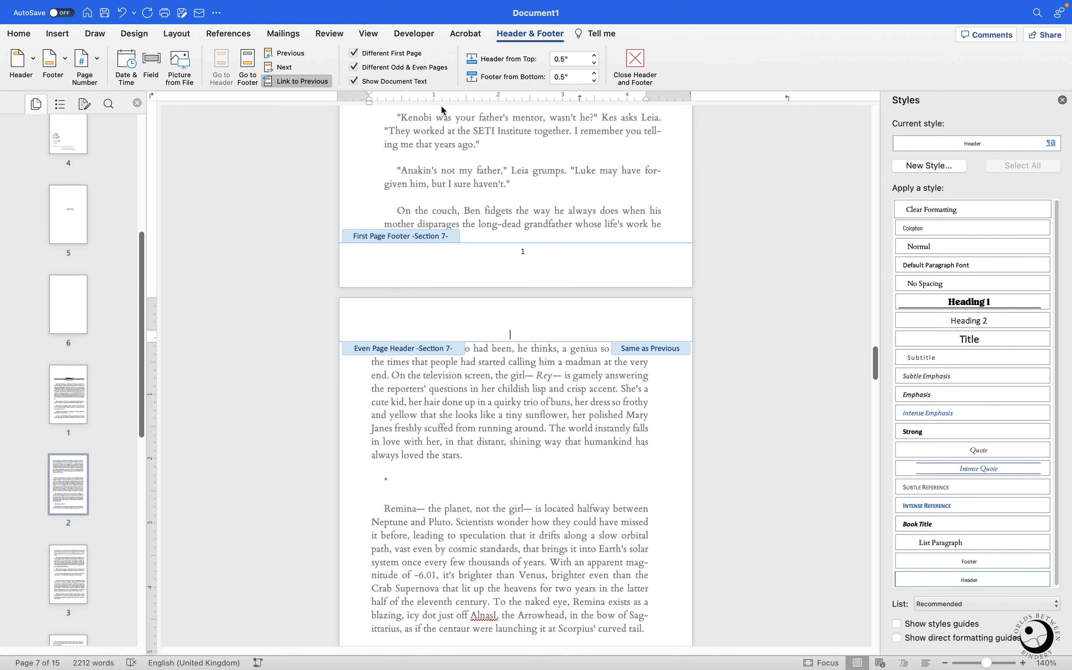
{"action": "scroll", "coordinate": [545, 298], "scroll_direction": "down", "scroll_amount": 3}
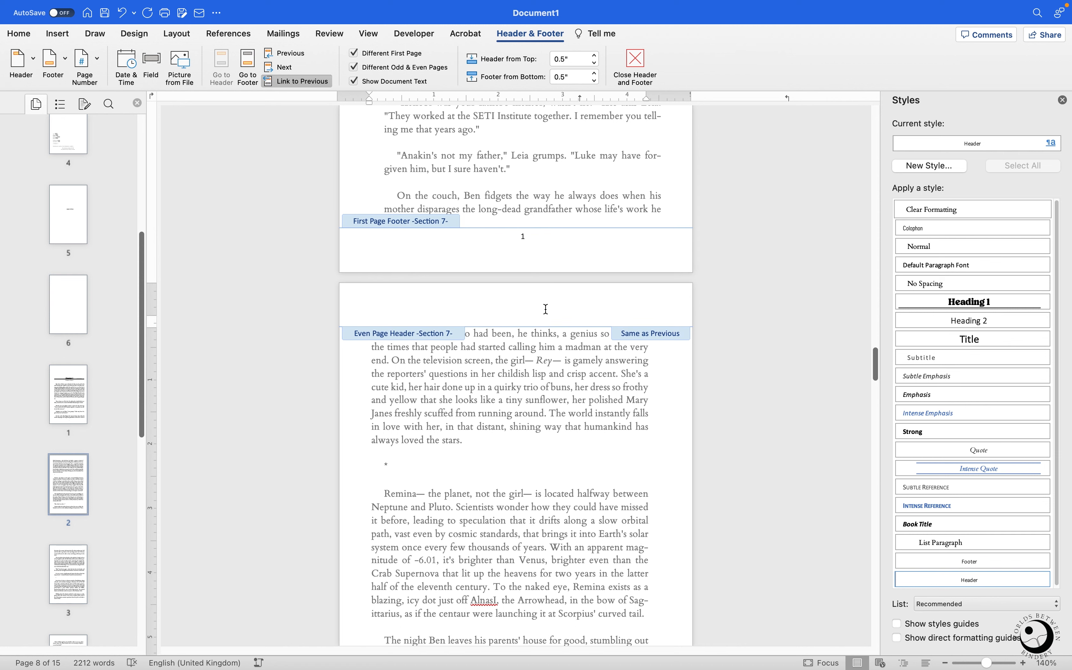
{"action": "scroll", "coordinate": [545, 309], "scroll_direction": "down", "scroll_amount": 1}
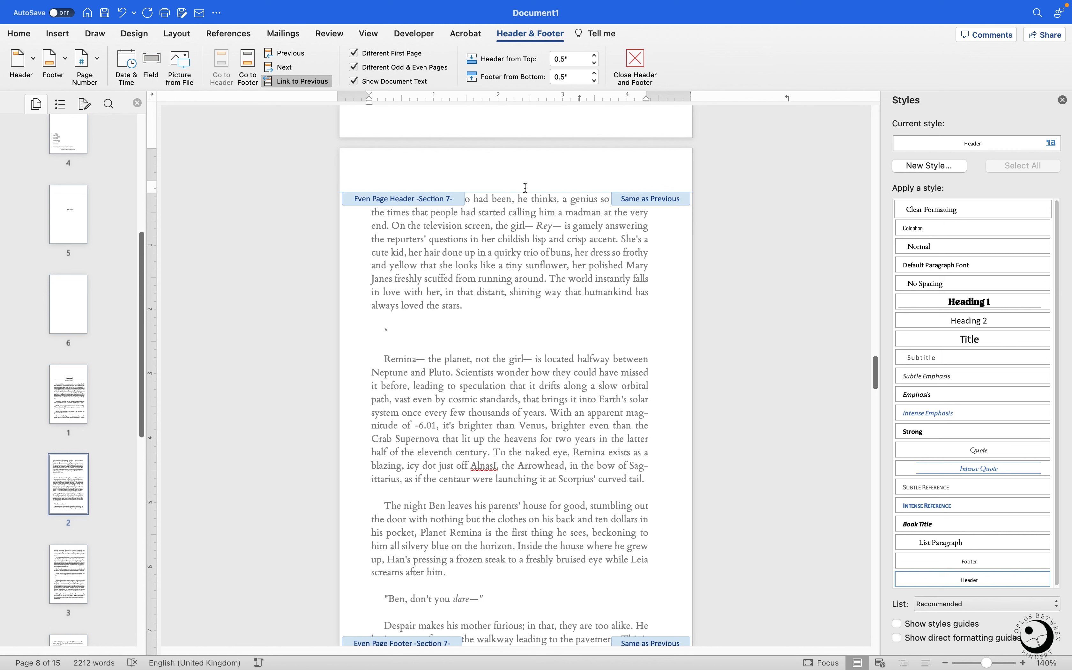
{"action": "type", "text": "AUTHOR NAME"}
{"action": "left_click_drag", "start_coordinate": [485, 185], "coordinate": [609, 183]}
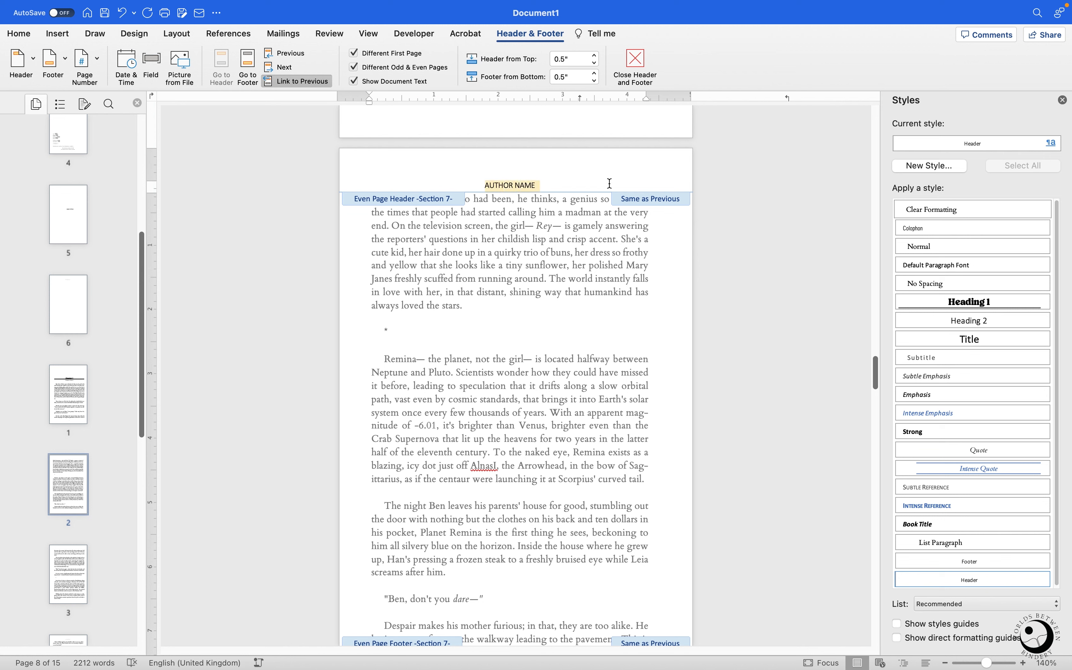
{"action": "left_click", "coordinate": [21, 34]}
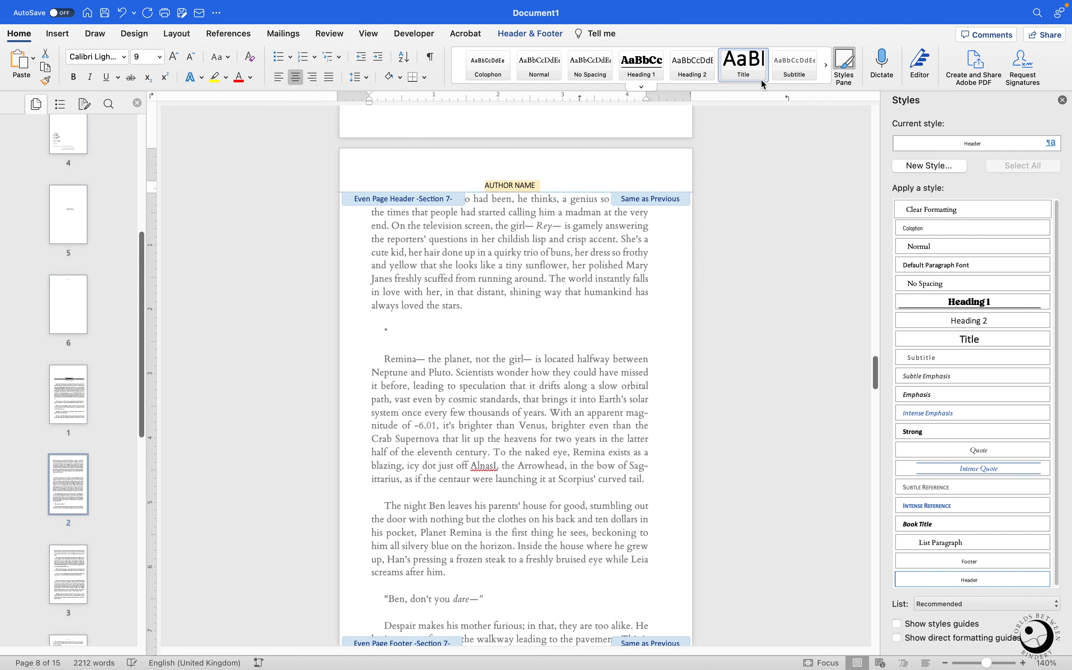
{"action": "left_click", "coordinate": [826, 65]}
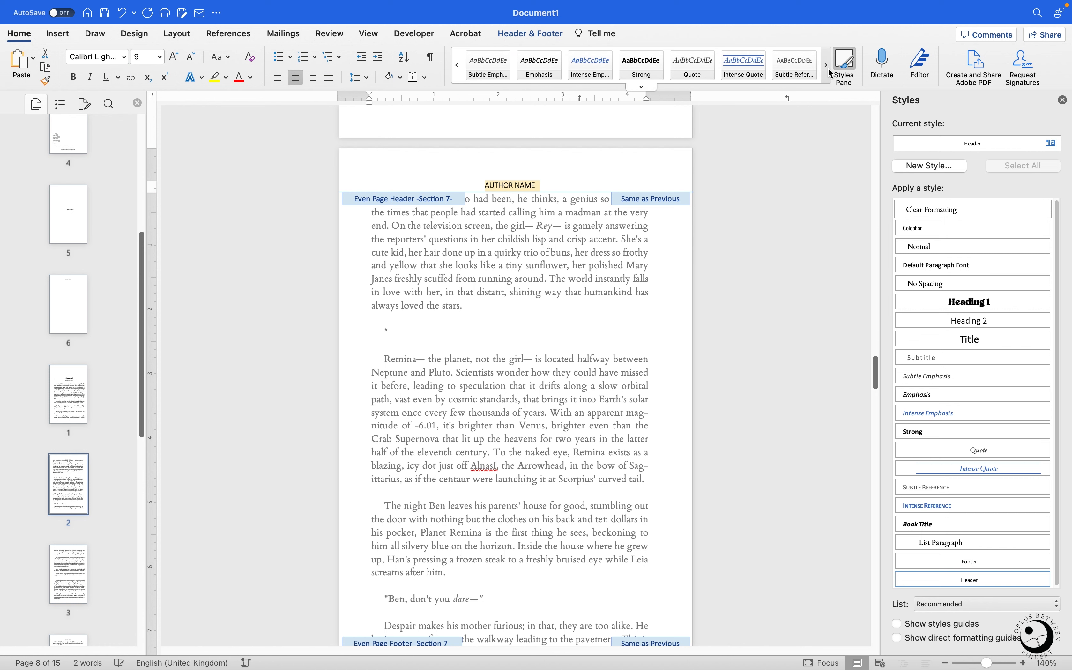
{"action": "left_click", "coordinate": [827, 65]}
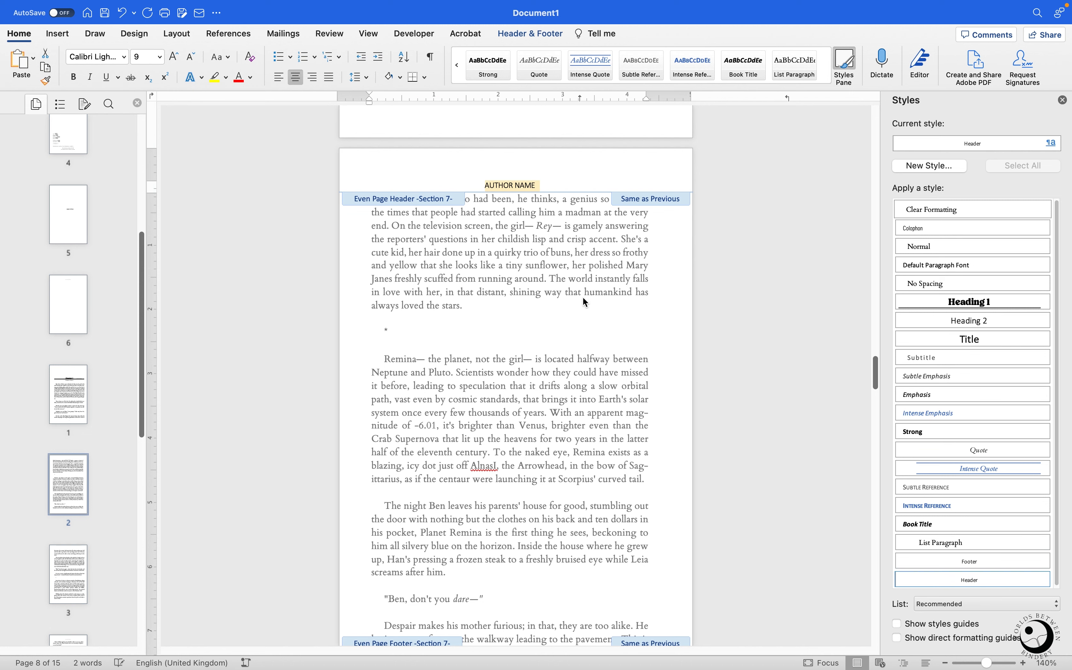
{"action": "scroll", "coordinate": [532, 254], "scroll_direction": "down", "scroll_amount": 1}
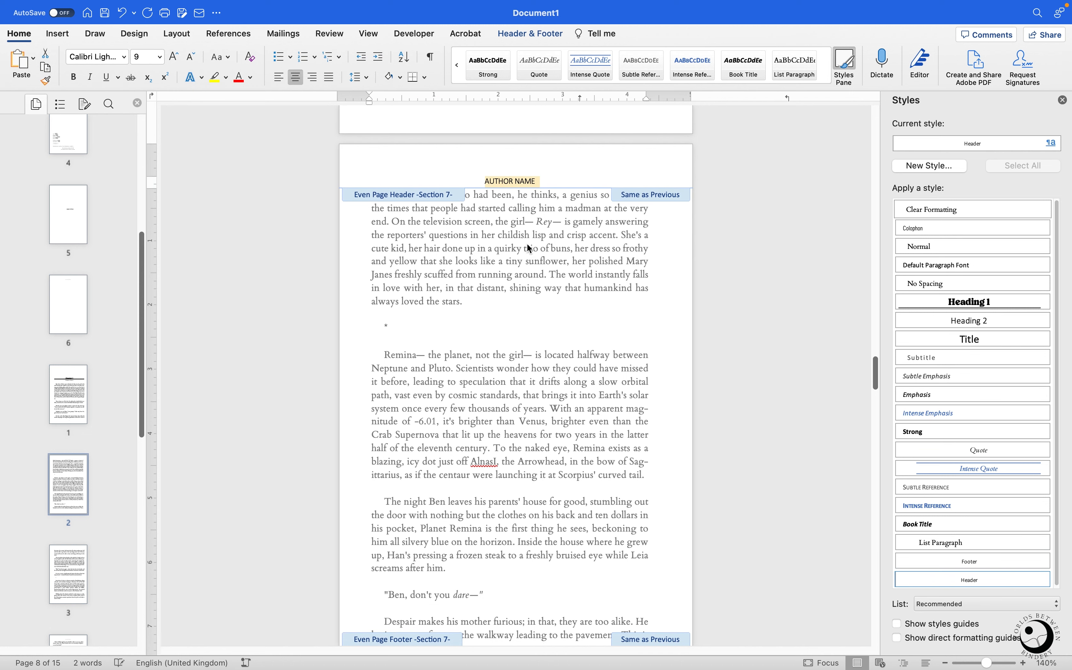
{"action": "scroll", "coordinate": [522, 248], "scroll_direction": "down", "scroll_amount": 3}
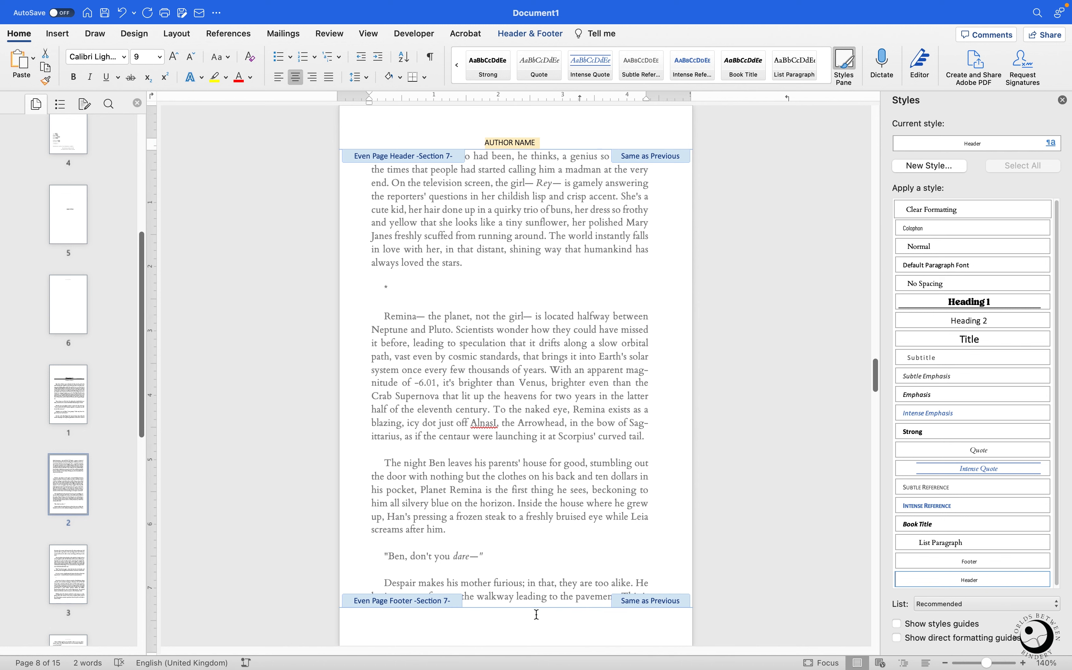
{"action": "left_click", "coordinate": [536, 34]}
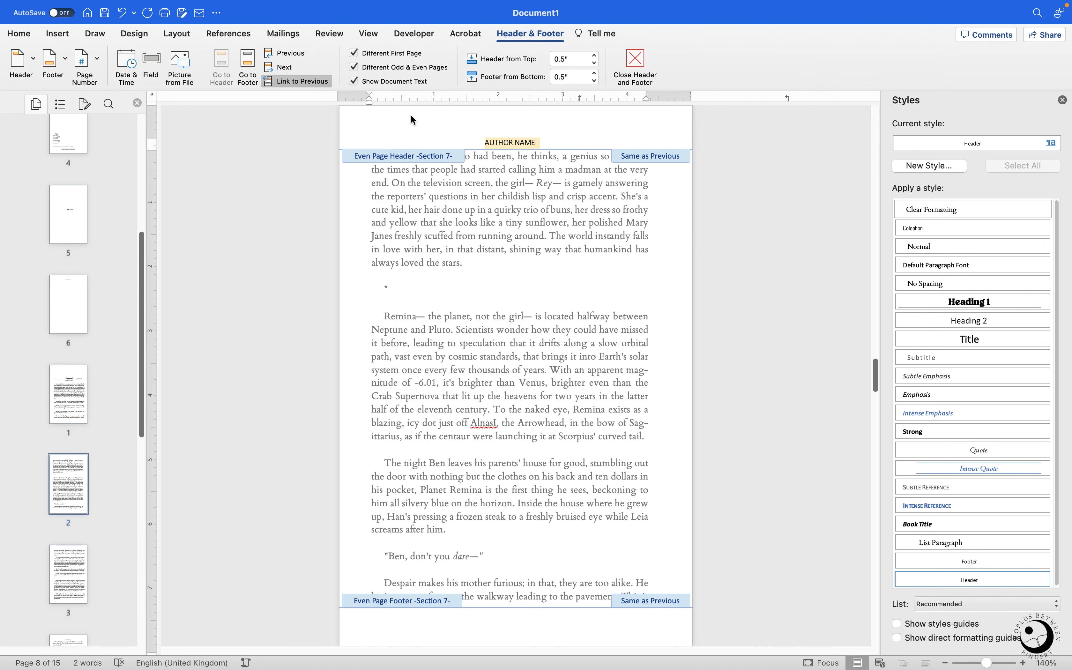
Step: Delete AUTHOR NAME from Section 7's even page header and unlink that header from the previous section
{"action": "scroll", "coordinate": [629, 240], "scroll_direction": "up", "scroll_amount": 15}
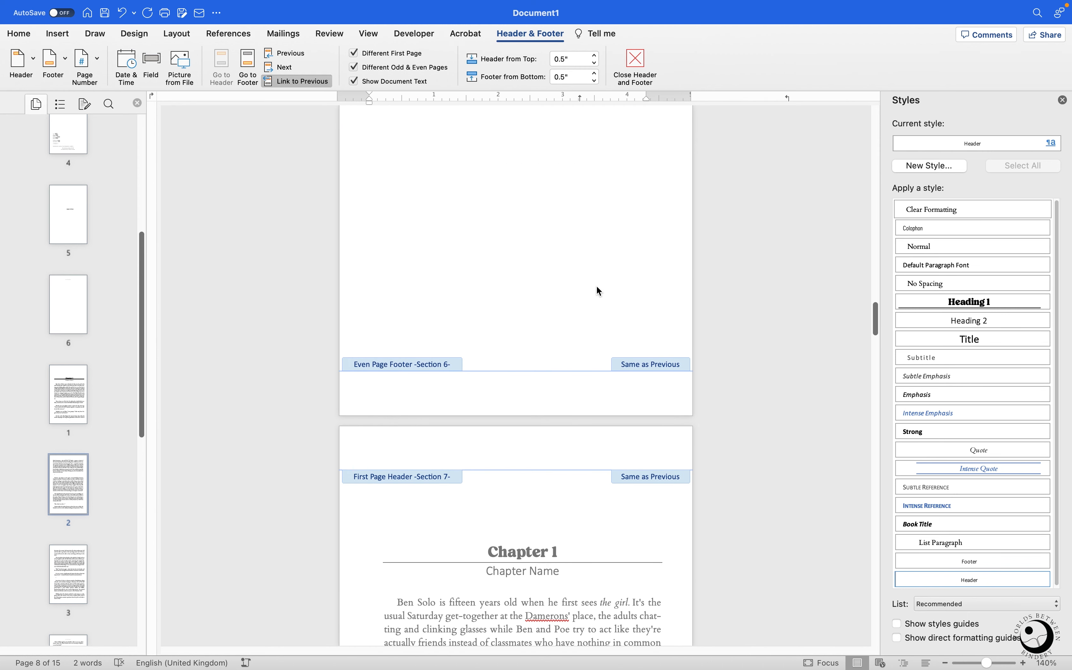
{"action": "scroll", "coordinate": [509, 342], "scroll_direction": "down", "scroll_amount": 10}
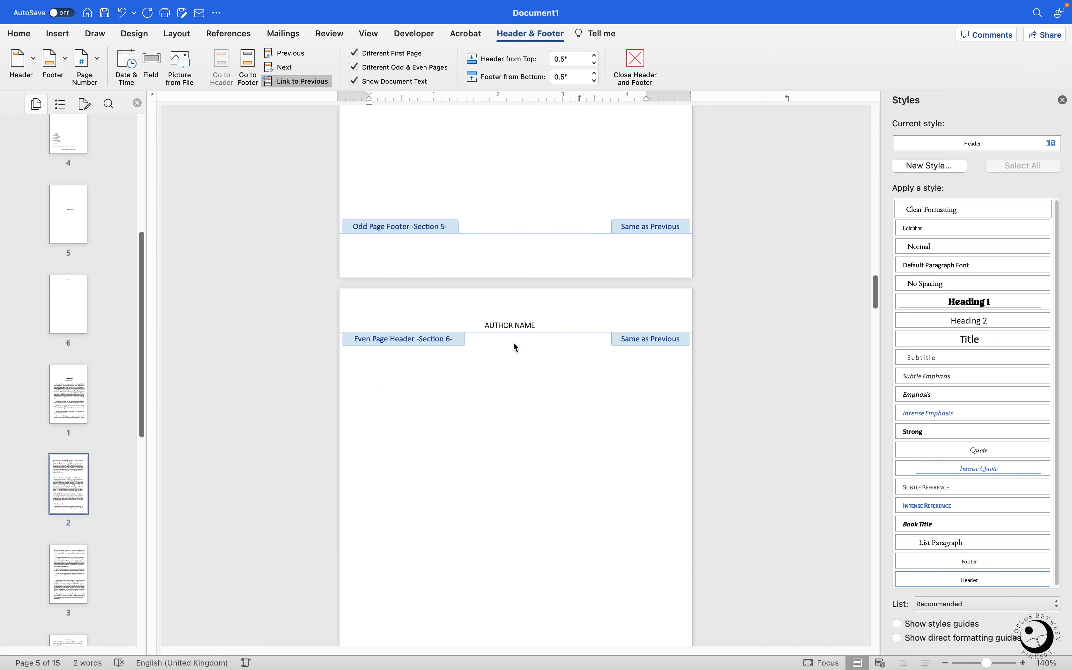
{"action": "scroll", "coordinate": [515, 341], "scroll_direction": "down", "scroll_amount": 10}
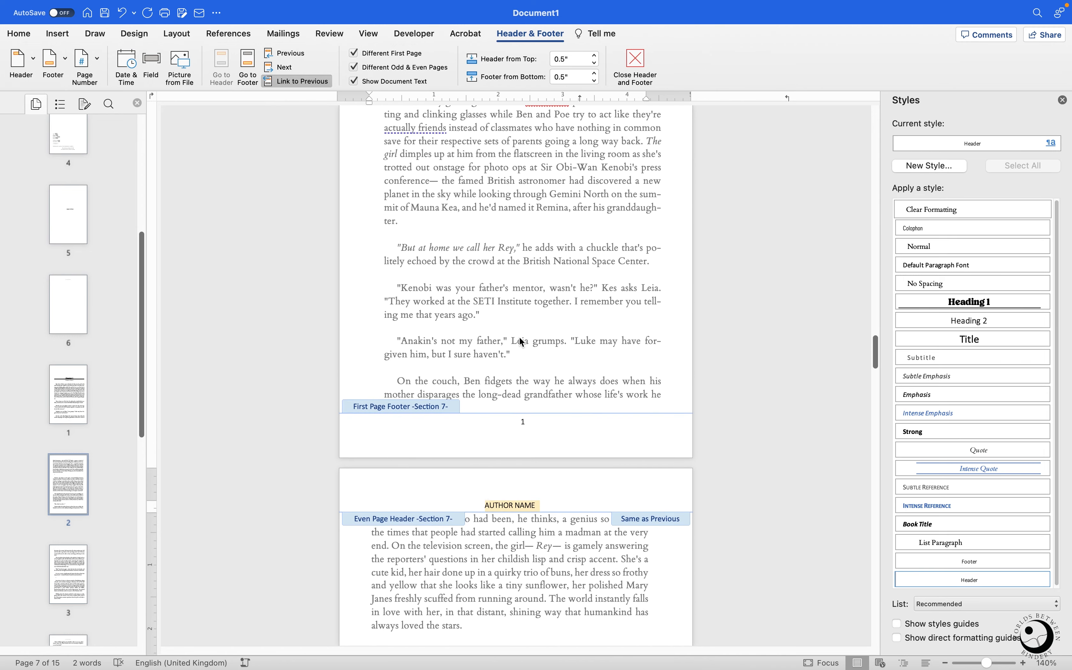
{"action": "scroll", "coordinate": [540, 366], "scroll_direction": "down", "scroll_amount": 5}
{"action": "left_click", "coordinate": [544, 285]}
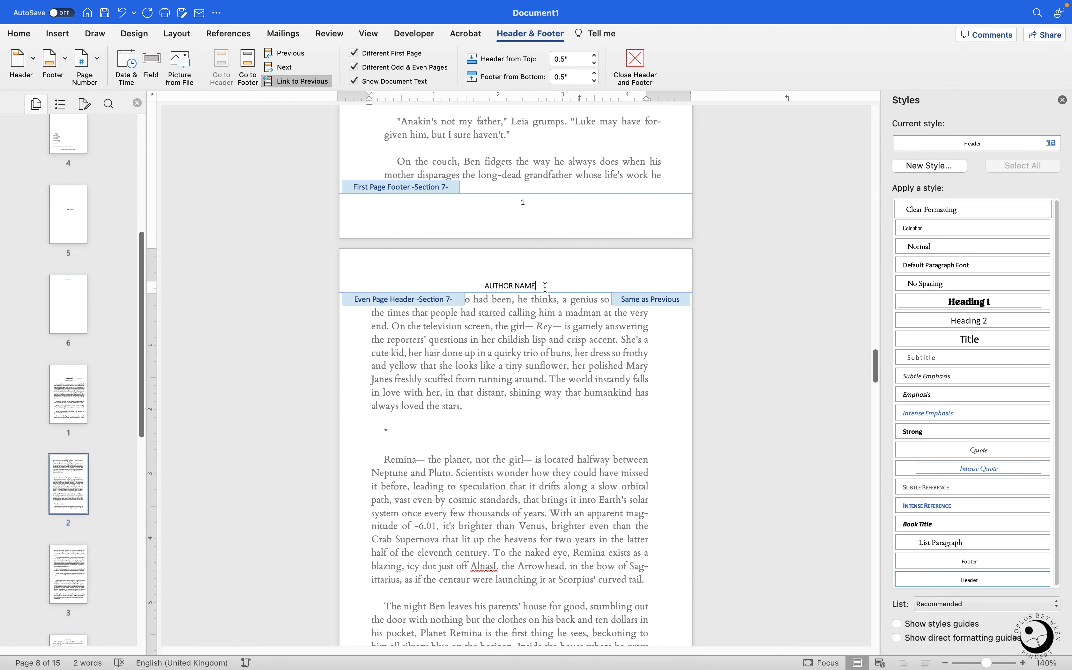
{"action": "key", "text": "BackSpace"}
{"action": "left_click", "coordinate": [318, 81]}
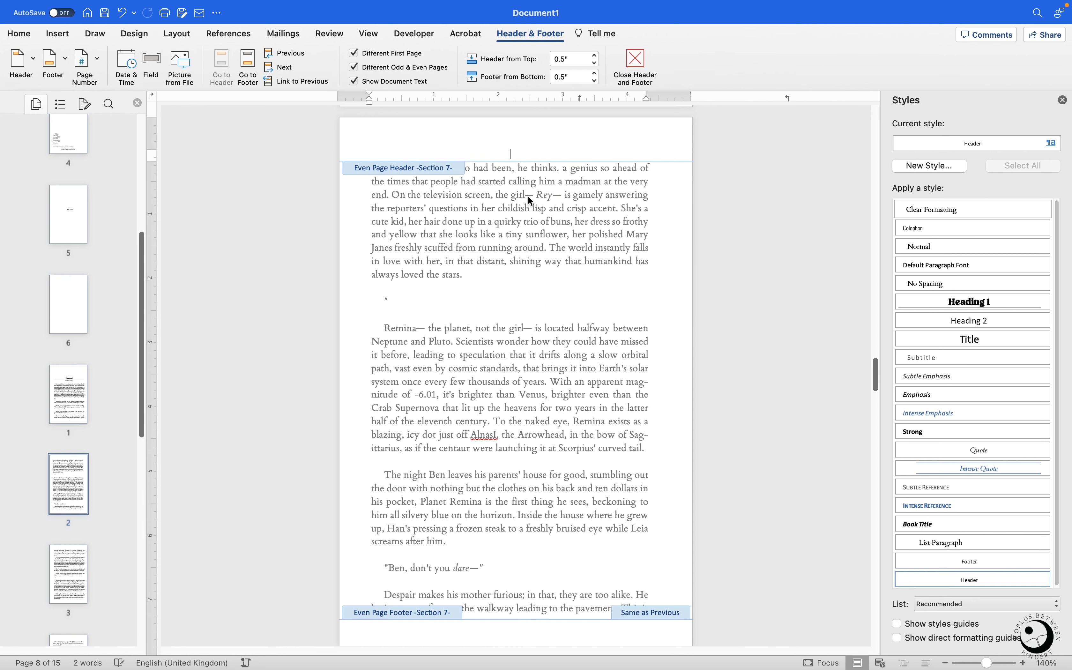
Step: Examine the headers and footers before and within Section 7 for carried-over text and links to the previous section
{"action": "scroll", "coordinate": [528, 194], "scroll_direction": "up", "scroll_amount": 5}
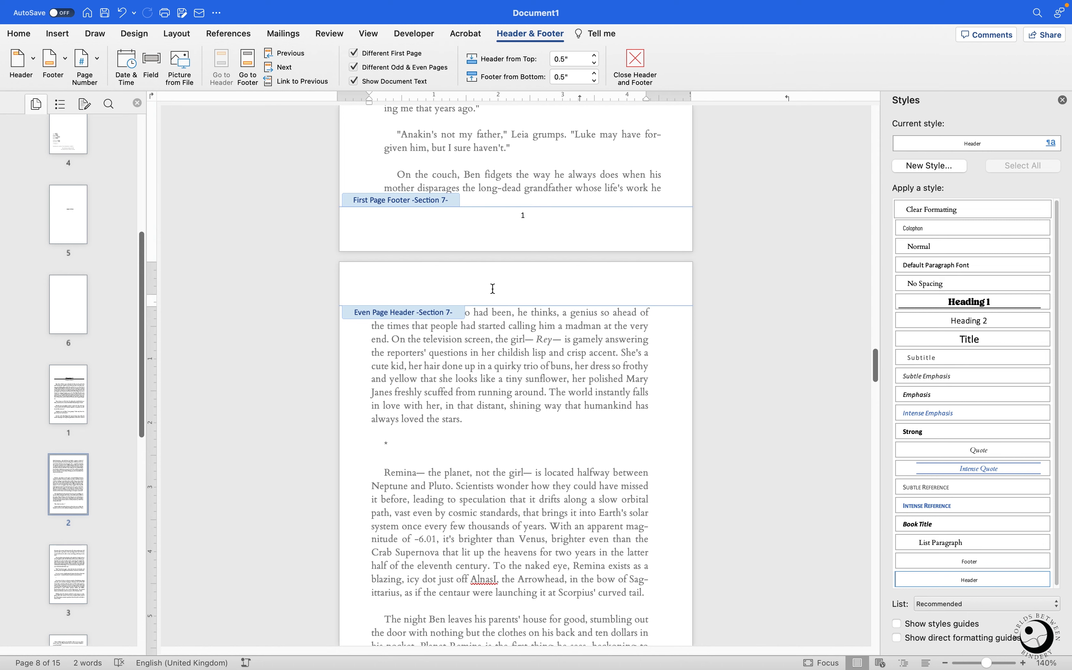
{"action": "scroll", "coordinate": [562, 291], "scroll_direction": "up", "scroll_amount": 10}
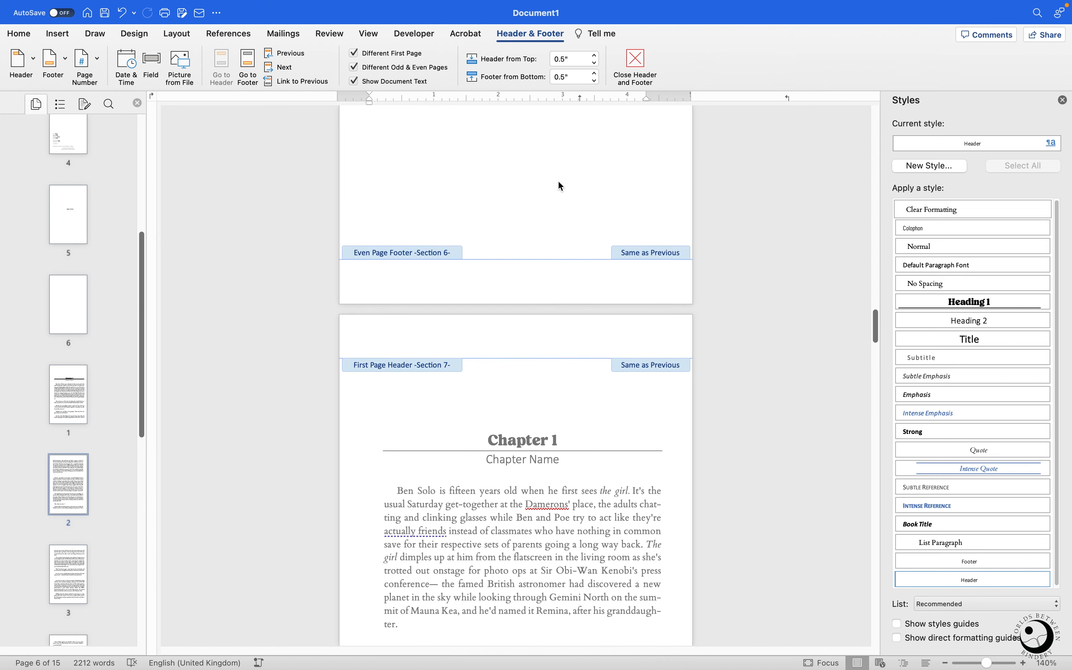
{"action": "scroll", "coordinate": [558, 180], "scroll_direction": "up", "scroll_amount": 5}
{"action": "scroll", "coordinate": [561, 257], "scroll_direction": "down", "scroll_amount": 20}
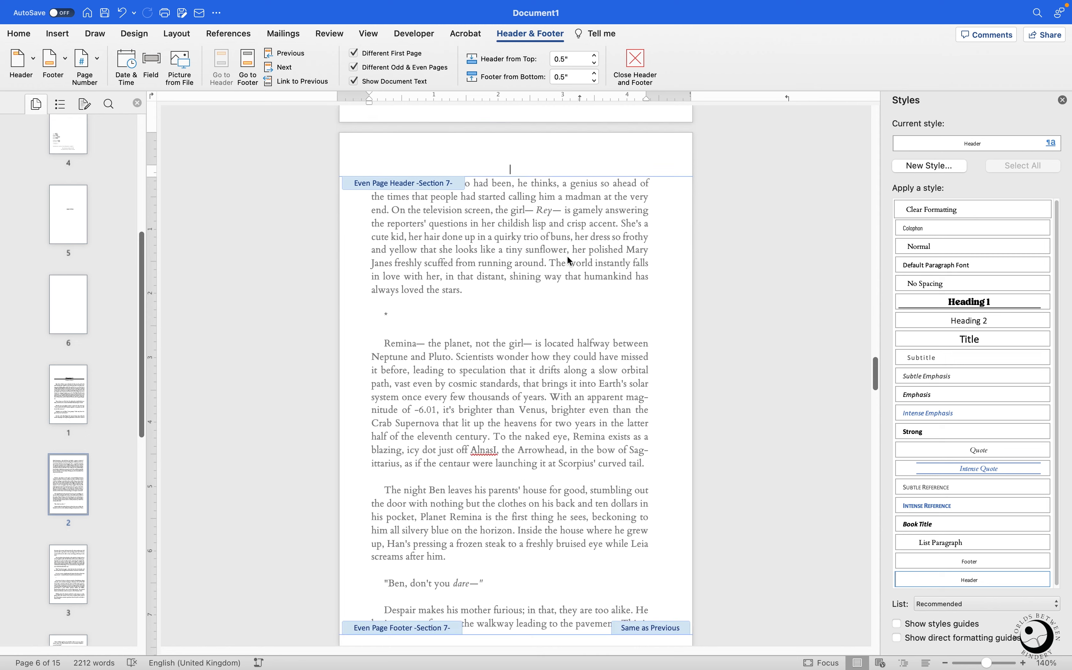
{"action": "scroll", "coordinate": [568, 258], "scroll_direction": "down", "scroll_amount": 12}
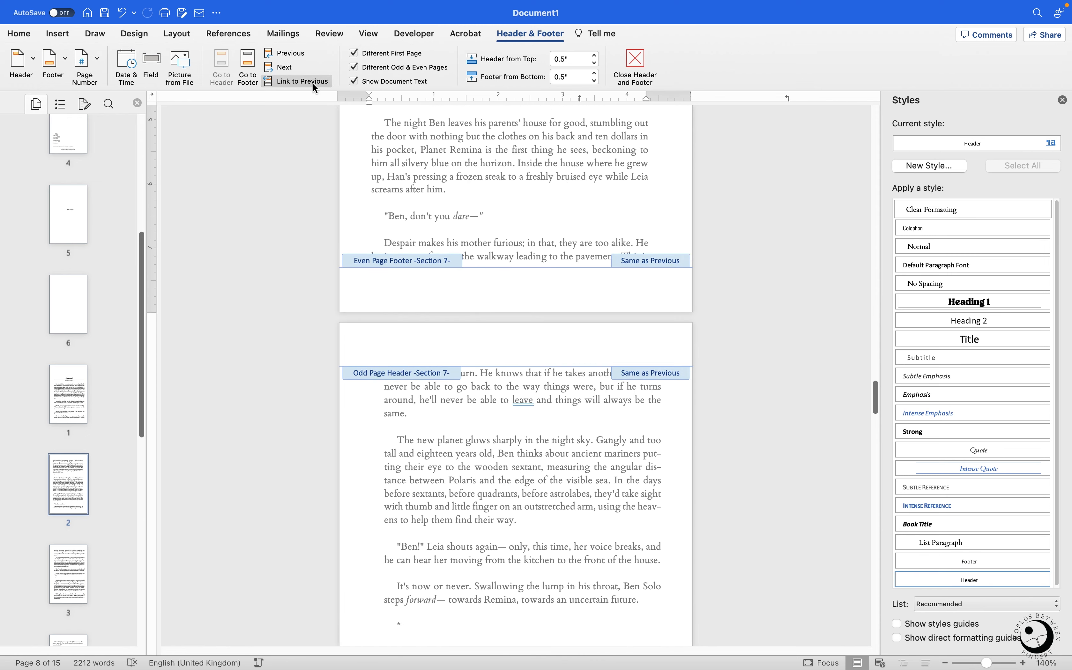
{"action": "scroll", "coordinate": [563, 290], "scroll_direction": "down", "scroll_amount": 6}
{"action": "scroll", "coordinate": [565, 242], "scroll_direction": "up", "scroll_amount": 5}
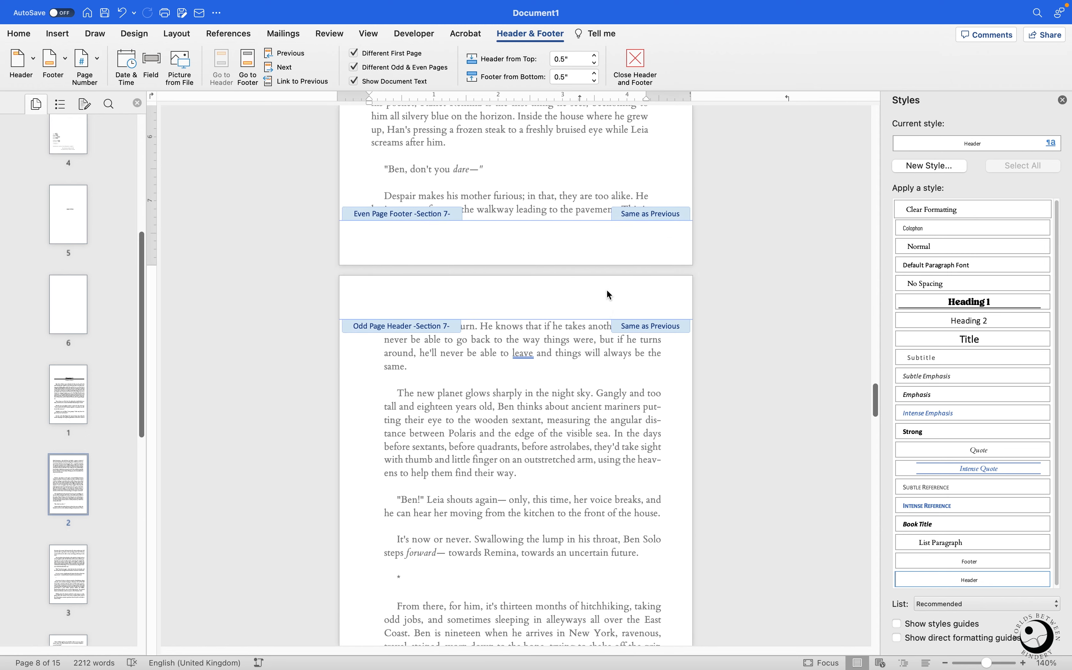
{"action": "scroll", "coordinate": [607, 291], "scroll_direction": "up", "scroll_amount": 20}
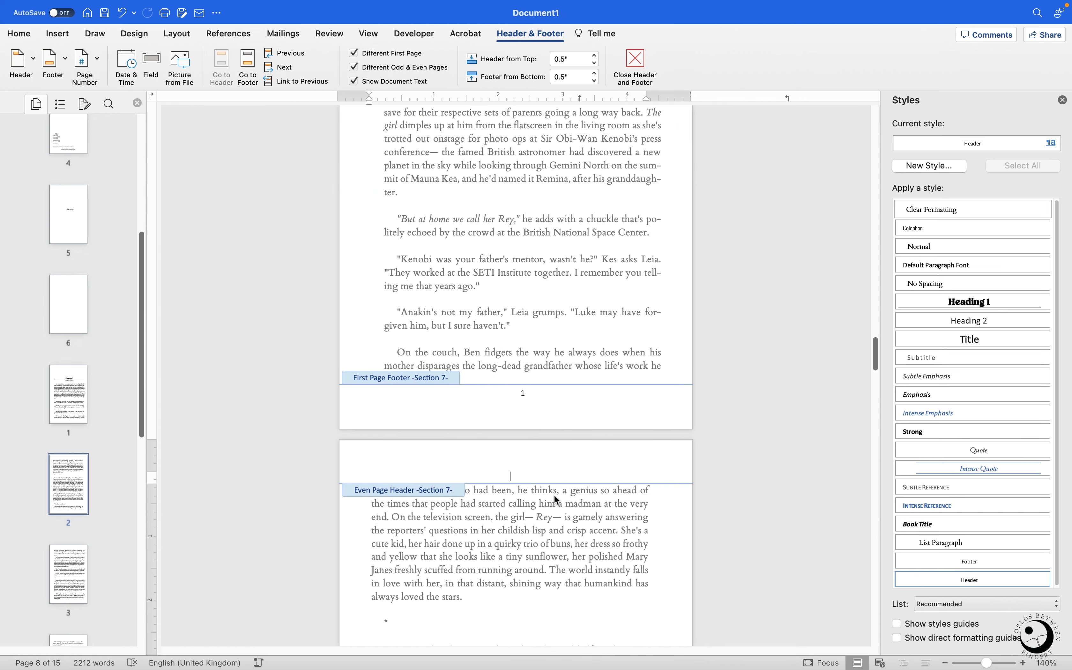
Step: Enter AUTHOR NAME in the unlinked even page header of Section 7, using the Header style
{"action": "left_click", "coordinate": [971, 579]}
{"action": "key", "text": "BackSpace"}
{"action": "key", "text": "BackSpace"}
{"action": "key", "text": "BackSpace"}
{"action": "type", "text": "UTHOR NAME"}
Step: Unlink Section 7's even page footer from the previous section and insert a centered page number in it
{"action": "scroll", "coordinate": [591, 402], "scroll_direction": "down", "scroll_amount": 10}
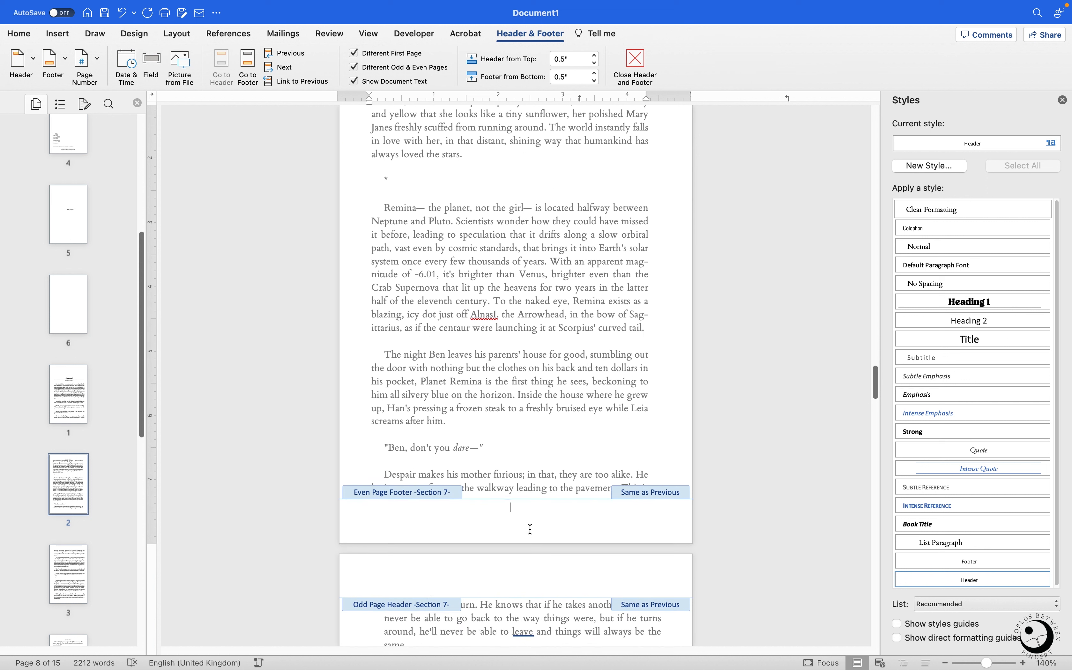
{"action": "left_click", "coordinate": [300, 82]}
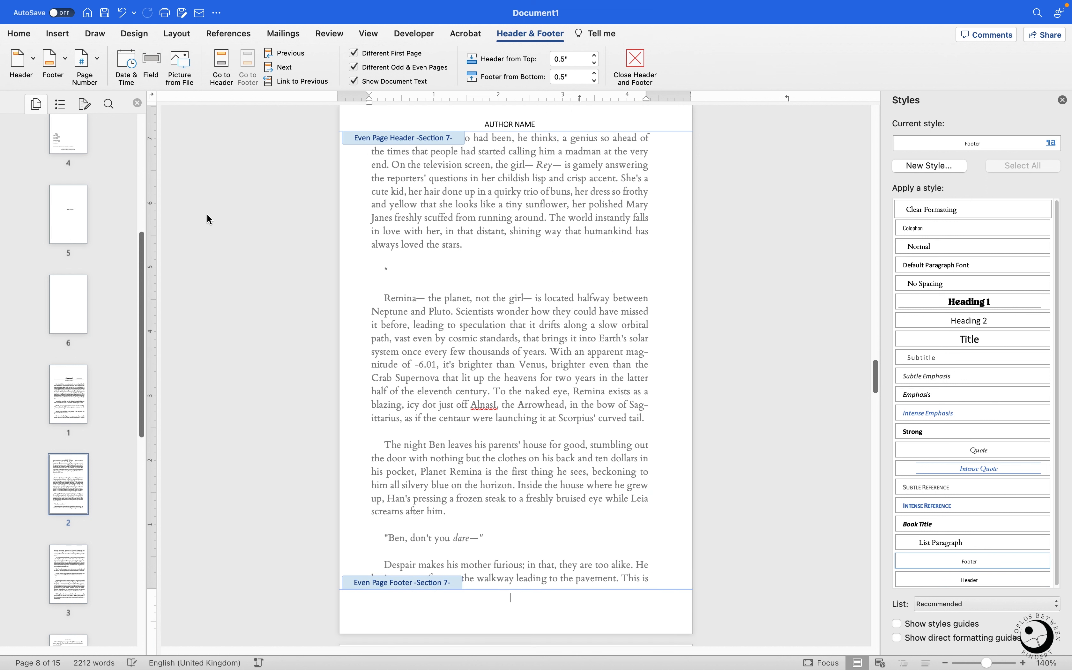
{"action": "left_click", "coordinate": [89, 66]}
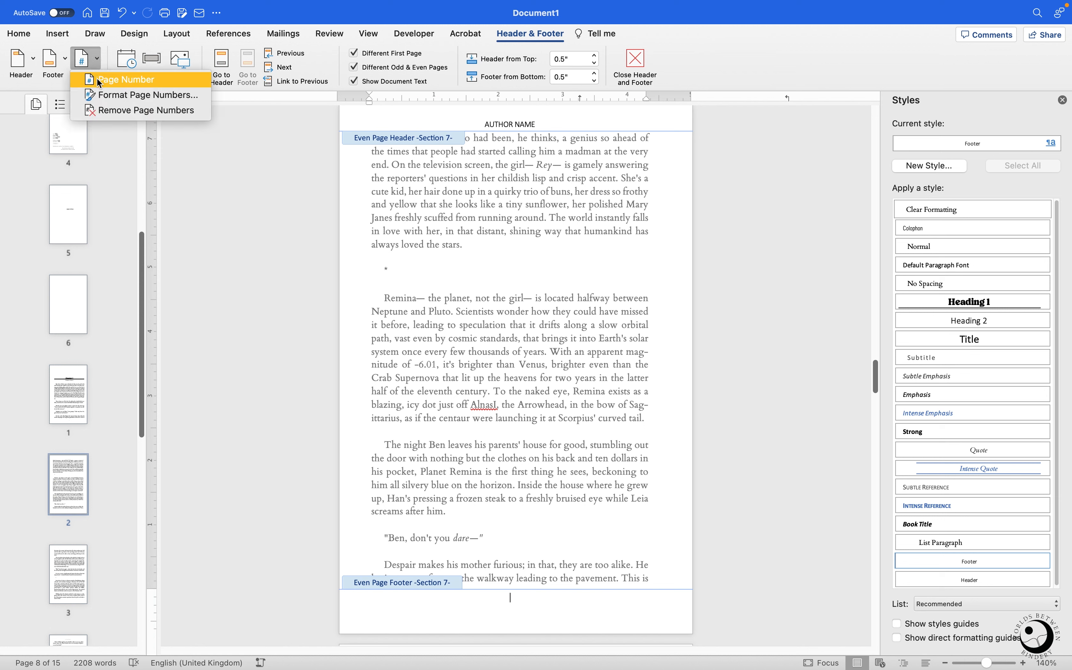
{"action": "left_click", "coordinate": [110, 79]}
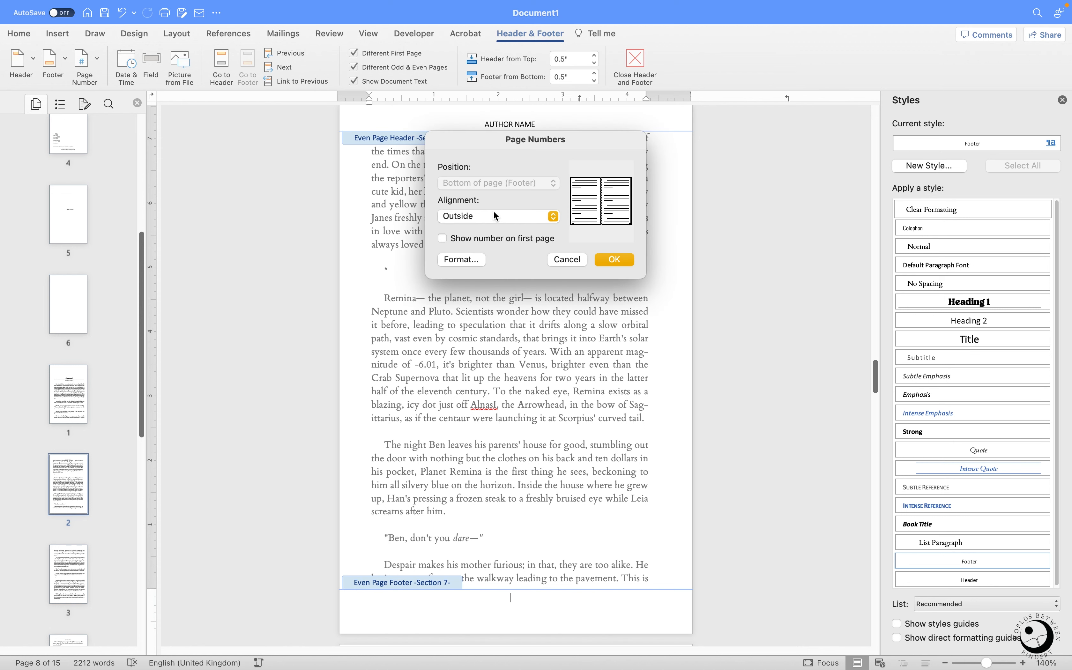
{"action": "left_click", "coordinate": [496, 216]}
{"action": "left_click", "coordinate": [477, 177]}
{"action": "left_click", "coordinate": [631, 261]}
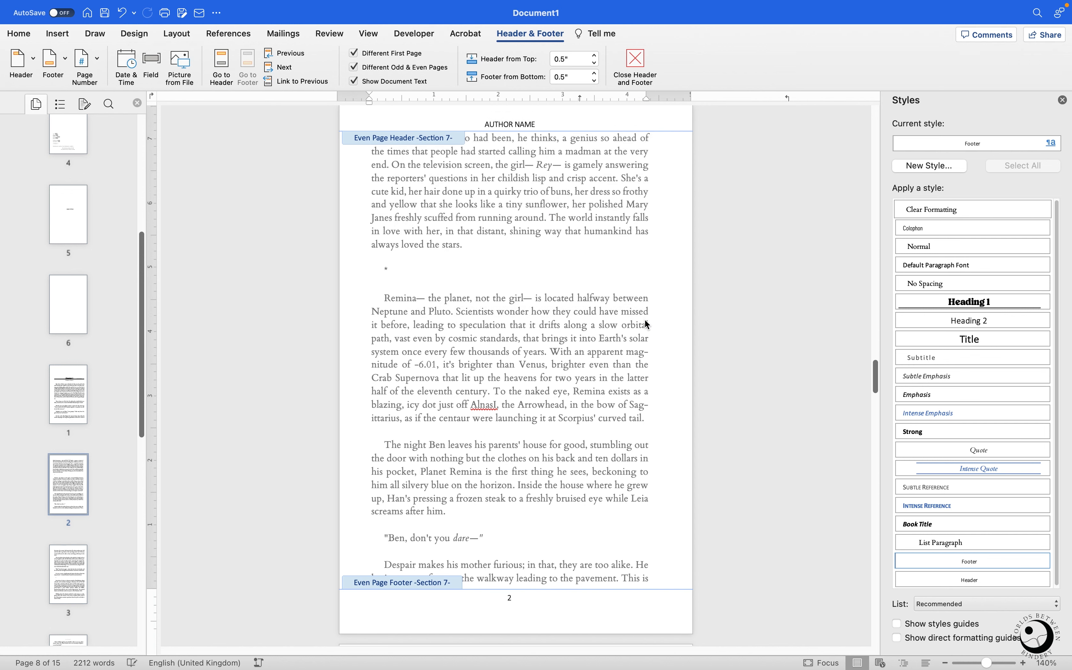
Step: Review the first, even and odd page headers and footers on the opening pages of Chapter 1
{"action": "scroll", "coordinate": [625, 338], "scroll_direction": "up", "scroll_amount": 3}
{"action": "scroll", "coordinate": [625, 338], "scroll_direction": "up", "scroll_amount": 2}
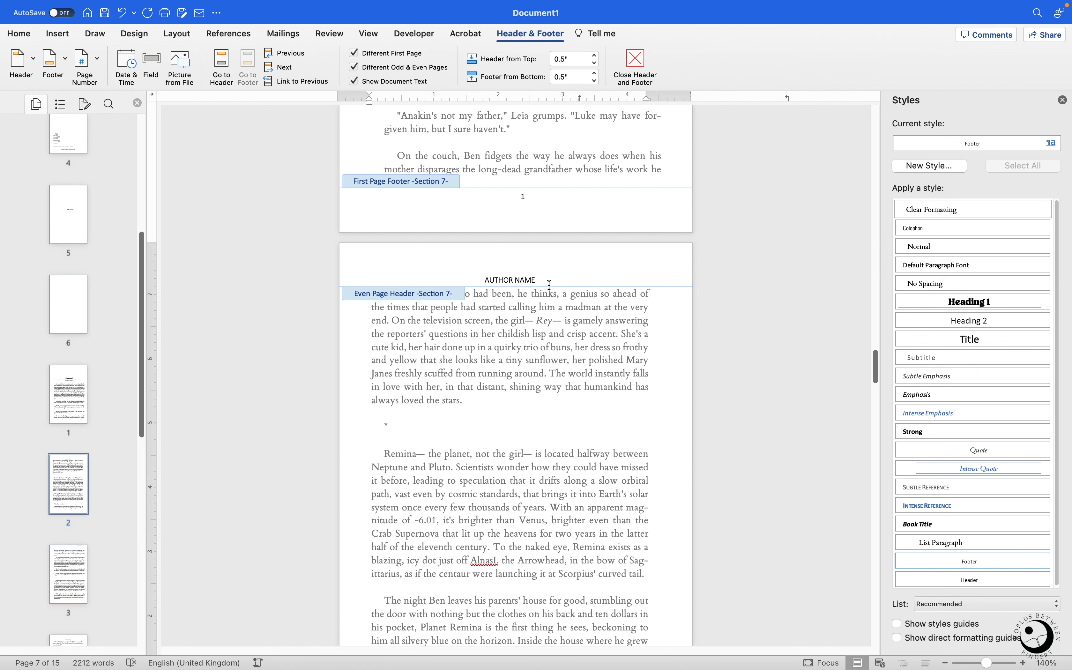
{"action": "scroll", "coordinate": [550, 285], "scroll_direction": "down", "scroll_amount": 12}
{"action": "left_click", "coordinate": [548, 398]}
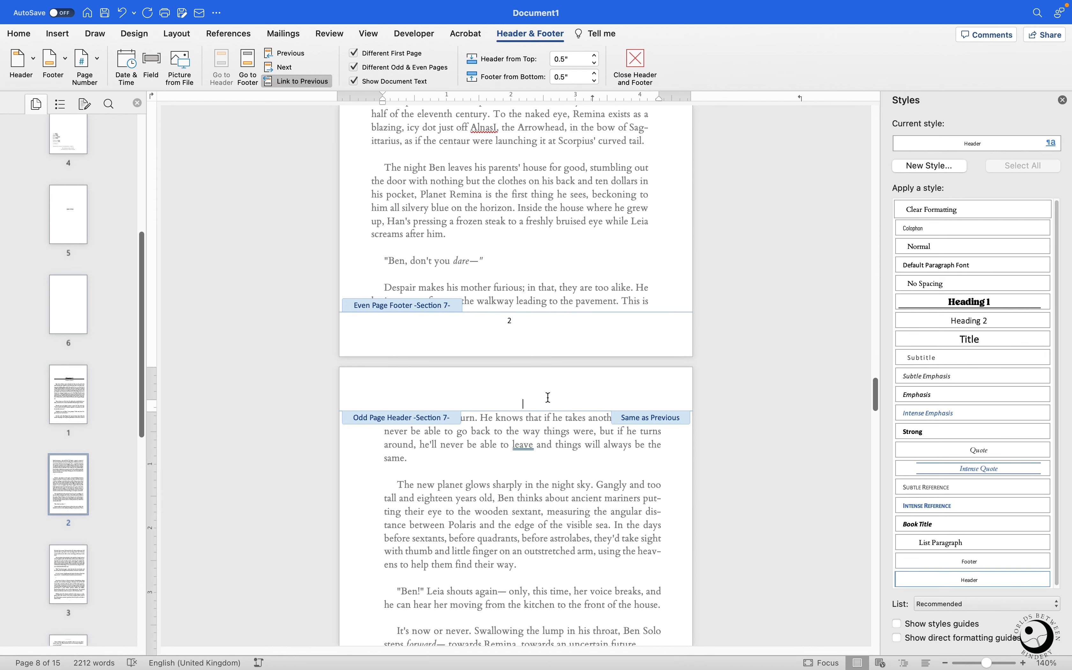
{"action": "scroll", "coordinate": [548, 396], "scroll_direction": "down", "scroll_amount": 4}
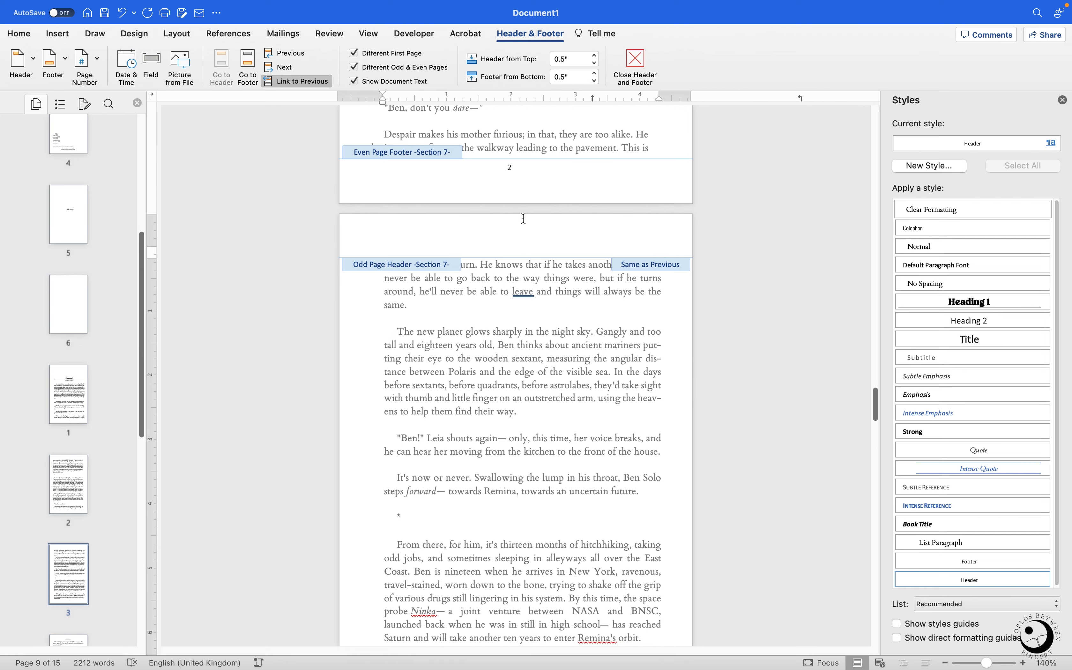
{"action": "scroll", "coordinate": [523, 219], "scroll_direction": "up", "scroll_amount": 20}
{"action": "scroll", "coordinate": [524, 230], "scroll_direction": "up", "scroll_amount": 8}
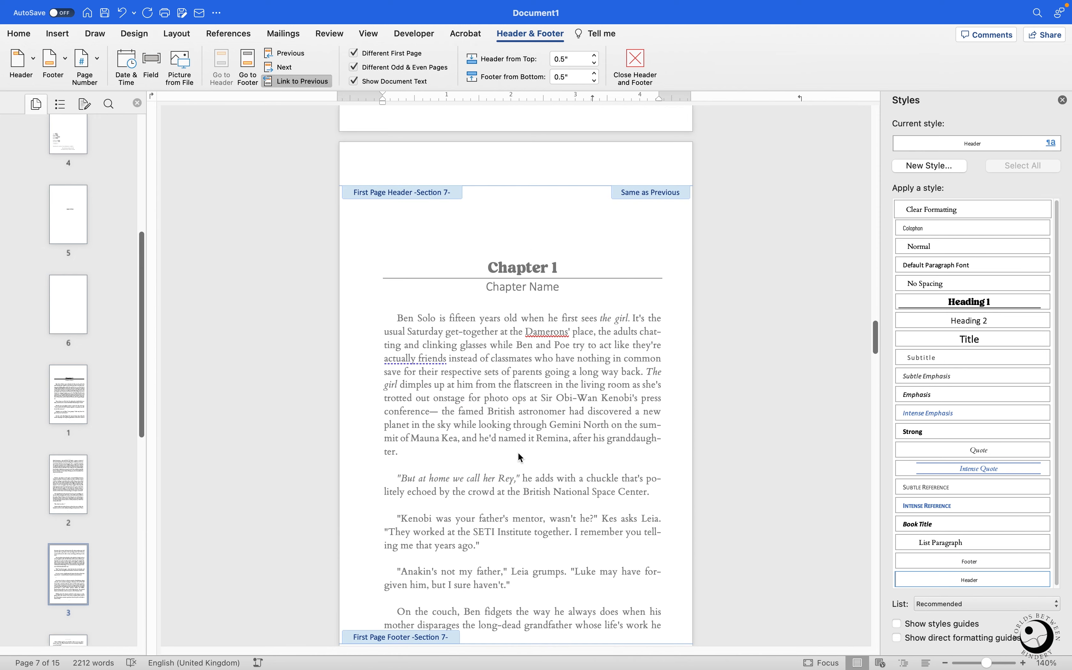
{"action": "scroll", "coordinate": [526, 481], "scroll_direction": "down", "scroll_amount": 1}
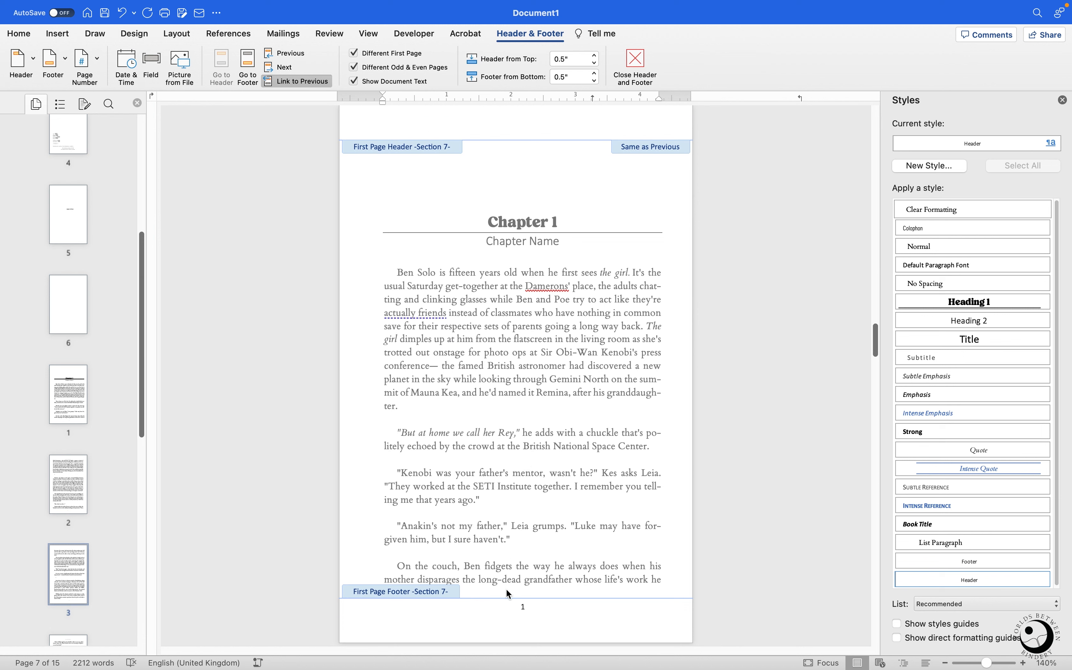
{"action": "scroll", "coordinate": [494, 356], "scroll_direction": "down", "scroll_amount": 15}
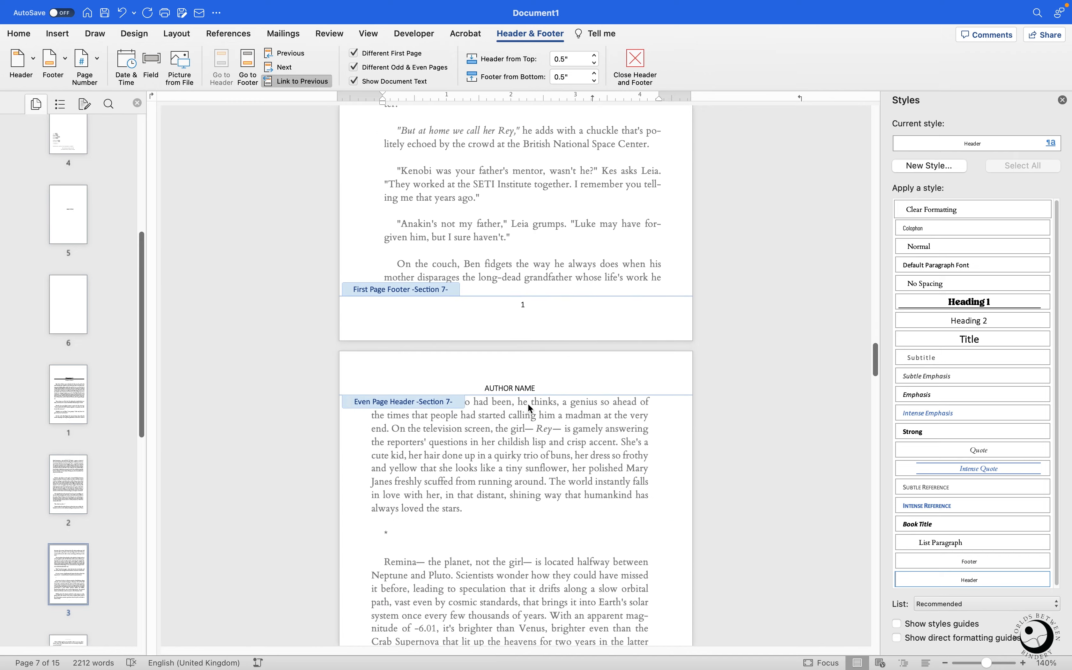
Step: Enter FIC TITLE in the odd page header of Section 7 while it is still linked to the previous section
{"action": "scroll", "coordinate": [535, 439], "scroll_direction": "down", "scroll_amount": 3}
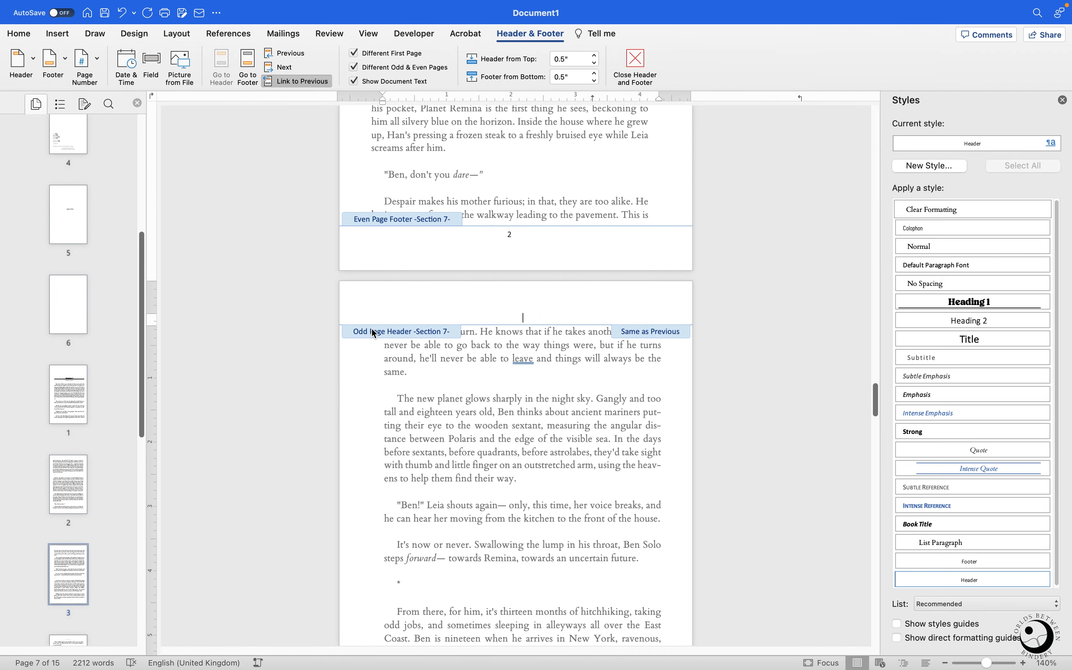
{"action": "scroll", "coordinate": [562, 292], "scroll_direction": "up", "scroll_amount": 15}
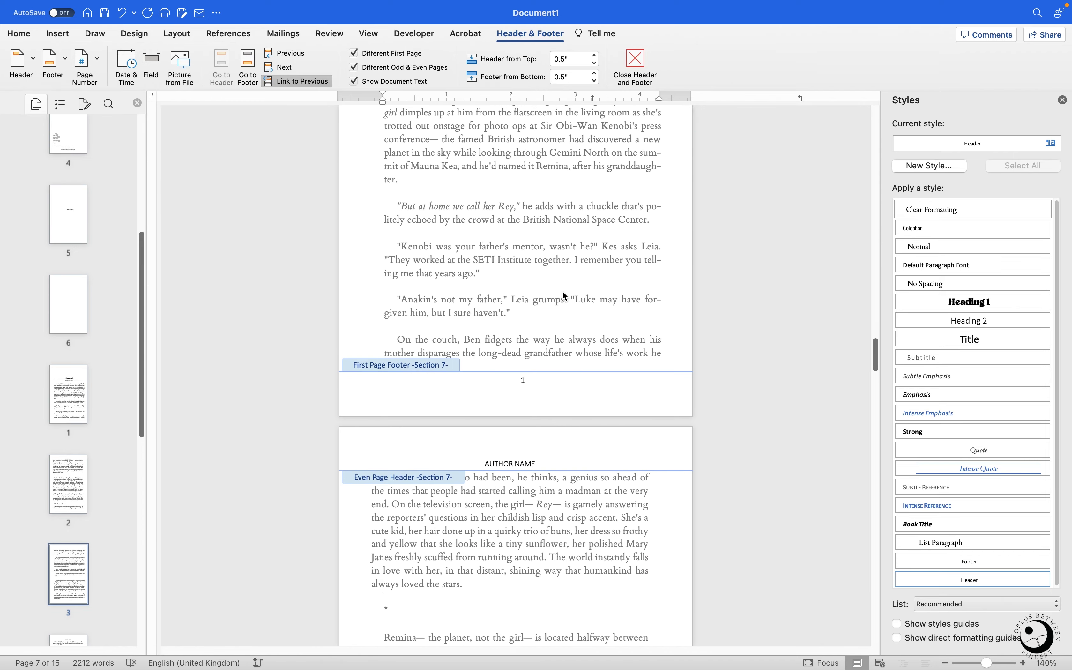
{"action": "scroll", "coordinate": [580, 266], "scroll_direction": "up", "scroll_amount": 7}
{"action": "scroll", "coordinate": [456, 341], "scroll_direction": "down", "scroll_amount": 9}
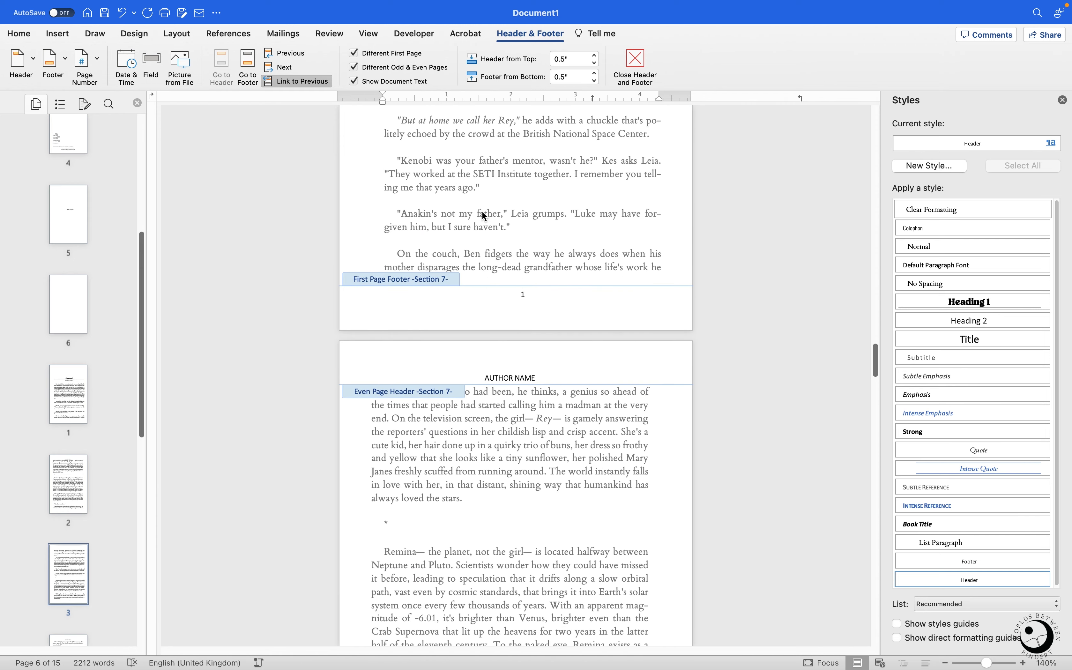
{"action": "scroll", "coordinate": [559, 337], "scroll_direction": "down", "scroll_amount": 15}
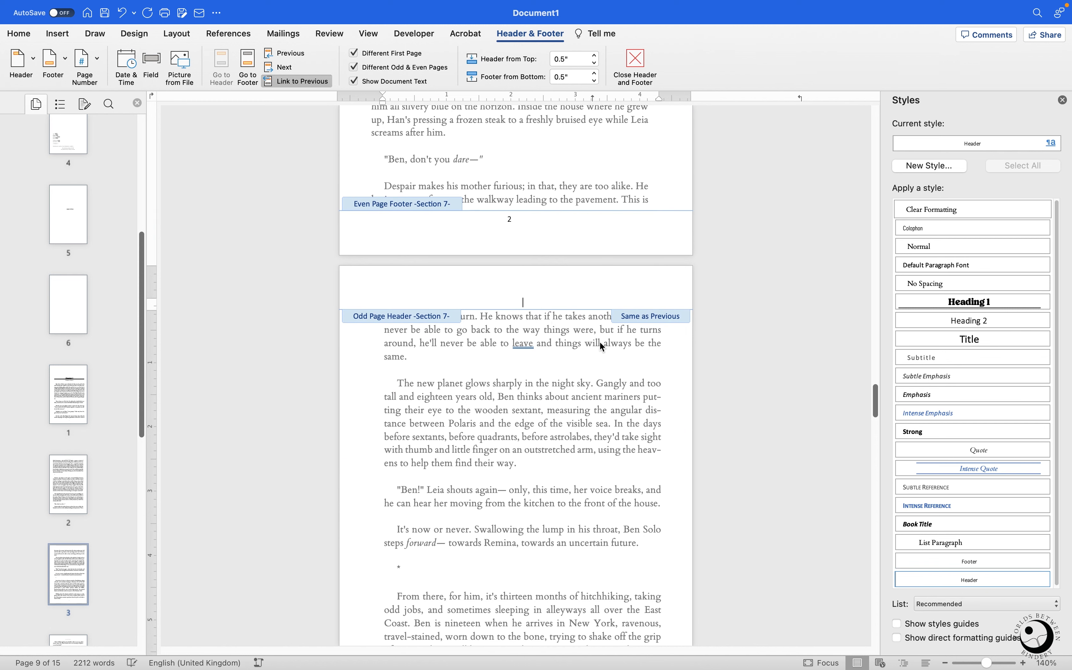
{"action": "type", "text": "FIC TITLE"}
{"action": "scroll", "coordinate": [543, 303], "scroll_direction": "down", "scroll_amount": 5}
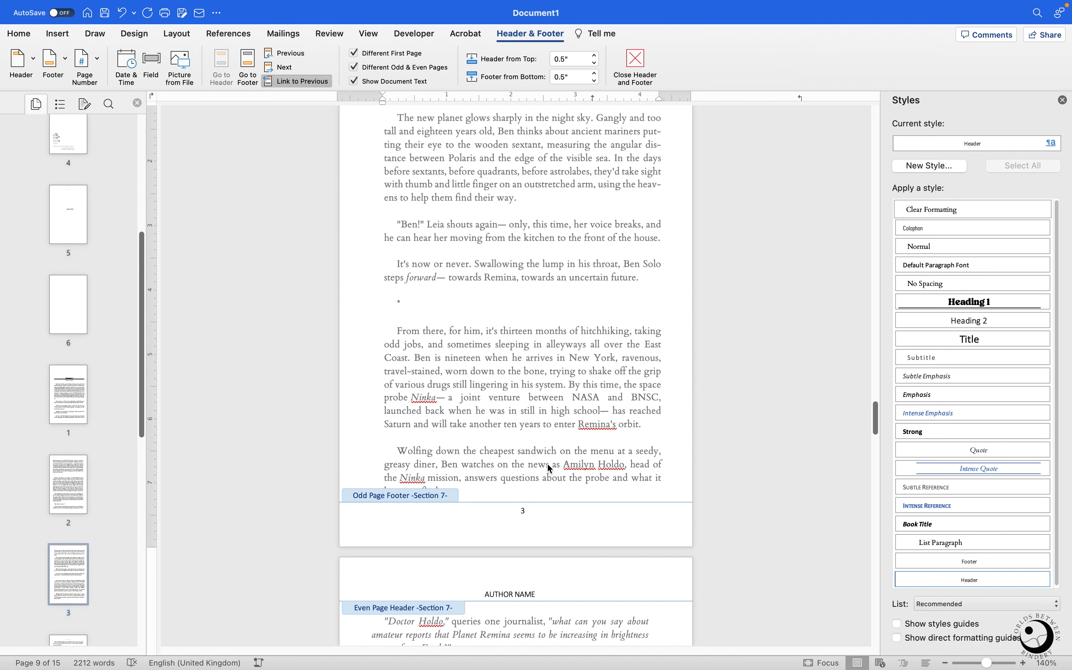
{"action": "scroll", "coordinate": [539, 511], "scroll_direction": "up", "scroll_amount": 5}
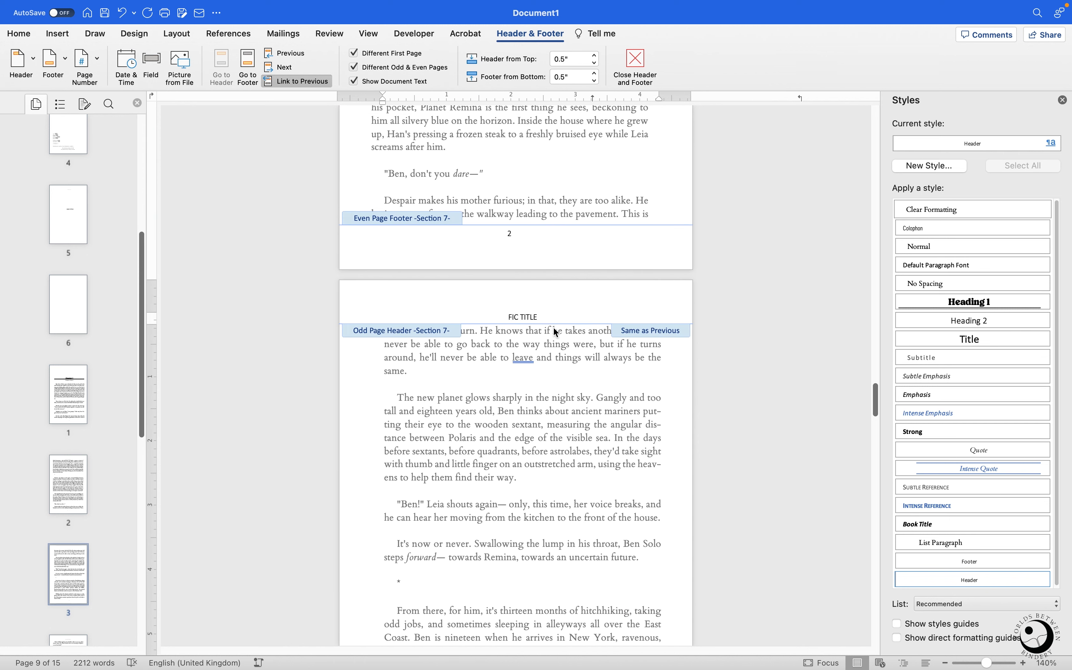
Step: Clear the odd page header of Section 7, unlink it from the previous section and enter FIC TITLE in it
{"action": "key", "text": "BackSpace"}
{"action": "key", "text": "BackSpace"}
{"action": "key", "text": "BackSpace"}
{"action": "key", "text": "BackSpace"}
{"action": "key", "text": "BackSpace"}
{"action": "key", "text": "BackSpace"}
{"action": "key", "text": "BackSpace"}
{"action": "key", "text": "BackSpace"}
{"action": "key", "text": "BackSpace"}
{"action": "left_click", "coordinate": [317, 87]}
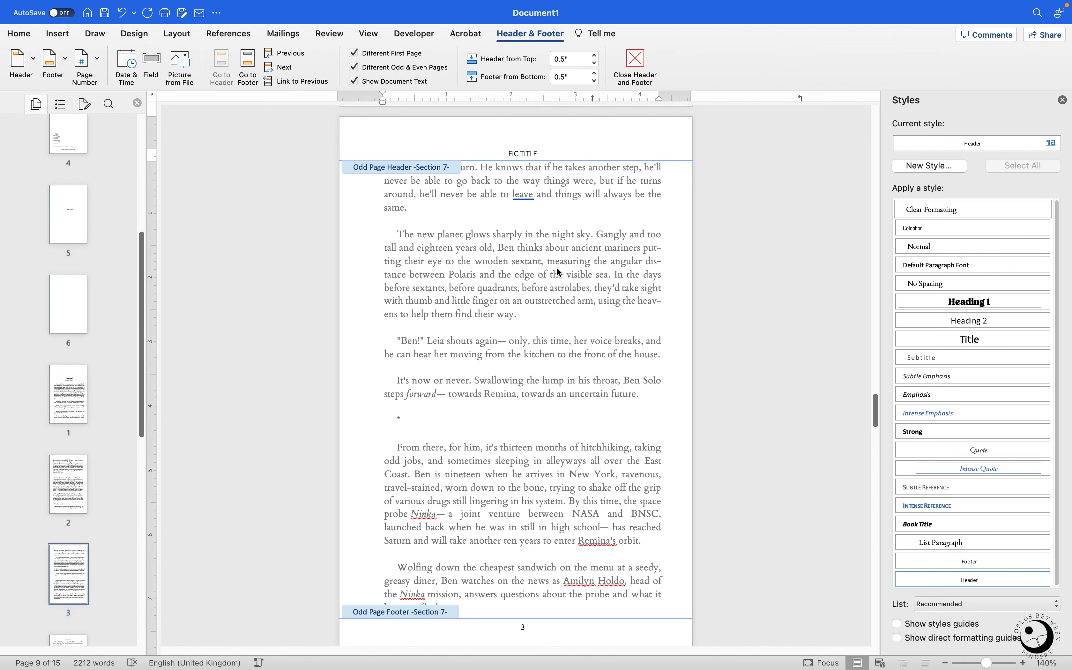
Step: Check the link setting of Section 7's odd page footer and the alternating headers and footers on the following pages, then return to the body text
{"action": "scroll", "coordinate": [555, 266], "scroll_direction": "down", "scroll_amount": 5}
{"action": "left_click", "coordinate": [581, 431]}
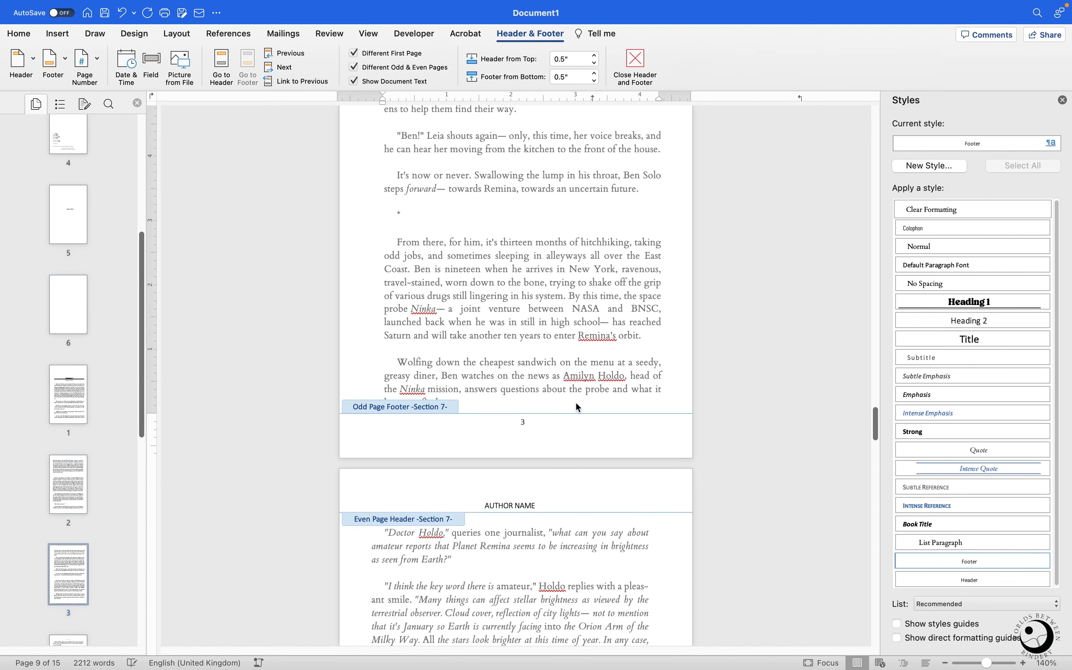
{"action": "scroll", "coordinate": [573, 396], "scroll_direction": "down", "scroll_amount": 10}
{"action": "scroll", "coordinate": [571, 401], "scroll_direction": "up", "scroll_amount": 4}
{"action": "scroll", "coordinate": [531, 302], "scroll_direction": "down", "scroll_amount": 9}
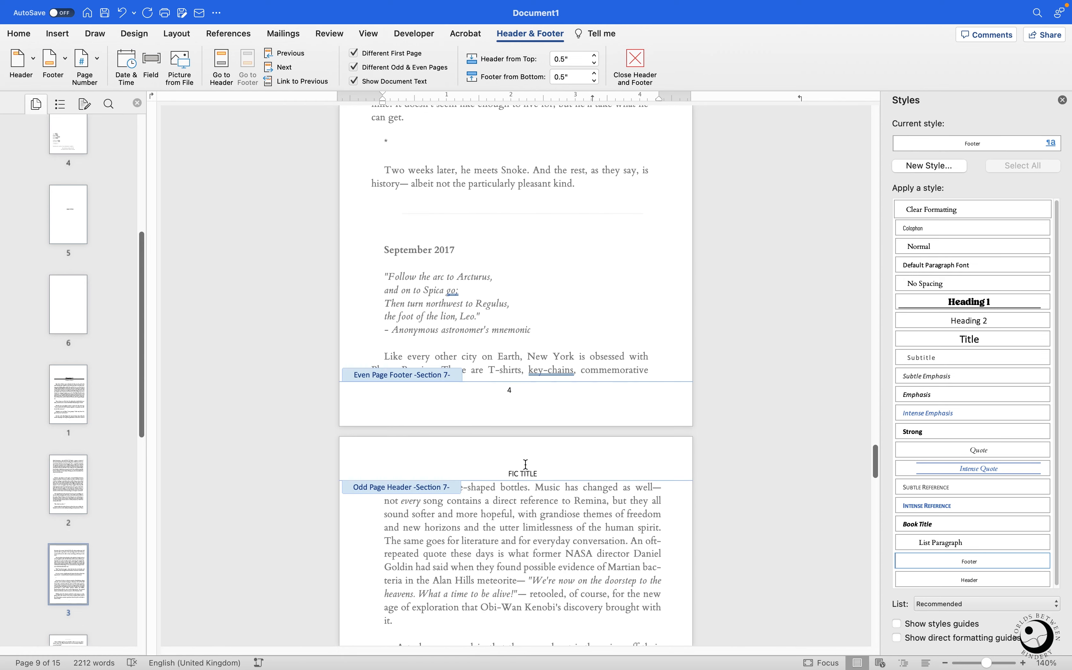
{"action": "scroll", "coordinate": [529, 485], "scroll_direction": "up", "scroll_amount": 3}
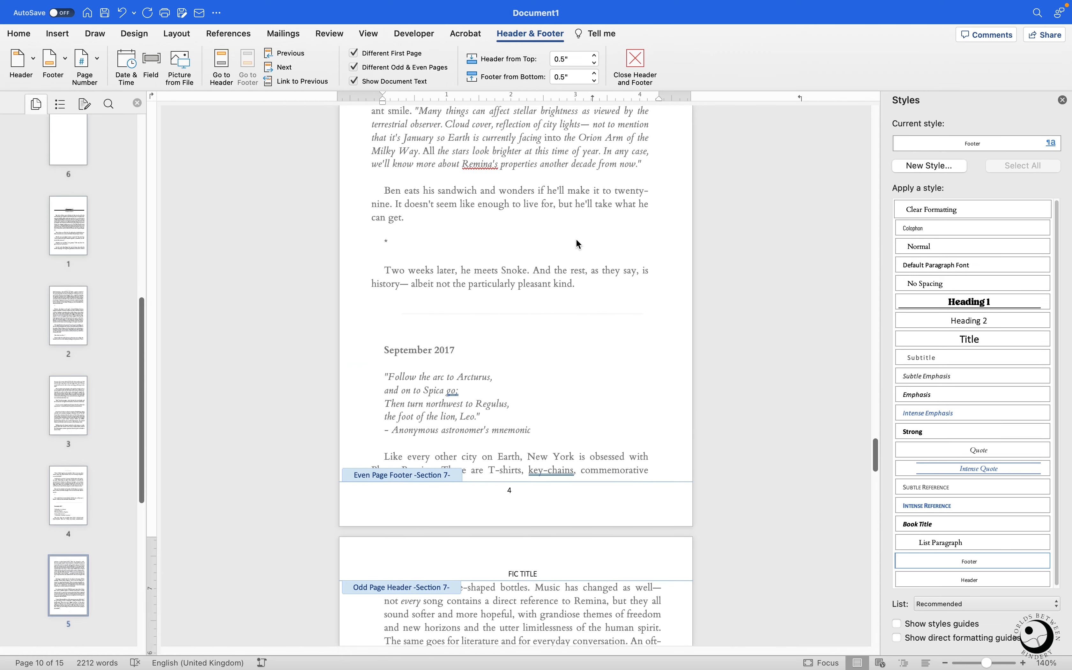
{"action": "double_click", "coordinate": [577, 243]}
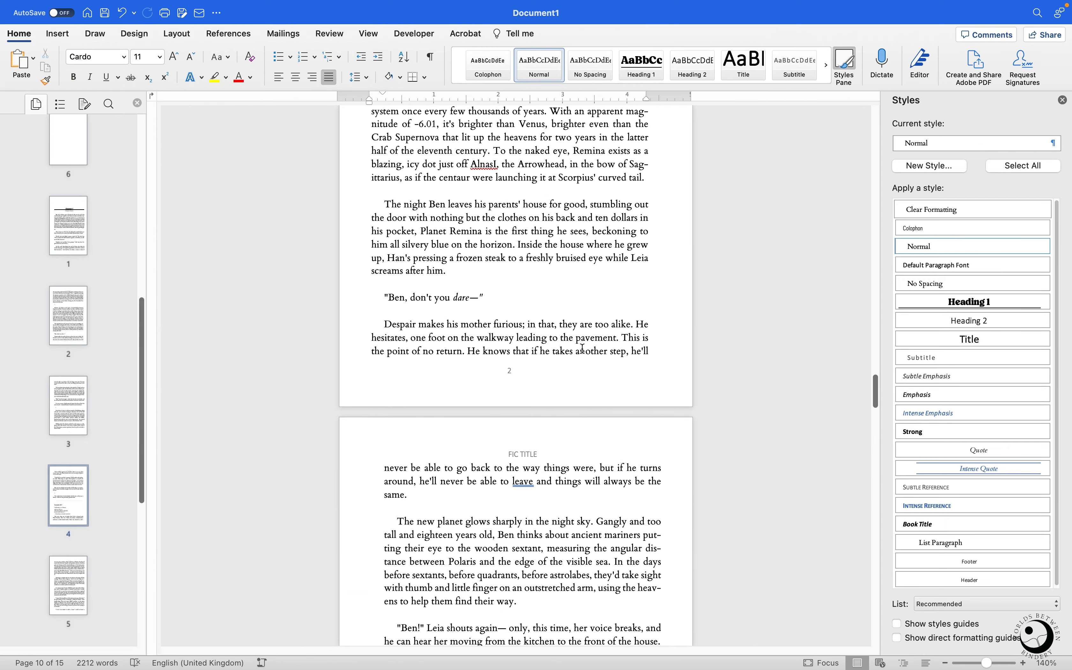
Step: Open and close the even page footer of Section 7, then review the headers and page numbers on Chapter 1's opening pages
{"action": "scroll", "coordinate": [582, 349], "scroll_direction": "up", "scroll_amount": 6}
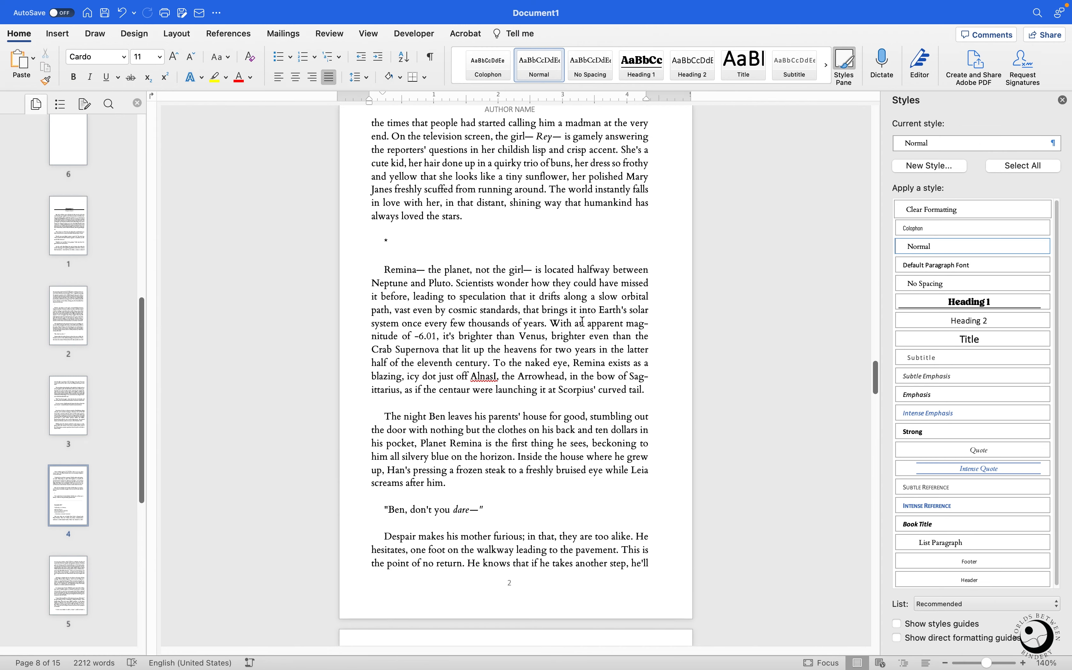
{"action": "double_click", "coordinate": [577, 611]}
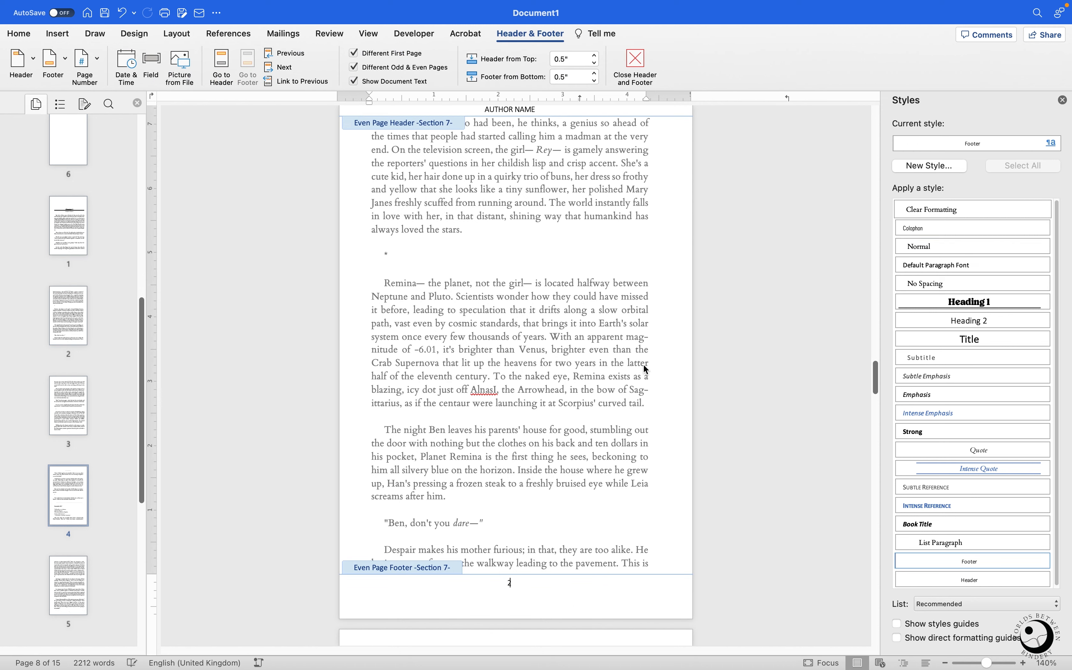
{"action": "left_click", "coordinate": [638, 63]}
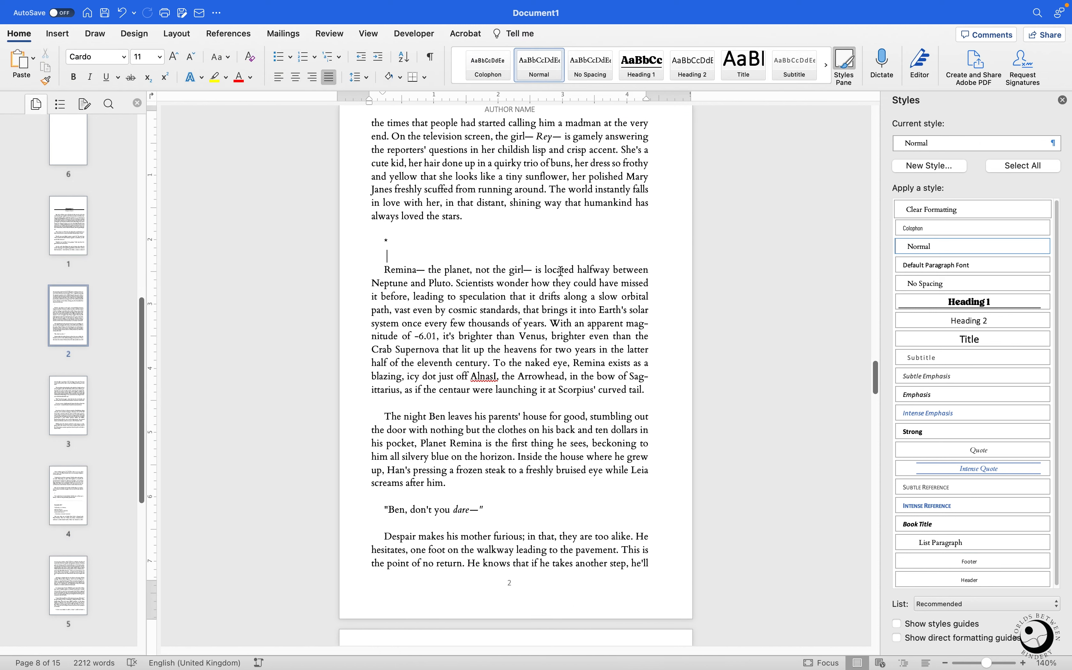
{"action": "scroll", "coordinate": [563, 319], "scroll_direction": "up", "scroll_amount": 10}
{"action": "scroll", "coordinate": [563, 397], "scroll_direction": "down", "scroll_amount": 20}
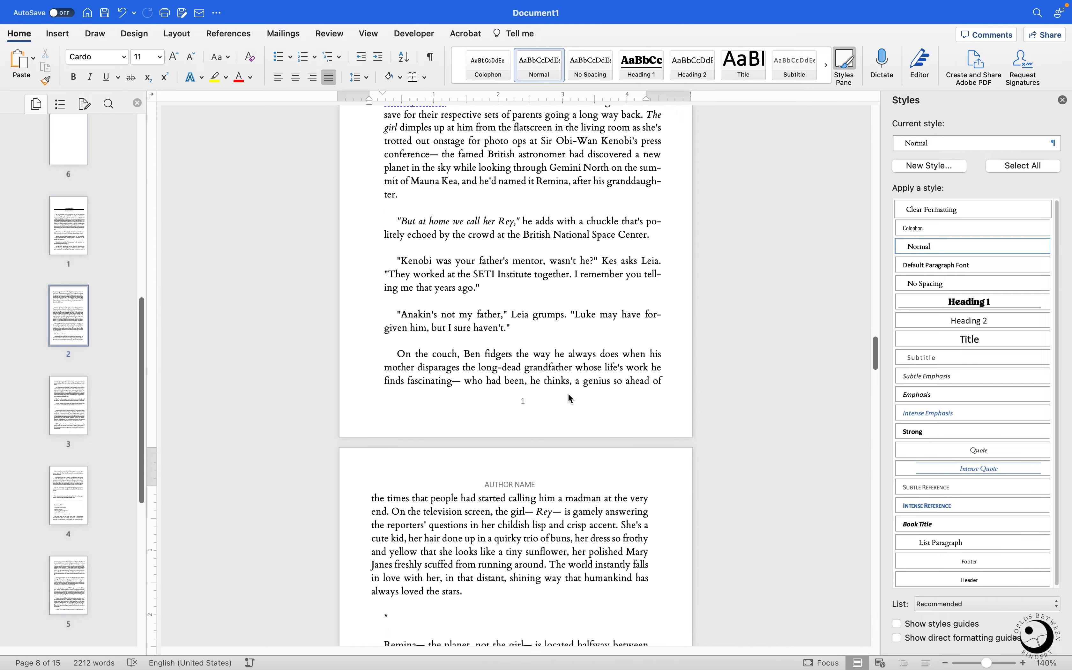
{"action": "scroll", "coordinate": [571, 384], "scroll_direction": "up", "scroll_amount": 20}
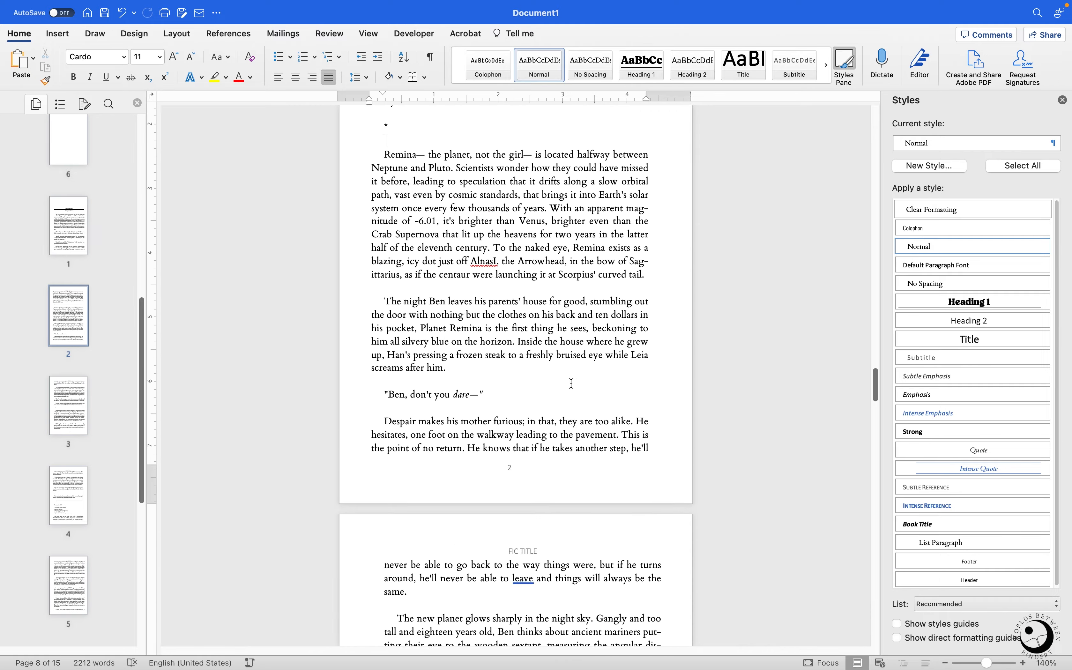
{"action": "scroll", "coordinate": [572, 384], "scroll_direction": "down", "scroll_amount": 10}
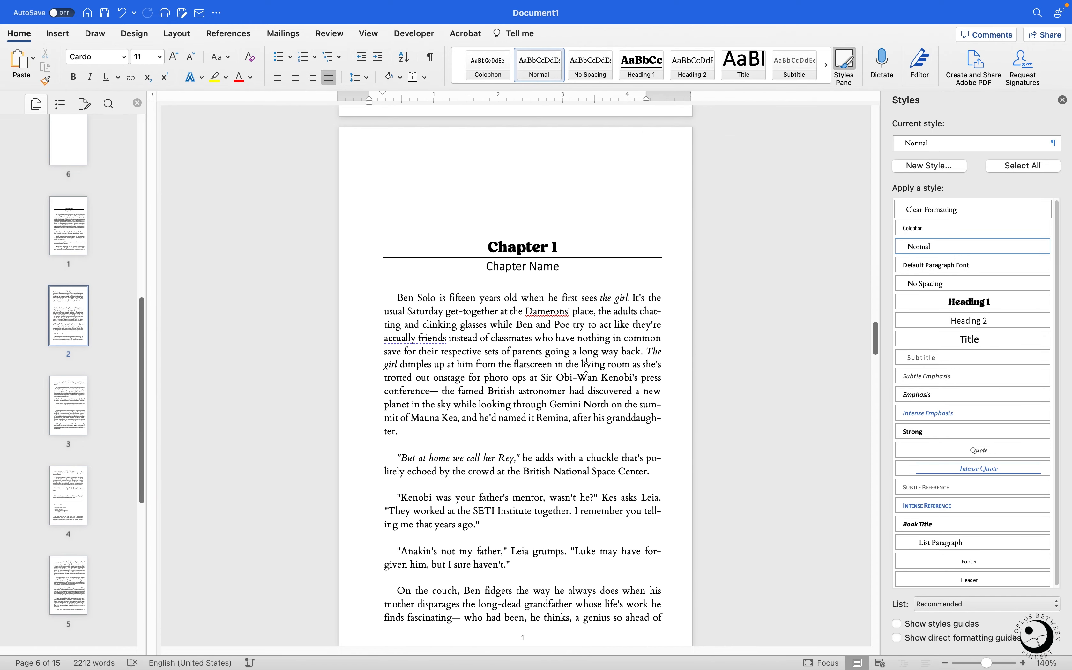
Step: Set hyphenation to None, select the word "chatting" to compare its line break, and restore Automatic hyphenation
{"action": "left_click", "coordinate": [172, 38]}
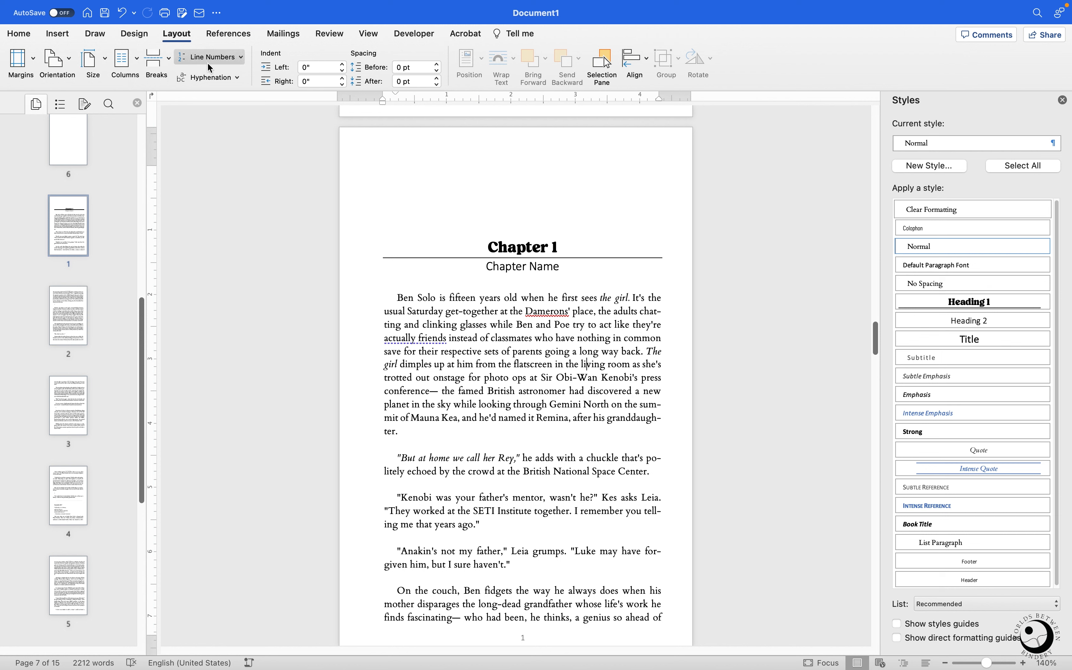
{"action": "left_click", "coordinate": [209, 77]}
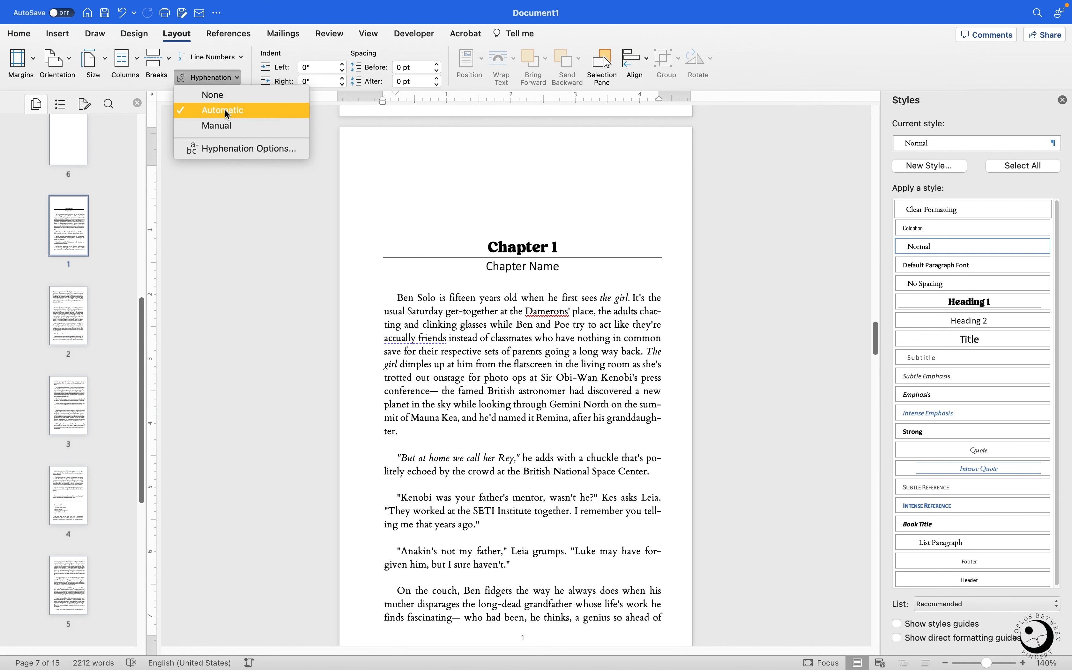
{"action": "left_click", "coordinate": [212, 96]}
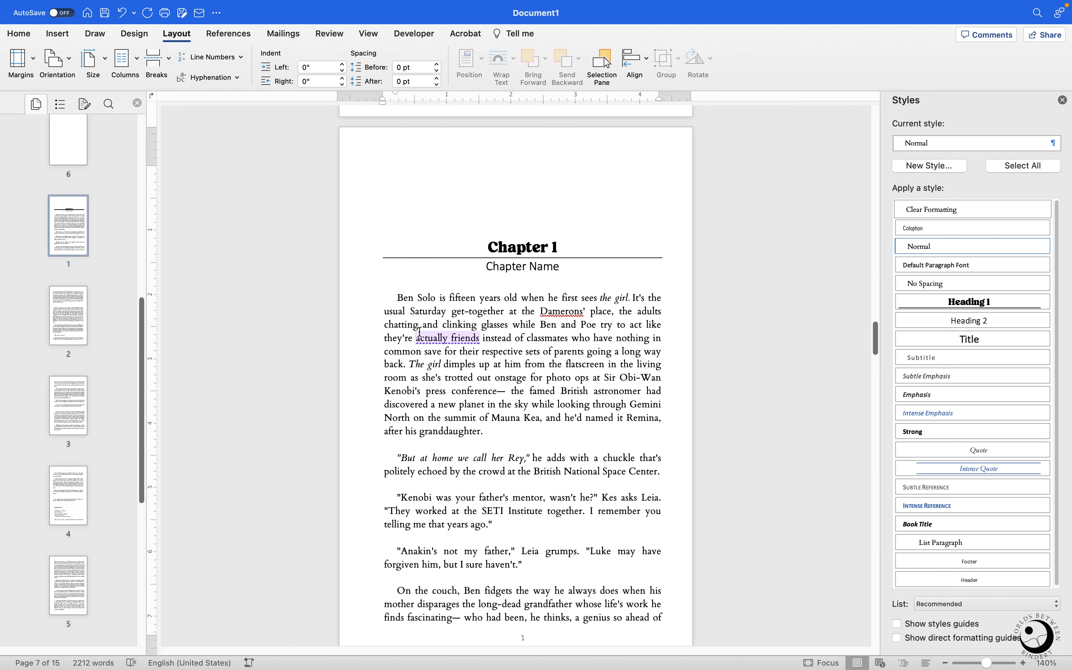
{"action": "double_click", "coordinate": [399, 326]}
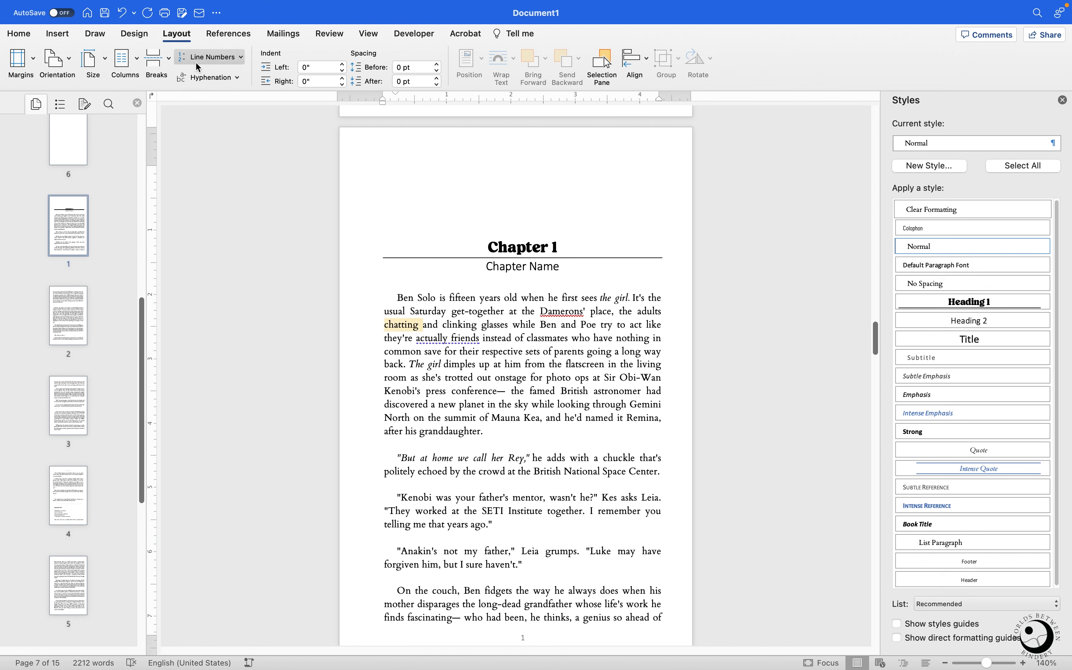
{"action": "left_click", "coordinate": [207, 76]}
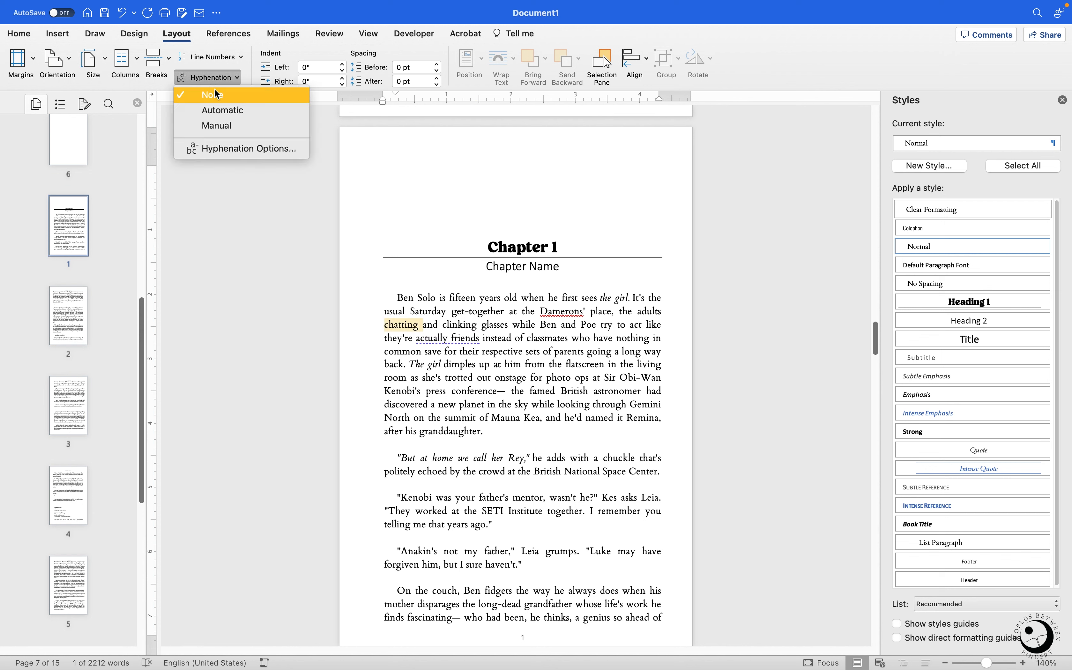
{"action": "left_click", "coordinate": [228, 109]}
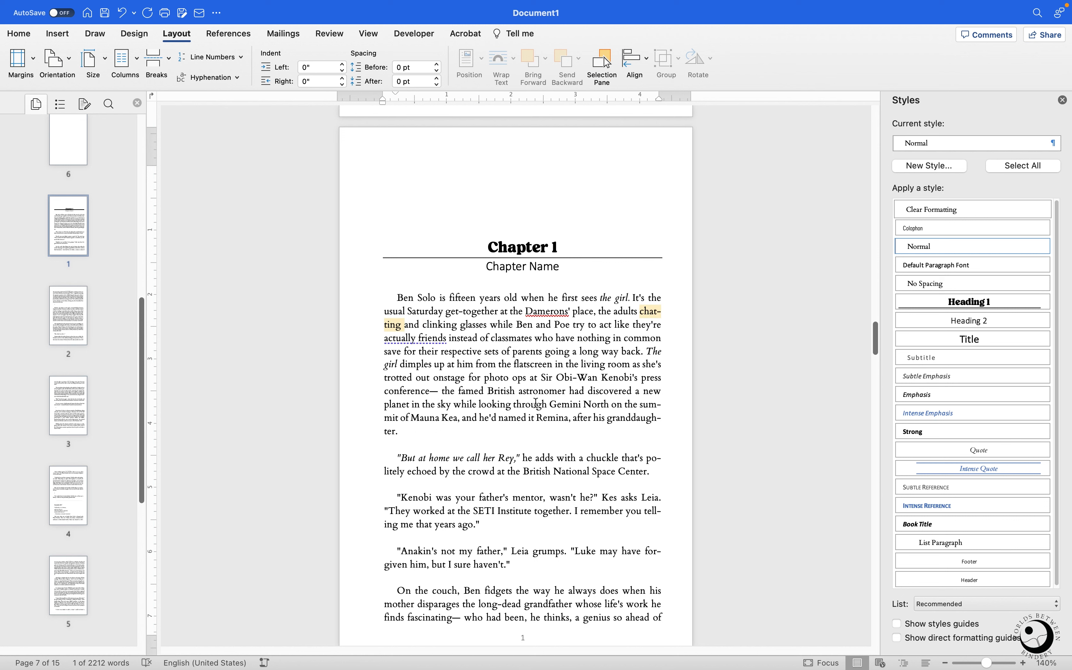
Step: Compare the justified text spacing on Chapter 1's opening page by switching hyphenation to None and back to Automatic
{"action": "left_click", "coordinate": [584, 400]}
{"action": "left_click", "coordinate": [232, 83]}
{"action": "left_click", "coordinate": [230, 91]}
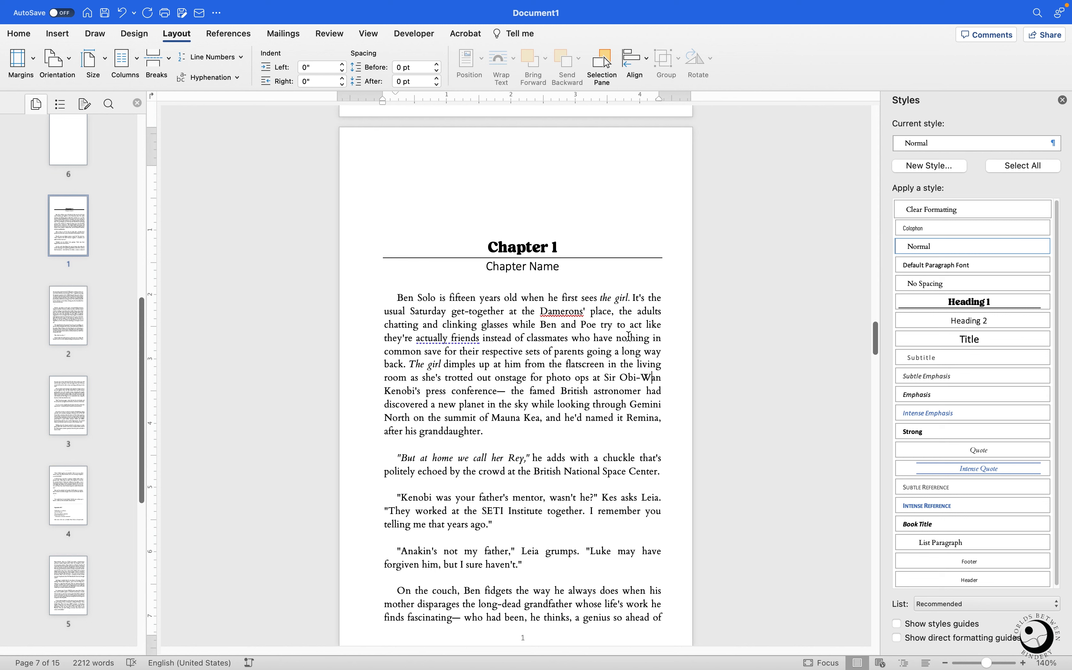
{"action": "left_click", "coordinate": [231, 78]}
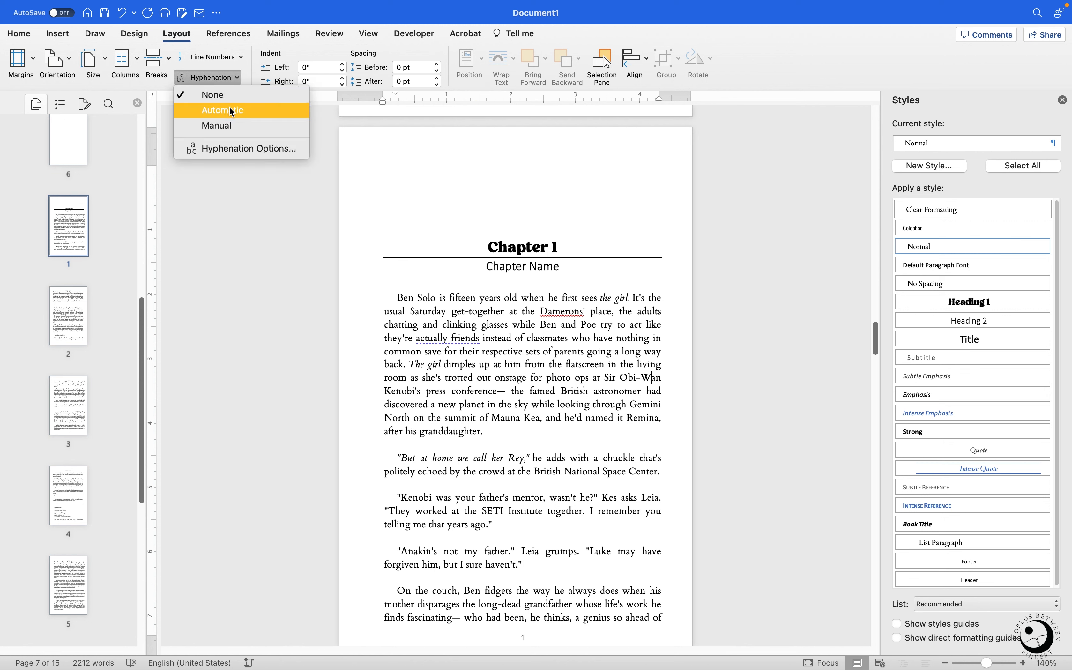
{"action": "left_click", "coordinate": [233, 108]}
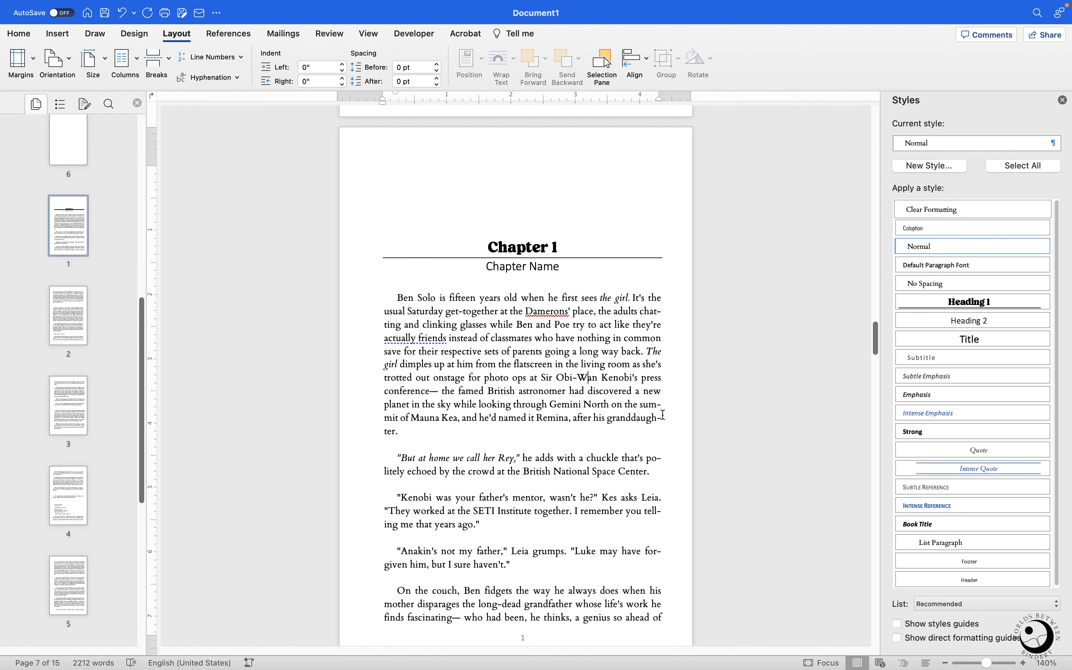
Step: Modify the Normal style's paragraph settings to turn on Widow/Orphan control
{"action": "scroll", "coordinate": [605, 371], "scroll_direction": "down", "scroll_amount": 10}
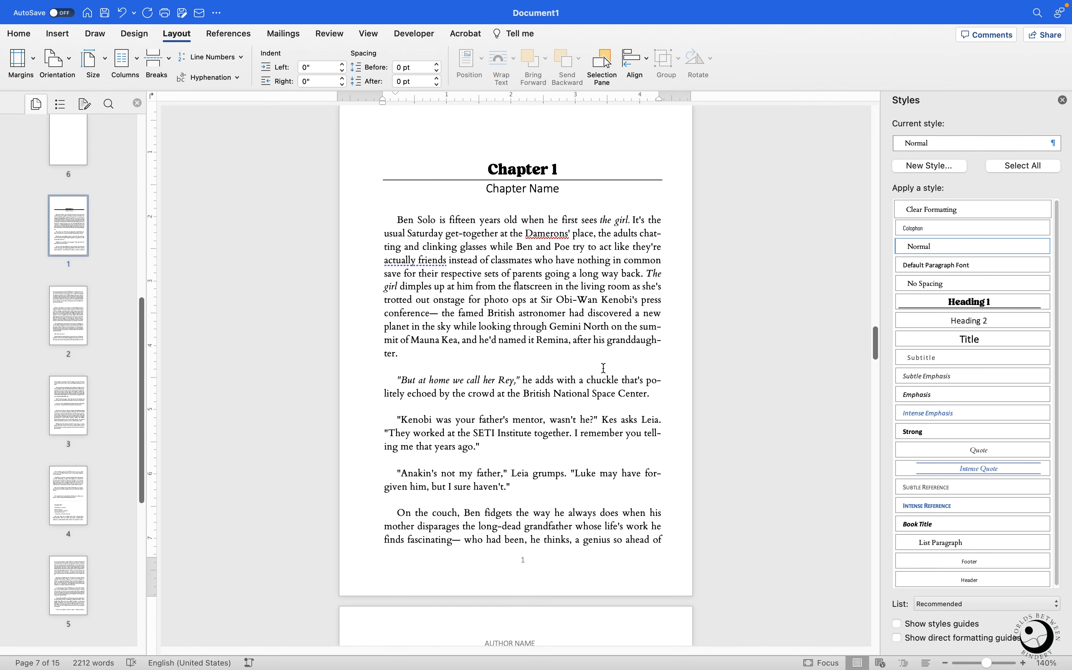
{"action": "scroll", "coordinate": [605, 371], "scroll_direction": "up", "scroll_amount": 2}
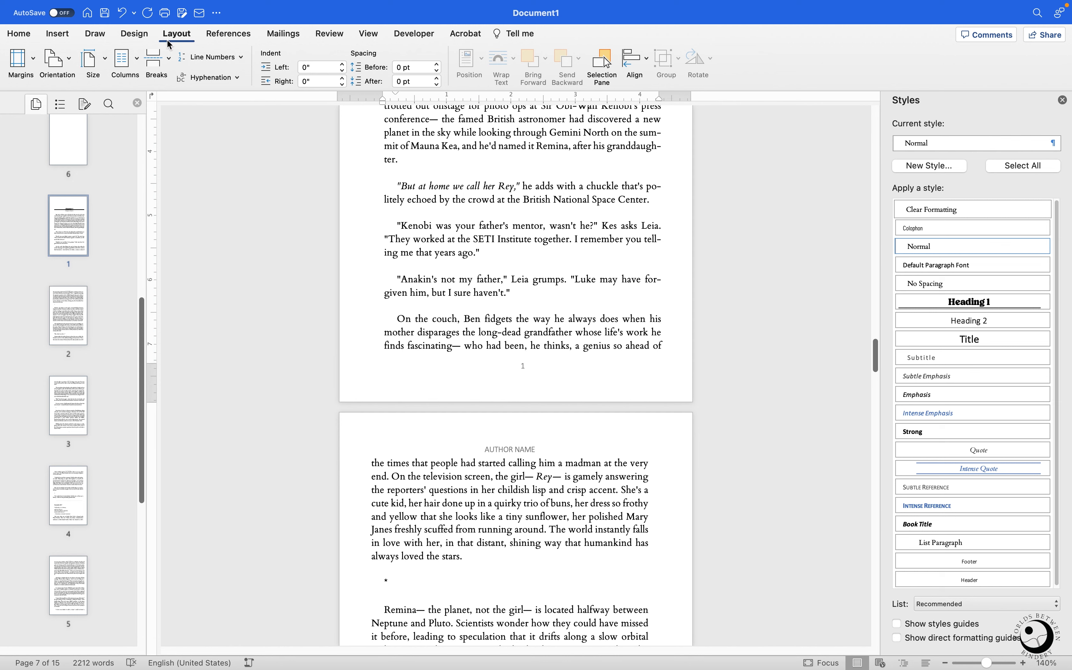
{"action": "left_click", "coordinate": [18, 34]}
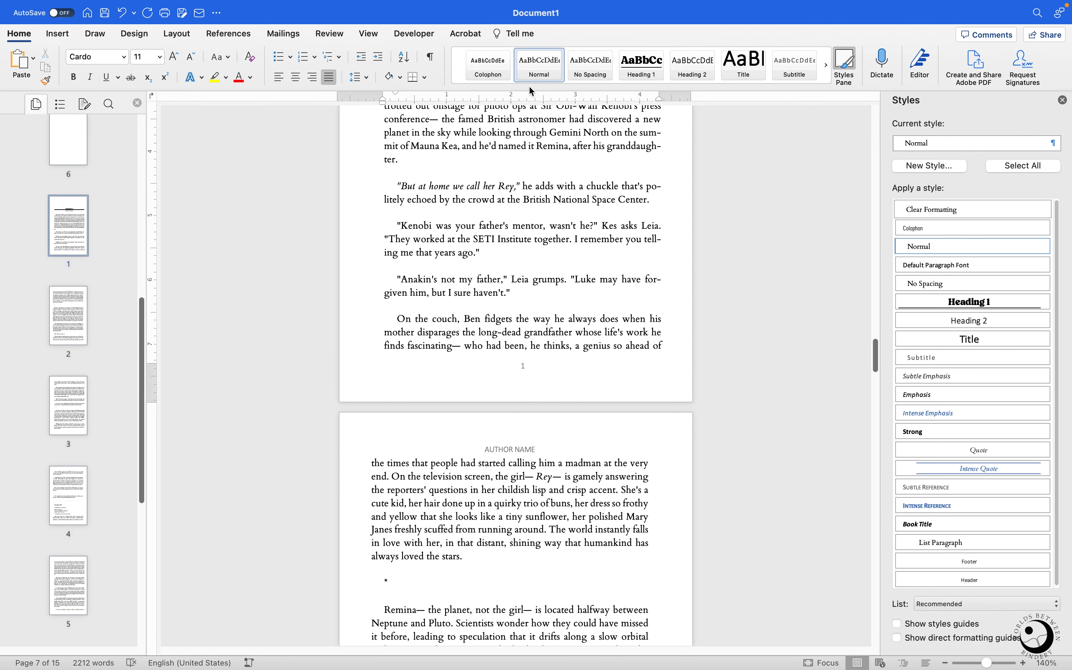
{"action": "right_click", "coordinate": [536, 73]}
{"action": "left_click", "coordinate": [550, 91]}
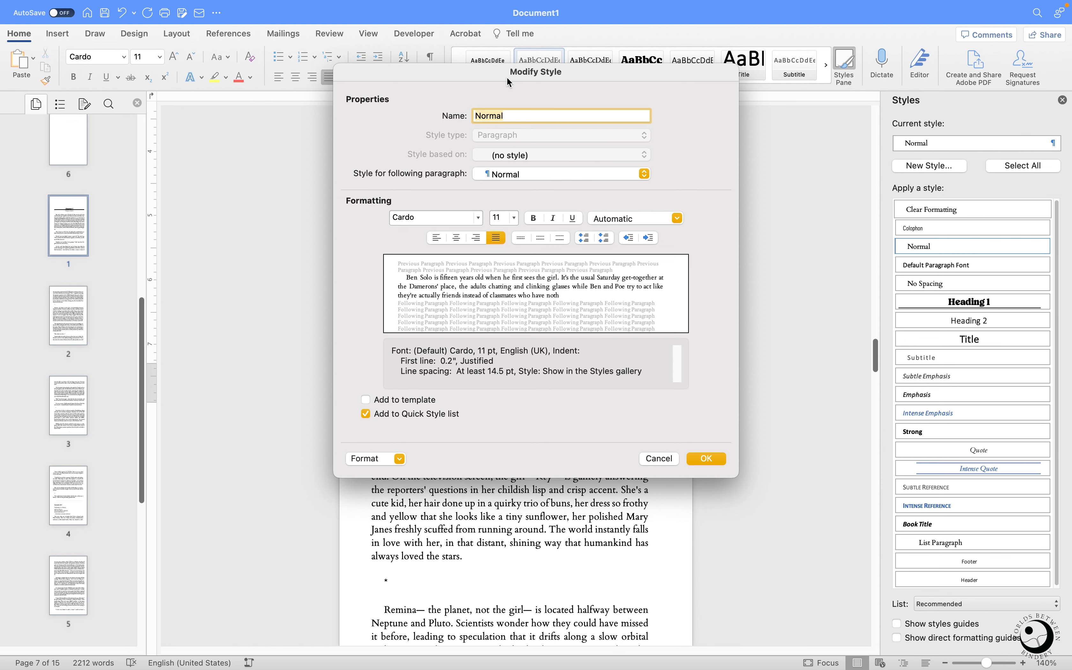
{"action": "left_click_drag", "start_coordinate": [498, 86], "coordinate": [870, 84]}
{"action": "left_click", "coordinate": [760, 462]}
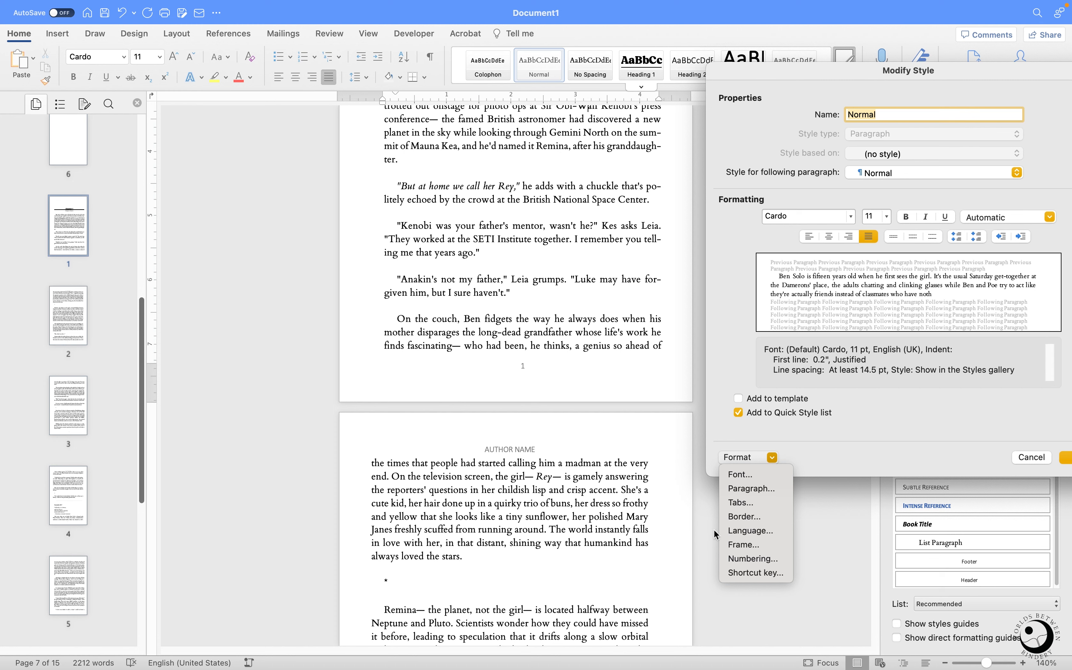
{"action": "left_click", "coordinate": [756, 489]}
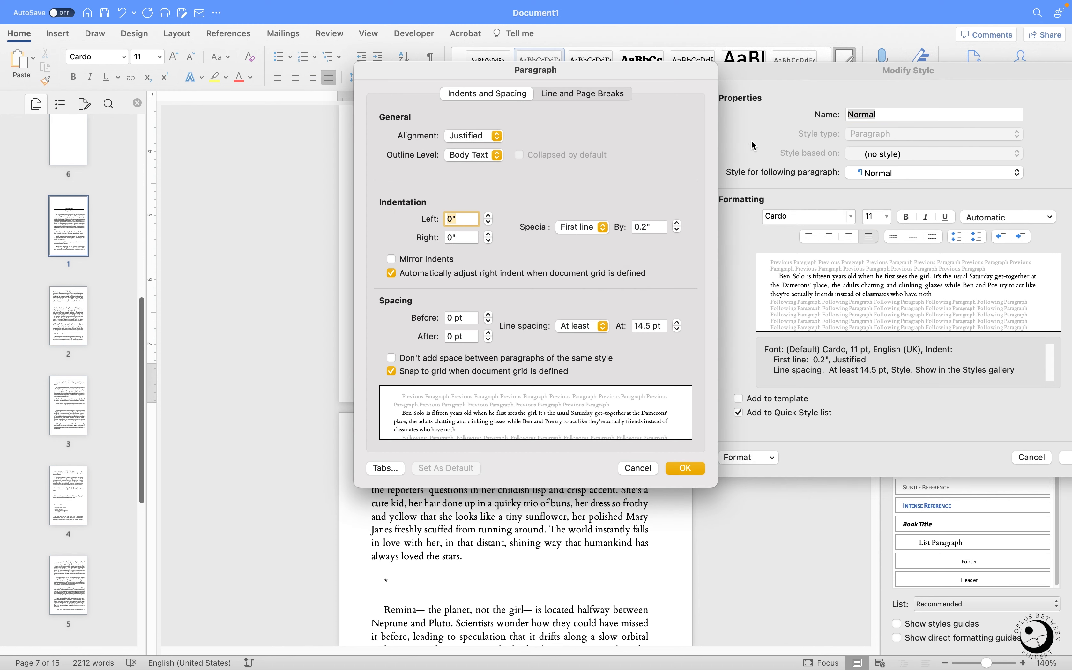
{"action": "left_click", "coordinate": [562, 93]}
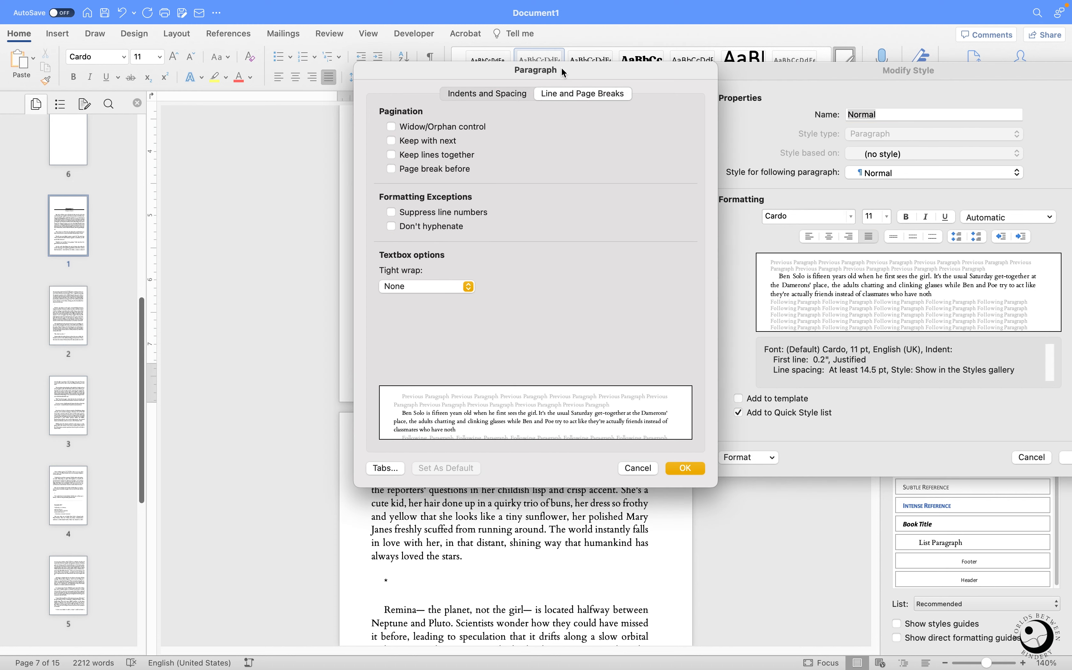
{"action": "left_click_drag", "start_coordinate": [562, 72], "coordinate": [830, 110]}
{"action": "left_click", "coordinate": [743, 167]}
{"action": "left_click", "coordinate": [952, 504]}
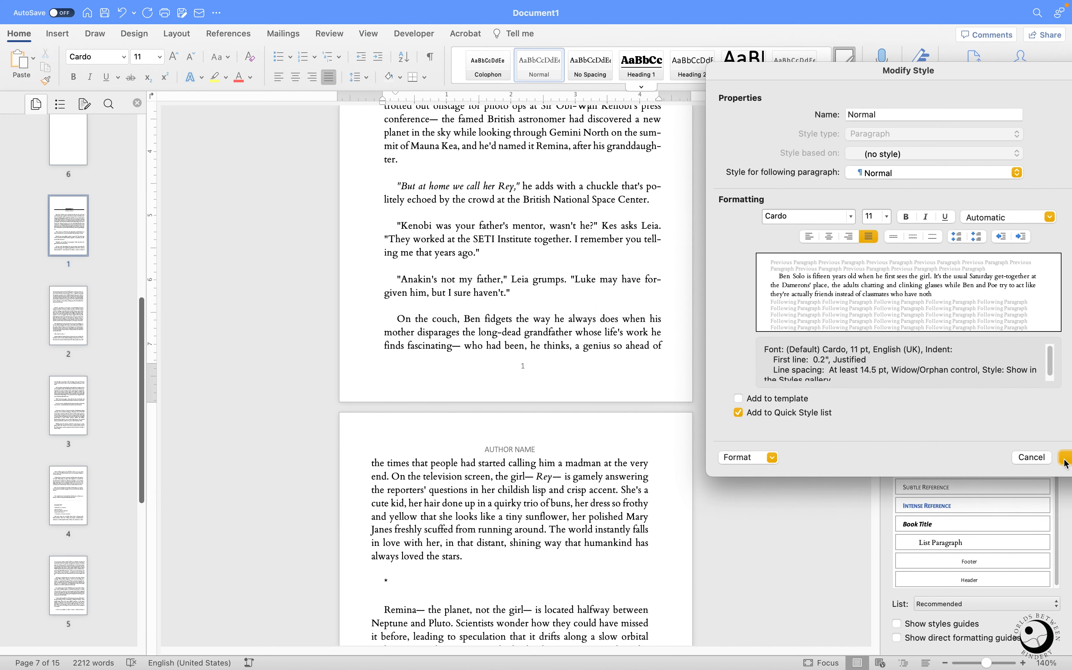
{"action": "left_click", "coordinate": [1065, 459]}
{"action": "scroll", "coordinate": [612, 499], "scroll_direction": "down", "scroll_amount": 5}
{"action": "scroll", "coordinate": [610, 495], "scroll_direction": "down", "scroll_amount": 10}
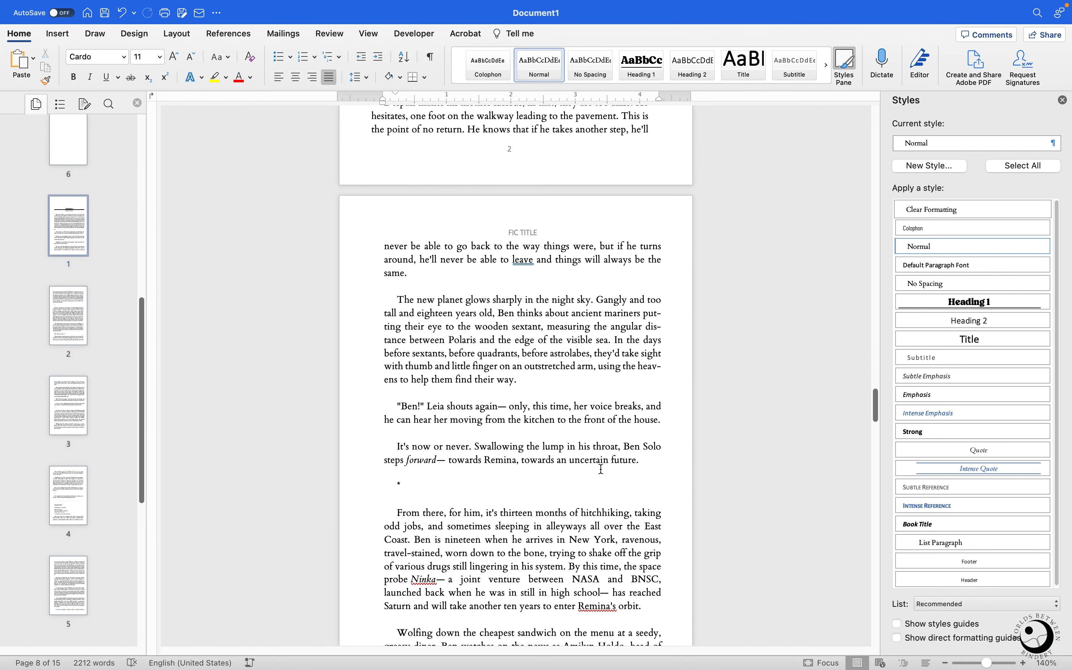
Step: Examine how the paragraphs break across the bottoms and tops of Chapter 1's pages
{"action": "scroll", "coordinate": [601, 468], "scroll_direction": "up", "scroll_amount": 5}
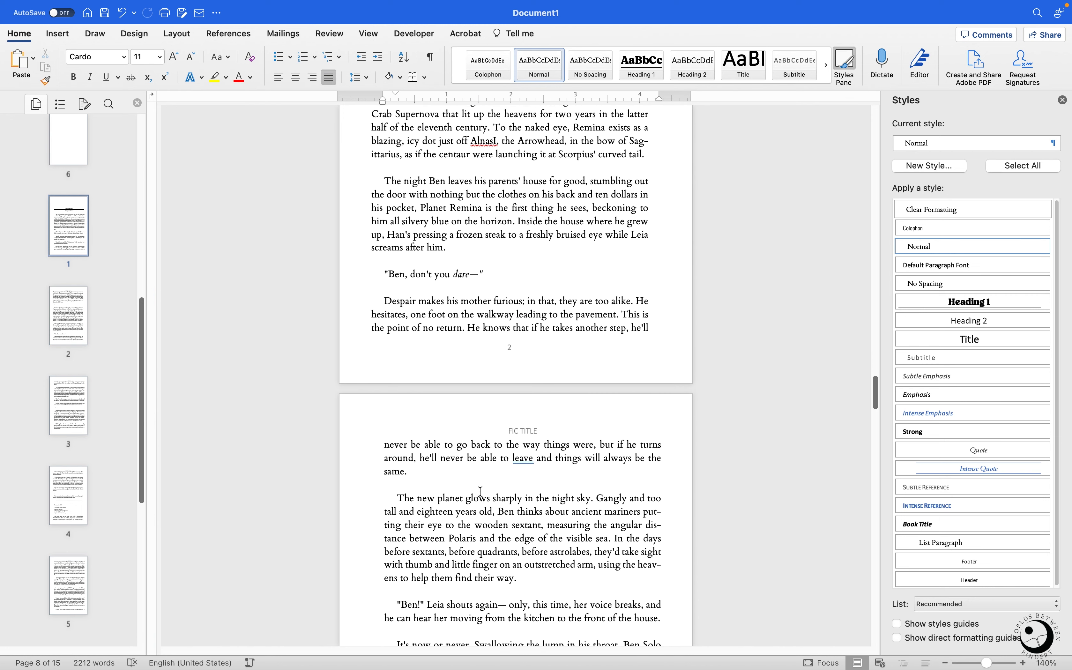
{"action": "scroll", "coordinate": [725, 475], "scroll_direction": "down", "scroll_amount": 15}
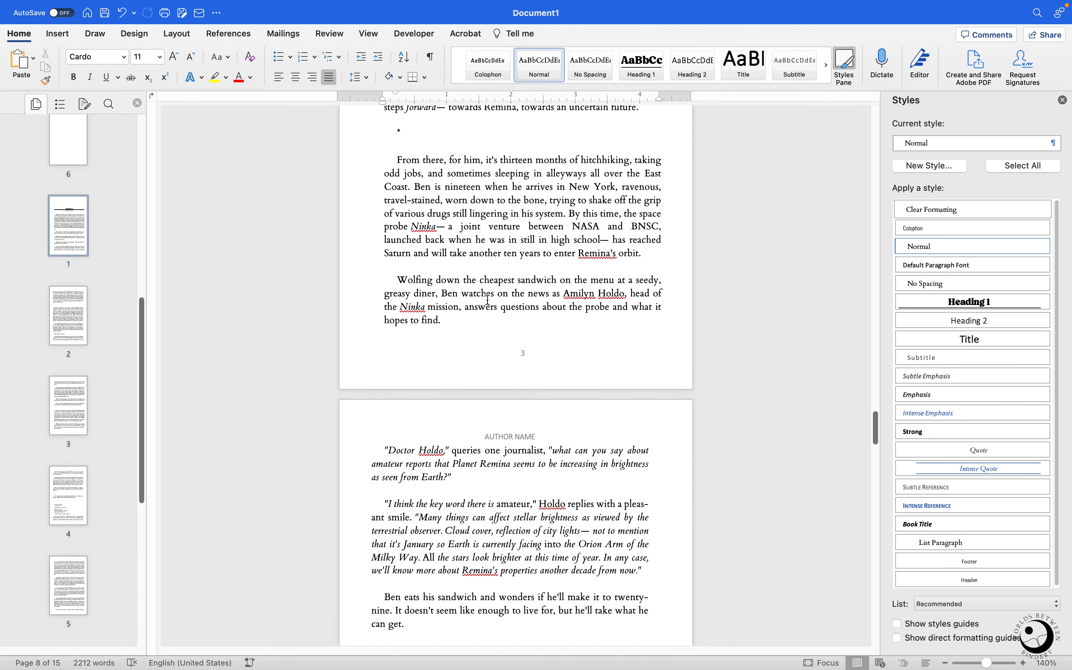
{"action": "scroll", "coordinate": [518, 248], "scroll_direction": "down", "scroll_amount": 10}
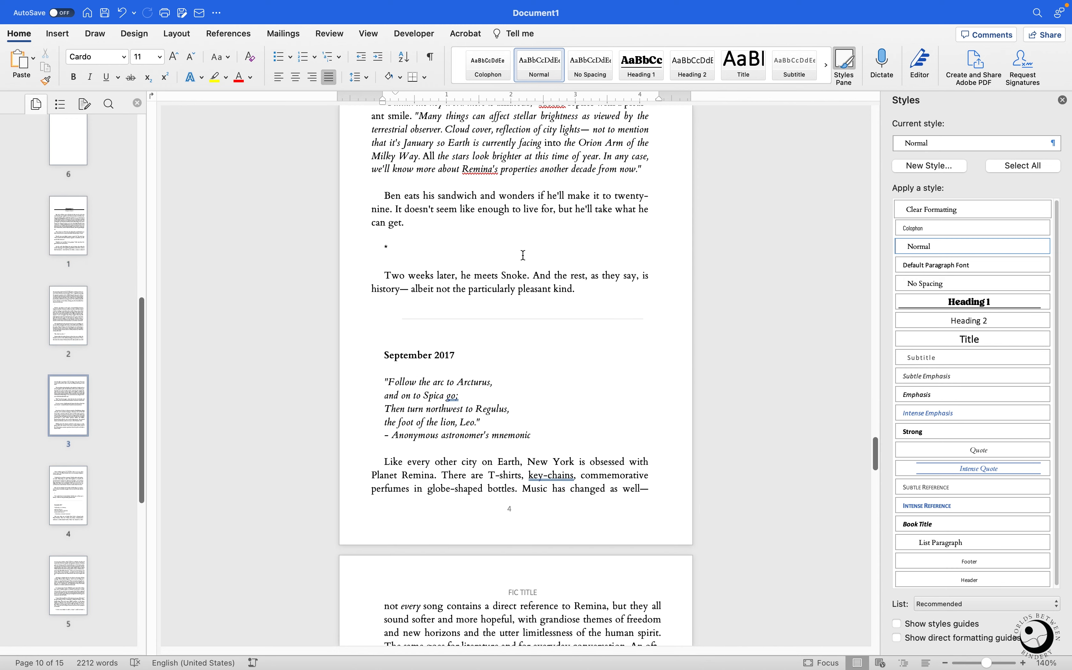
{"action": "scroll", "coordinate": [522, 256], "scroll_direction": "down", "scroll_amount": 7}
{"action": "scroll", "coordinate": [524, 259], "scroll_direction": "up", "scroll_amount": 4}
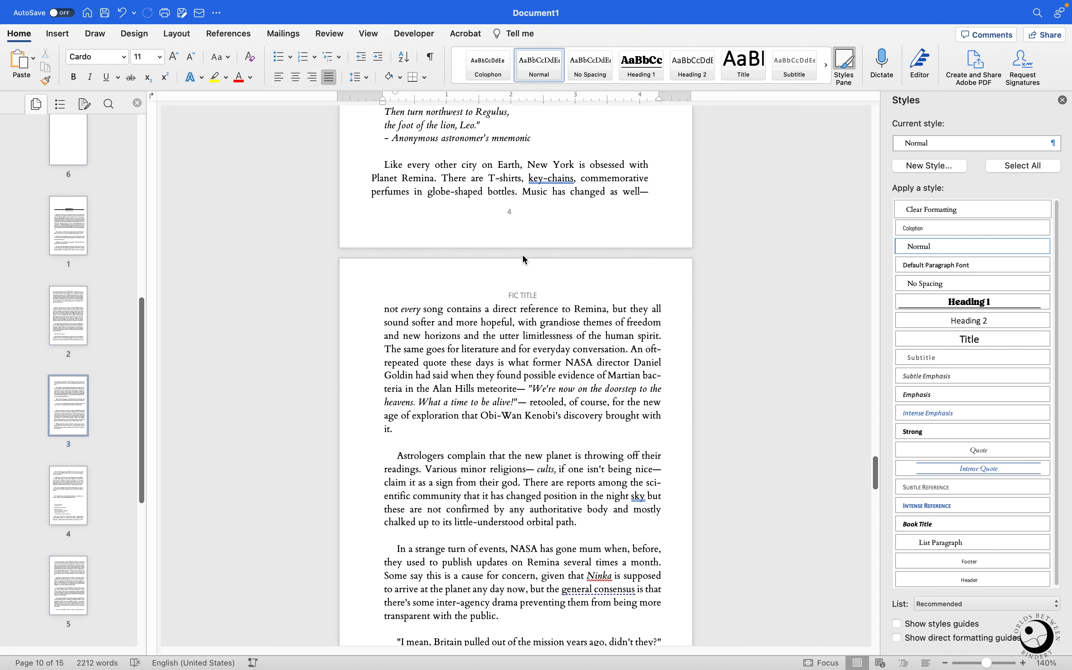
{"action": "scroll", "coordinate": [524, 259], "scroll_direction": "down", "scroll_amount": 2}
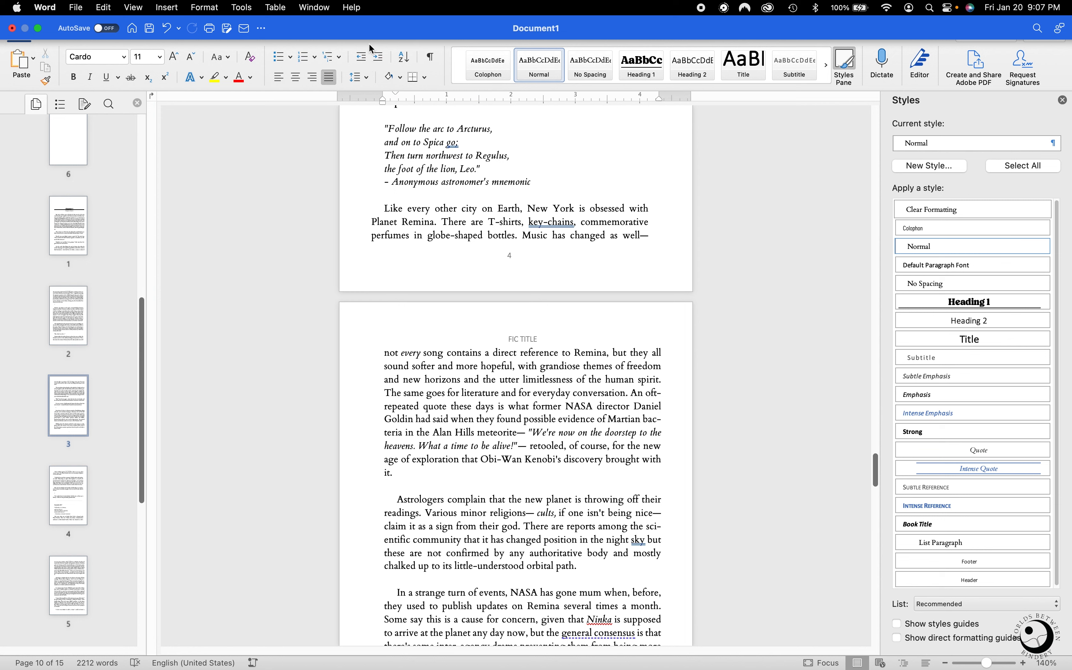
Step: Switch the view to multiple pages side by side and compare the bottom lines of facing pages in Chapter 1
{"action": "left_click", "coordinate": [368, 34]}
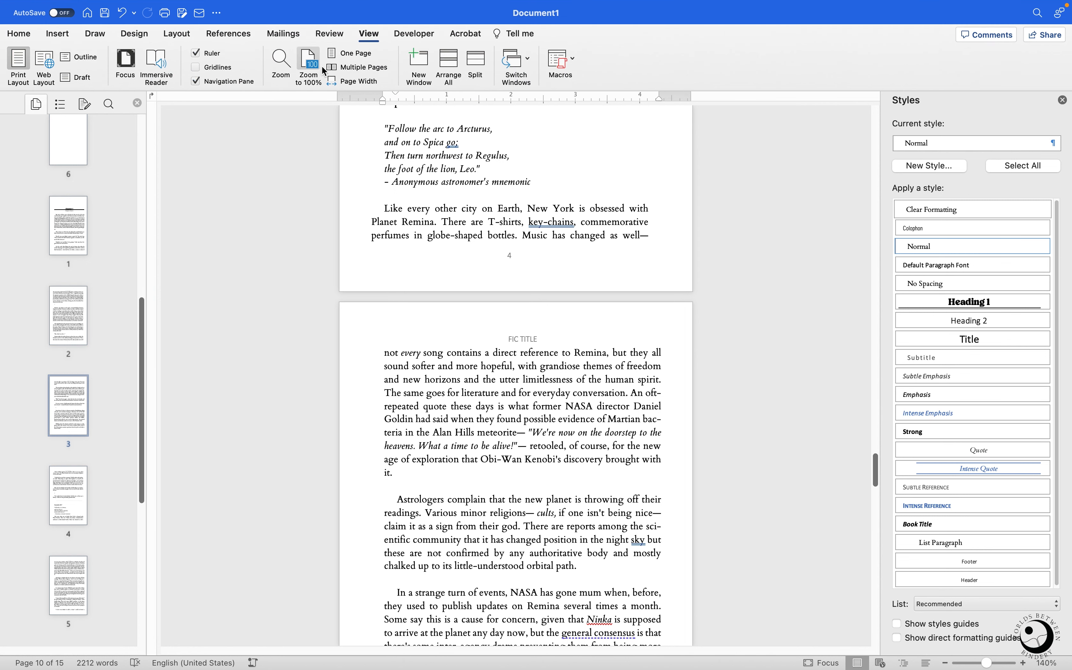
{"action": "left_click", "coordinate": [351, 67]}
{"action": "scroll", "coordinate": [487, 265], "scroll_direction": "down", "scroll_amount": 5}
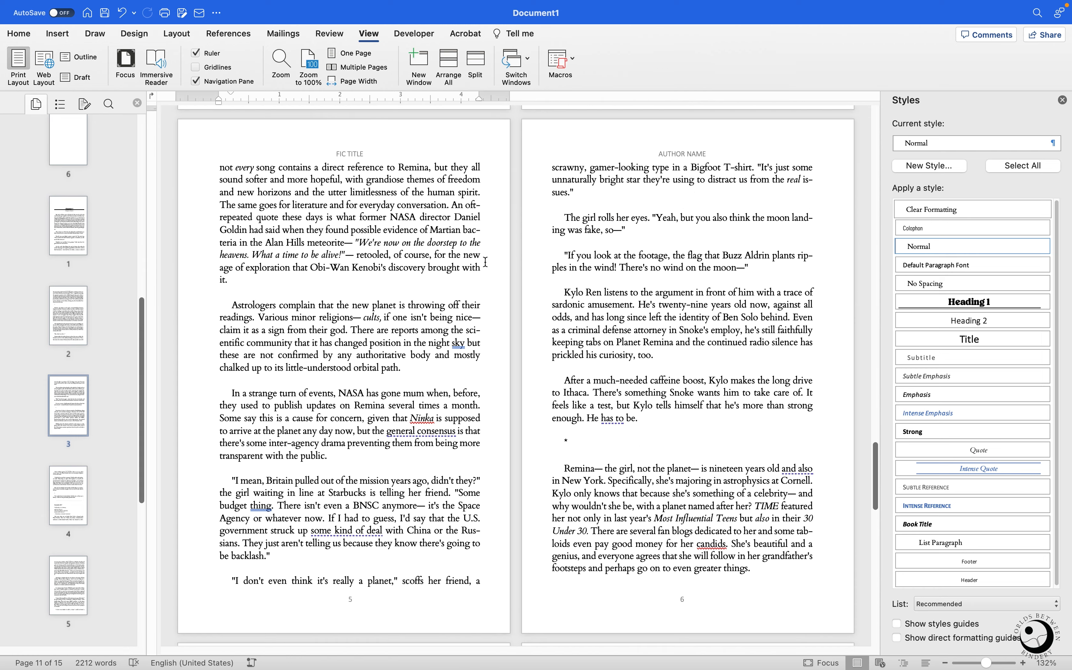
{"action": "scroll", "coordinate": [485, 262], "scroll_direction": "down", "scroll_amount": 8}
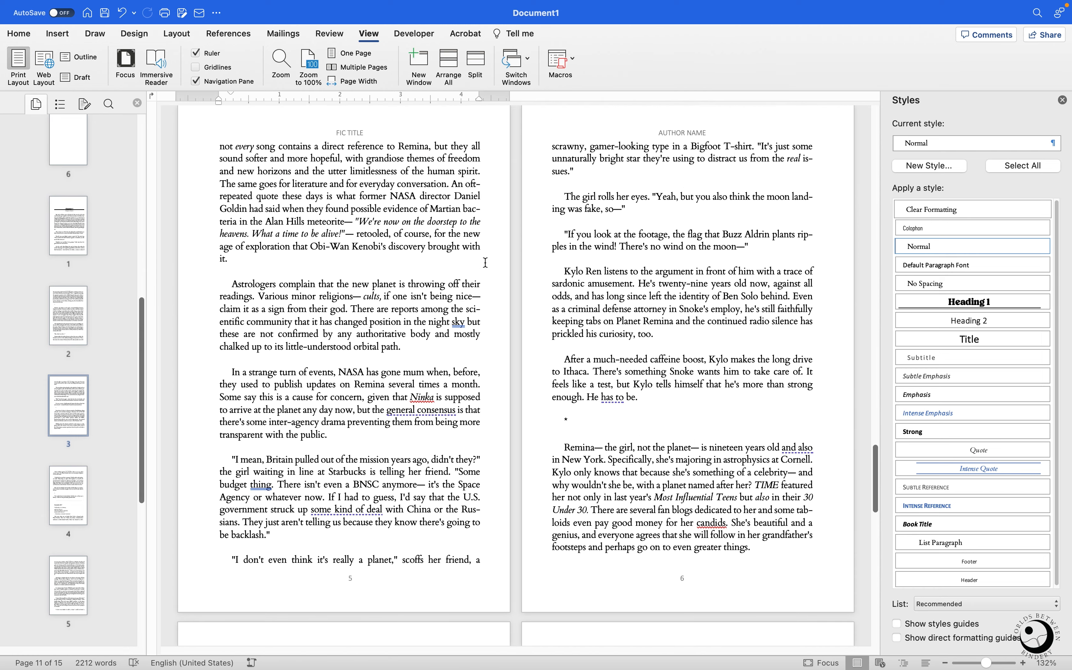
{"action": "scroll", "coordinate": [486, 262], "scroll_direction": "up", "scroll_amount": 3}
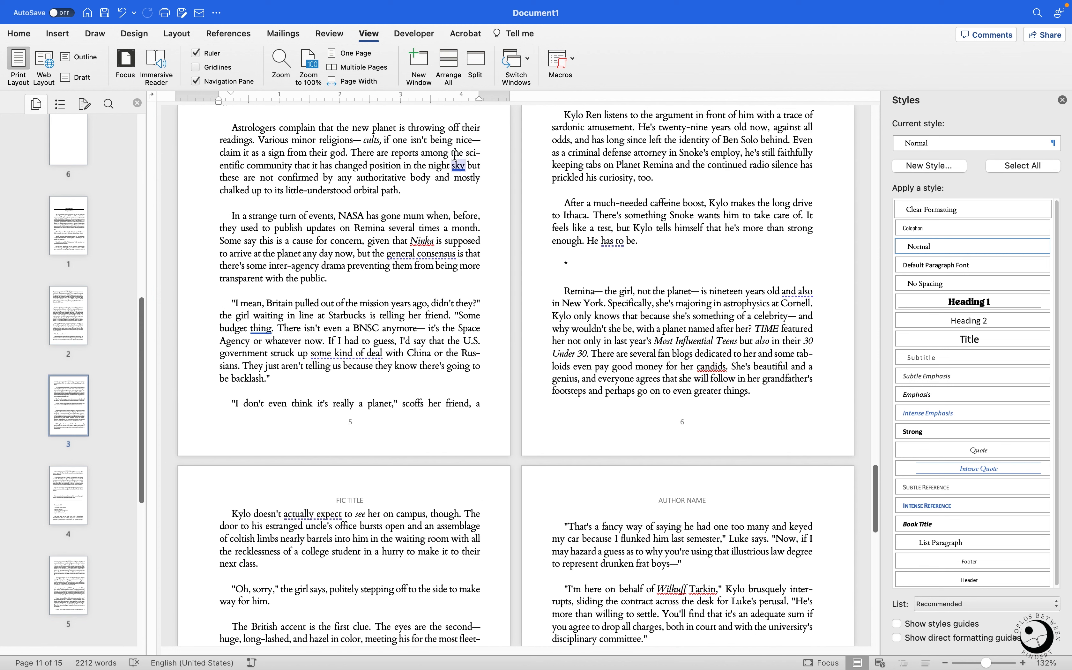
Step: Modify the Normal style's paragraph settings to turn off Widow/Orphan control
{"action": "left_click", "coordinate": [29, 39]}
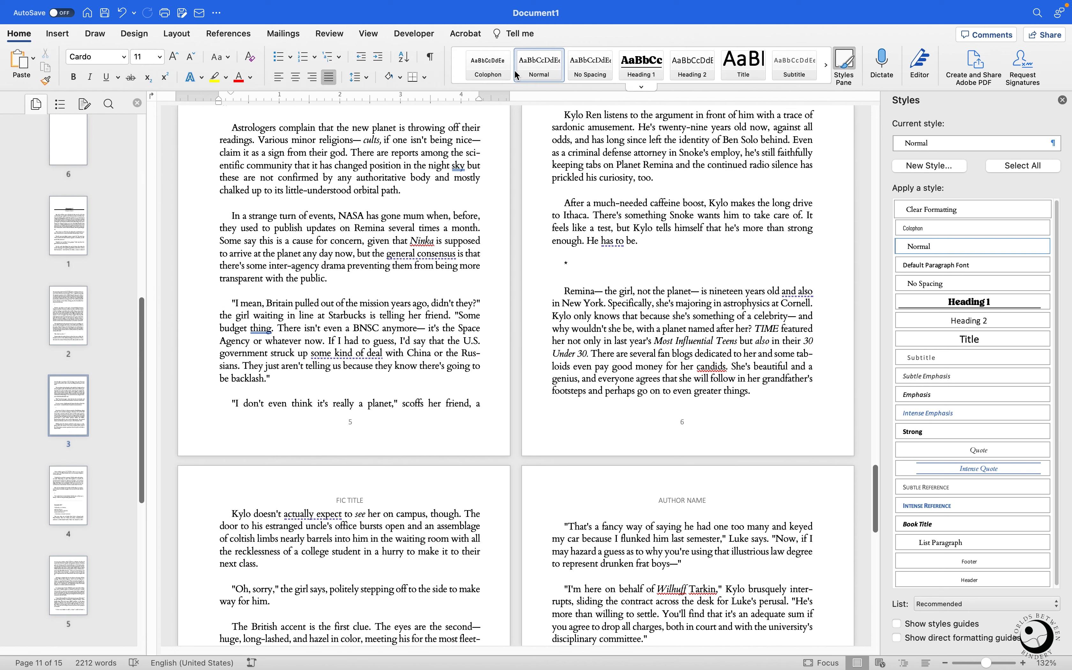
{"action": "right_click", "coordinate": [529, 70]}
{"action": "left_click", "coordinate": [548, 90]}
{"action": "left_click", "coordinate": [399, 459]}
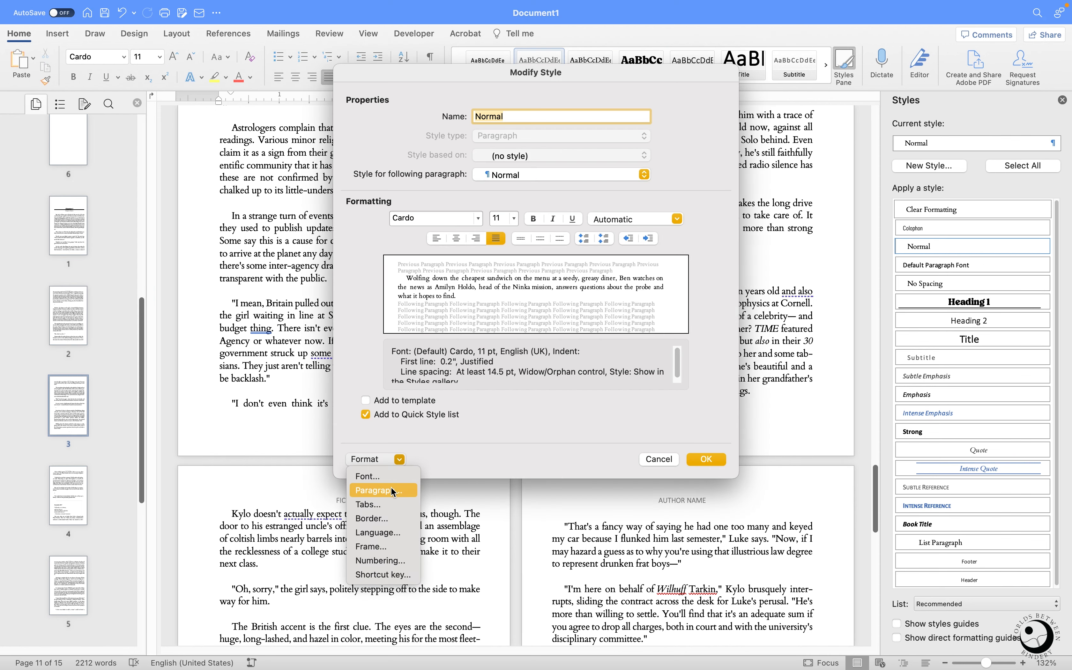
{"action": "left_click", "coordinate": [372, 482]}
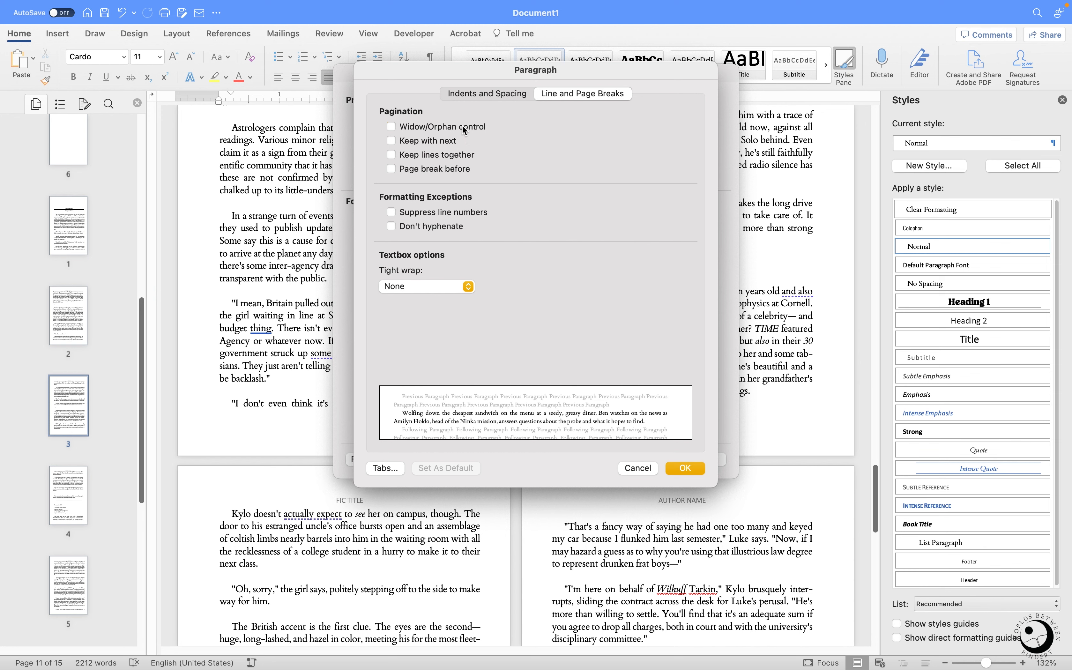
{"action": "left_click", "coordinate": [685, 473]}
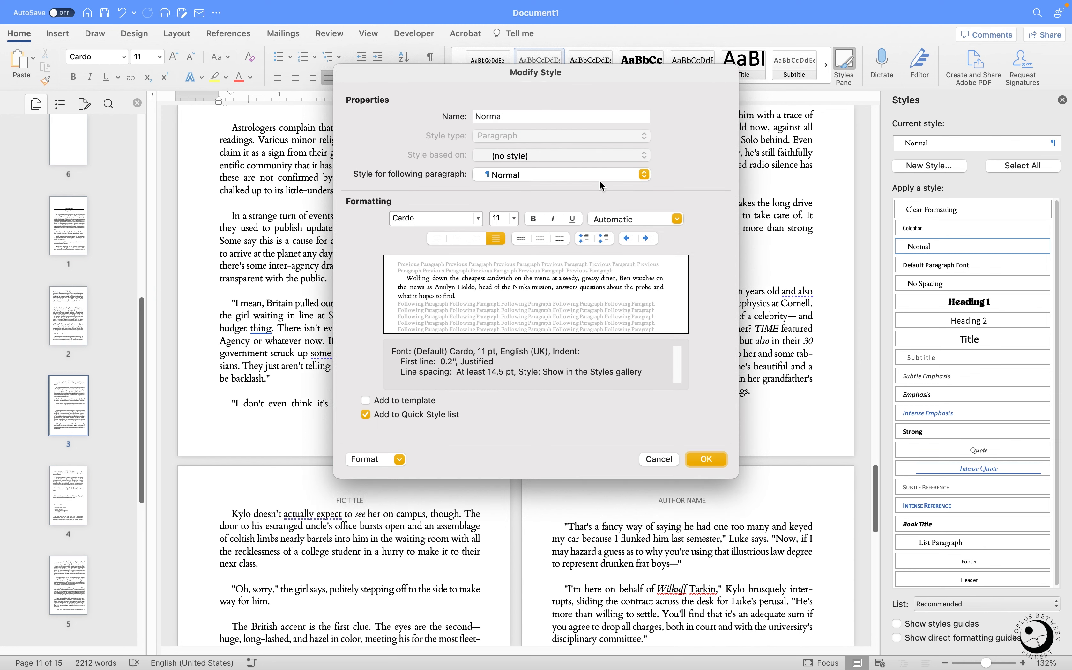
{"action": "left_click_drag", "start_coordinate": [578, 80], "coordinate": [901, 80]}
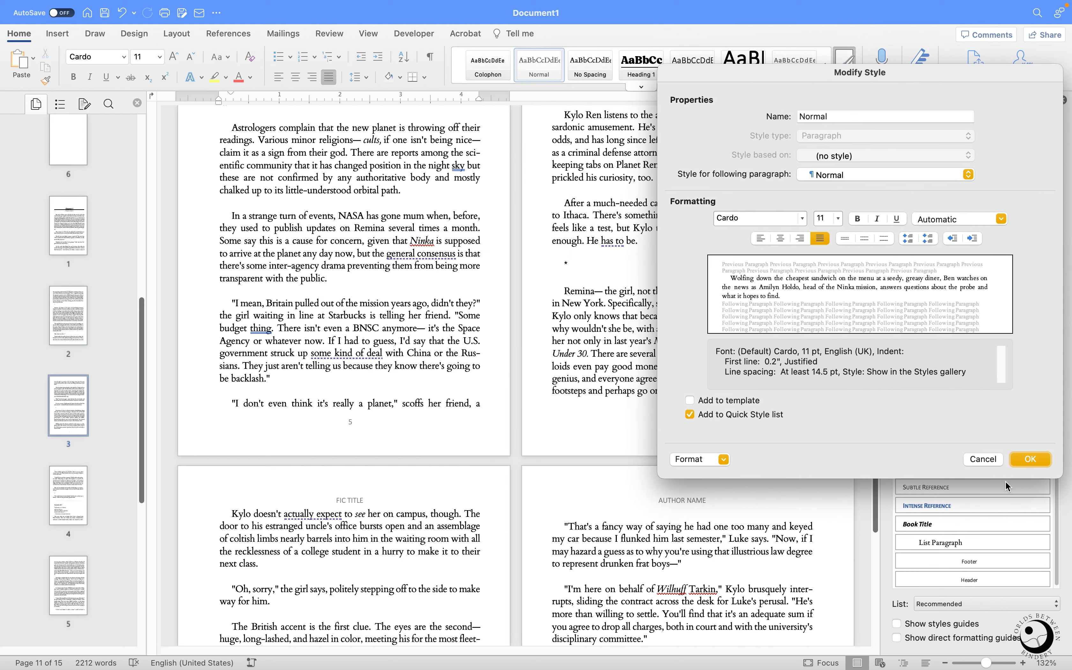
{"action": "left_click", "coordinate": [1028, 459]}
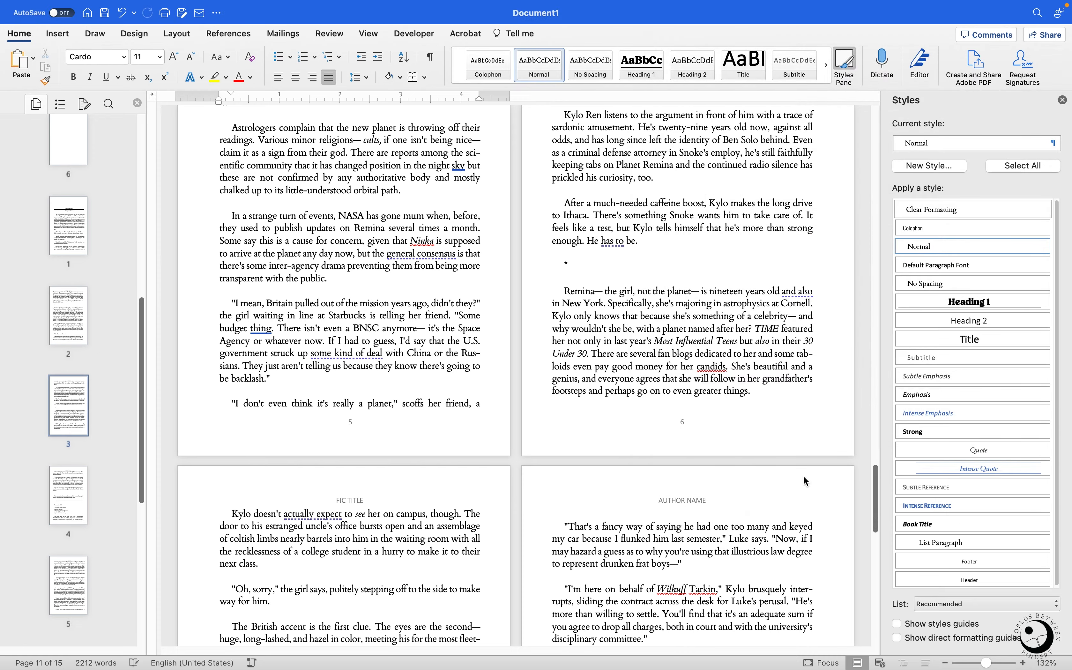
Step: Review all of Chapter 1's pages side by side, checking the text alignment at the page bottoms and the last page
{"action": "scroll", "coordinate": [645, 490], "scroll_direction": "down", "scroll_amount": 4}
{"action": "scroll", "coordinate": [645, 490], "scroll_direction": "down", "scroll_amount": 5}
{"action": "scroll", "coordinate": [647, 495], "scroll_direction": "down", "scroll_amount": 3}
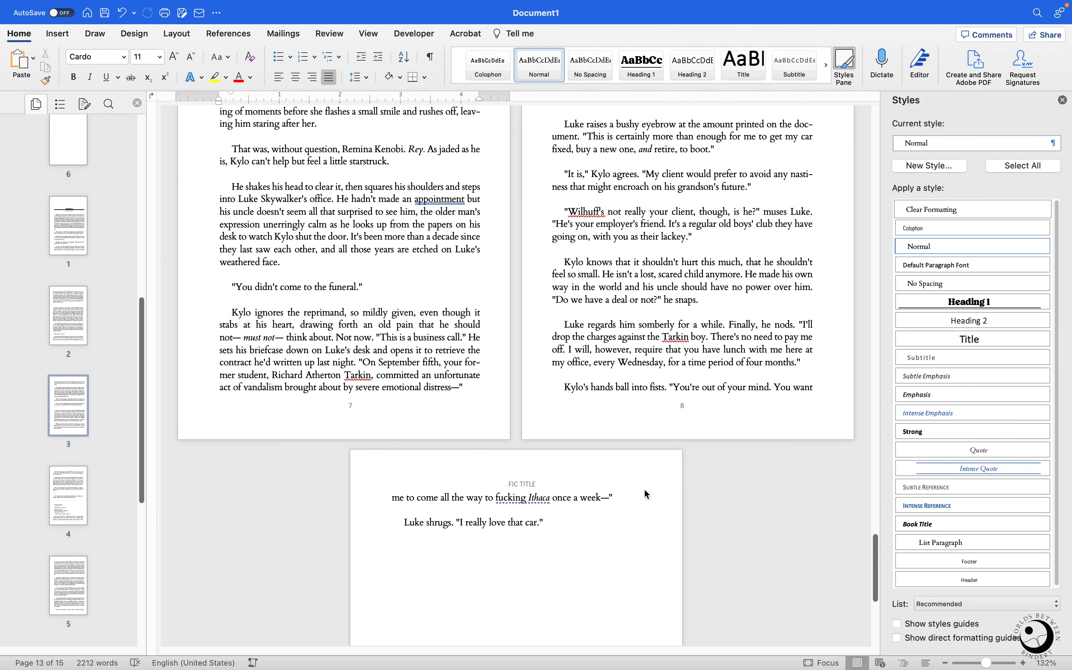
{"action": "scroll", "coordinate": [646, 494], "scroll_direction": "up", "scroll_amount": 15}
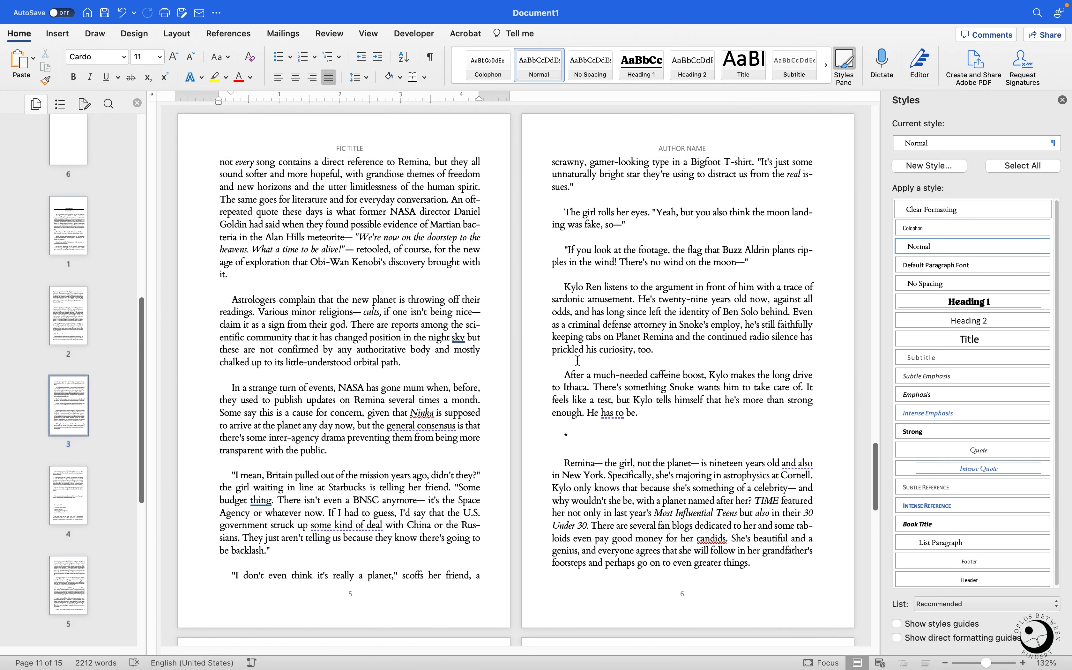
{"action": "scroll", "coordinate": [625, 347], "scroll_direction": "up", "scroll_amount": 6}
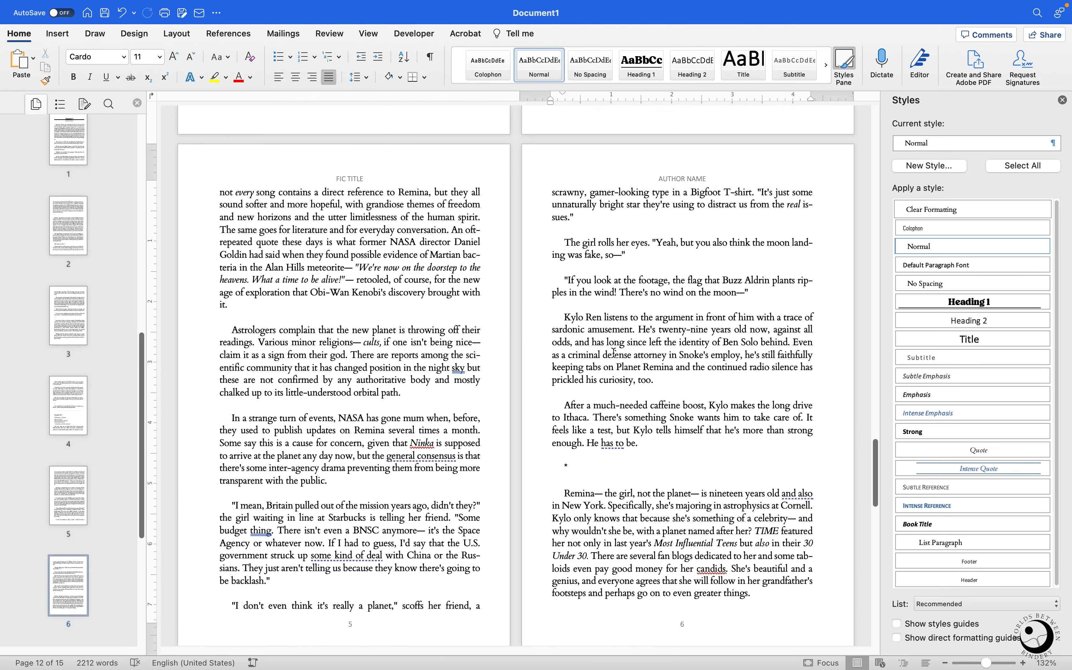
{"action": "scroll", "coordinate": [615, 357], "scroll_direction": "up", "scroll_amount": 18}
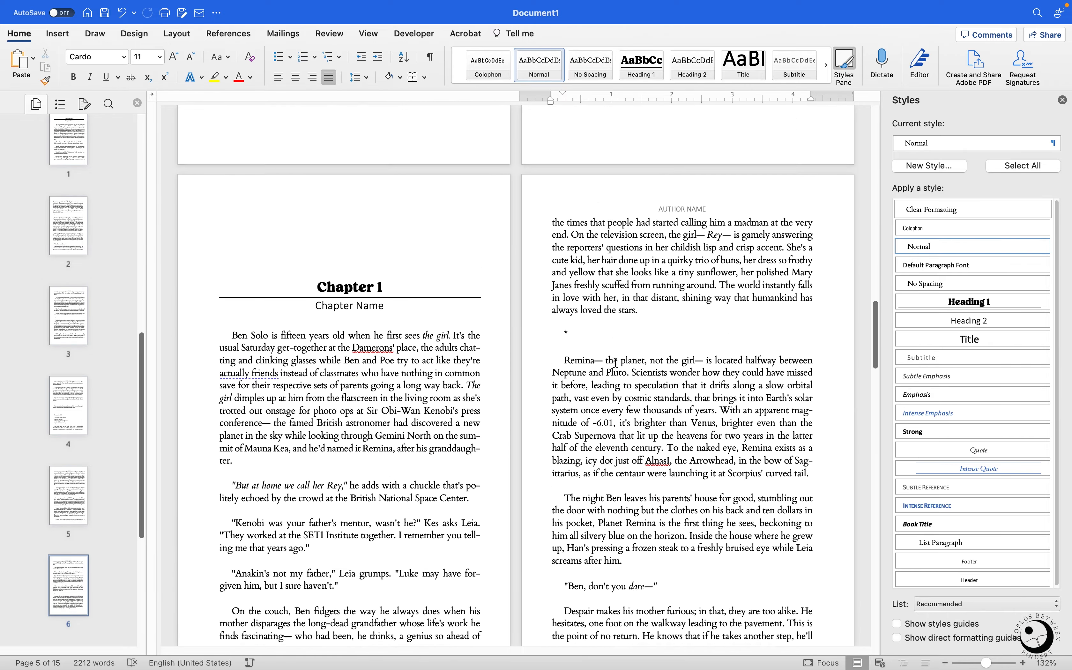
{"action": "scroll", "coordinate": [615, 363], "scroll_direction": "down", "scroll_amount": 7}
{"action": "scroll", "coordinate": [615, 362], "scroll_direction": "up", "scroll_amount": 7}
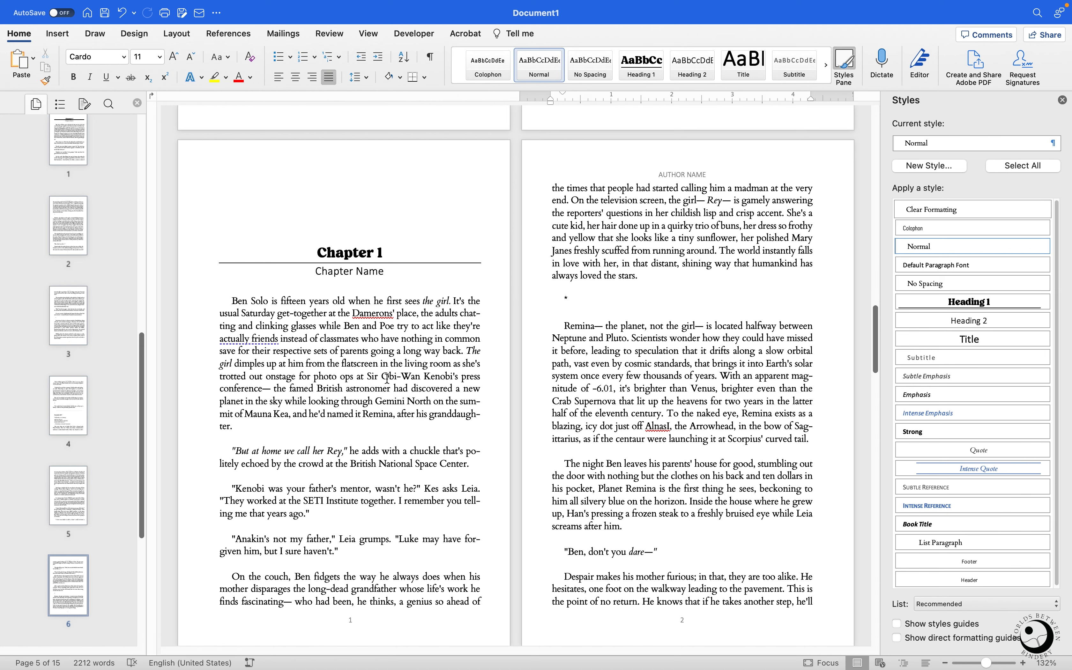
{"action": "scroll", "coordinate": [388, 378], "scroll_direction": "down", "scroll_amount": 20}
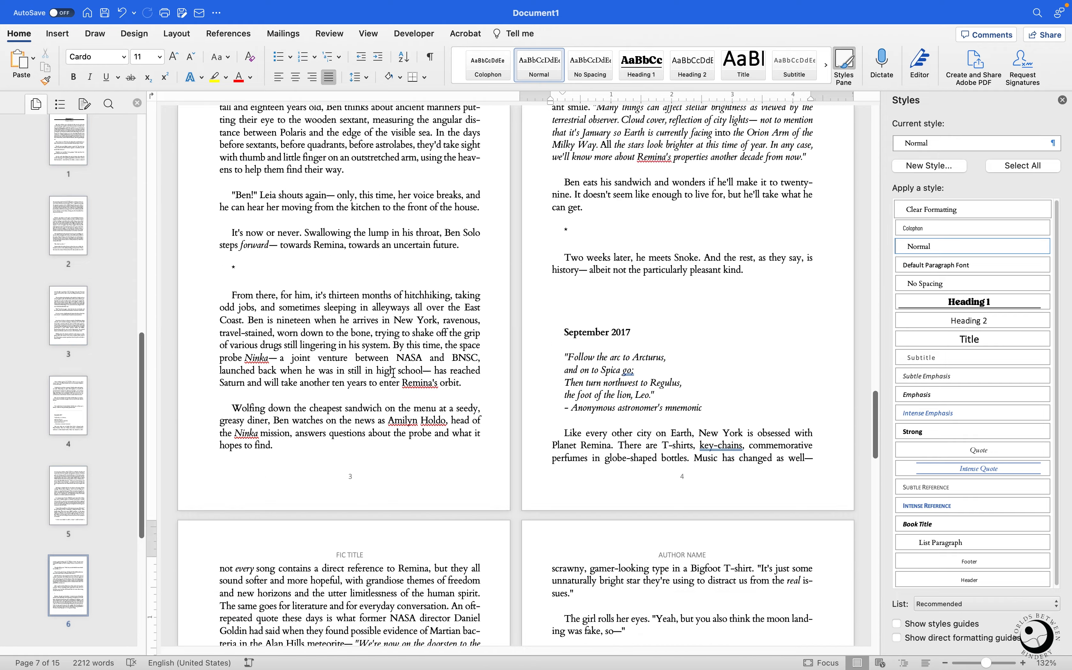
{"action": "scroll", "coordinate": [393, 375], "scroll_direction": "down", "scroll_amount": 10}
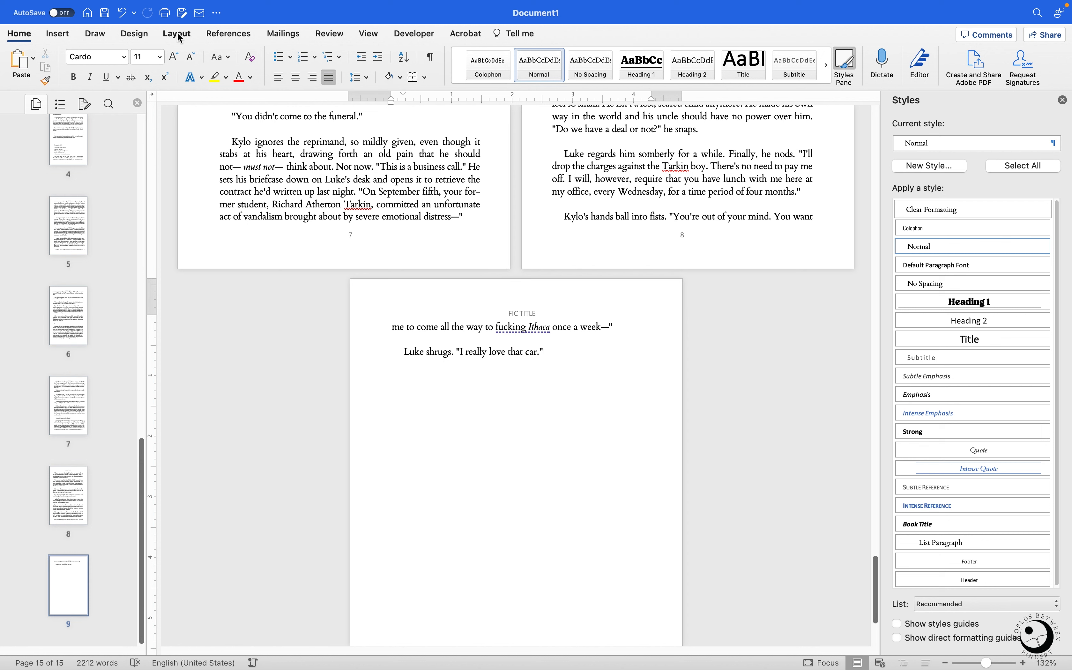
Step: Insert a Next Page section break after the last line of Chapter 1
{"action": "left_click", "coordinate": [168, 36]}
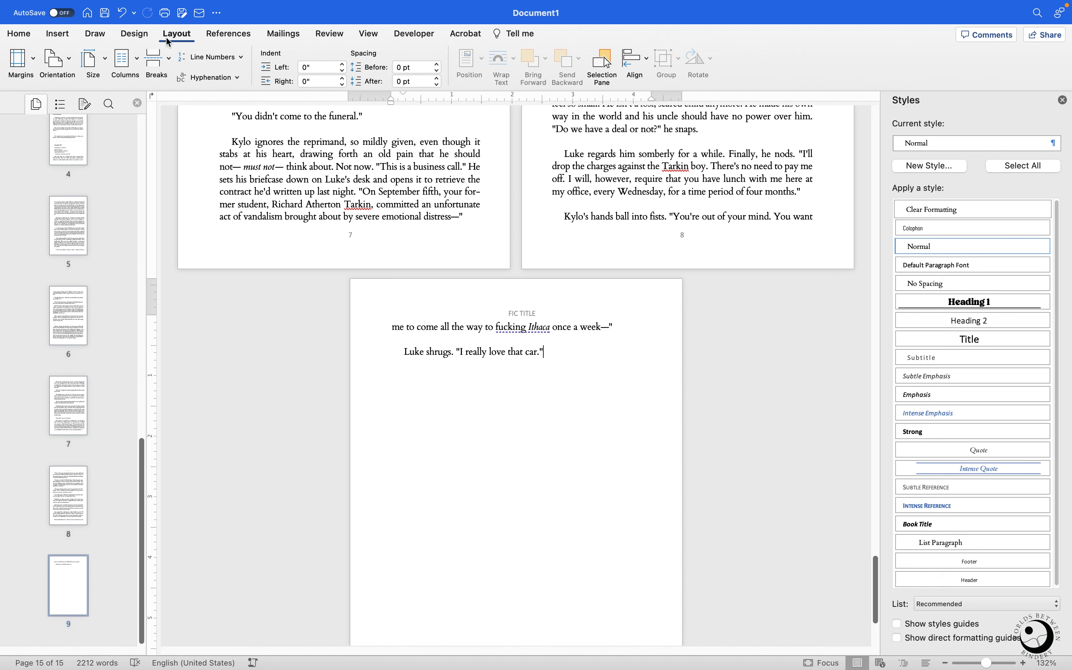
{"action": "left_click", "coordinate": [156, 62]}
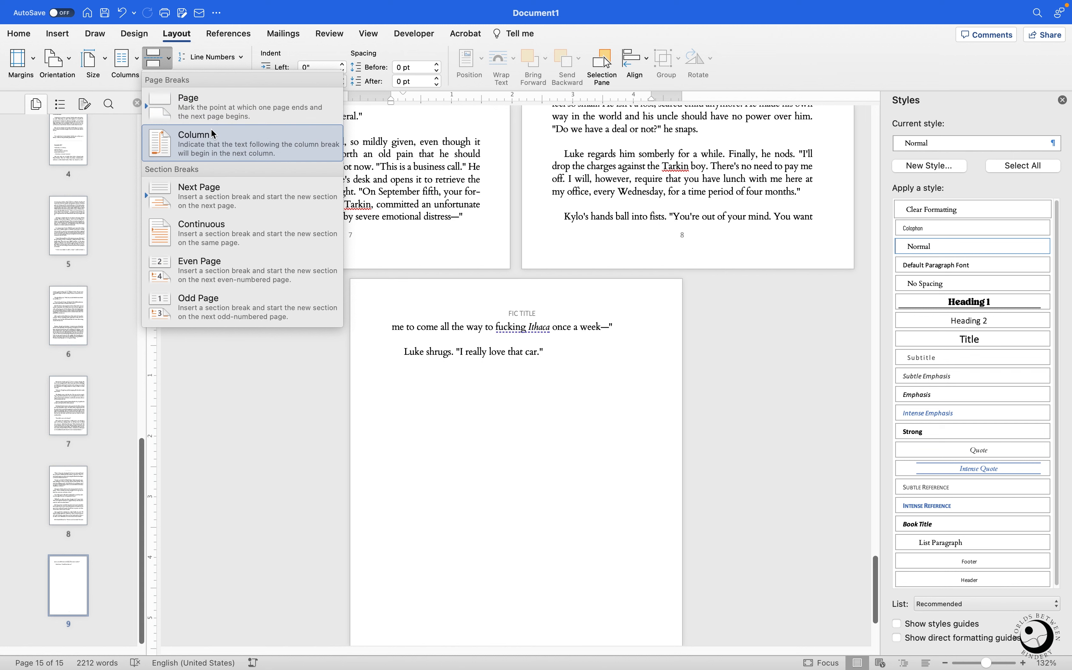
{"action": "left_click", "coordinate": [200, 195]}
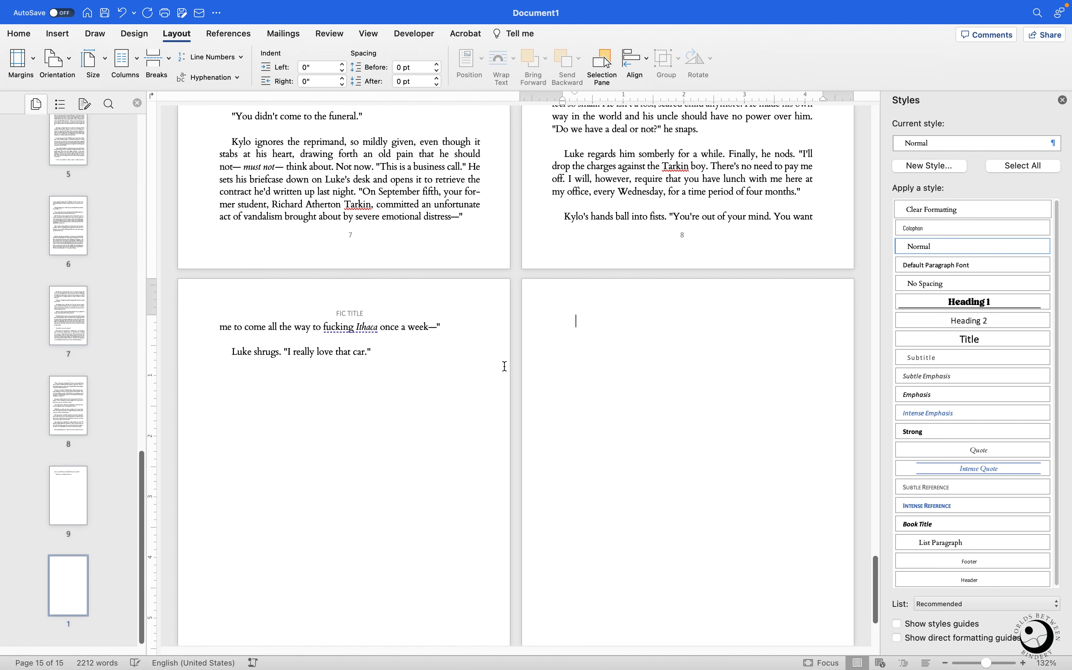
{"action": "scroll", "coordinate": [606, 365], "scroll_direction": "down", "scroll_amount": 5}
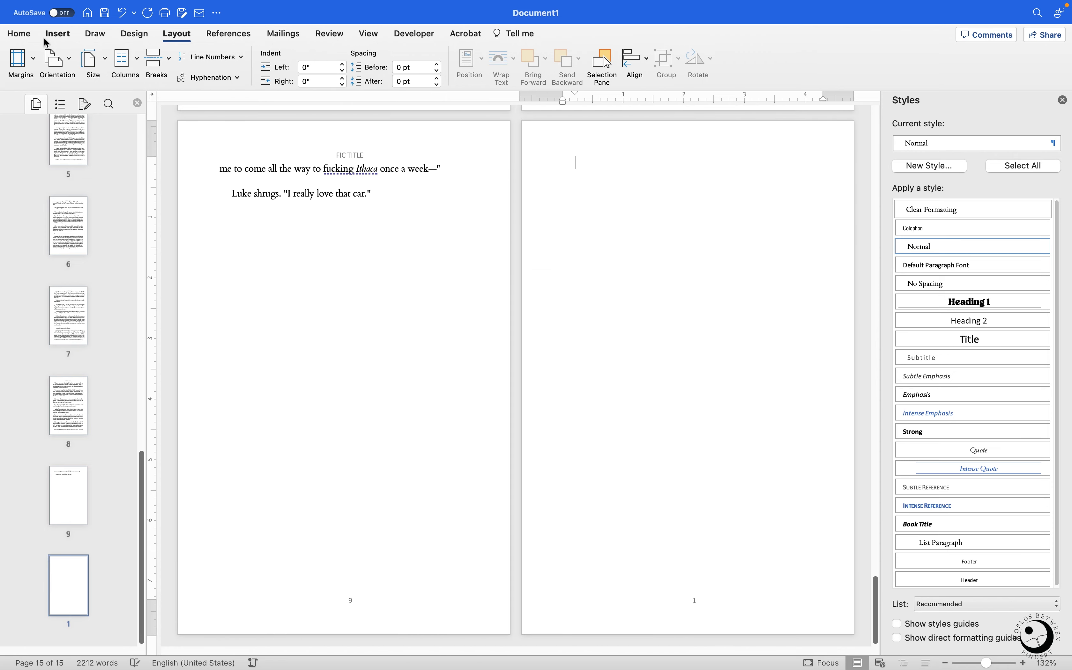
Step: Copy the Chapter 1 heading and its "Chapter Name" line onto the blank page of the new section
{"action": "left_click", "coordinate": [57, 34]}
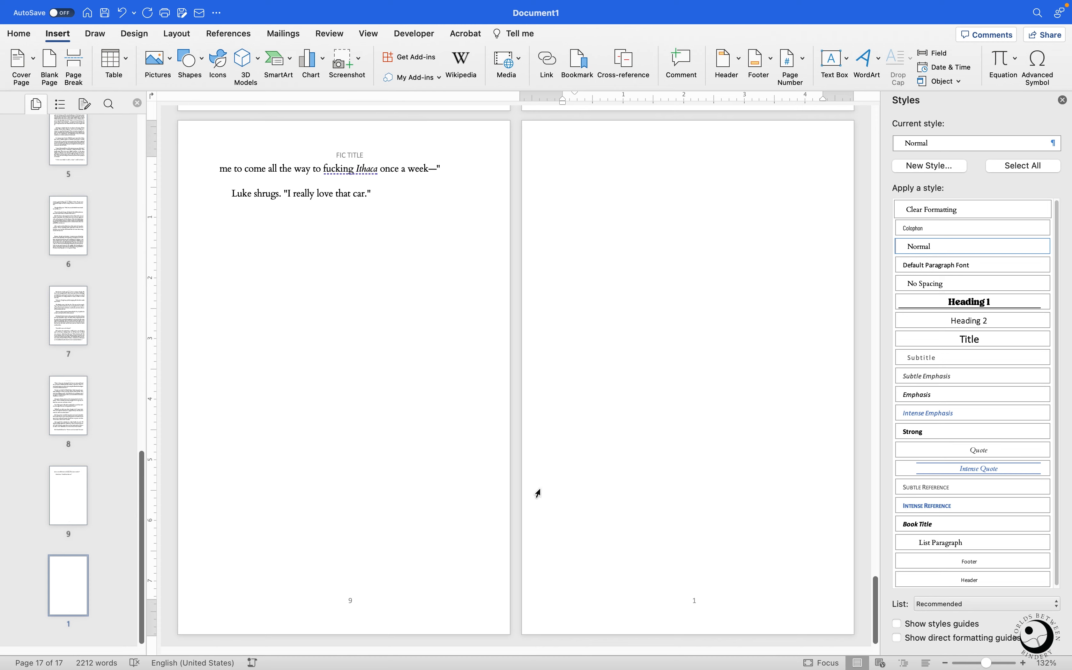
{"action": "scroll", "coordinate": [78, 293], "scroll_direction": "up", "scroll_amount": 10}
{"action": "left_click", "coordinate": [80, 300]}
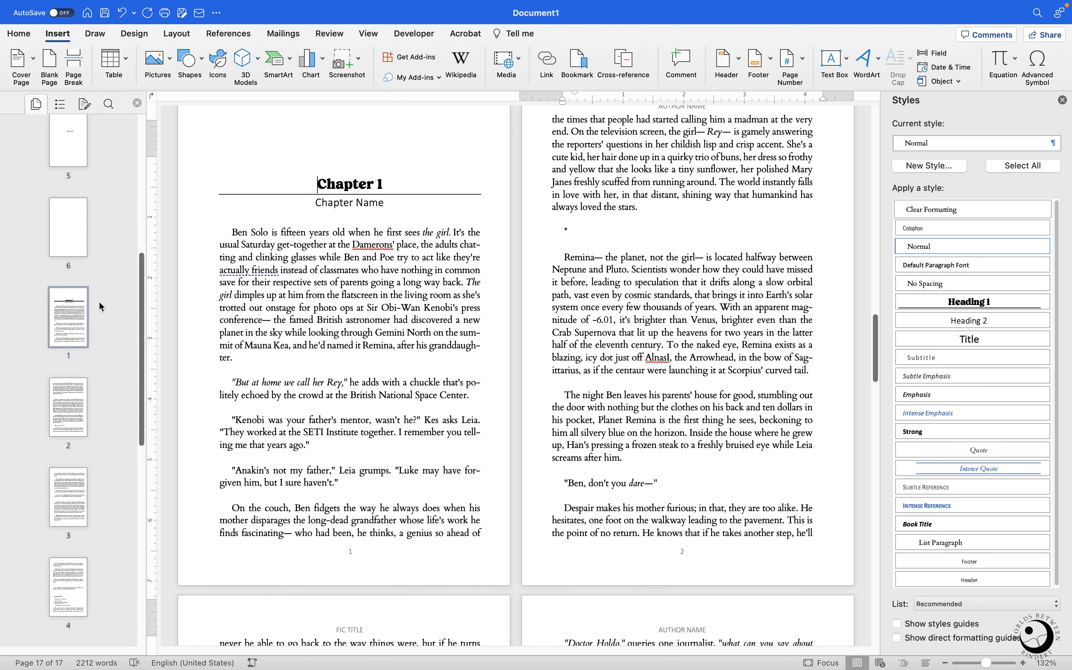
{"action": "left_click_drag", "start_coordinate": [315, 184], "coordinate": [408, 215]}
{"action": "key", "text": "super+c"}
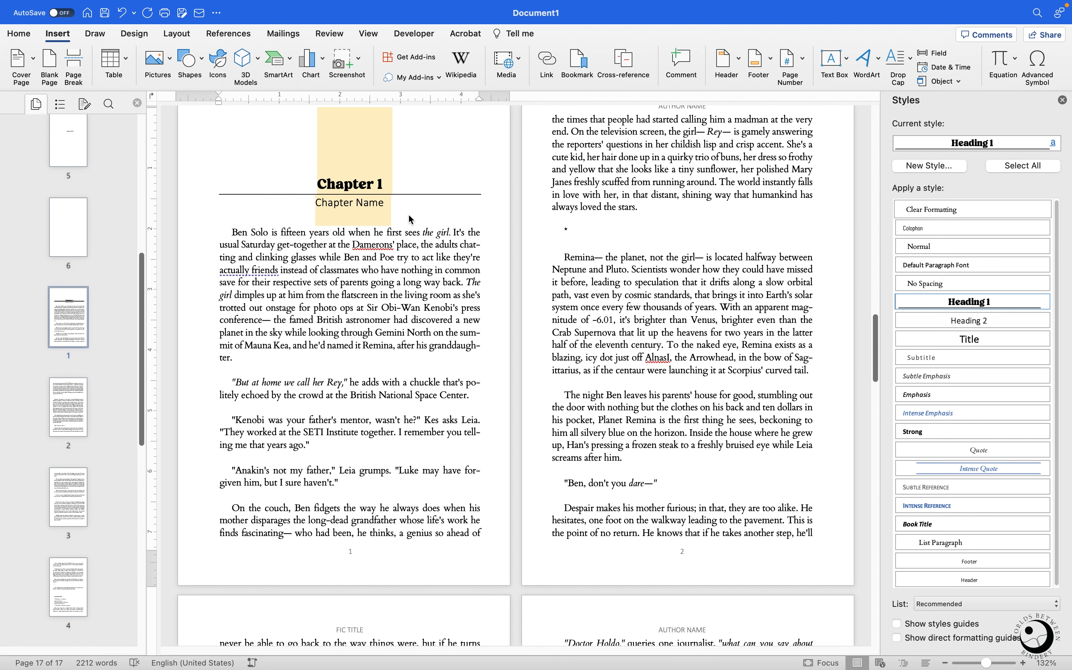
{"action": "scroll", "coordinate": [91, 480], "scroll_direction": "down", "scroll_amount": 8}
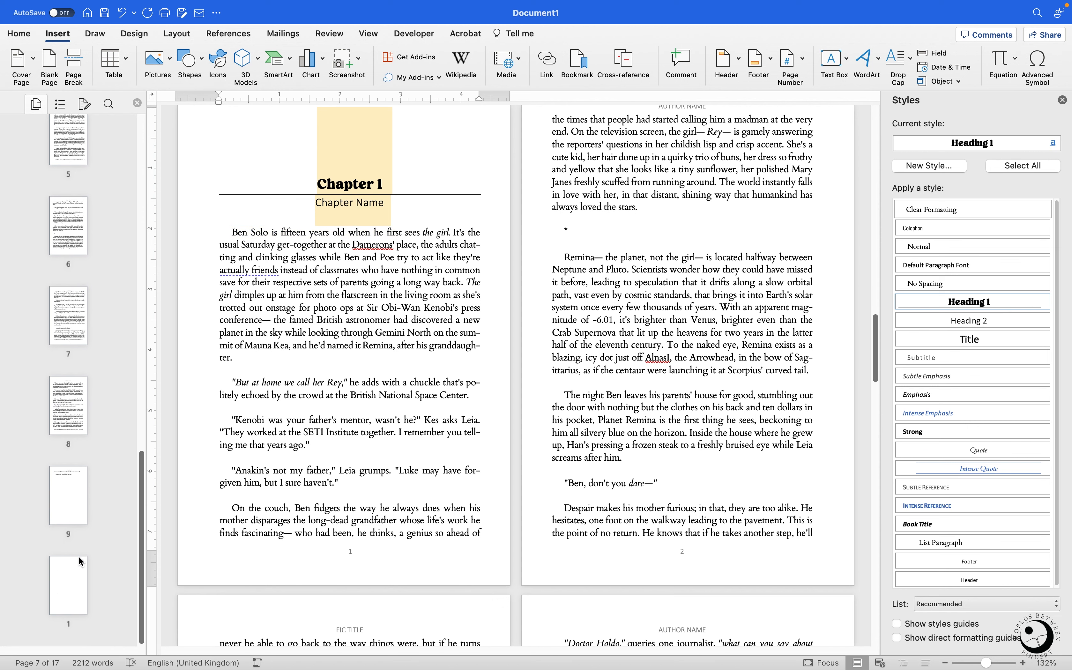
{"action": "left_click", "coordinate": [79, 565]}
{"action": "key", "text": "super+v"}
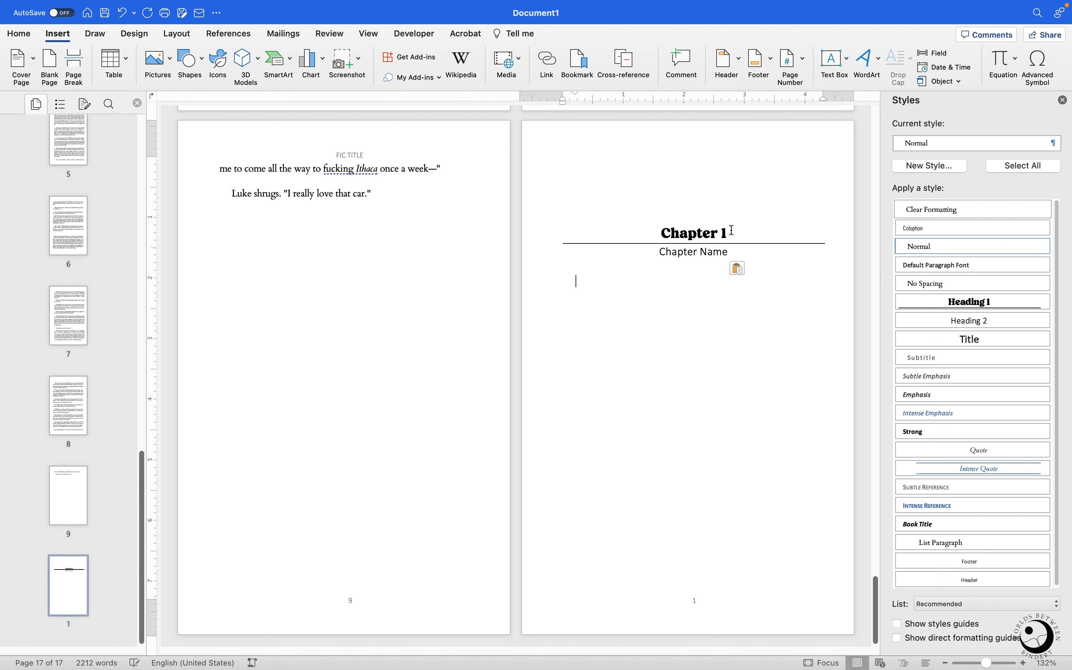
Step: Change the pasted heading on the new section's page to "Chapter 2"
{"action": "left_click", "coordinate": [751, 234]}
{"action": "key", "text": "BackSpace"}
{"action": "type", "text": "2"}
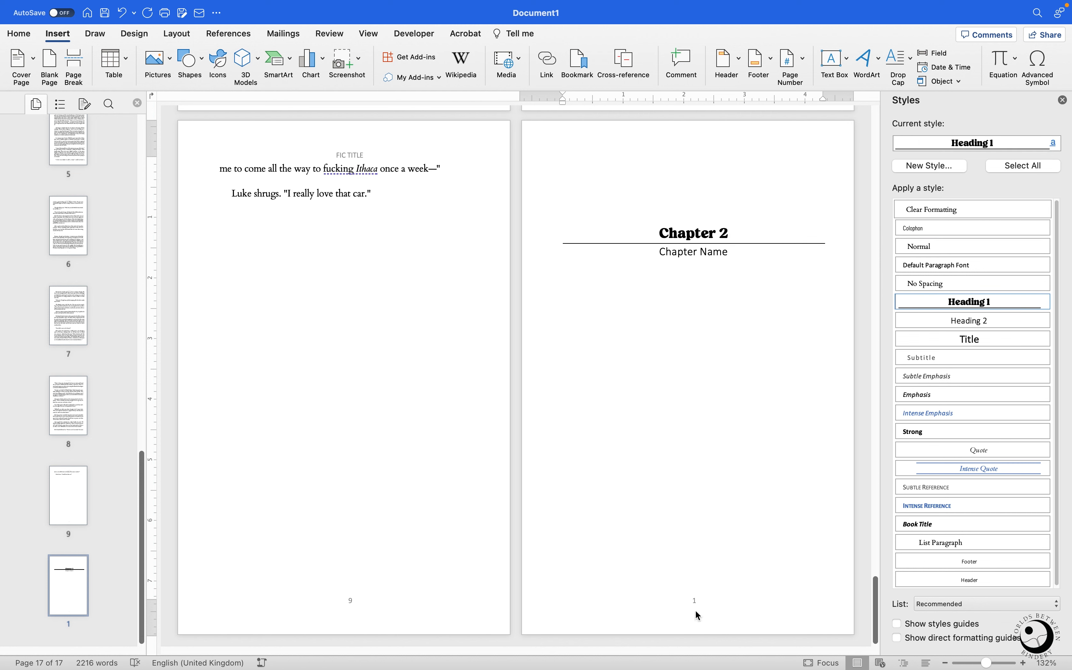
Step: Unlink the Chapter 2 section's first-page footer from the previous section and set its page numbering to continue from the previous section
{"action": "double_click", "coordinate": [711, 600]}
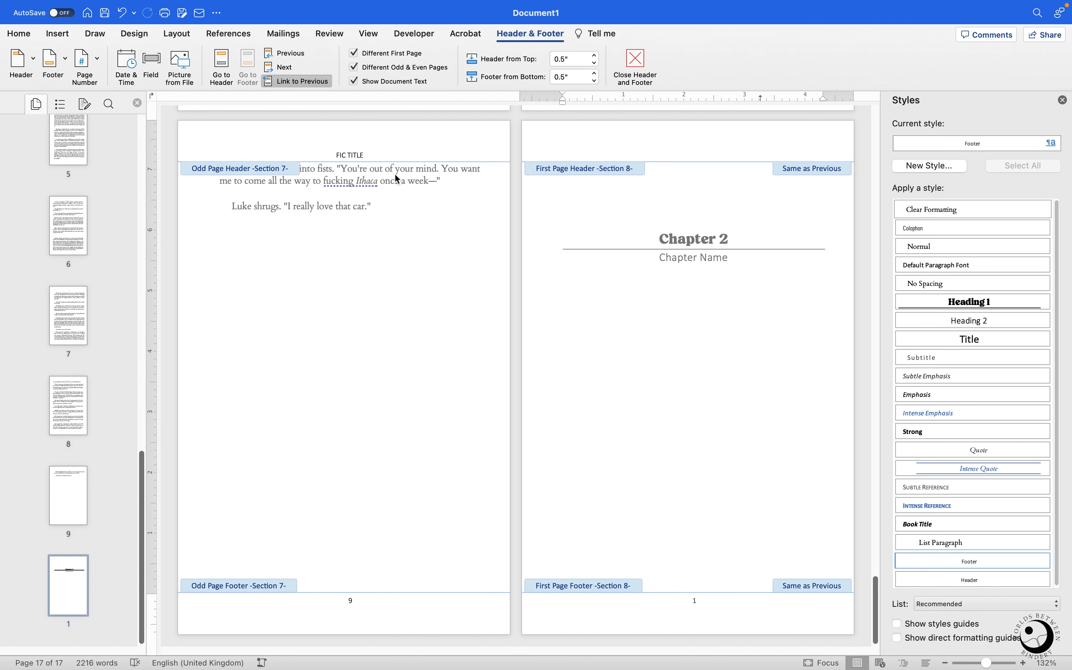
{"action": "left_click", "coordinate": [296, 81]}
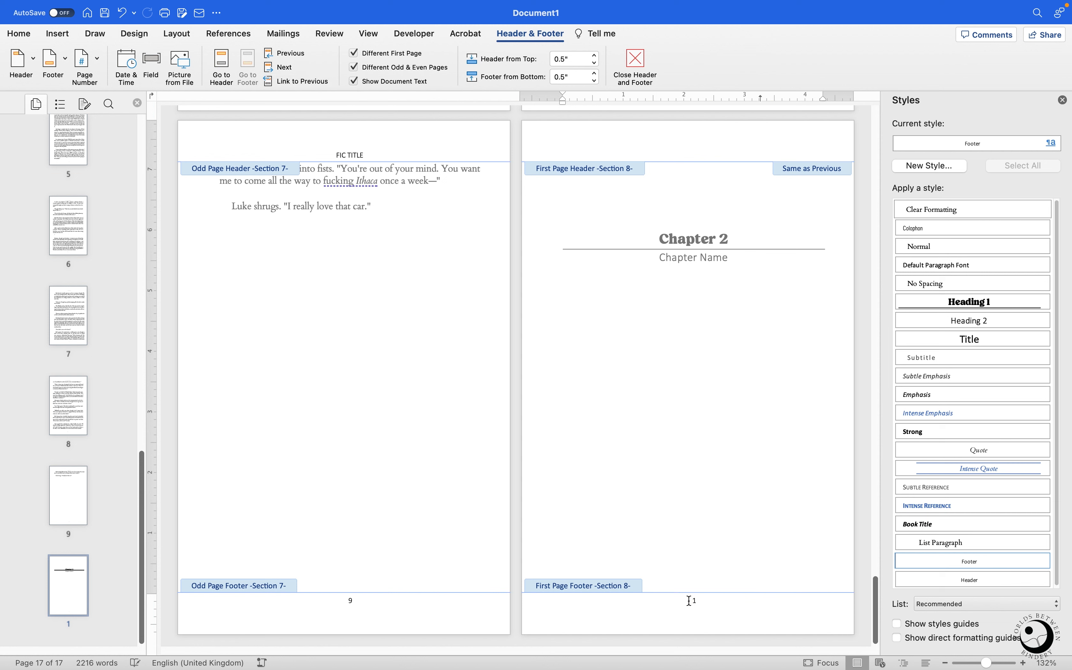
{"action": "left_click", "coordinate": [695, 600]}
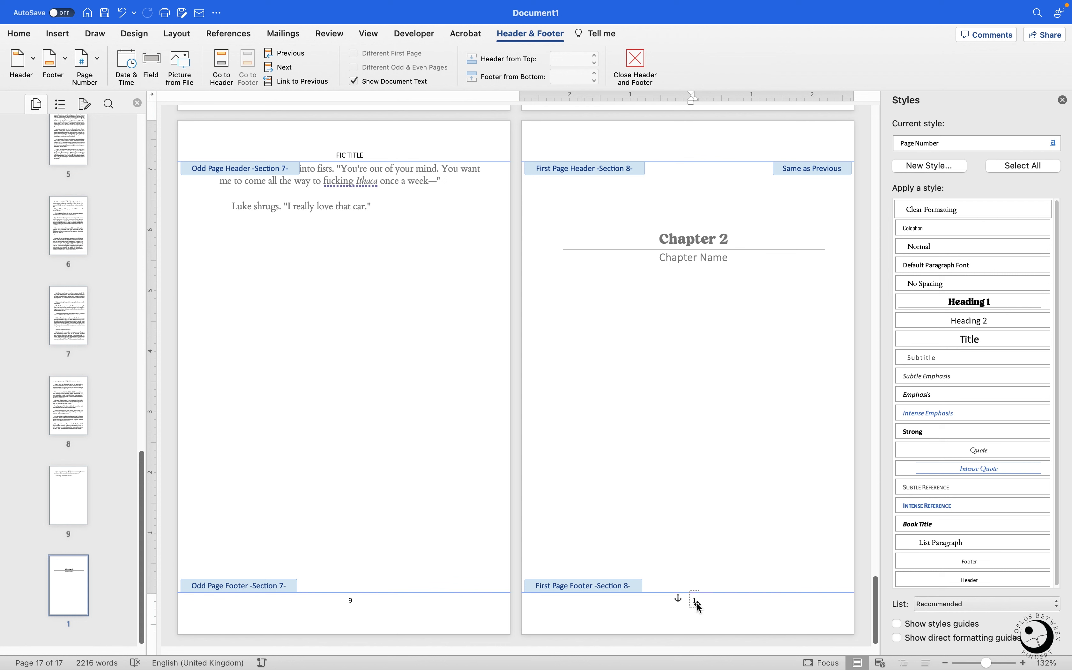
{"action": "right_click", "coordinate": [698, 607]}
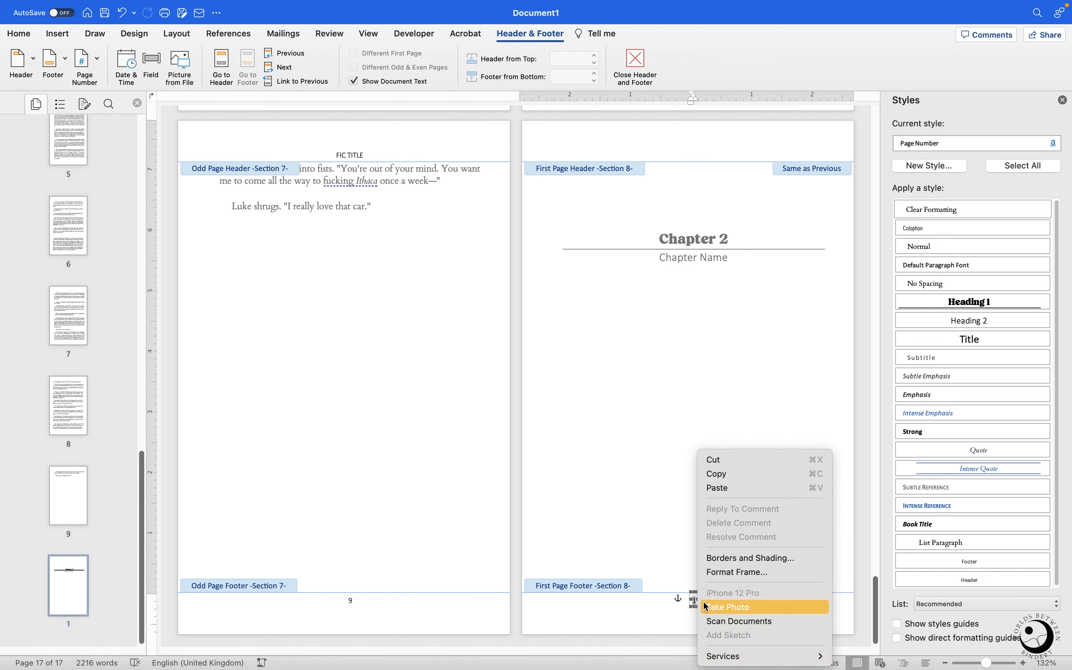
{"action": "left_click", "coordinate": [87, 63]}
{"action": "left_click", "coordinate": [91, 62]}
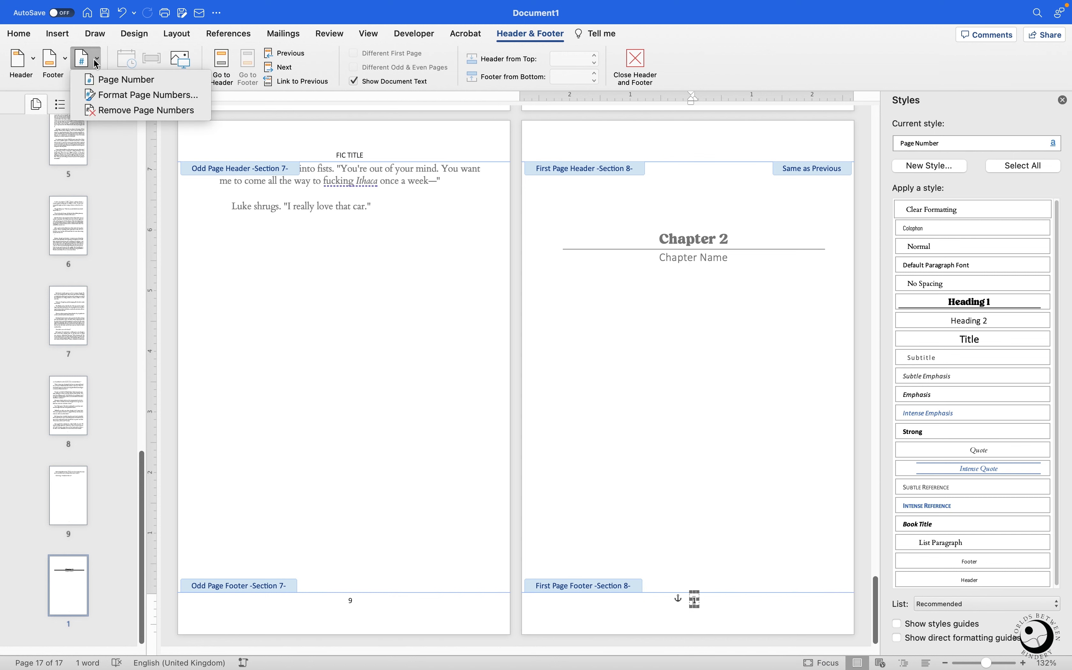
{"action": "left_click", "coordinate": [134, 95]}
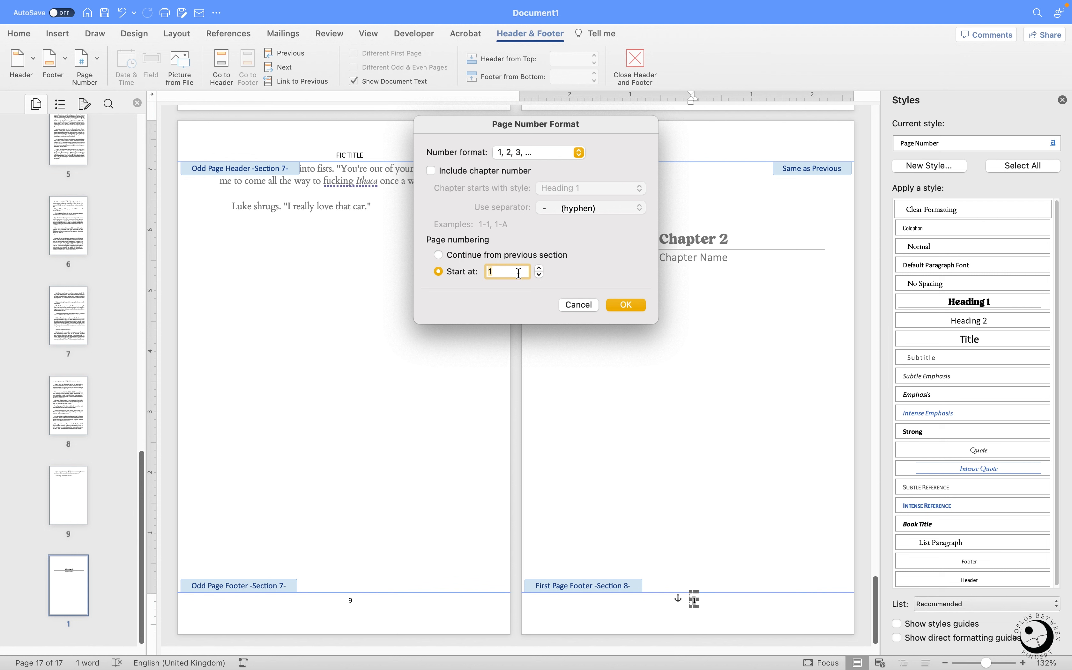
{"action": "left_click", "coordinate": [500, 258]}
{"action": "left_click", "coordinate": [625, 305]}
{"action": "double_click", "coordinate": [709, 414]}
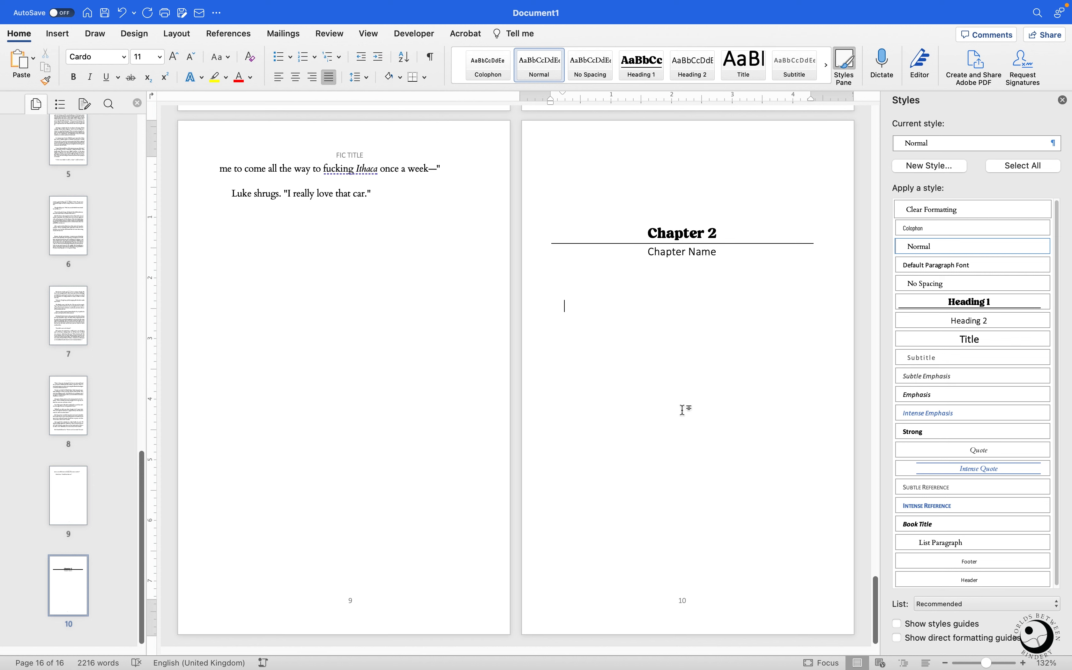
Step: Insert a Next Page section break below the Chapter 2 heading and its "Chapter Name" line
{"action": "left_click", "coordinate": [177, 34]}
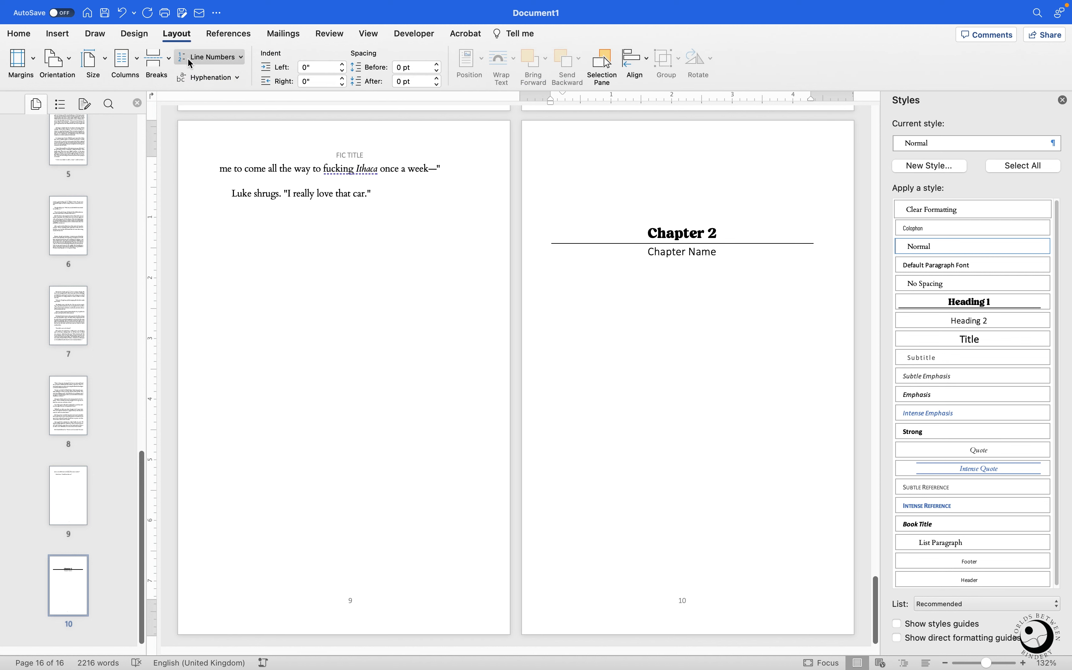
{"action": "left_click", "coordinate": [166, 71]}
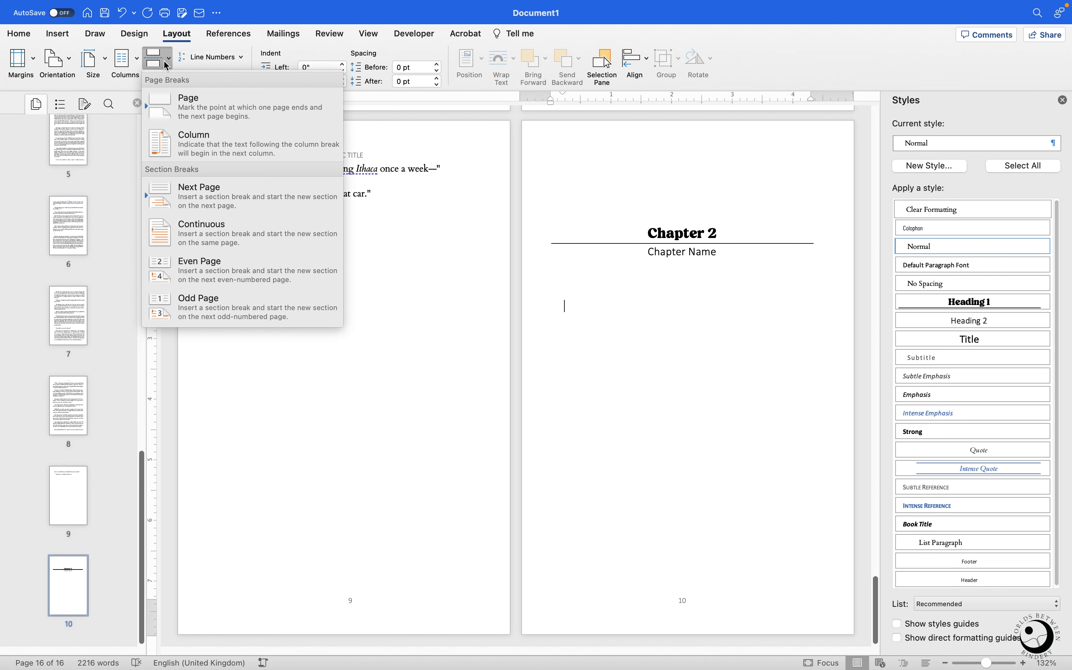
{"action": "left_click", "coordinate": [201, 198]}
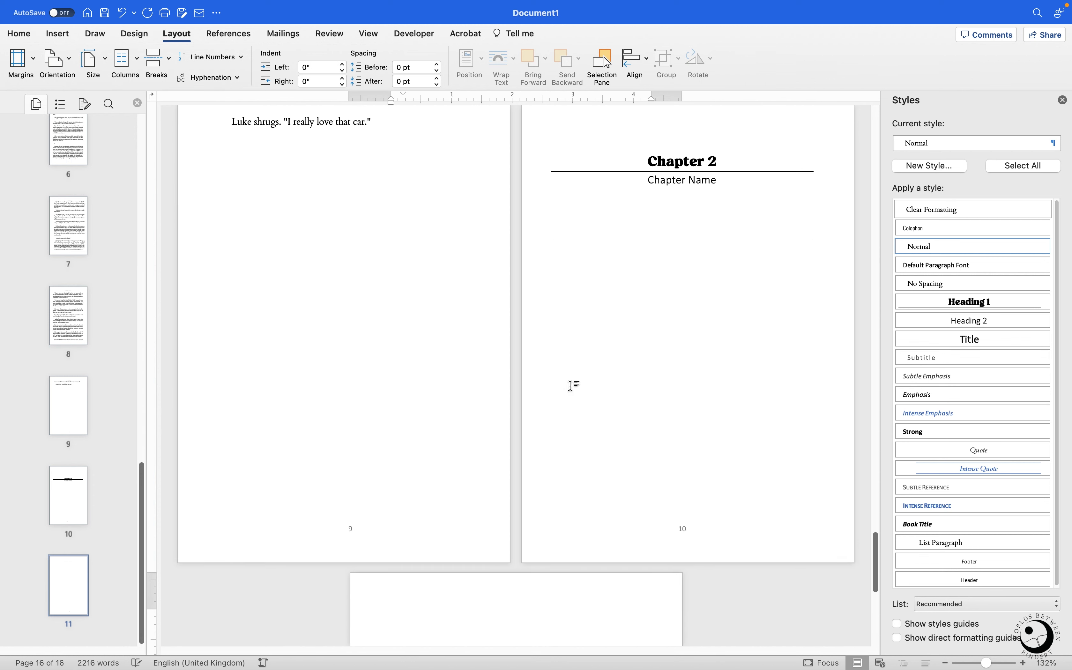
{"action": "scroll", "coordinate": [574, 385], "scroll_direction": "down", "scroll_amount": 3}
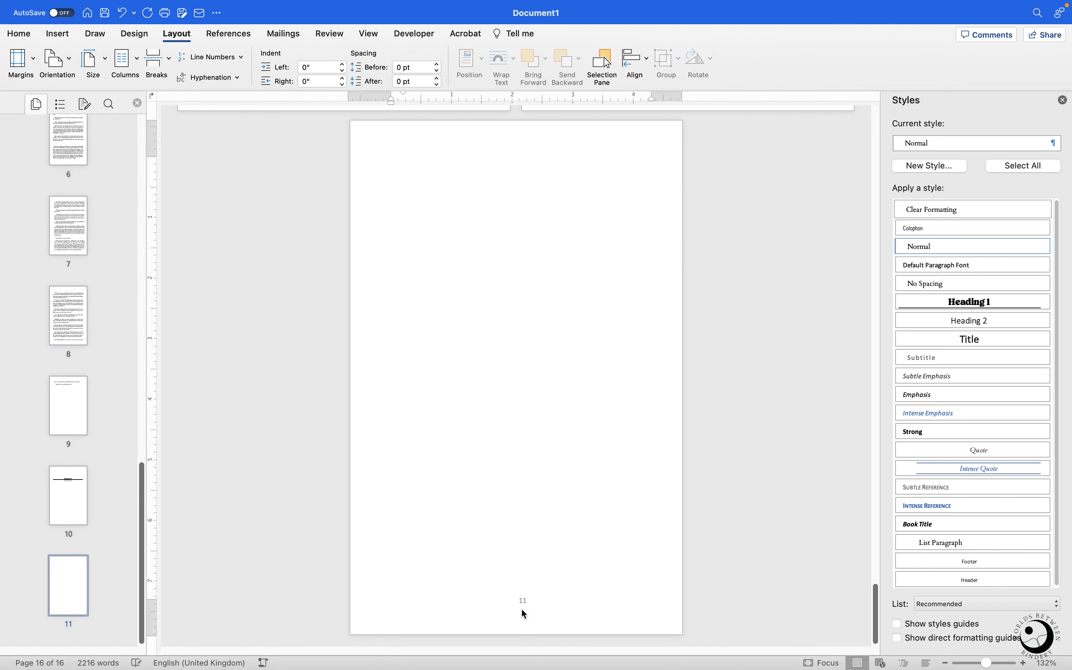
Step: Check the page numbers and layout across Chapter 1's last page, the Chapter 2 page and the new blank page
{"action": "scroll", "coordinate": [565, 543], "scroll_direction": "up", "scroll_amount": 10}
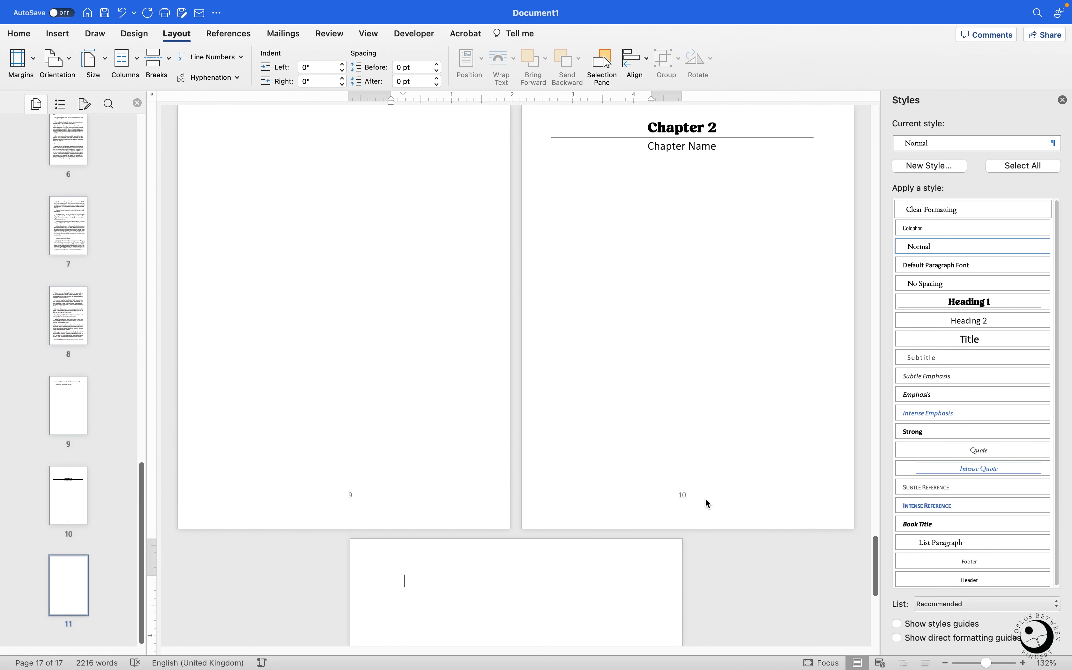
{"action": "scroll", "coordinate": [712, 495], "scroll_direction": "up", "scroll_amount": 1}
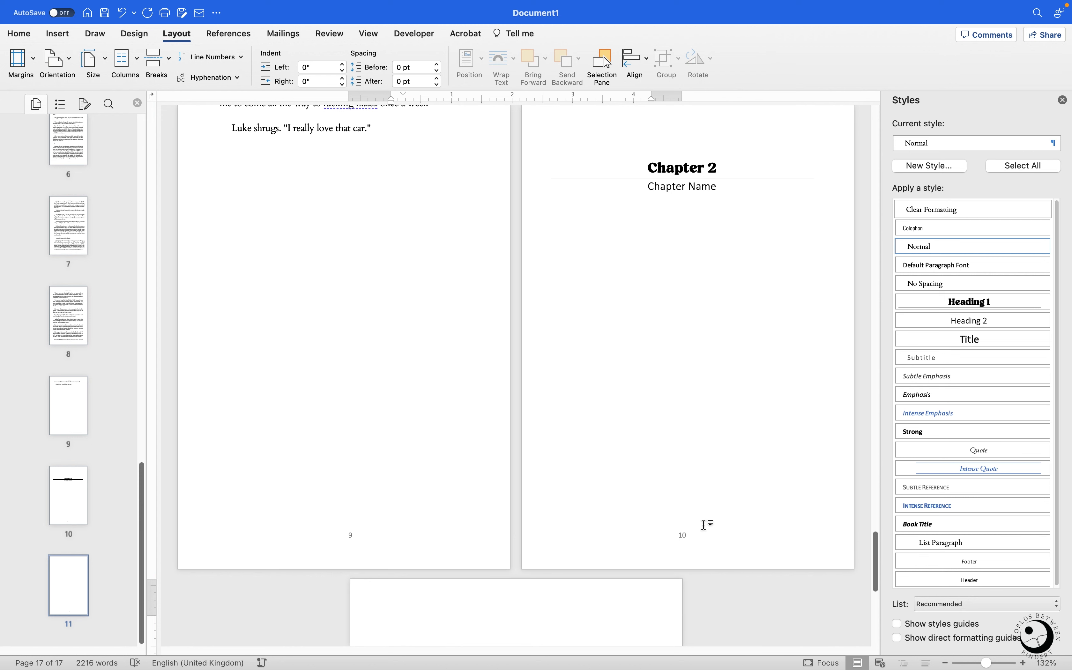
{"action": "scroll", "coordinate": [703, 525], "scroll_direction": "down", "scroll_amount": 10}
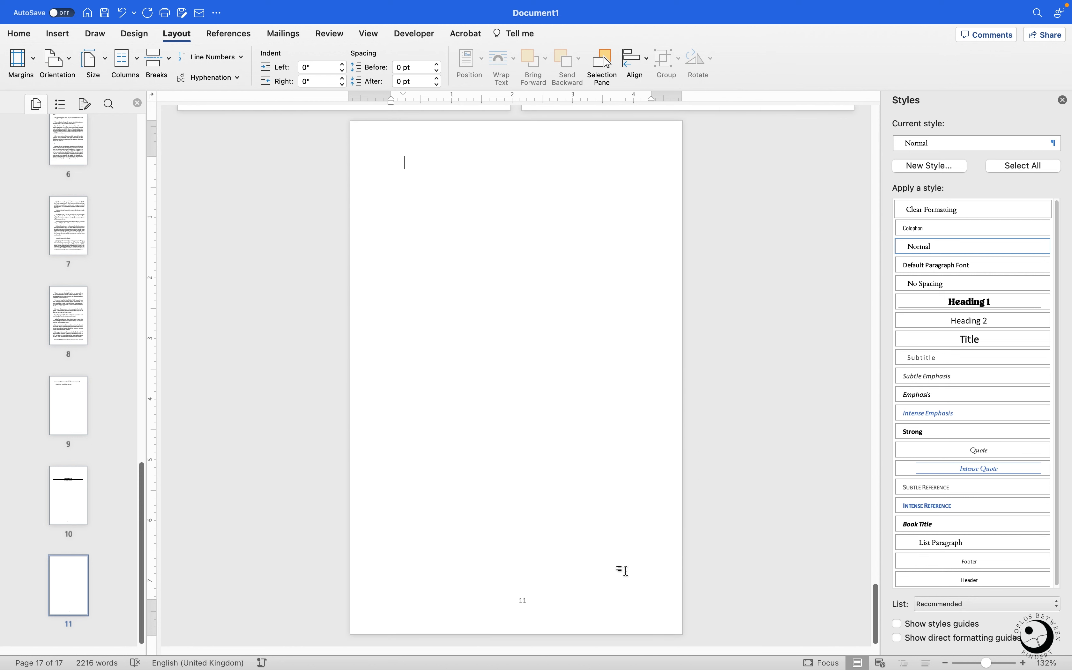
{"action": "scroll", "coordinate": [613, 572], "scroll_direction": "up", "scroll_amount": 2}
{"action": "scroll", "coordinate": [613, 572], "scroll_direction": "up", "scroll_amount": 5}
{"action": "scroll", "coordinate": [614, 570], "scroll_direction": "down", "scroll_amount": 7}
{"action": "scroll", "coordinate": [591, 526], "scroll_direction": "up", "scroll_amount": 16}
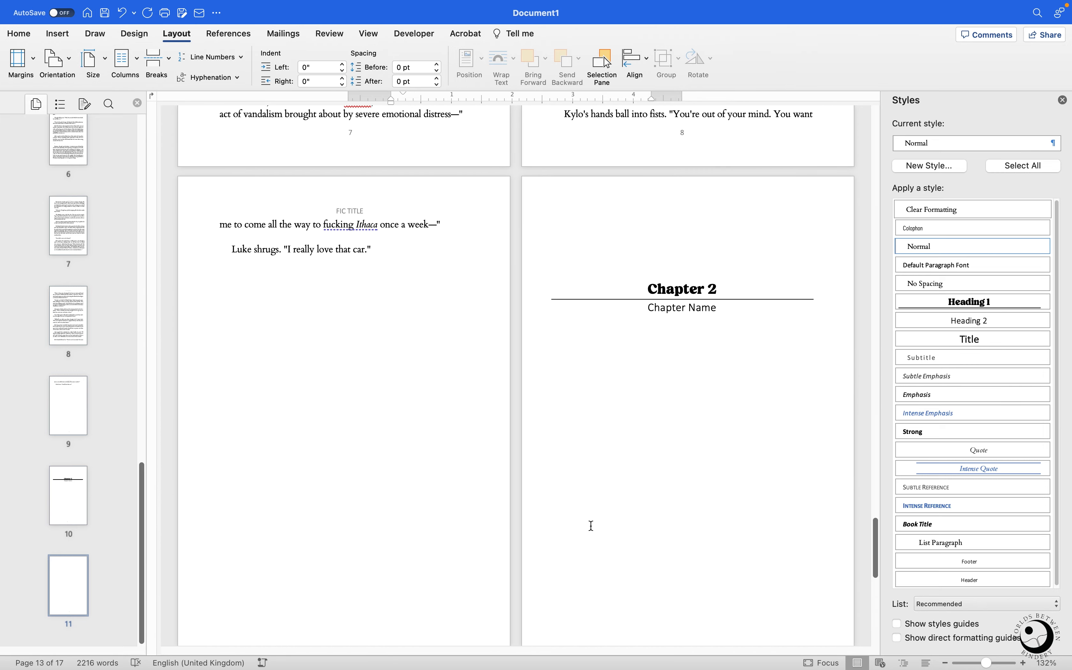
{"action": "scroll", "coordinate": [594, 522], "scroll_direction": "down", "scroll_amount": 13}
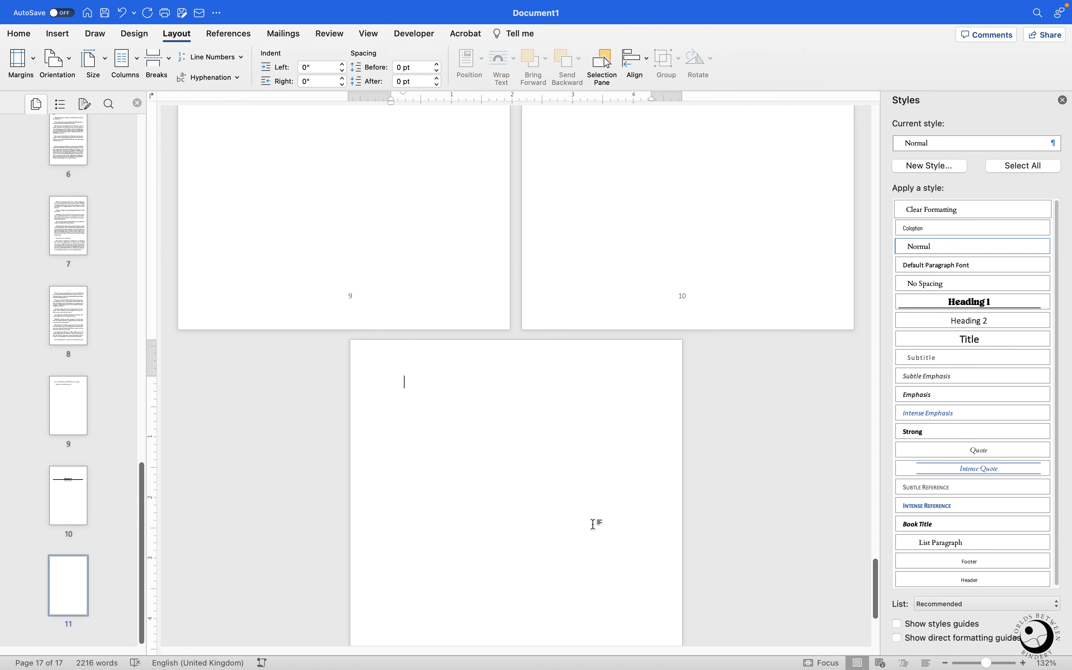
{"action": "scroll", "coordinate": [593, 525], "scroll_direction": "up", "scroll_amount": 7}
{"action": "left_click", "coordinate": [592, 518]}
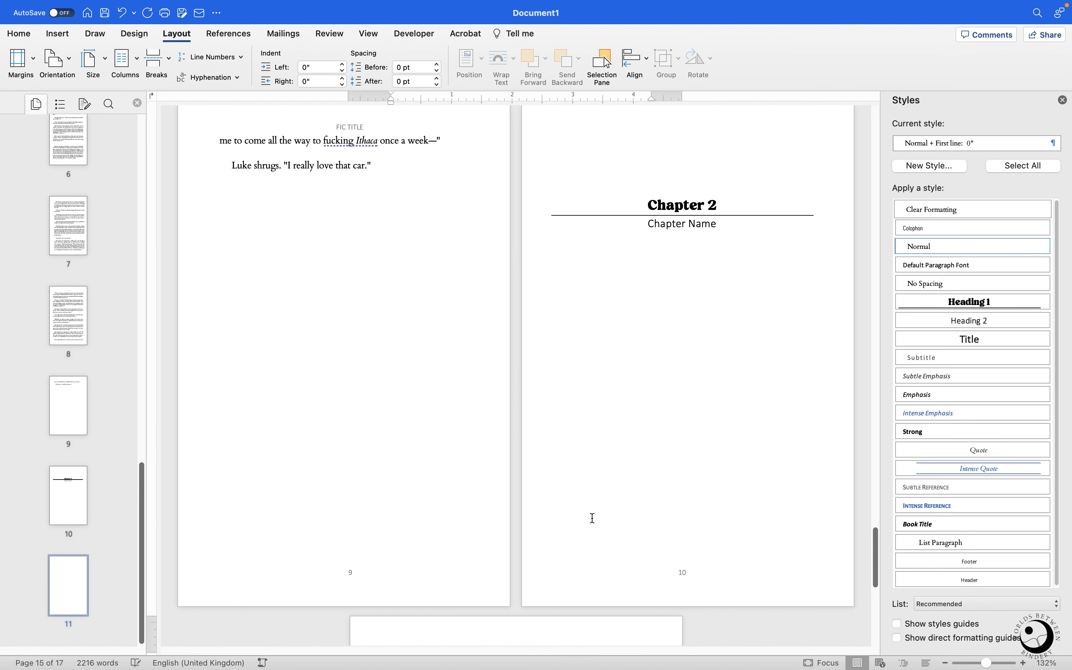
{"action": "scroll", "coordinate": [592, 506], "scroll_direction": "down", "scroll_amount": 10}
{"action": "scroll", "coordinate": [594, 492], "scroll_direction": "up", "scroll_amount": 14}
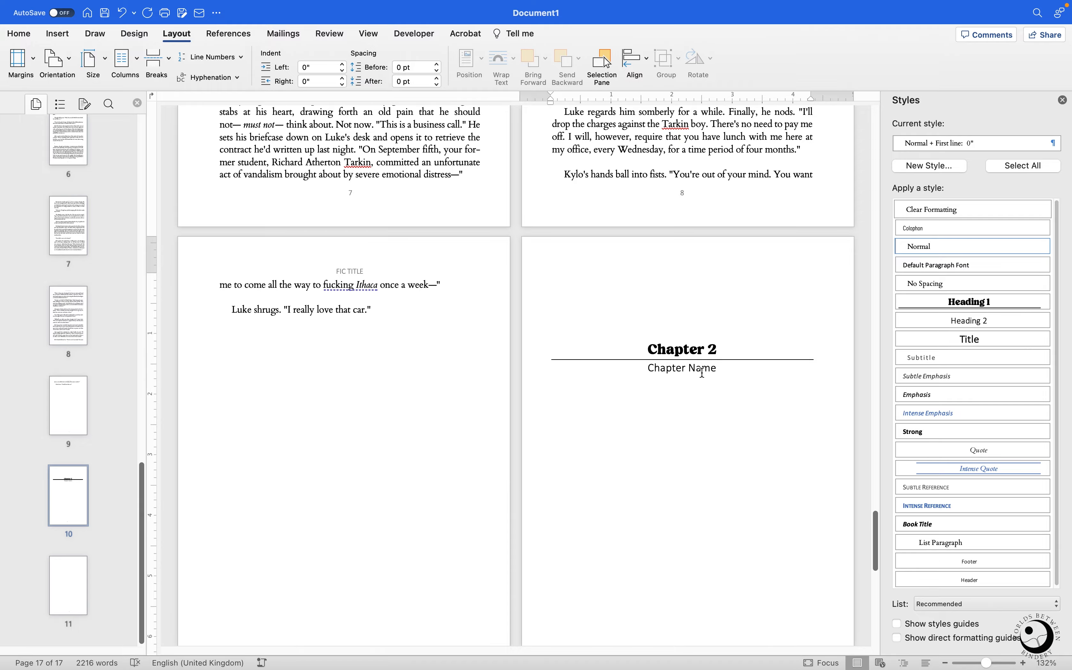
Step: Delete all of Chapter 1's body text, from its first paragraph through its last line, keeping the chapter headings
{"action": "left_click", "coordinate": [426, 317]}
{"action": "scroll", "coordinate": [487, 345], "scroll_direction": "up", "scroll_amount": 20}
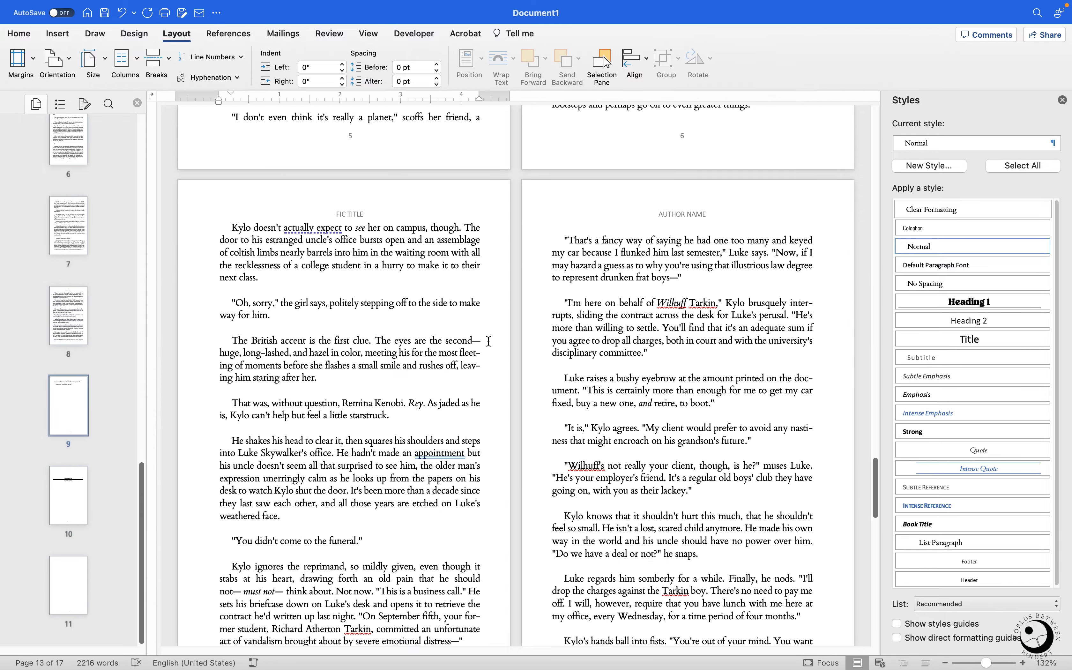
{"action": "scroll", "coordinate": [506, 351], "scroll_direction": "up", "scroll_amount": 12}
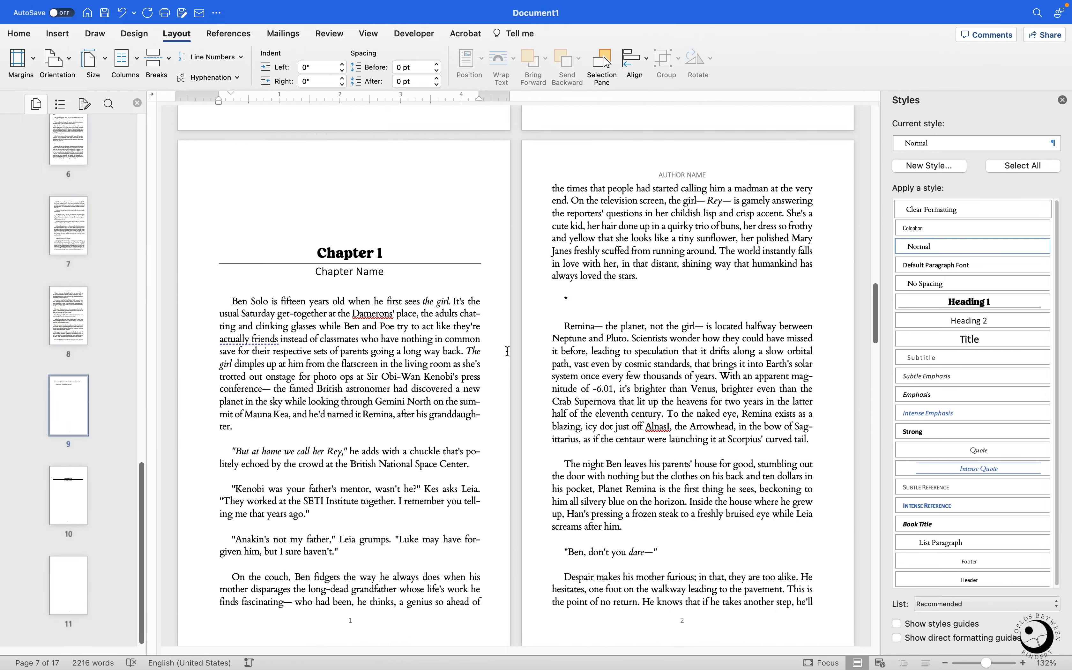
{"action": "scroll", "coordinate": [336, 324], "scroll_direction": "down", "scroll_amount": 2}
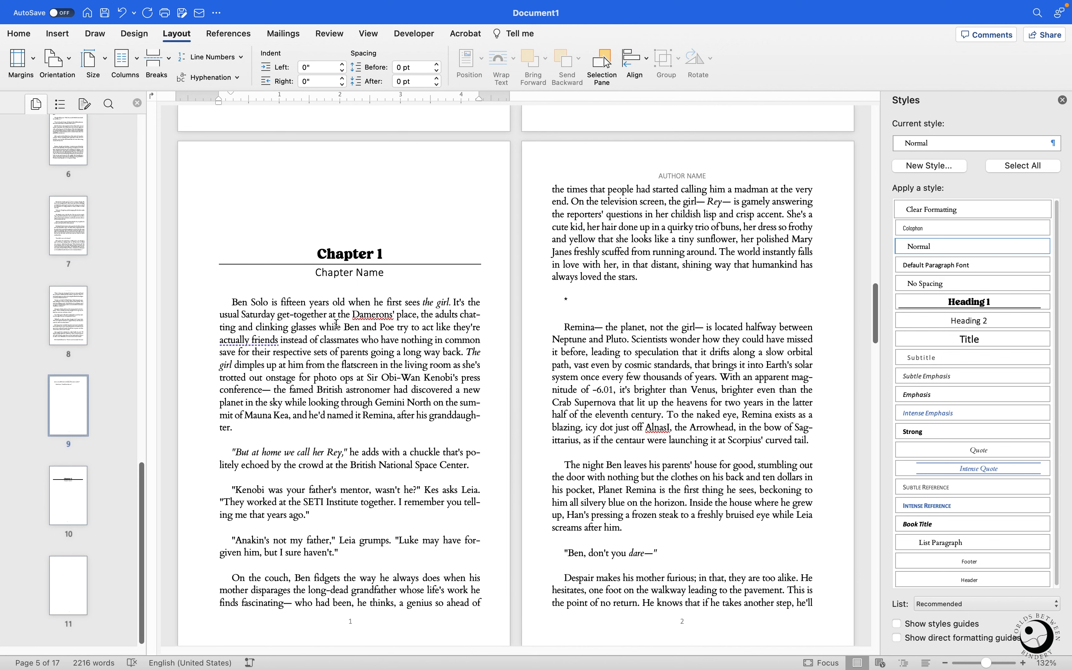
{"action": "left_click", "coordinate": [231, 303], "text": "shift"}
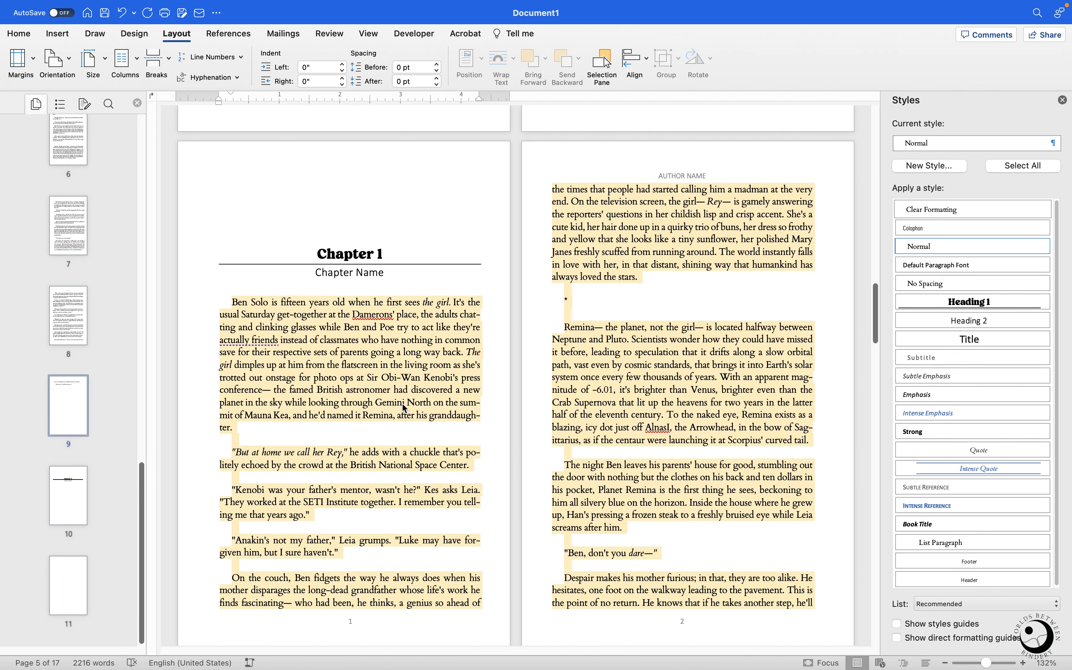
{"action": "key", "text": "BackSpace"}
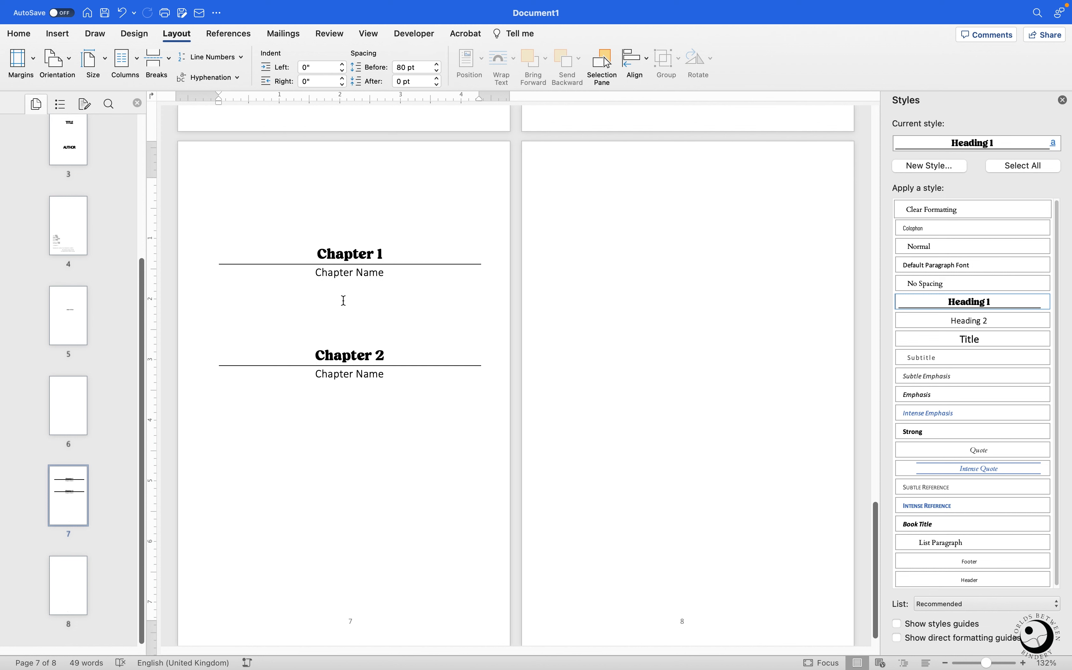
Step: Add a new paragraph below Chapter 1's "Chapter Name" line and insert a Next Page section break there
{"action": "left_click", "coordinate": [416, 284]}
{"action": "key", "text": "Return"}
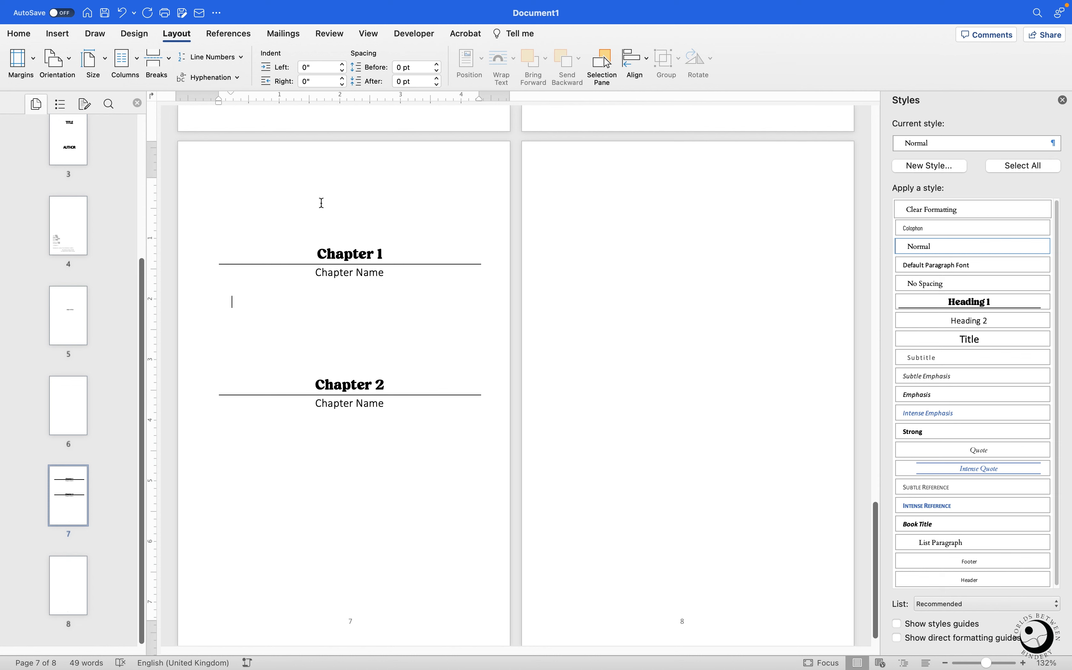
{"action": "left_click", "coordinate": [171, 64]}
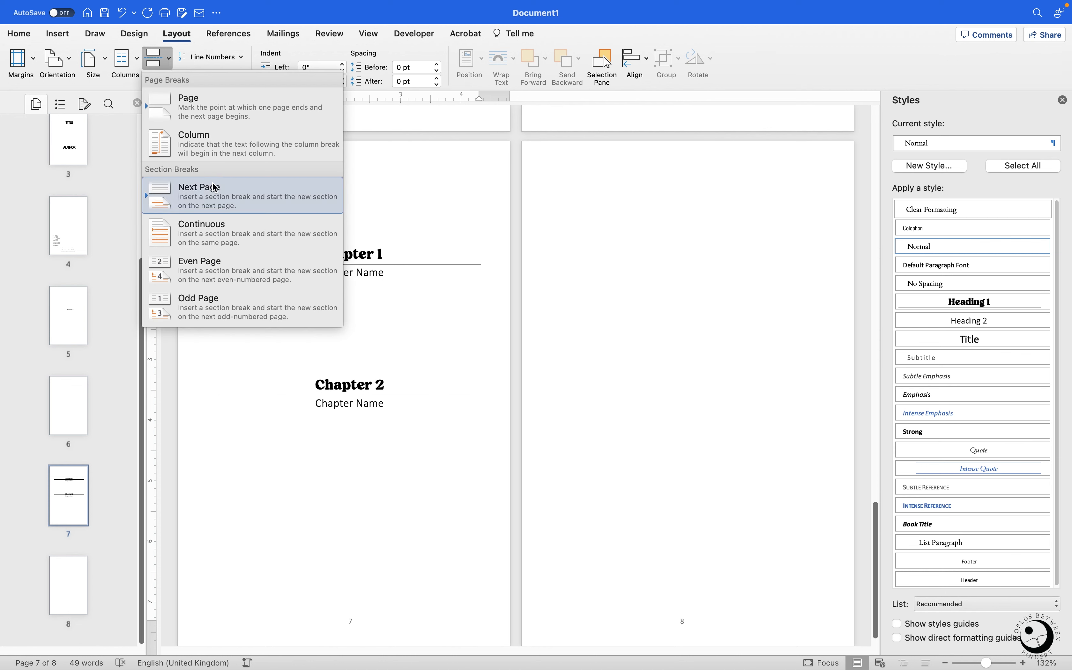
{"action": "left_click", "coordinate": [219, 200]}
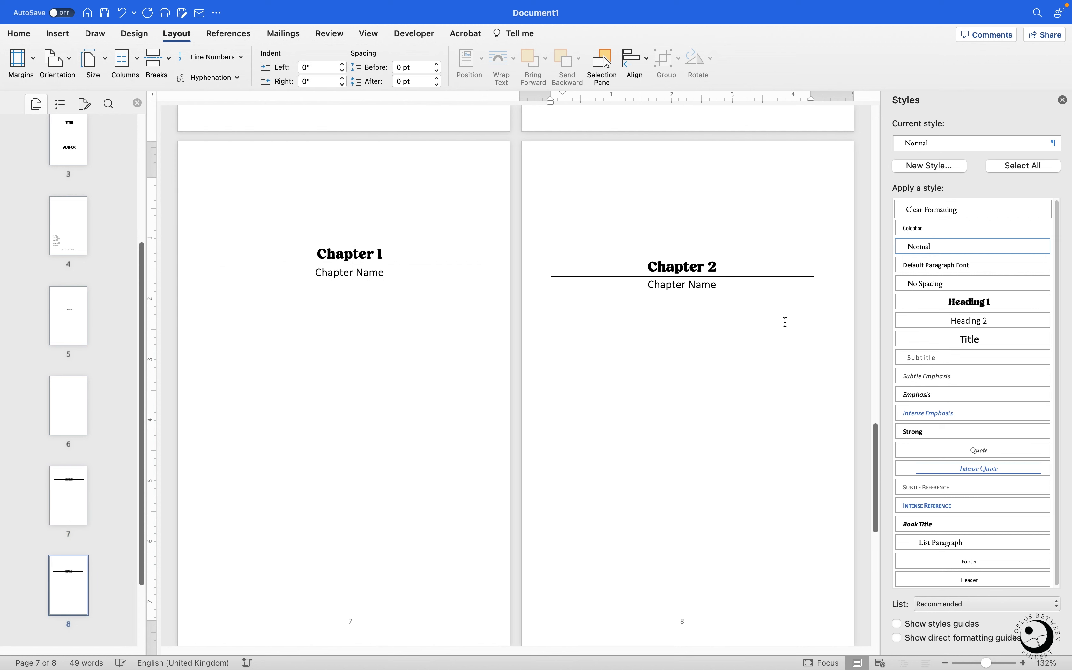
Step: Remove the empty paragraph above the Chapter 2 heading, keeping the heading's centered style
{"action": "key", "text": "Delete"}
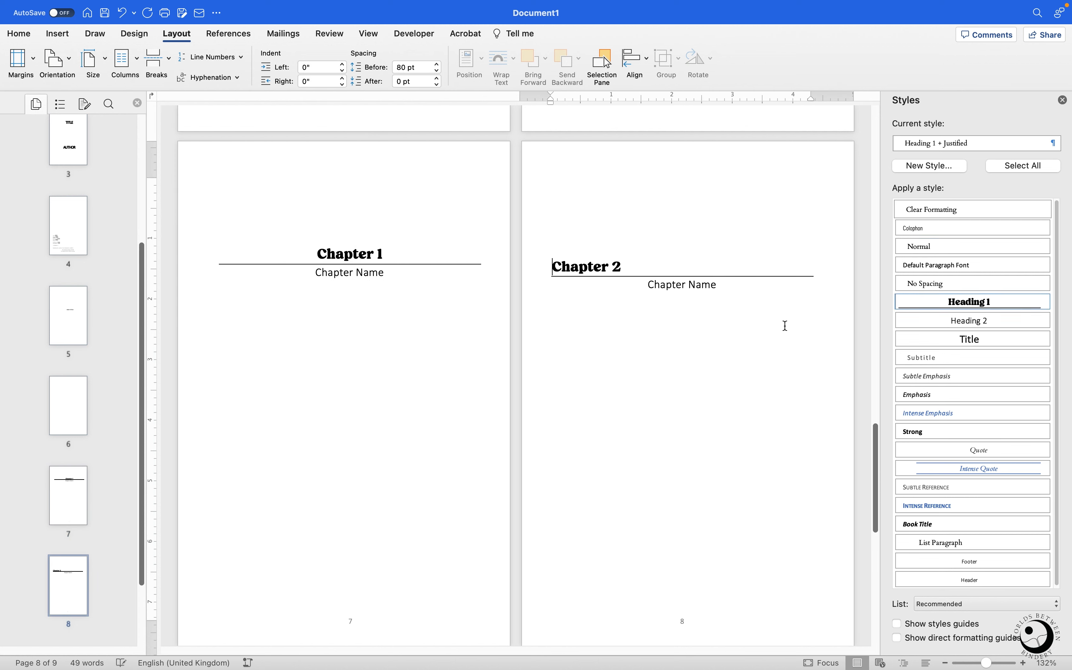
{"action": "key", "text": "super+z"}
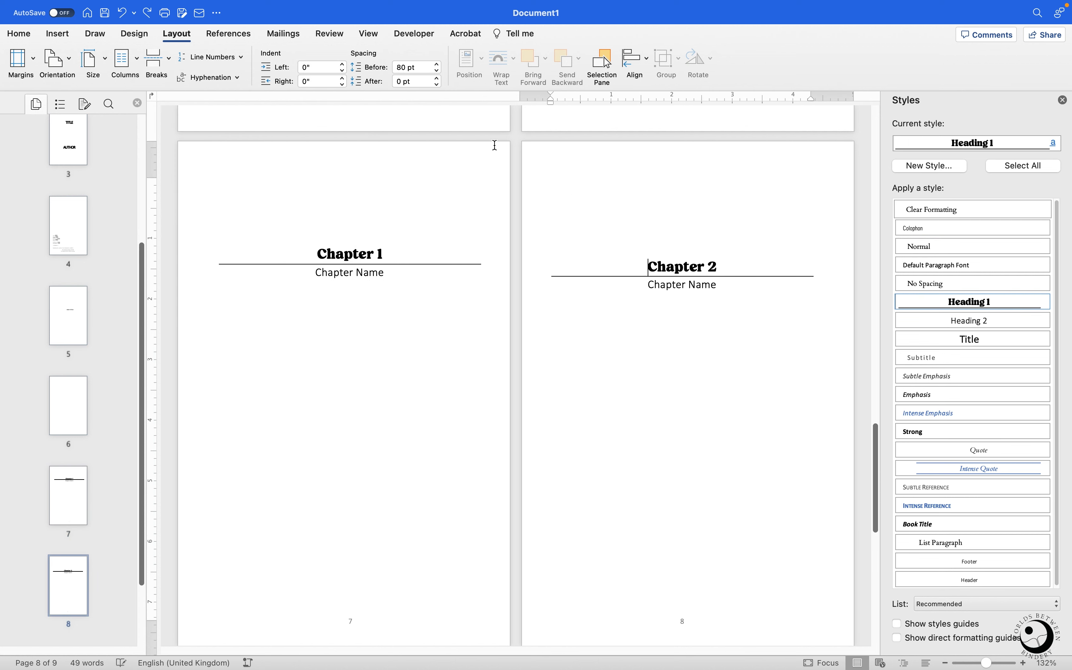
{"action": "left_click", "coordinate": [531, 185]}
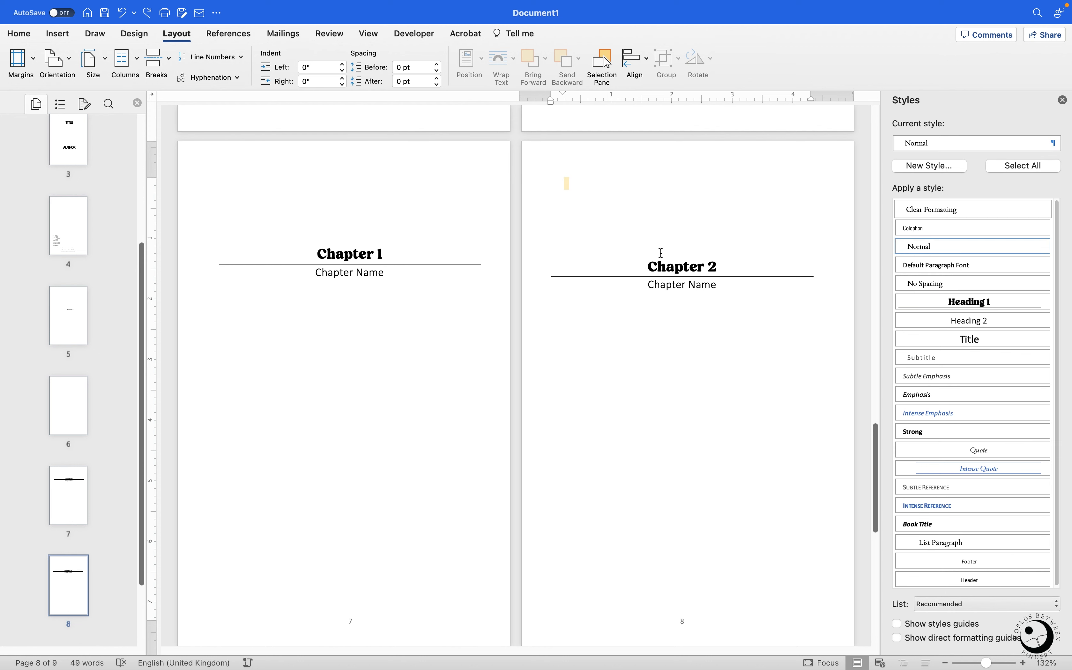
{"action": "key", "text": "Delete"}
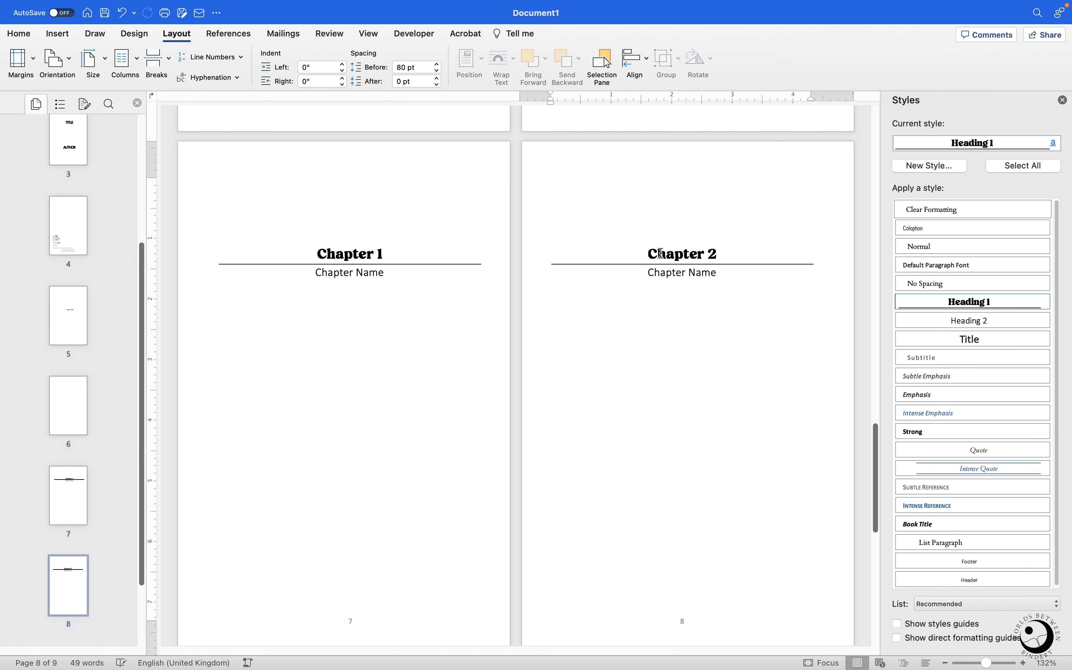
Step: Restart the page numbering at 1 in the Chapter 1 section, using the page number in its first-page footer
{"action": "scroll", "coordinate": [681, 315], "scroll_direction": "down", "scroll_amount": 5}
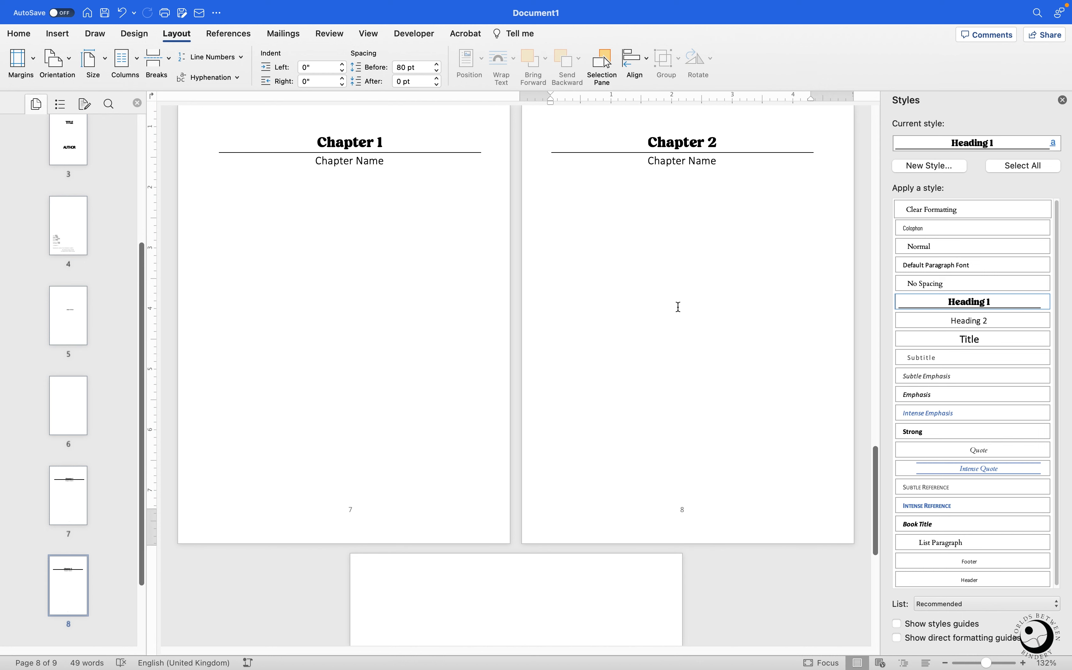
{"action": "scroll", "coordinate": [644, 360], "scroll_direction": "up", "scroll_amount": 20}
{"action": "scroll", "coordinate": [644, 360], "scroll_direction": "down", "scroll_amount": 13}
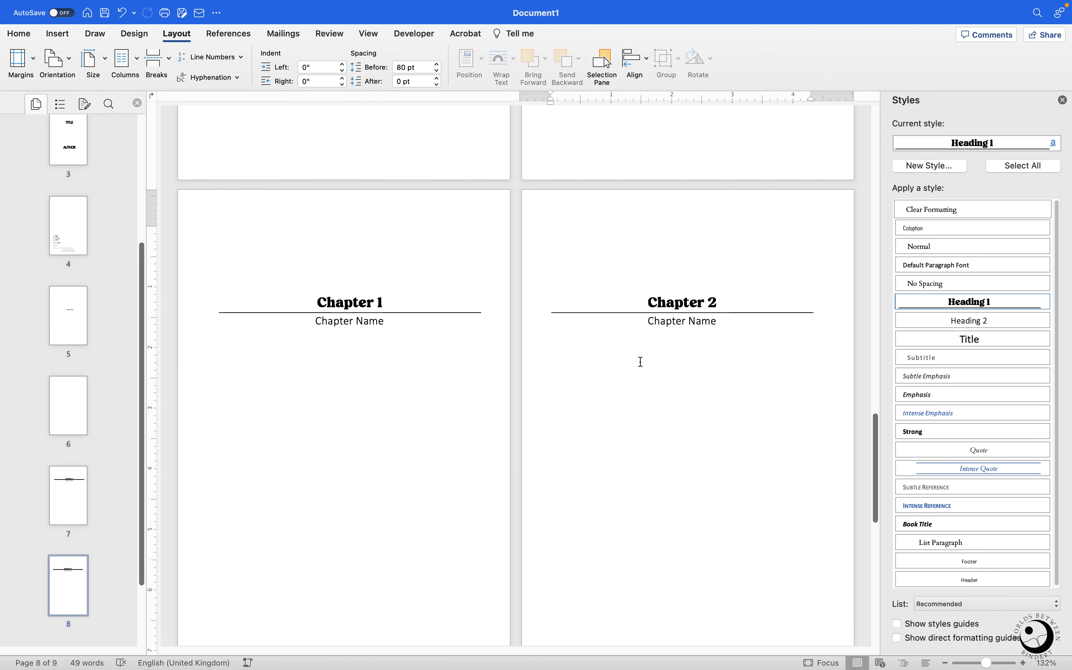
{"action": "scroll", "coordinate": [638, 363], "scroll_direction": "up", "scroll_amount": 17}
{"action": "scroll", "coordinate": [641, 357], "scroll_direction": "down", "scroll_amount": 20}
{"action": "scroll", "coordinate": [593, 357], "scroll_direction": "up", "scroll_amount": 2}
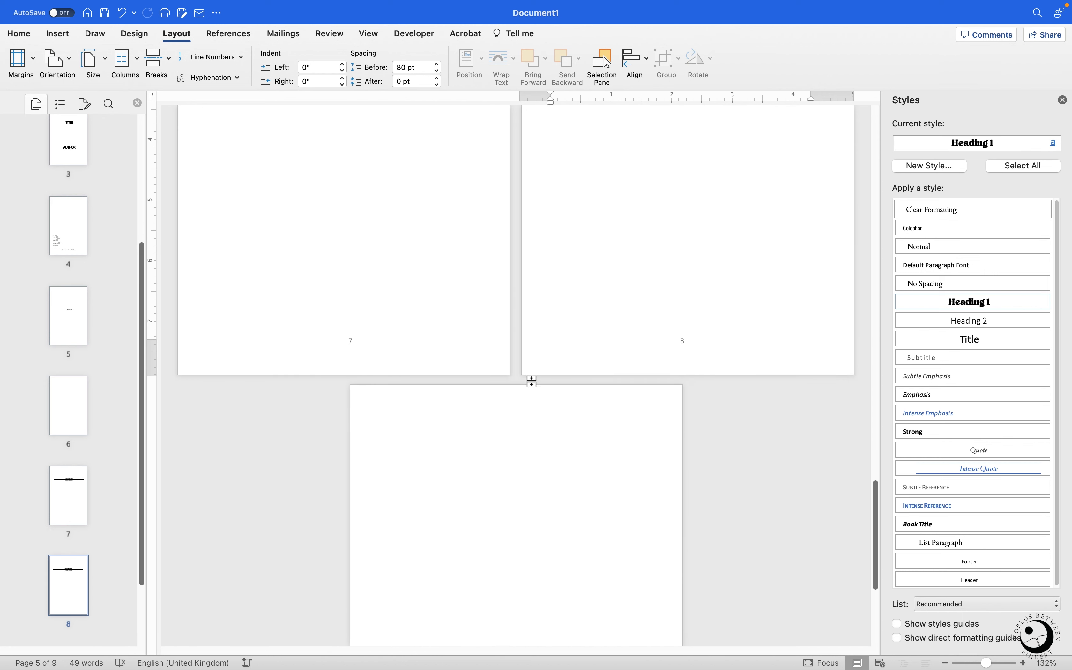
{"action": "double_click", "coordinate": [371, 352]}
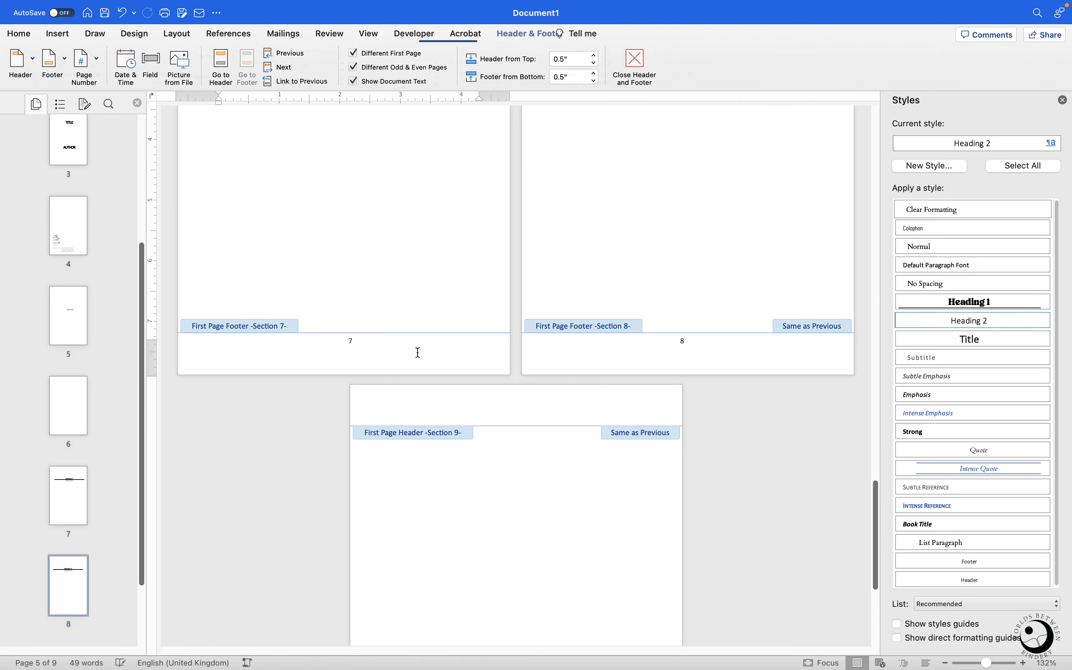
{"action": "left_click", "coordinate": [351, 341]}
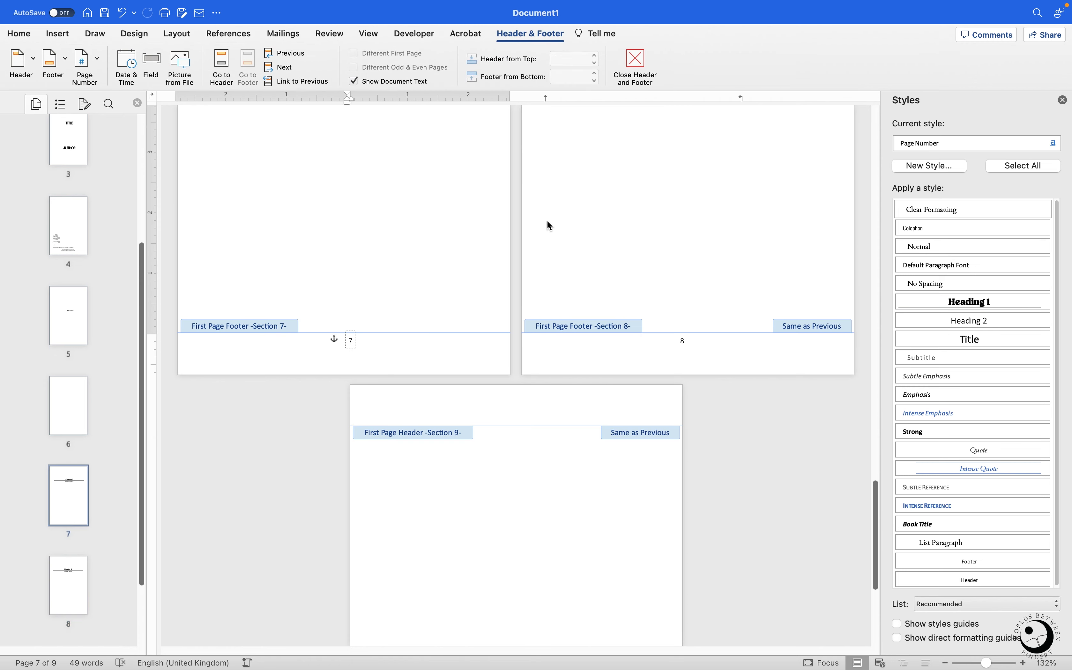
{"action": "right_click", "coordinate": [351, 340]}
{"action": "left_click", "coordinate": [85, 61]}
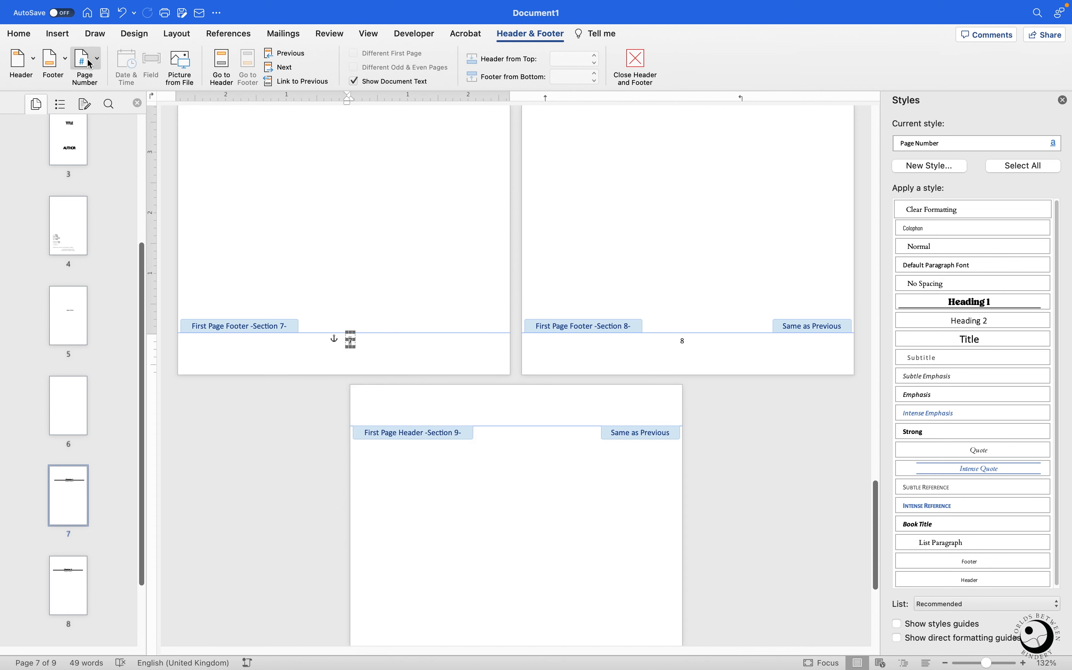
{"action": "left_click", "coordinate": [84, 61]}
{"action": "left_click", "coordinate": [99, 96]}
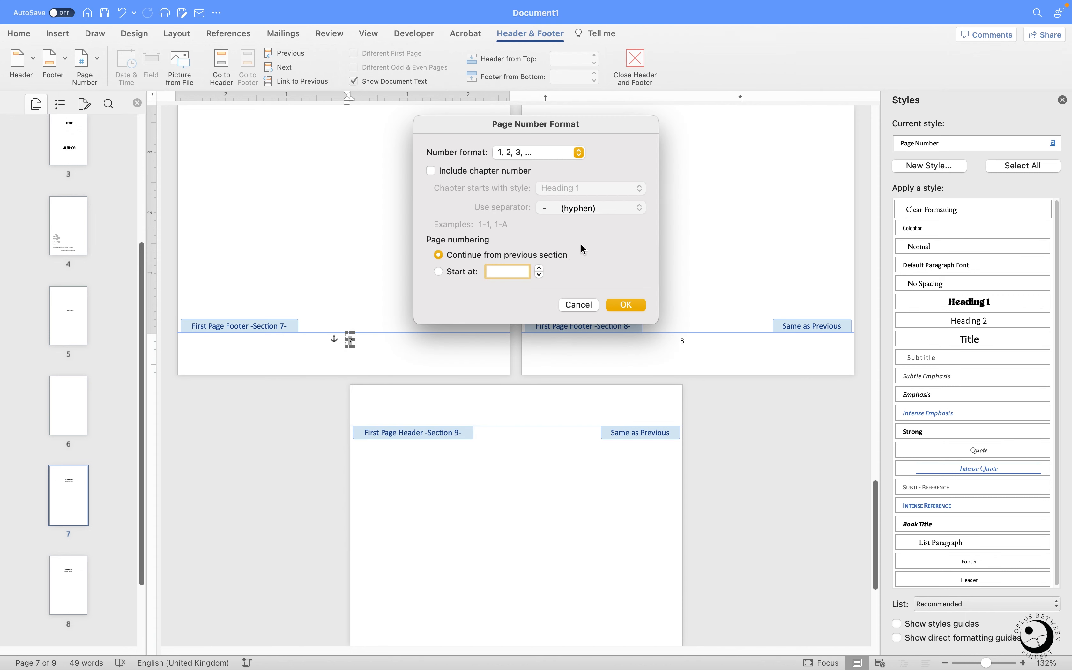
{"action": "left_click", "coordinate": [500, 274]}
{"action": "left_click", "coordinate": [625, 305]}
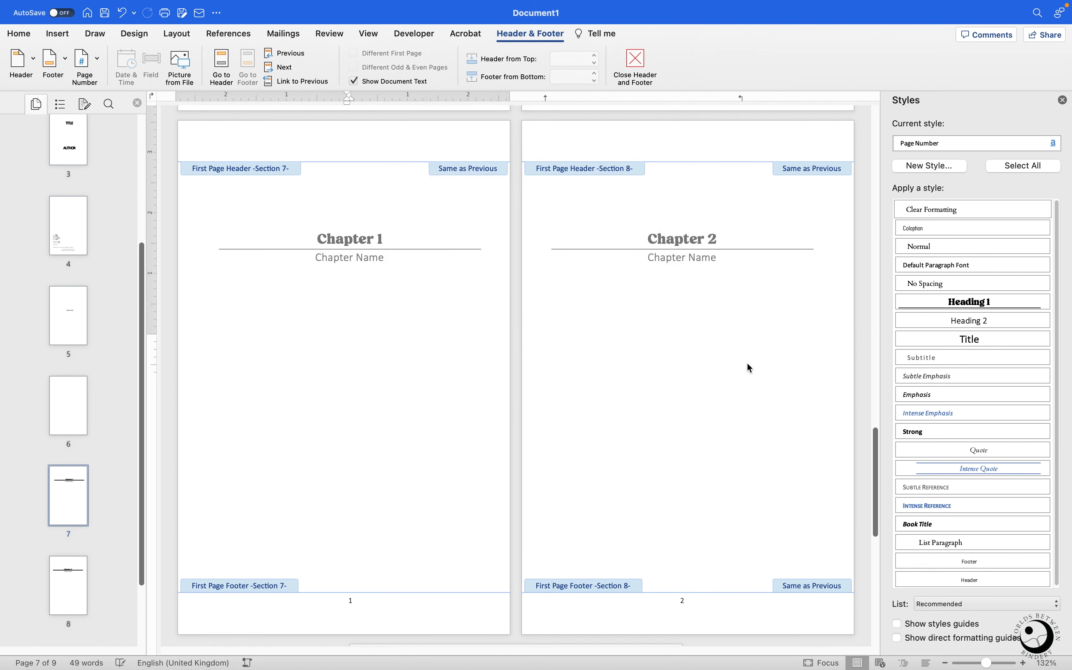
Step: Leave footer editing for the body text below Chapter 2's "Chapter Name" line, and remove the blank page after Chapter 2
{"action": "left_click", "coordinate": [700, 598]}
{"action": "scroll", "coordinate": [700, 473], "scroll_direction": "down", "scroll_amount": 4}
{"action": "scroll", "coordinate": [700, 473], "scroll_direction": "down", "scroll_amount": 1}
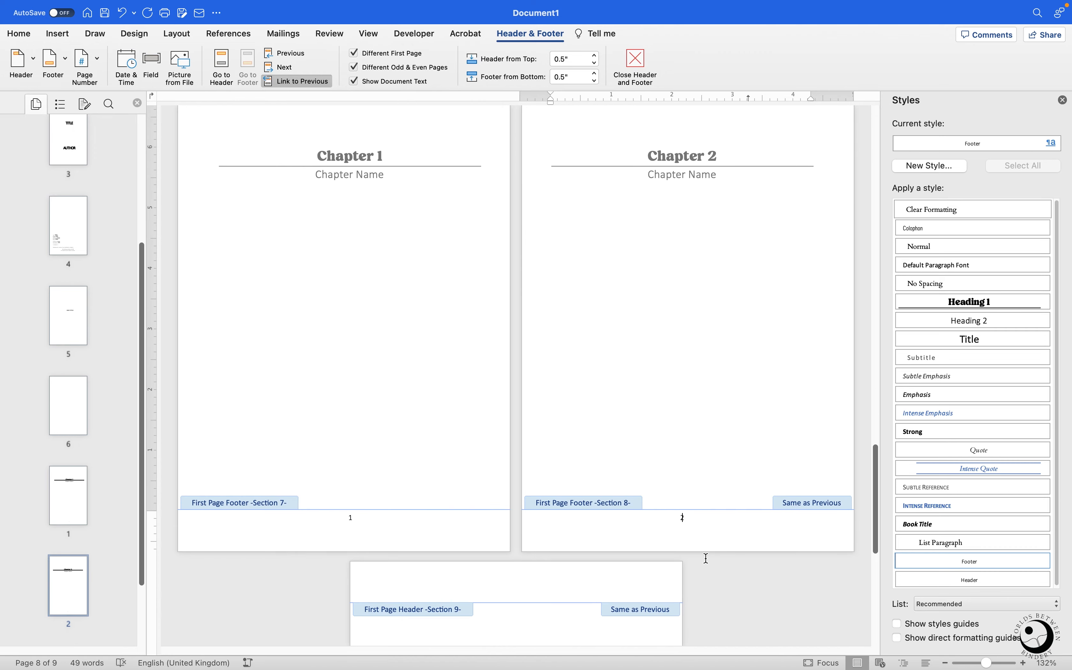
{"action": "double_click", "coordinate": [665, 377]}
{"action": "scroll", "coordinate": [691, 372], "scroll_direction": "up", "scroll_amount": 10}
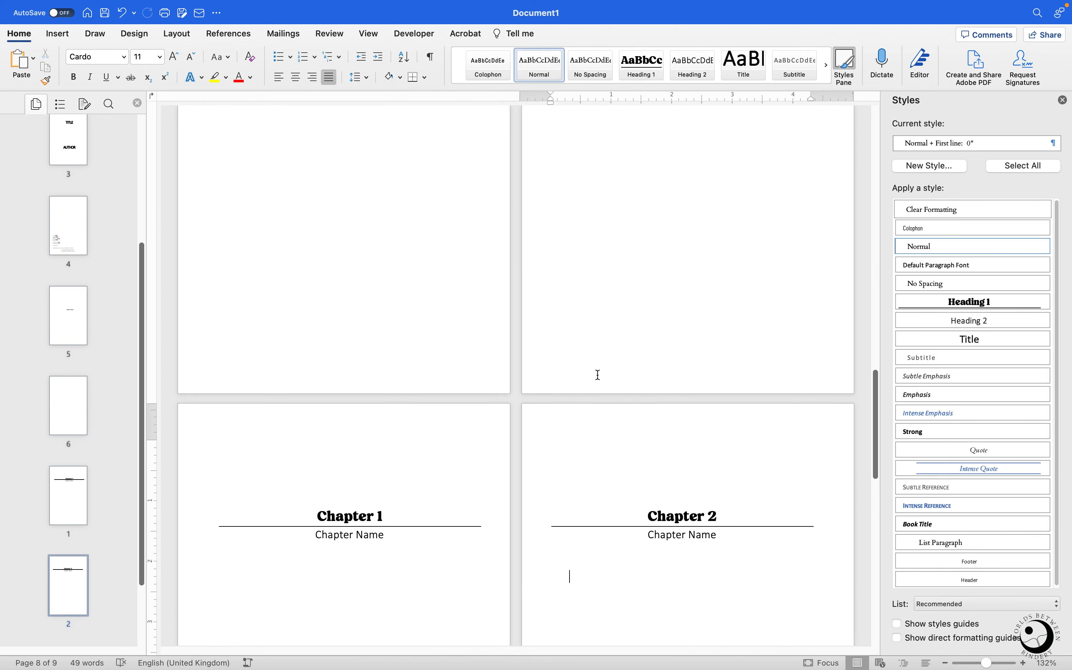
{"action": "scroll", "coordinate": [597, 375], "scroll_direction": "down", "scroll_amount": 20}
{"action": "scroll", "coordinate": [598, 406], "scroll_direction": "up", "scroll_amount": 20}
{"action": "scroll", "coordinate": [602, 408], "scroll_direction": "up", "scroll_amount": 10}
{"action": "scroll", "coordinate": [601, 405], "scroll_direction": "down", "scroll_amount": 20}
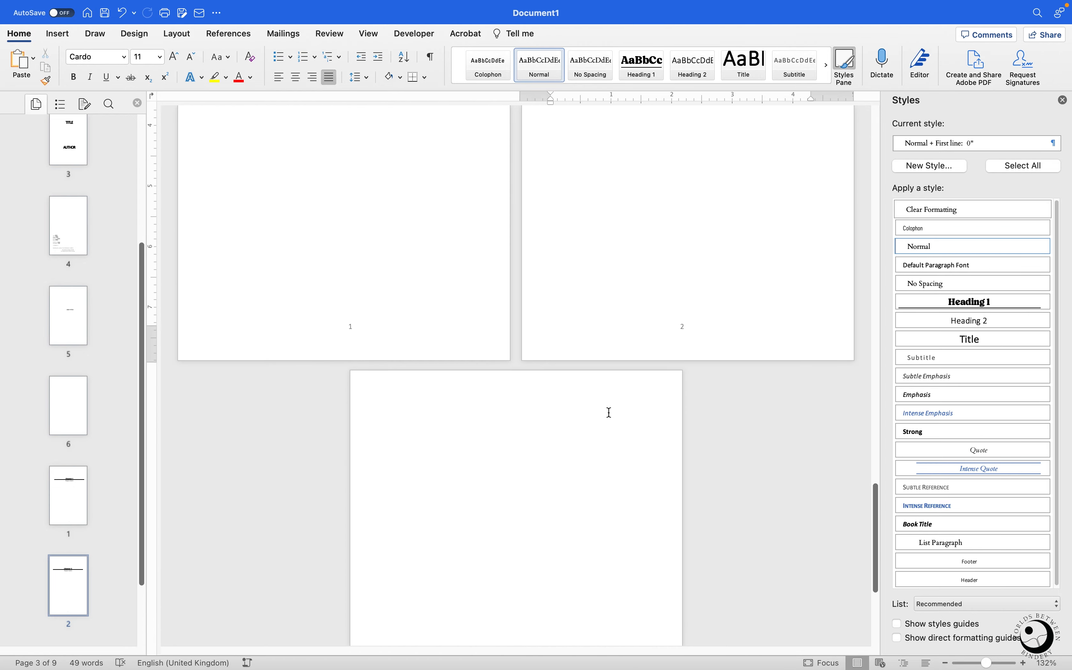
{"action": "scroll", "coordinate": [610, 413], "scroll_direction": "down", "scroll_amount": 2}
{"action": "key", "text": "BackSpace"}
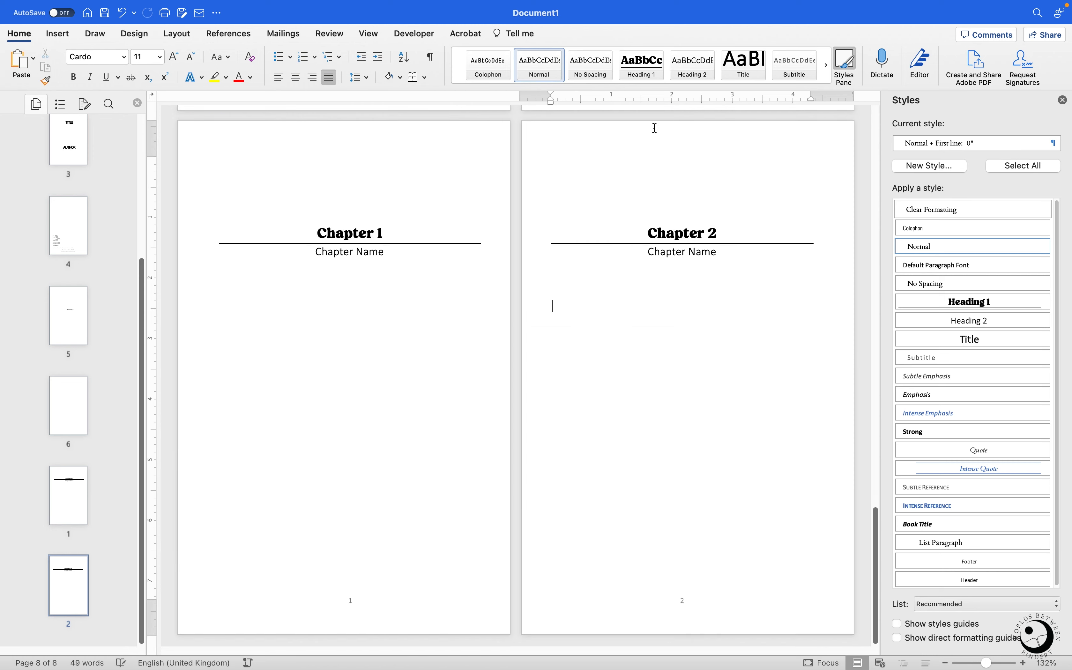
Step: Review the whole book layout, from the opening blank pages through the title, colophon and half-title pages to the numbered chapter pages
{"action": "scroll", "coordinate": [727, 333], "scroll_direction": "up", "scroll_amount": 16}
{"action": "scroll", "coordinate": [727, 332], "scroll_direction": "up", "scroll_amount": 6}
{"action": "scroll", "coordinate": [728, 325], "scroll_direction": "down", "scroll_amount": 1}
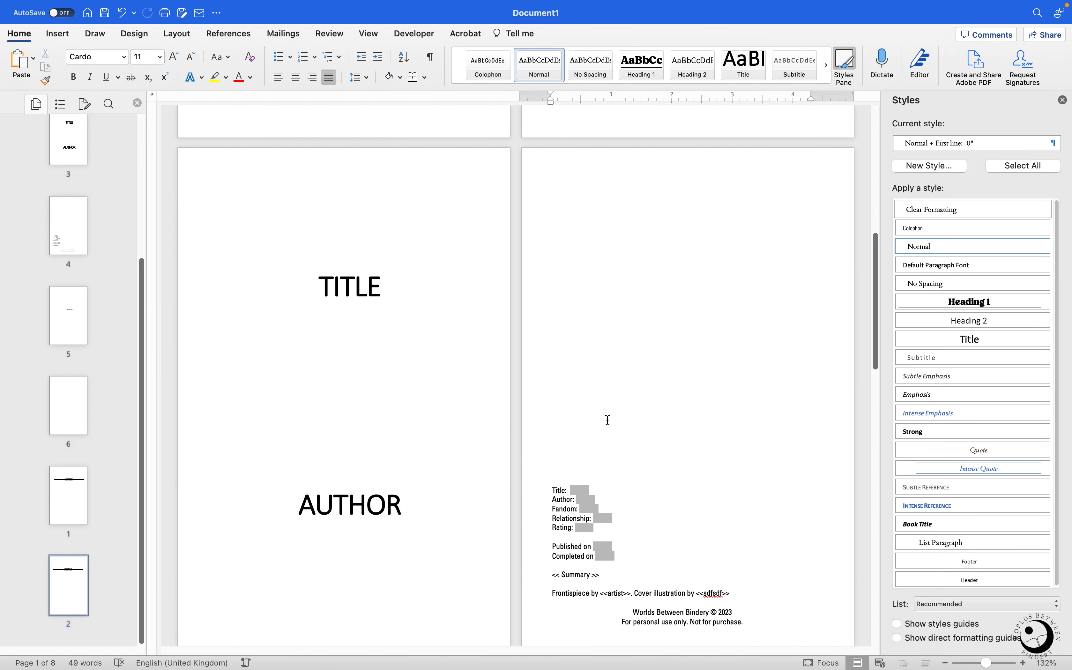
{"action": "scroll", "coordinate": [608, 420], "scroll_direction": "down", "scroll_amount": 3}
{"action": "scroll", "coordinate": [561, 355], "scroll_direction": "down", "scroll_amount": 4}
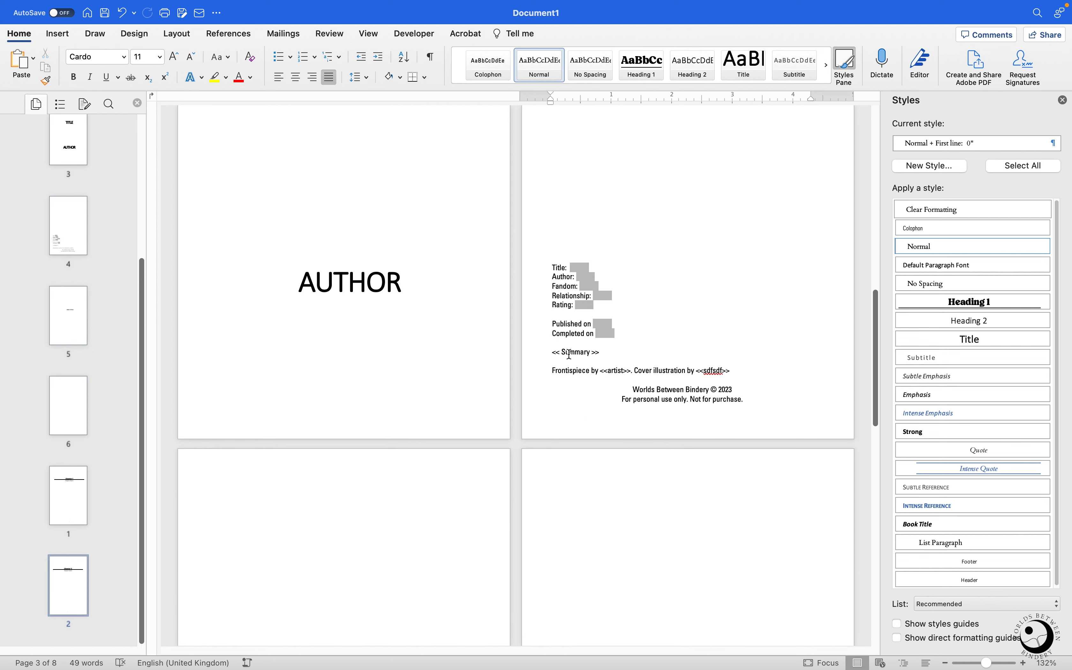
{"action": "scroll", "coordinate": [572, 354], "scroll_direction": "down", "scroll_amount": 18}
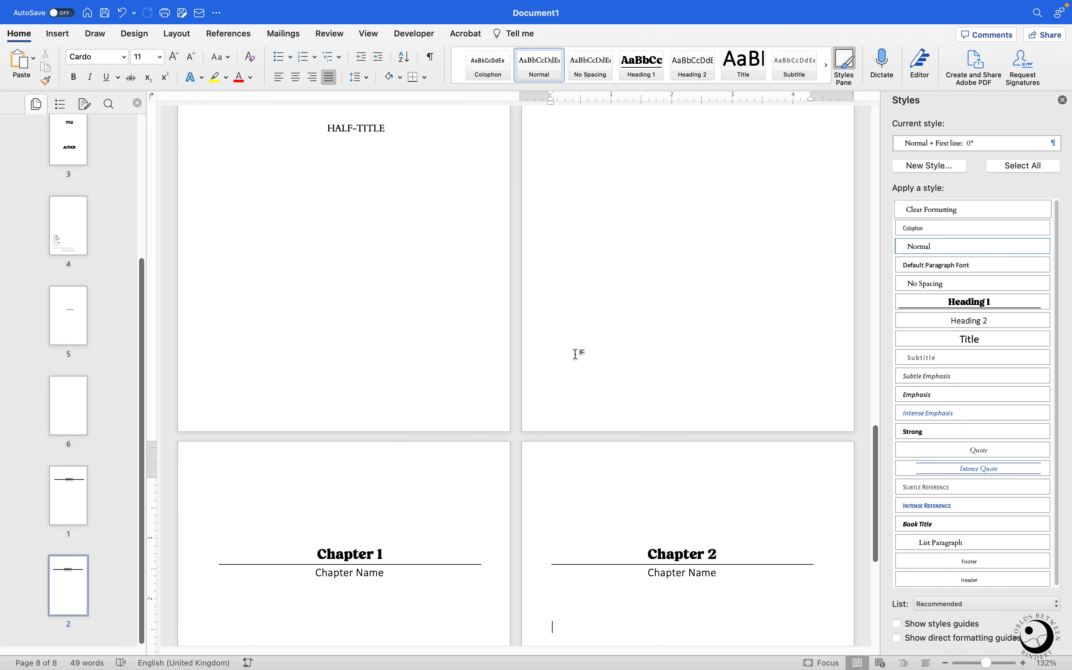
{"action": "scroll", "coordinate": [576, 354], "scroll_direction": "down", "scroll_amount": 3}
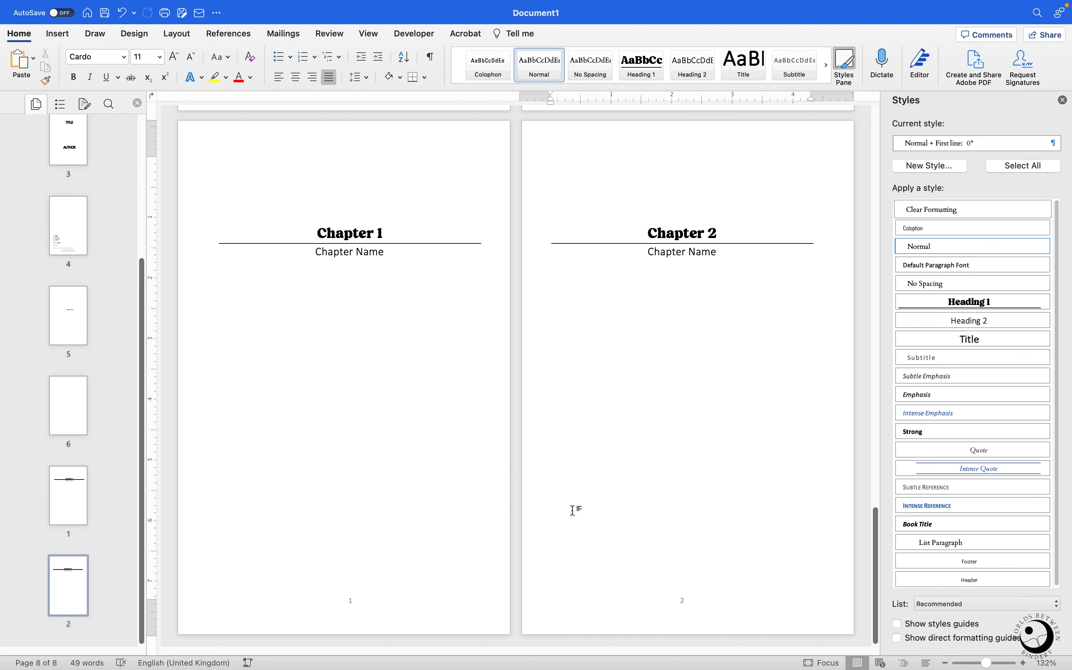
{"action": "scroll", "coordinate": [571, 381], "scroll_direction": "up", "scroll_amount": 20}
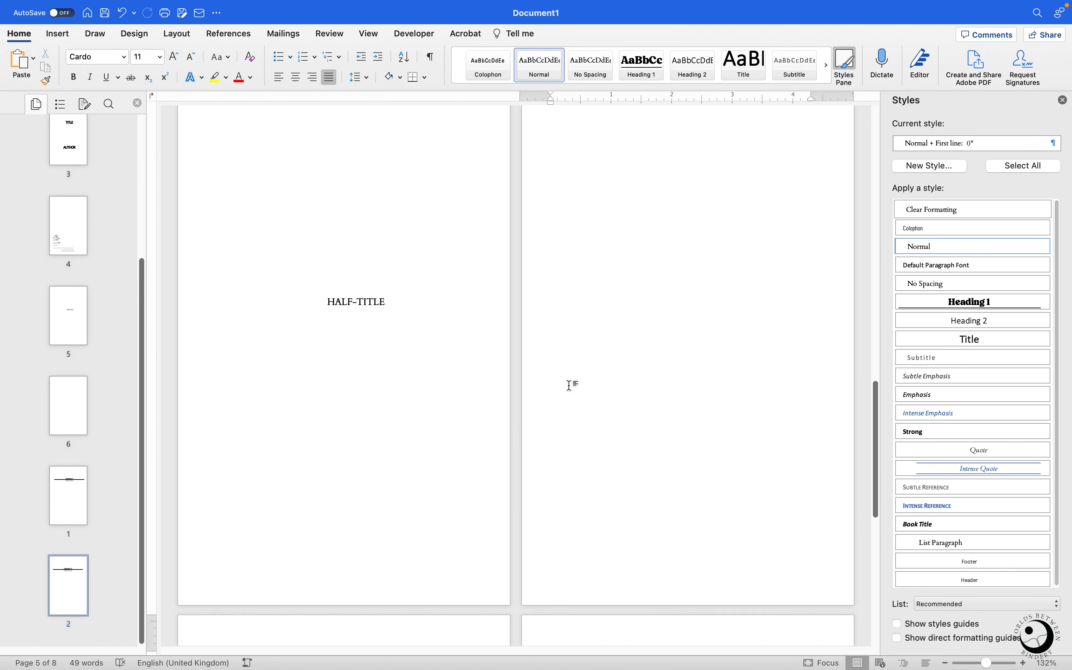
{"action": "scroll", "coordinate": [570, 382], "scroll_direction": "up", "scroll_amount": 10}
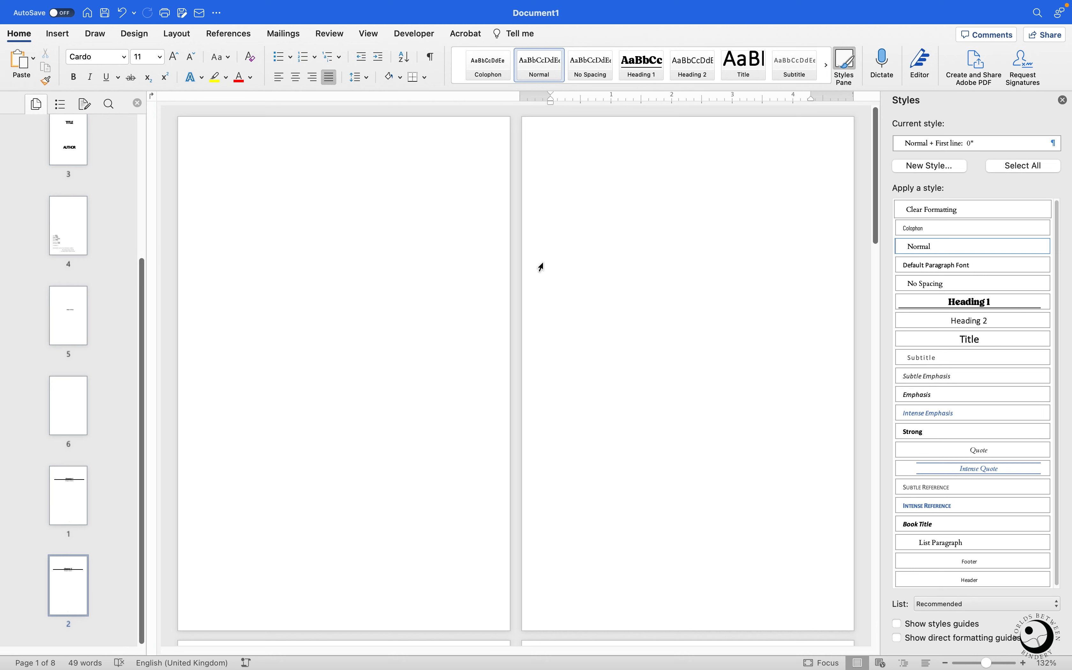
{"action": "scroll", "coordinate": [535, 289], "scroll_direction": "down", "scroll_amount": 20}
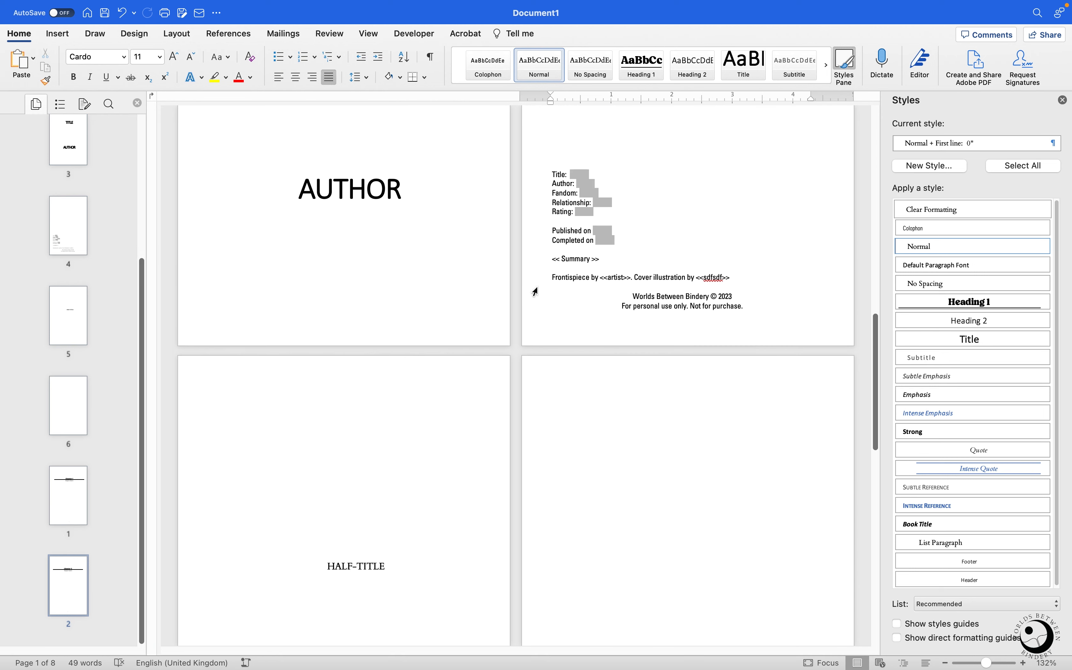
{"action": "scroll", "coordinate": [535, 292], "scroll_direction": "down", "scroll_amount": 3}
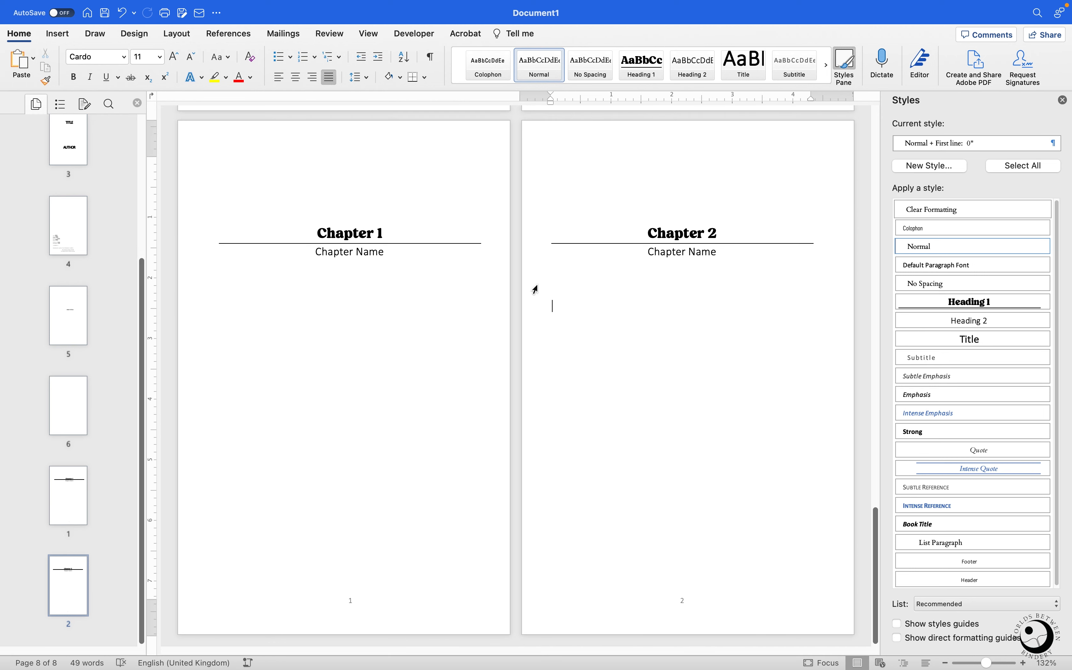